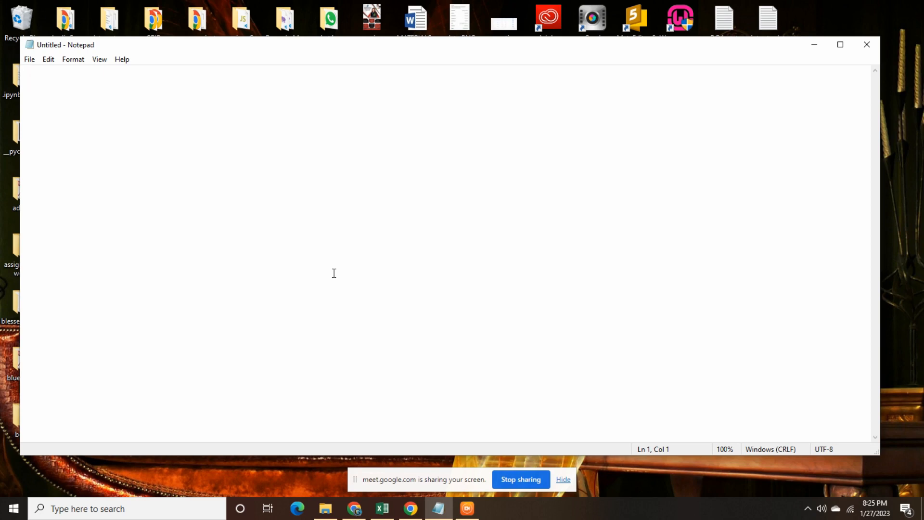
Type the heading 'DATA ENTERING AND VALIDATION' in Notepad, correct the typos and start a new line
{"action": "type", "text": "DAt"}
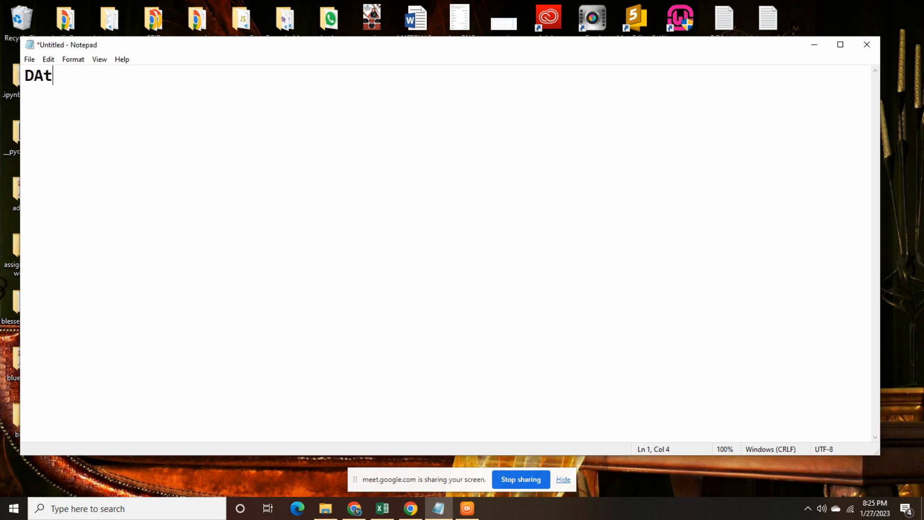
{"action": "key", "text": "BackSpace"}
{"action": "type", "text": "TA ENTERING "}
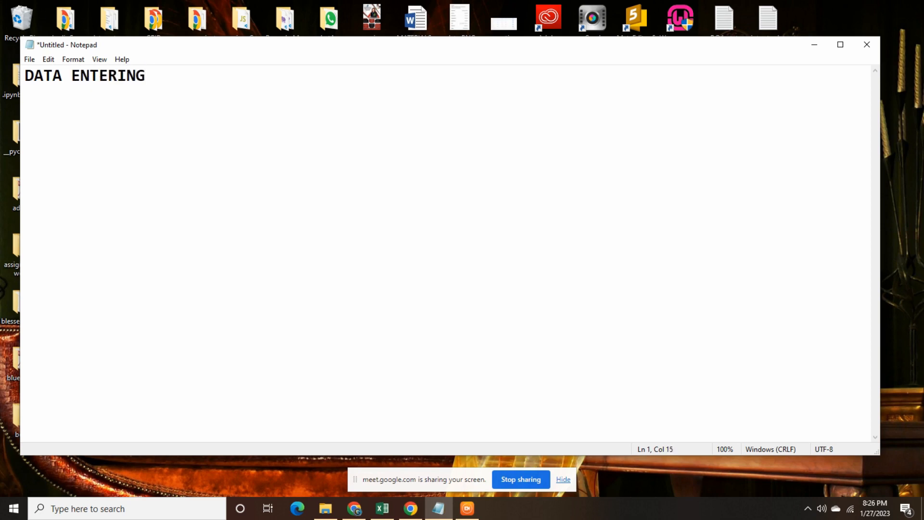
{"action": "type", "text": "AND VALIDATIONI"}
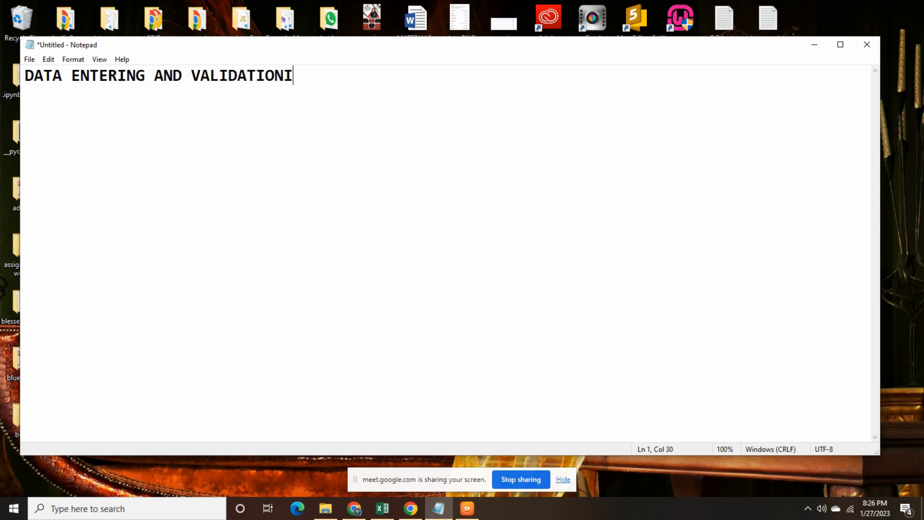
{"action": "key", "text": "BackSpace"}
{"action": "key", "text": "Return"}
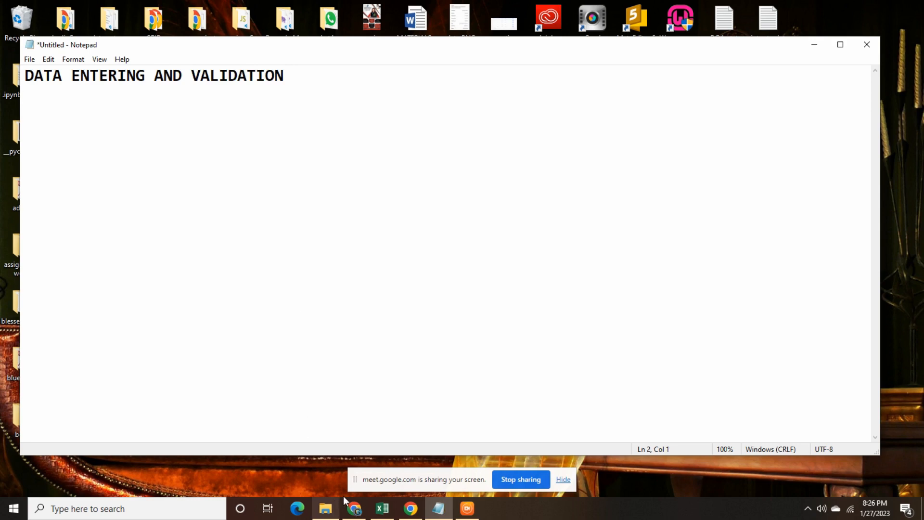
Switch to the Excel Book1 workbook and erase the trial word WHAT from cell A1
{"action": "left_click", "coordinate": [382, 508]}
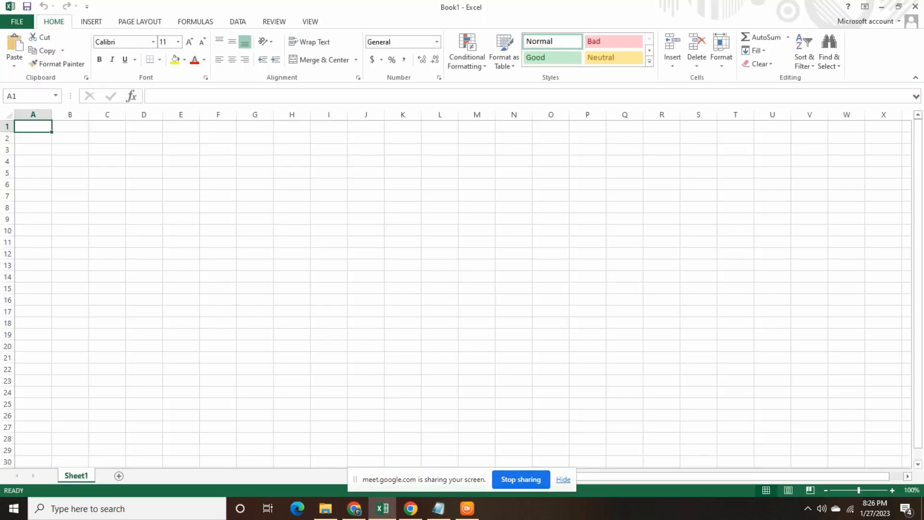
{"action": "type", "text": "WHAT"}
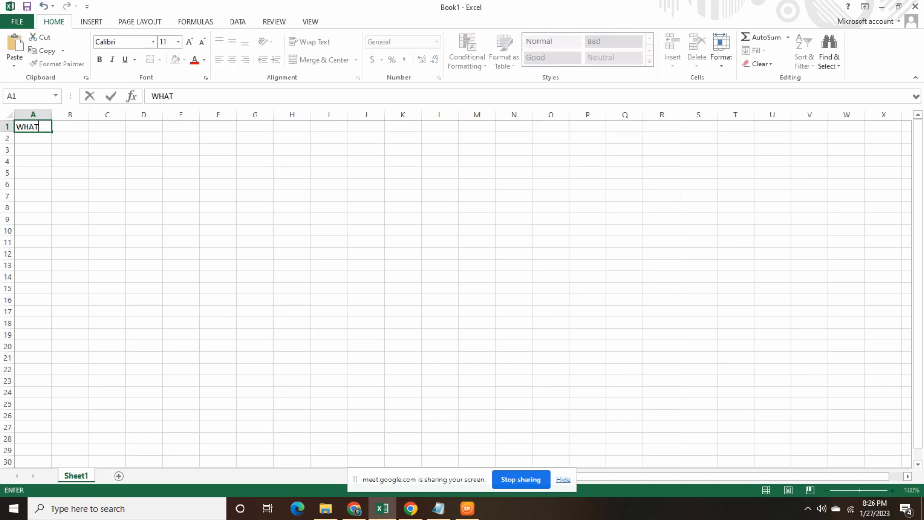
{"action": "key", "text": "BackSpace"}
{"action": "key", "text": "BackSpace"}
{"action": "key", "text": "BackSpace"}
{"action": "key", "text": "BackSpace"}
{"action": "key", "text": "alt+Tab"}
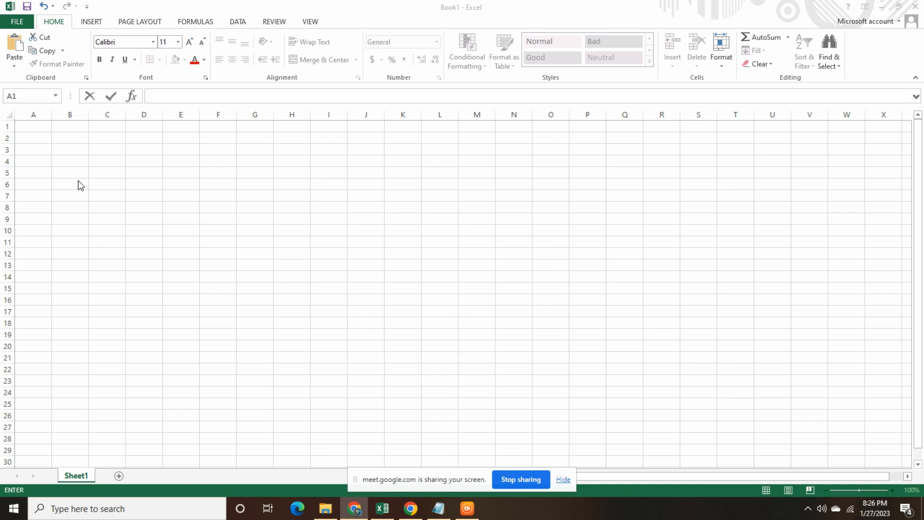
{"action": "left_click", "coordinate": [32, 126]}
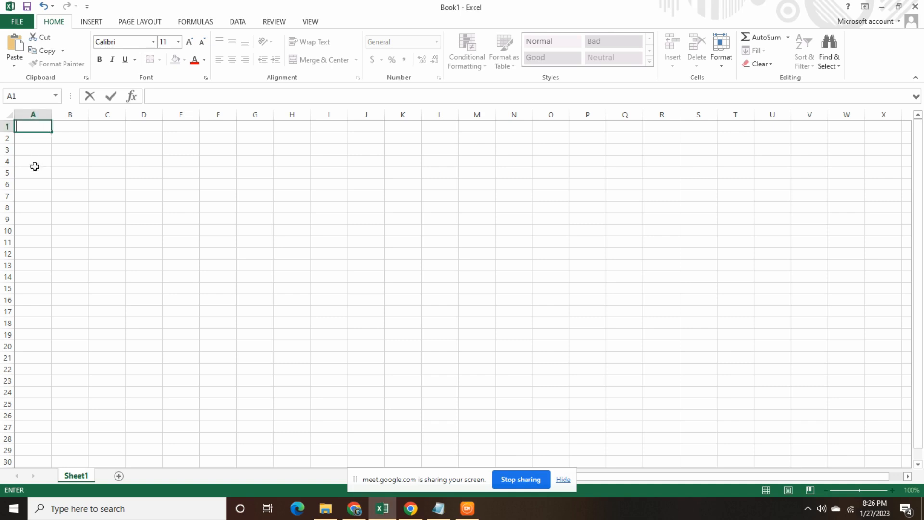
{"action": "left_click", "coordinate": [58, 127]}
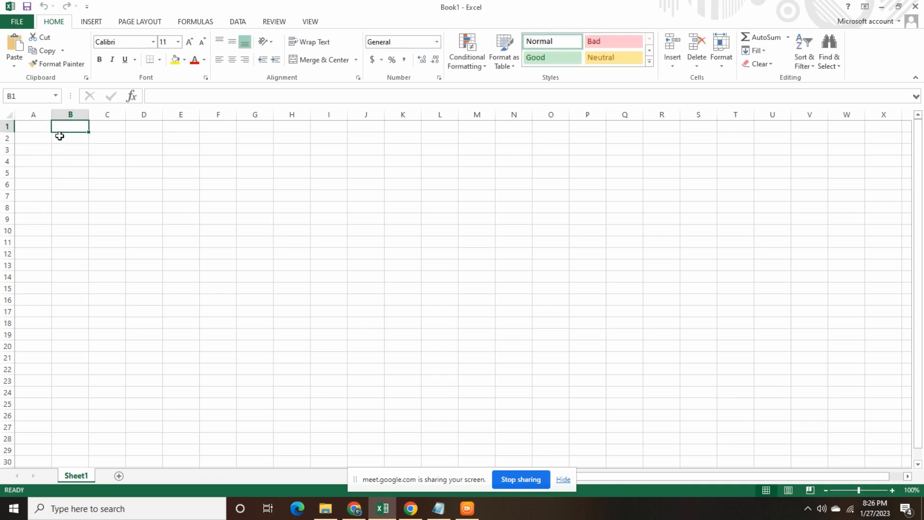
{"action": "left_click", "coordinate": [27, 126]}
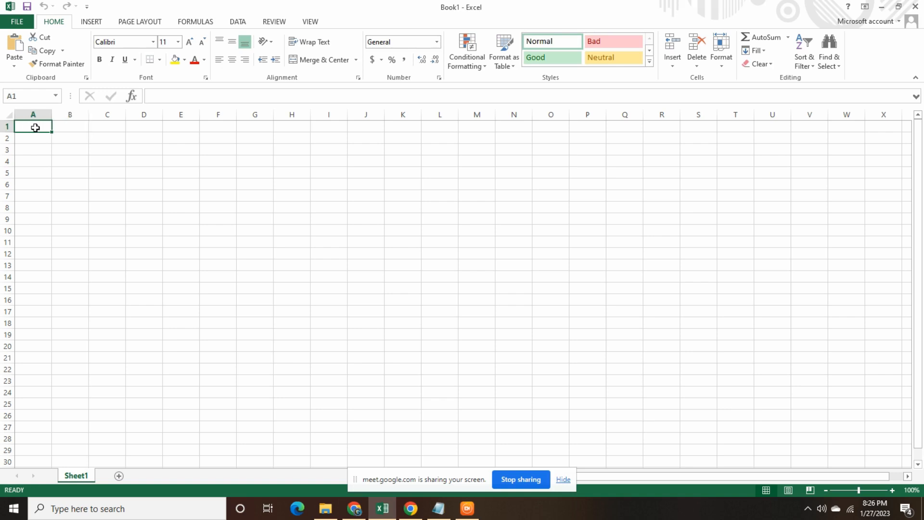
{"action": "left_click_drag", "start_coordinate": [50, 131], "coordinate": [374, 289]}
{"action": "left_click", "coordinate": [166, 176]}
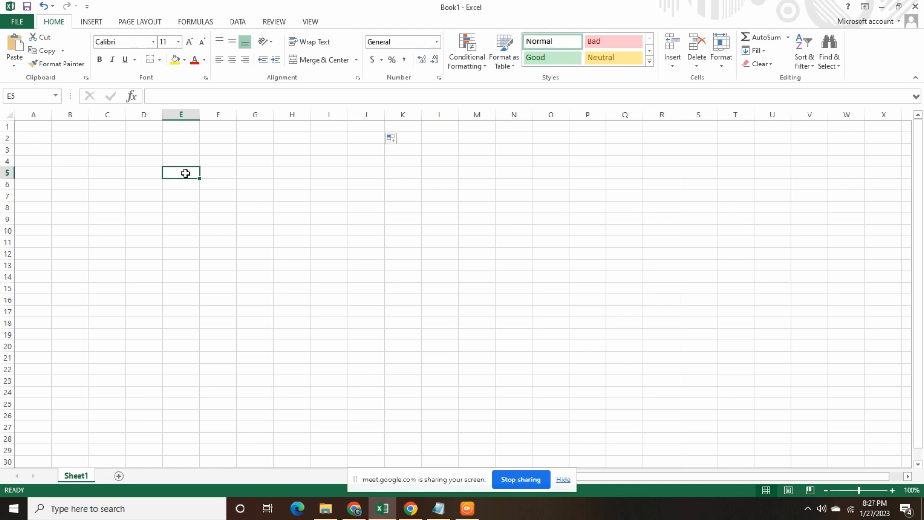
{"action": "left_click", "coordinate": [184, 59]}
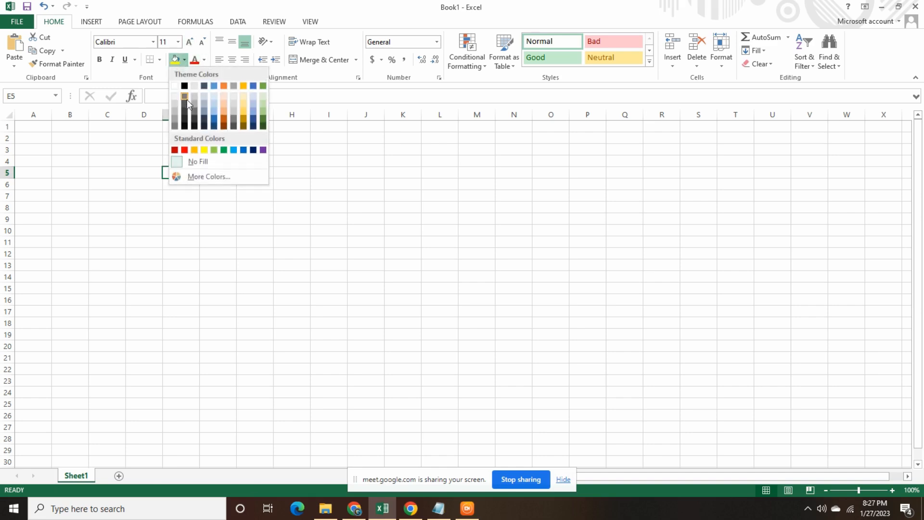
{"action": "left_click", "coordinate": [184, 149]}
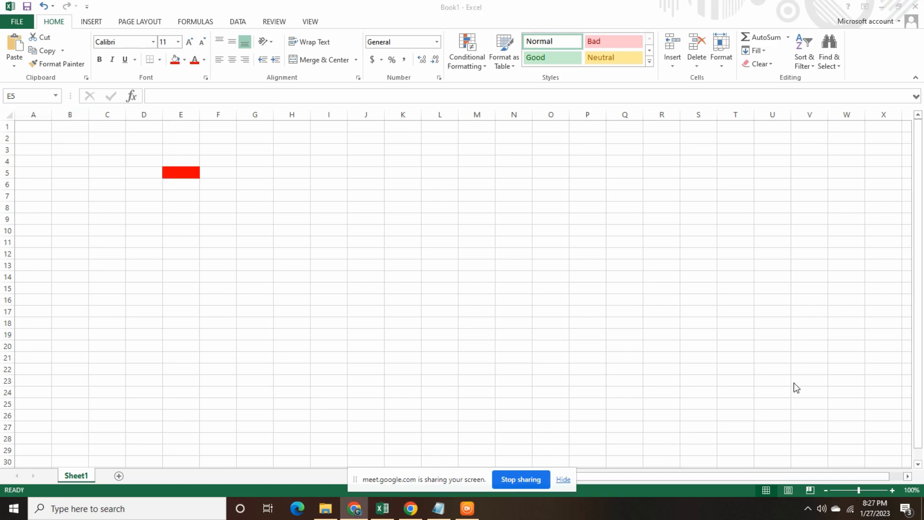
{"action": "left_click", "coordinate": [192, 180]}
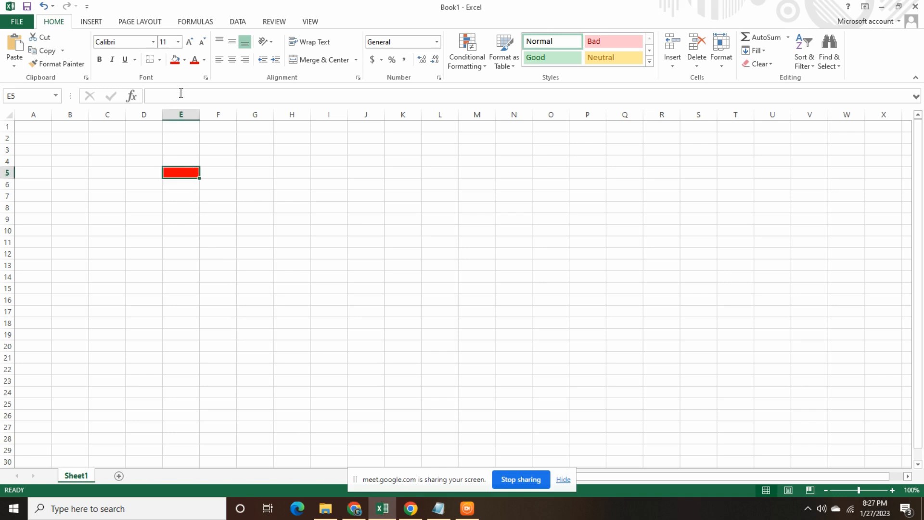
{"action": "left_click", "coordinate": [184, 59]}
{"action": "left_click", "coordinate": [175, 86]}
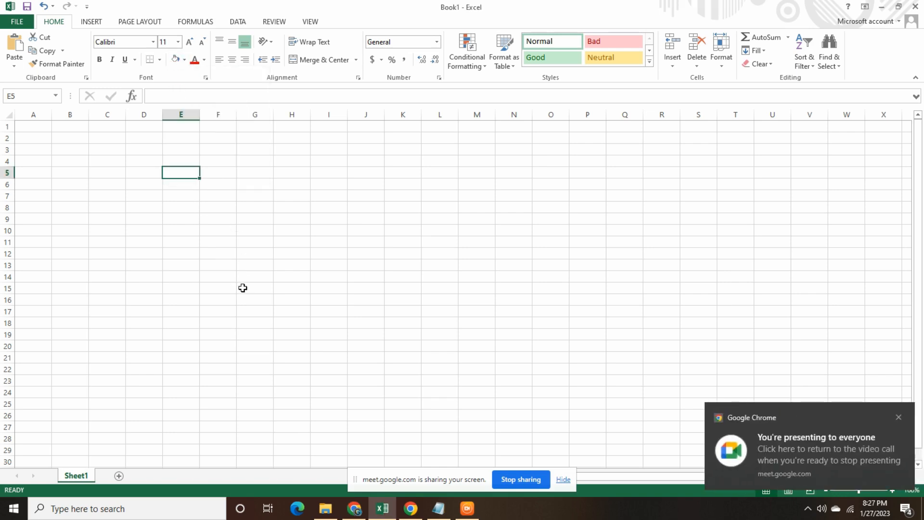
{"action": "key", "text": "ctrl+z"}
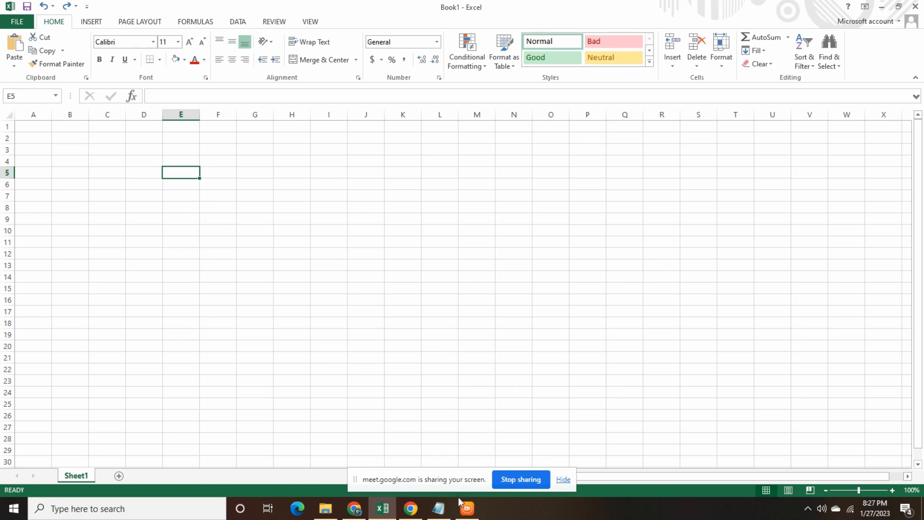
{"action": "left_click", "coordinate": [446, 508]}
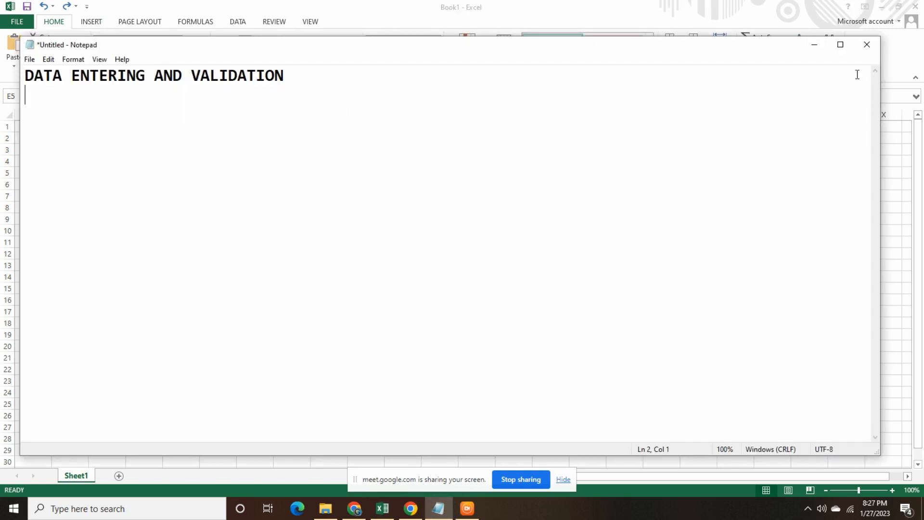
{"action": "left_click", "coordinate": [814, 44]}
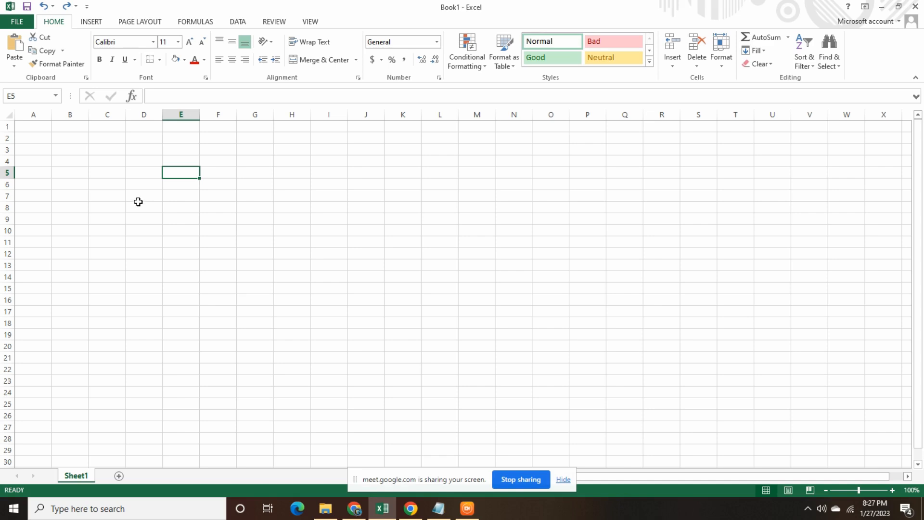
{"action": "key", "text": "Delete"}
{"action": "left_click", "coordinate": [39, 126]}
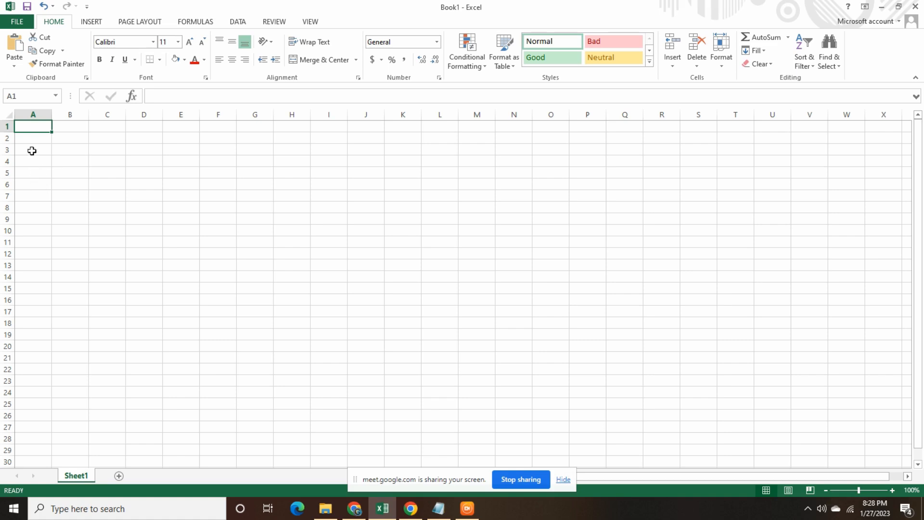
{"action": "type", "text": "1"}
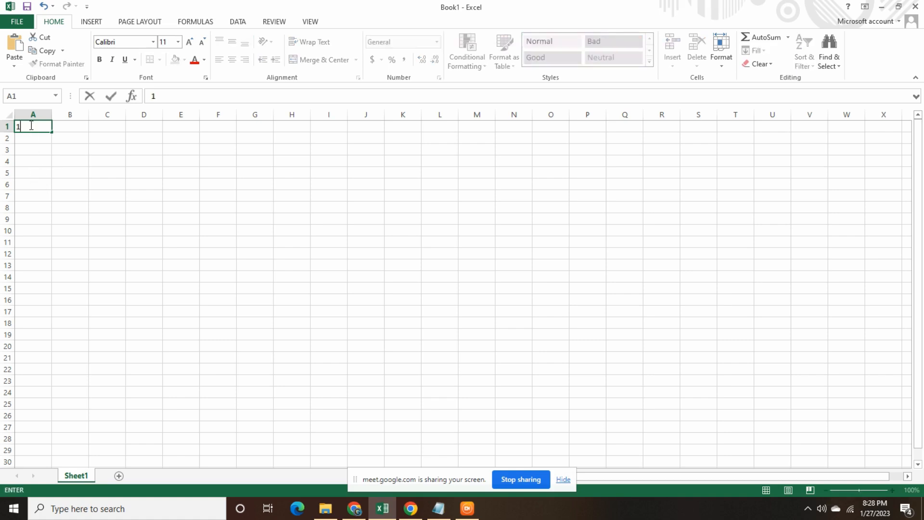
{"action": "left_click", "coordinate": [71, 126]}
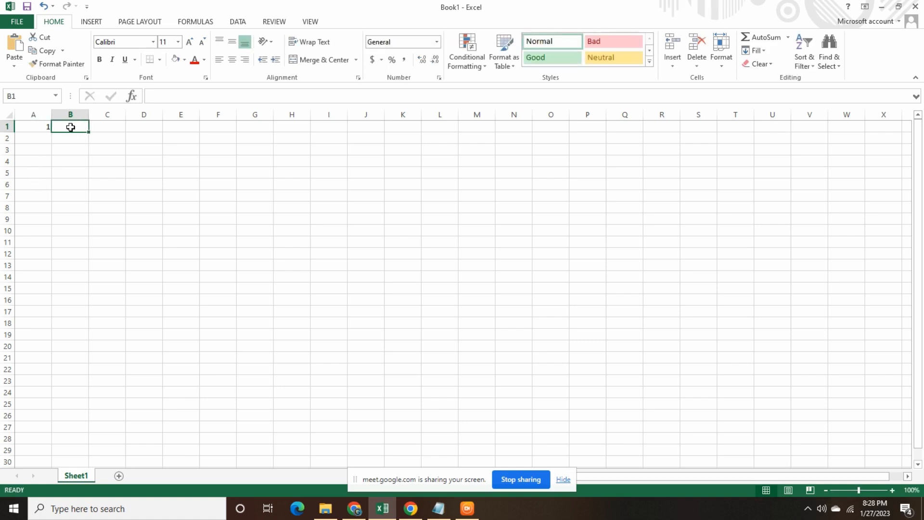
{"action": "type", "text": "2"}
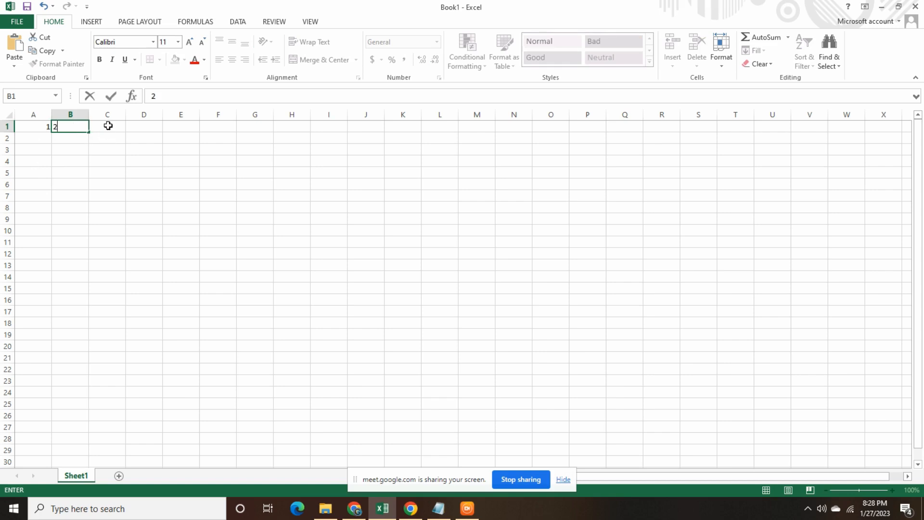
{"action": "left_click", "coordinate": [107, 126]}
{"action": "left_click_drag", "start_coordinate": [189, 191], "coordinate": [24, 126]}
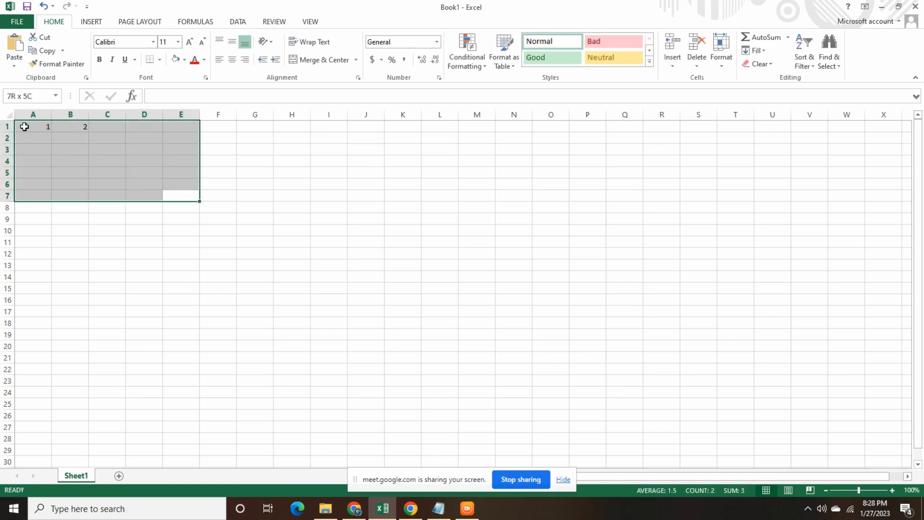
{"action": "key", "text": "Delete"}
Select the whole sheet and apply font size 20 with the Arial Black font
{"action": "left_click", "coordinate": [182, 194]}
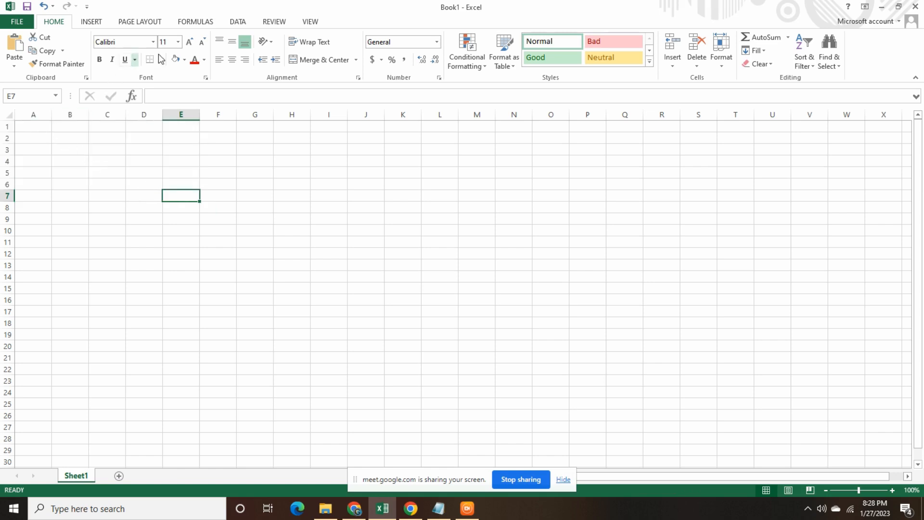
{"action": "left_click", "coordinate": [178, 41]}
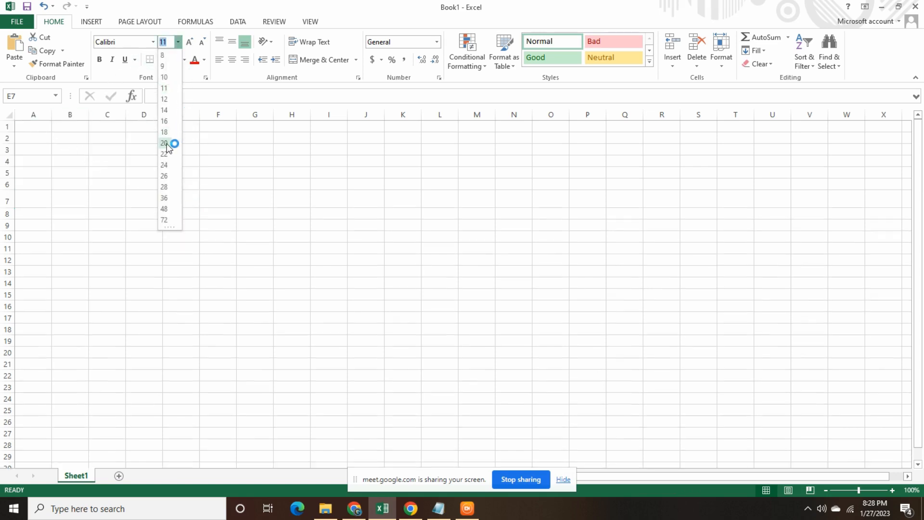
{"action": "left_click", "coordinate": [162, 138]}
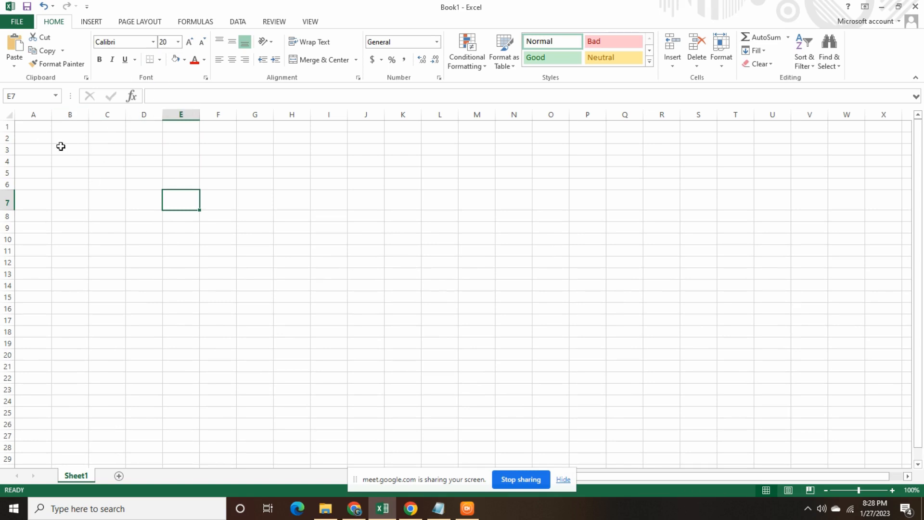
{"action": "left_click_drag", "start_coordinate": [26, 127], "coordinate": [607, 452]}
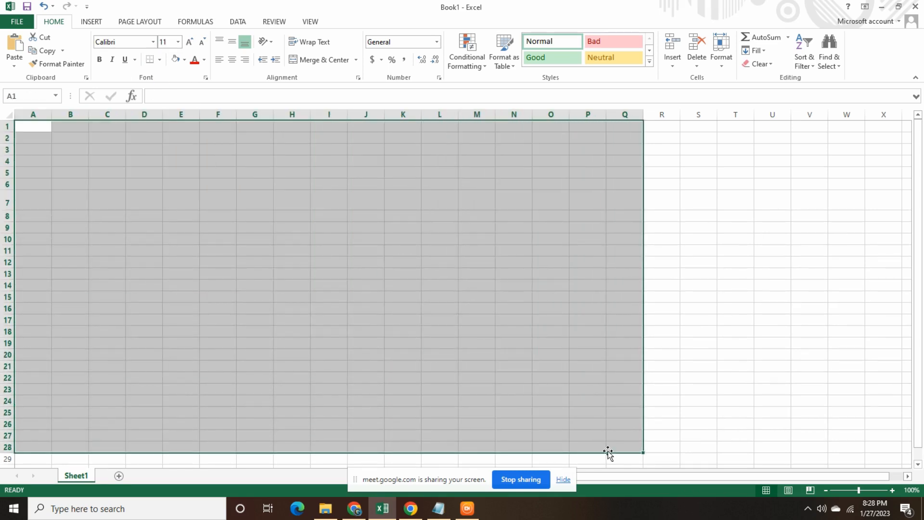
{"action": "key", "text": "ctrl+a"}
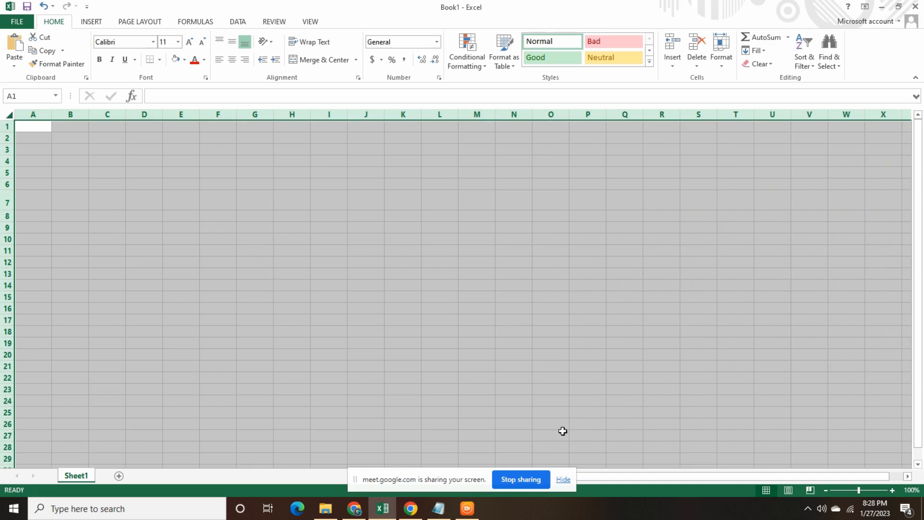
{"action": "left_click", "coordinate": [178, 42]}
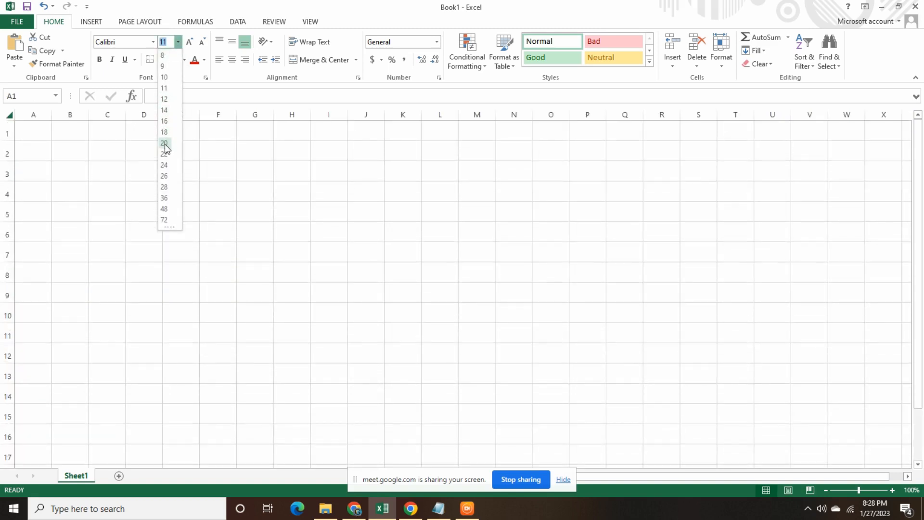
{"action": "left_click", "coordinate": [164, 143]}
{"action": "left_click", "coordinate": [153, 42]}
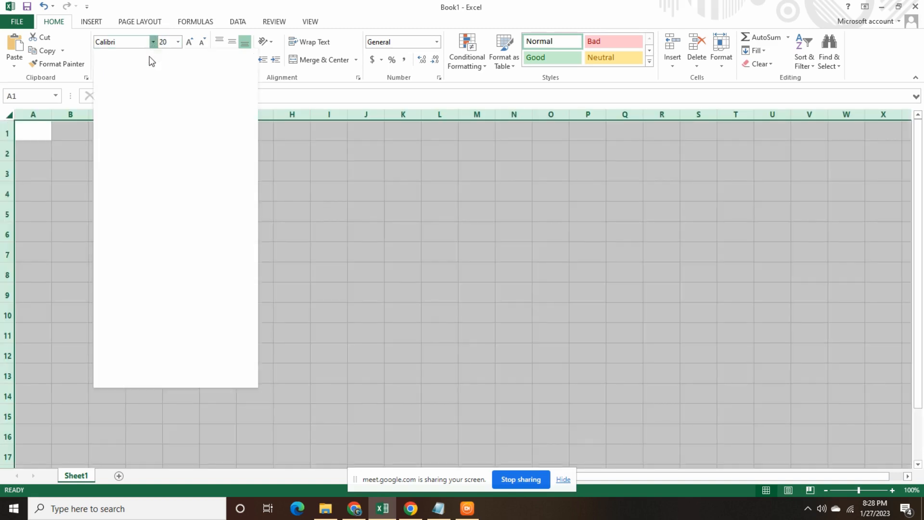
{"action": "left_click", "coordinate": [140, 209]}
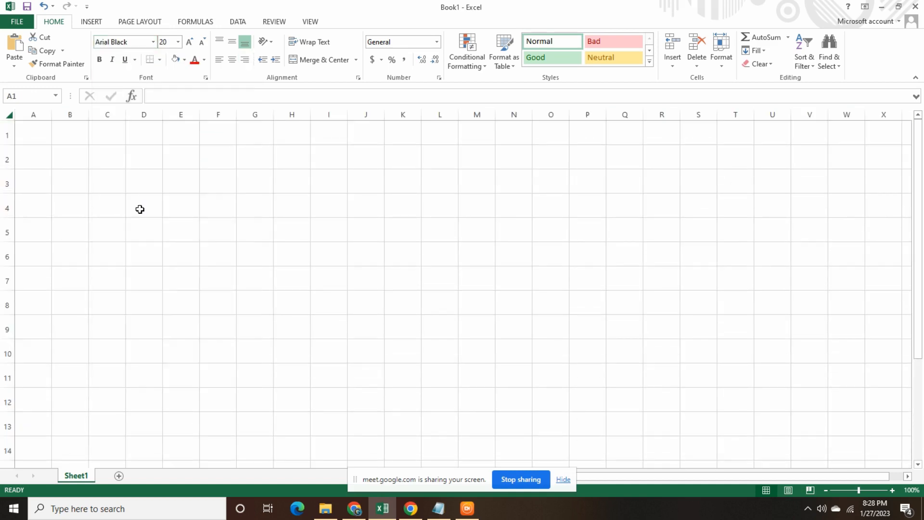
{"action": "left_click", "coordinate": [253, 210]}
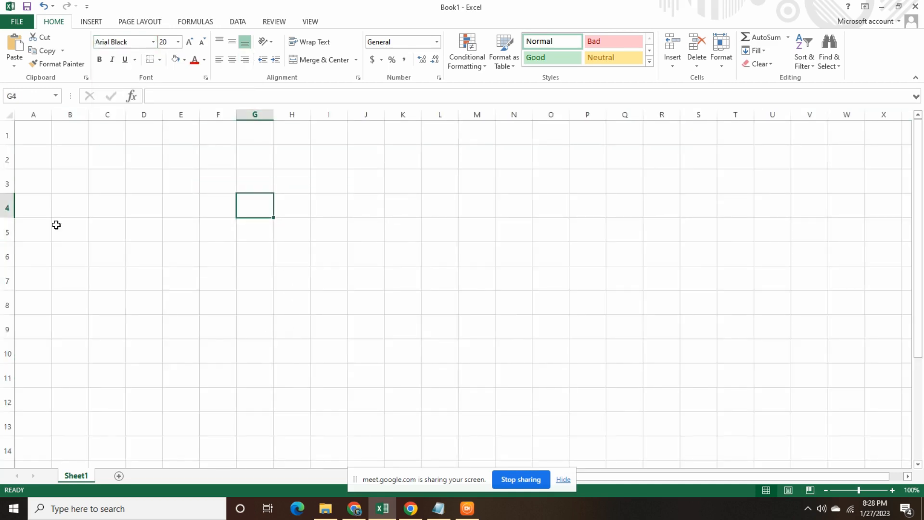
Enter the numbers 1, 2 and 3 into cells A1, B1 and C1
{"action": "left_click", "coordinate": [43, 134]}
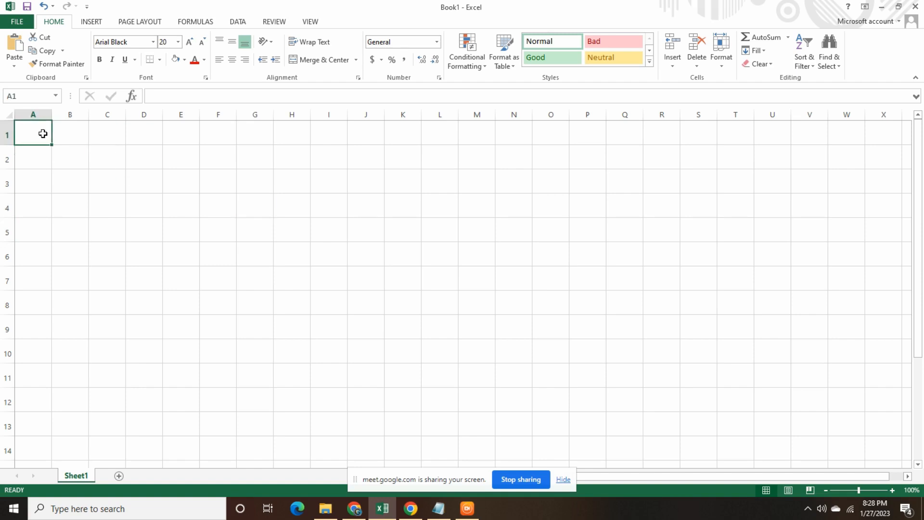
{"action": "type", "text": "1"}
{"action": "left_click", "coordinate": [68, 134]}
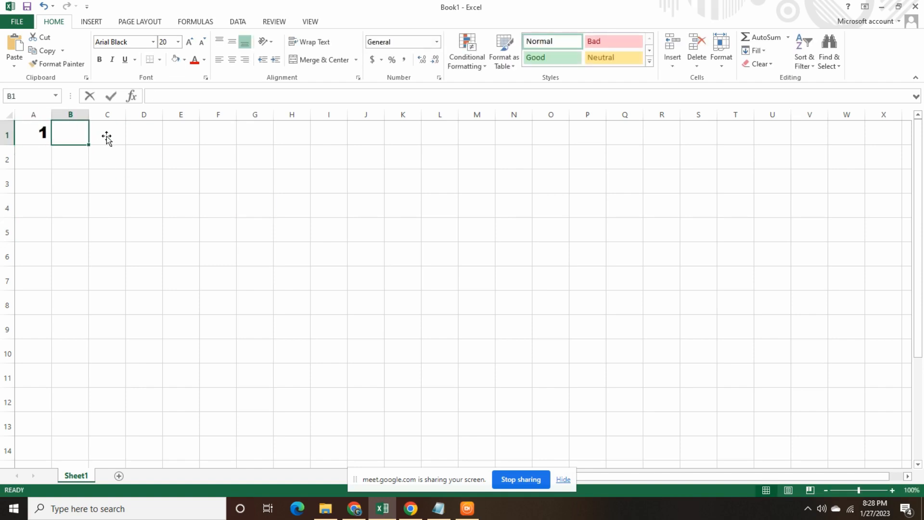
{"action": "type", "text": "2"}
{"action": "left_click", "coordinate": [107, 135]}
{"action": "type", "text": "3"}
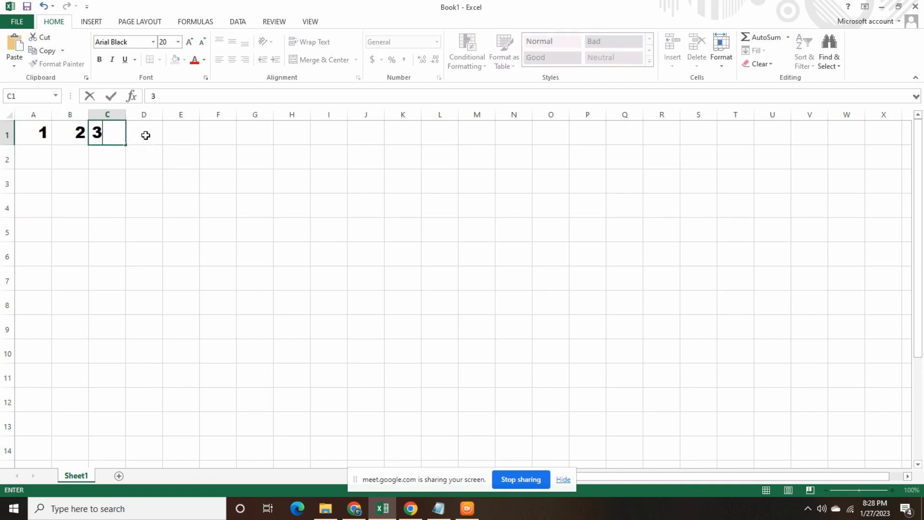
{"action": "left_click", "coordinate": [145, 134]}
Select cells A1, B1 and C1 in turn
{"action": "left_click", "coordinate": [41, 133]}
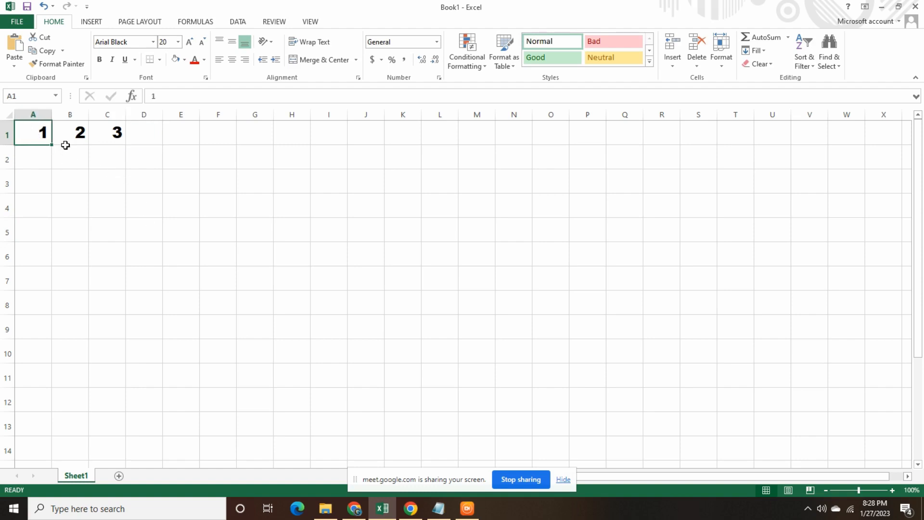
{"action": "left_click", "coordinate": [78, 141]}
{"action": "left_click", "coordinate": [108, 132]}
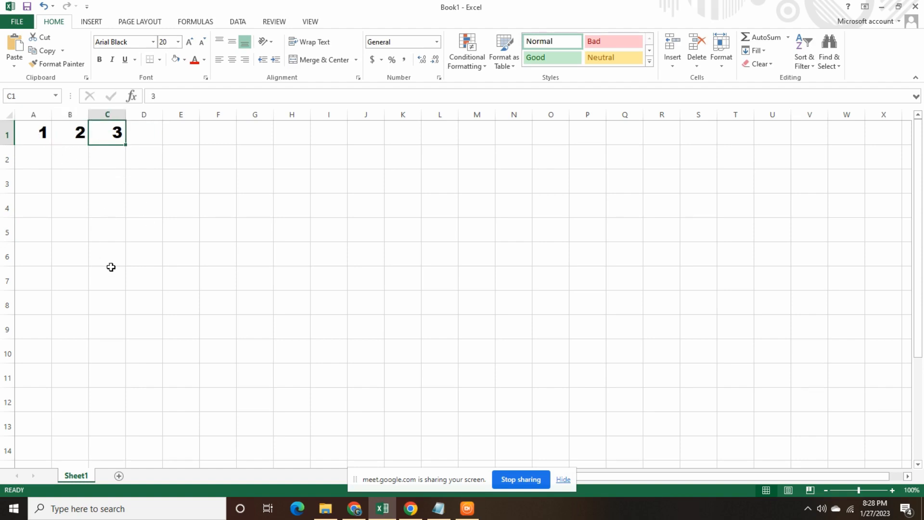
{"action": "left_click", "coordinate": [31, 135]}
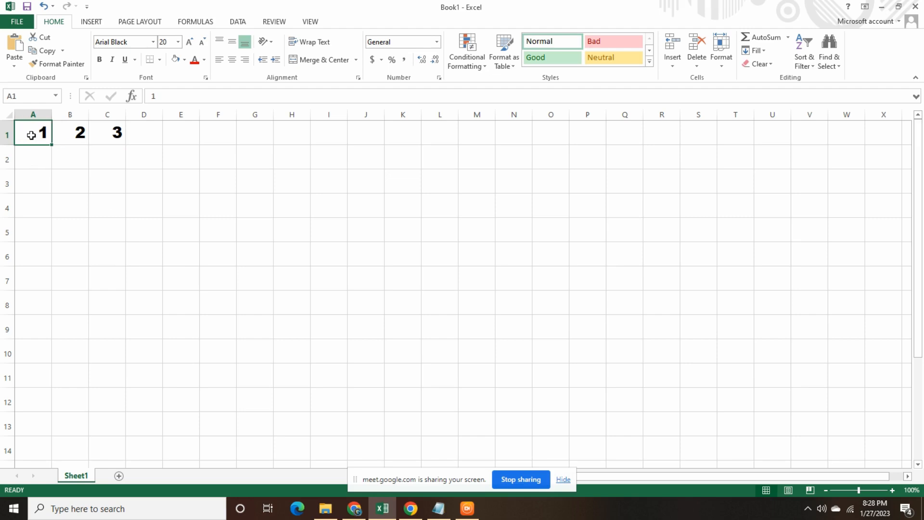
{"action": "left_click", "coordinate": [71, 136]}
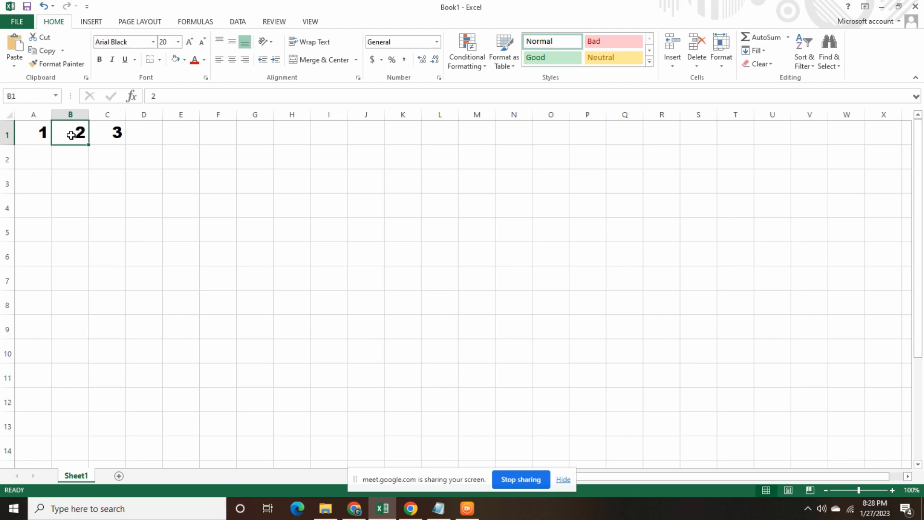
{"action": "left_click", "coordinate": [110, 137]}
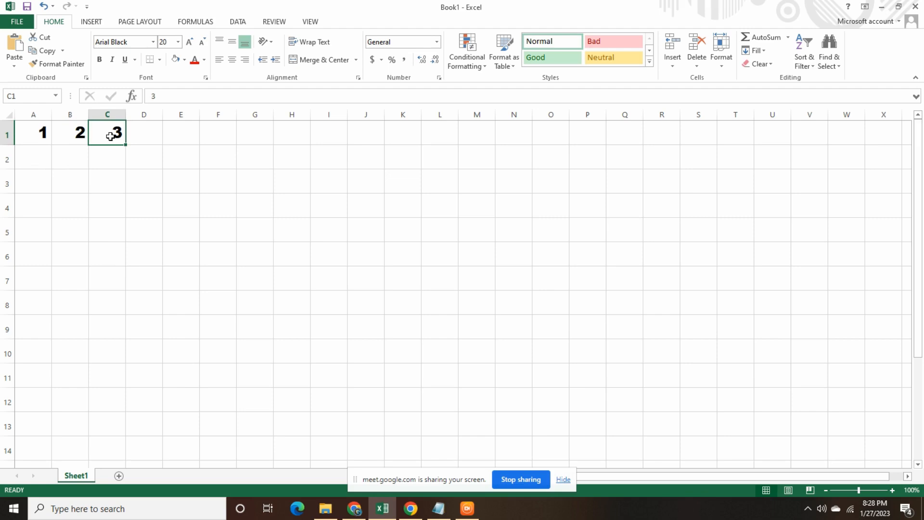
{"action": "left_click", "coordinate": [22, 135]}
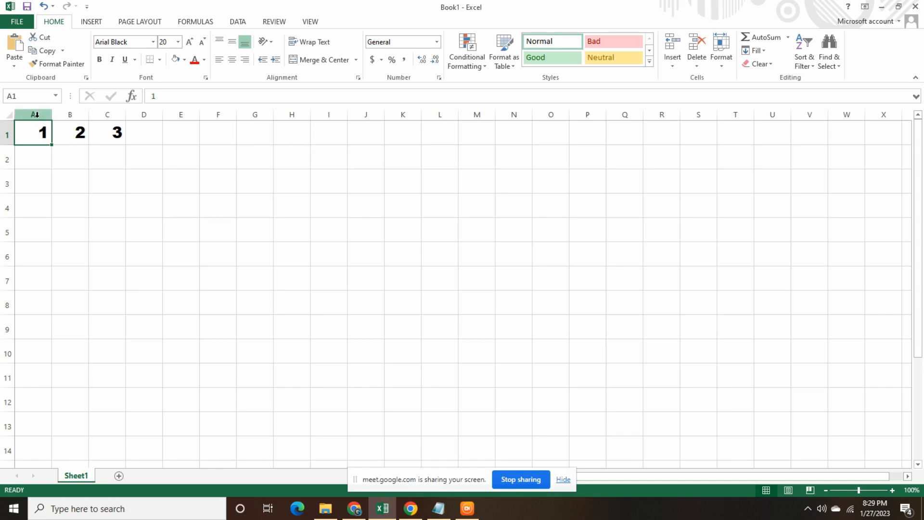
Select column A, column B and row 1, then reselect cells A1 through C1
{"action": "left_click_drag", "start_coordinate": [34, 173], "coordinate": [36, 308]}
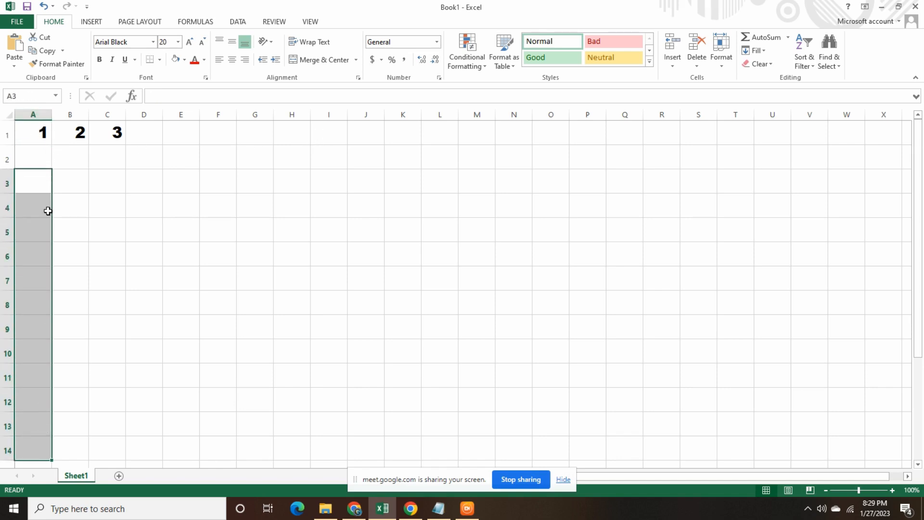
{"action": "left_click", "coordinate": [33, 116]}
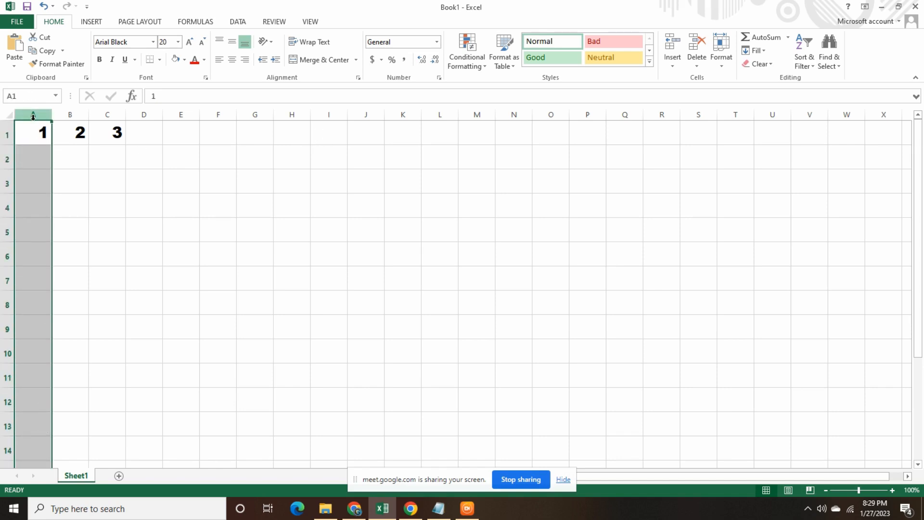
{"action": "left_click", "coordinate": [68, 114]}
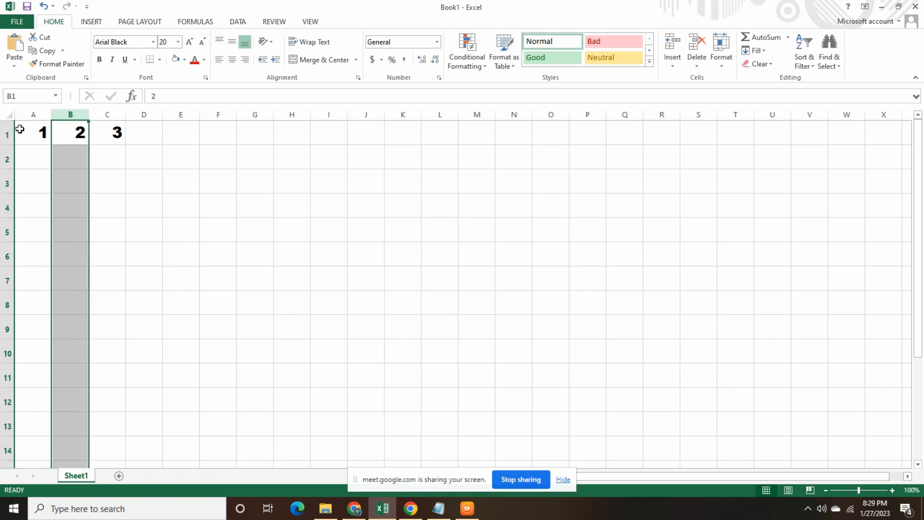
{"action": "left_click", "coordinate": [5, 134]}
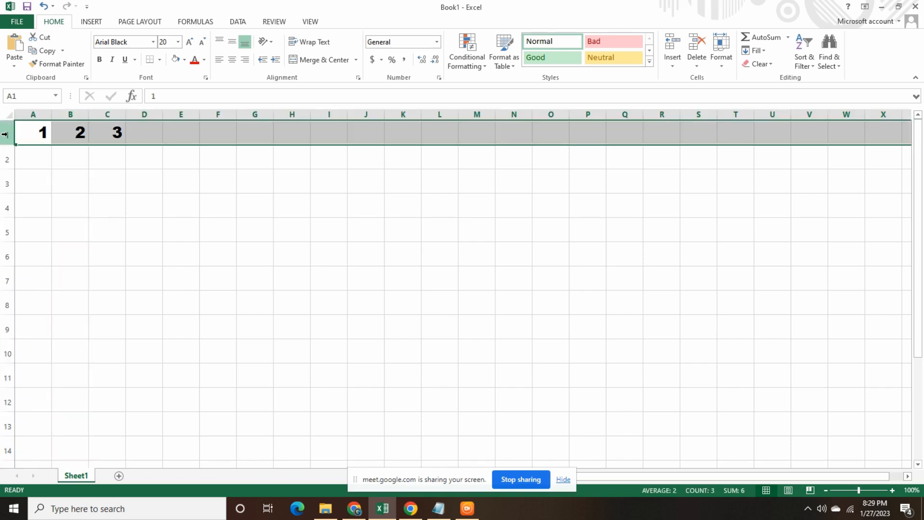
{"action": "left_click", "coordinate": [62, 116]}
{"action": "left_click", "coordinate": [7, 135]}
{"action": "left_click", "coordinate": [60, 177]}
{"action": "left_click", "coordinate": [33, 136]}
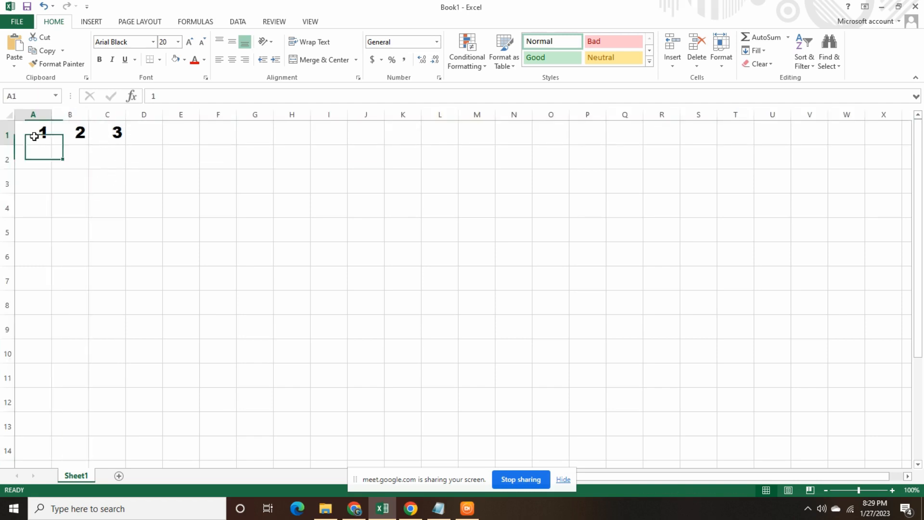
{"action": "left_click", "coordinate": [68, 133]}
{"action": "left_click", "coordinate": [103, 132]}
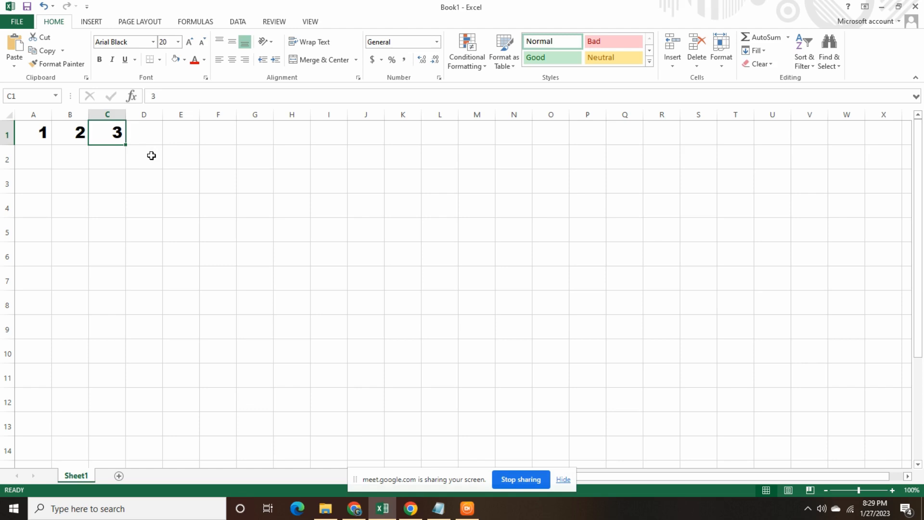
Try fill-handle drags along row 1 and undo them, keeping only 1, 2, 3
{"action": "left_click", "coordinate": [43, 134]}
{"action": "left_click_drag", "start_coordinate": [51, 145], "coordinate": [532, 140]}
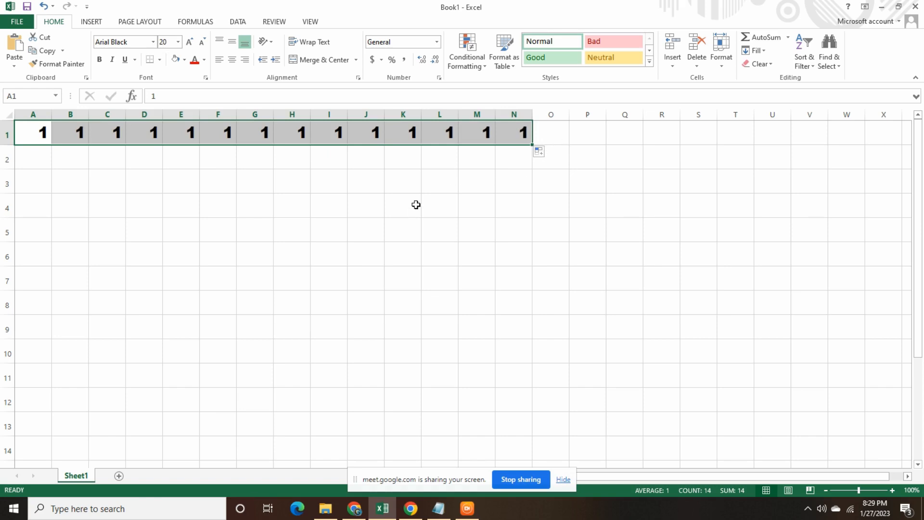
{"action": "key", "text": "ctrl+z"}
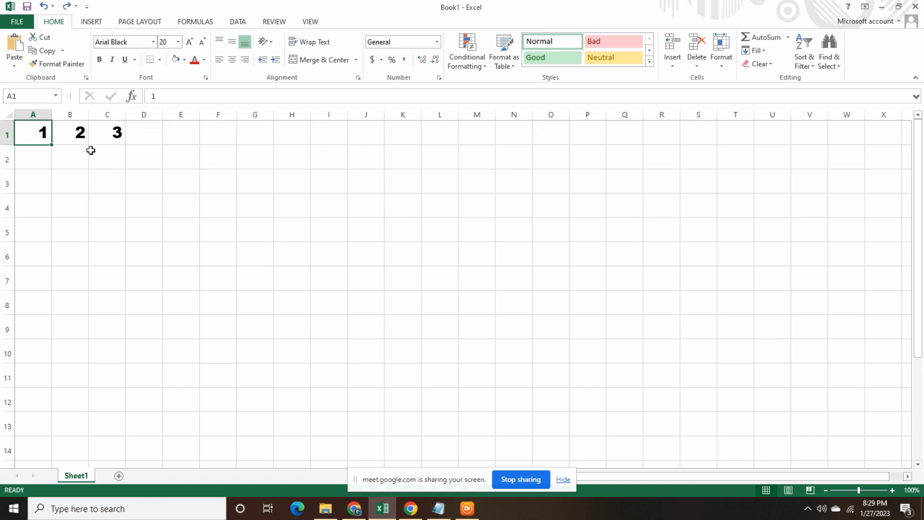
{"action": "left_click_drag", "start_coordinate": [35, 137], "coordinate": [488, 139]}
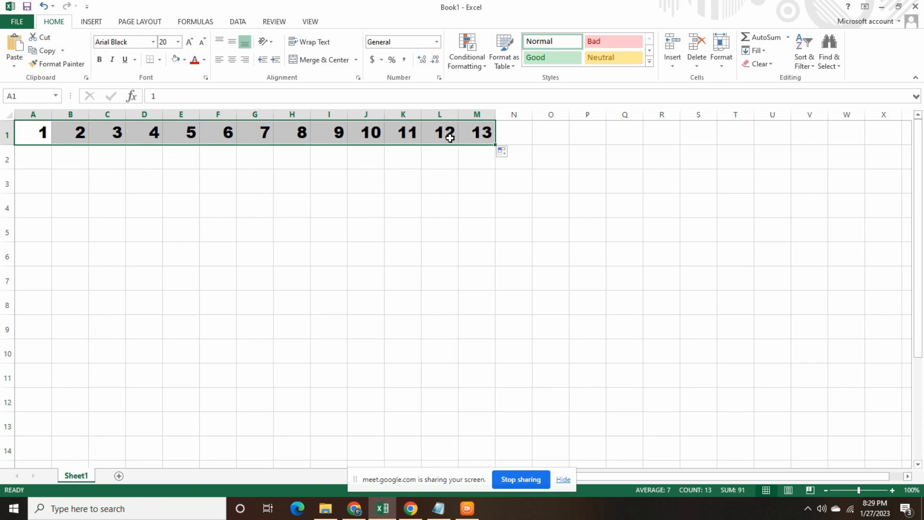
{"action": "key", "text": "ctrl+z"}
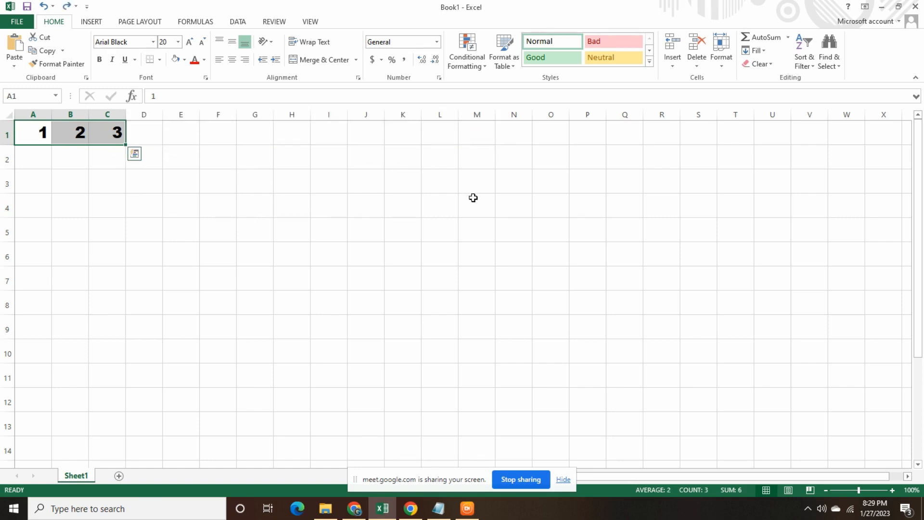
{"action": "left_click", "coordinate": [473, 198]}
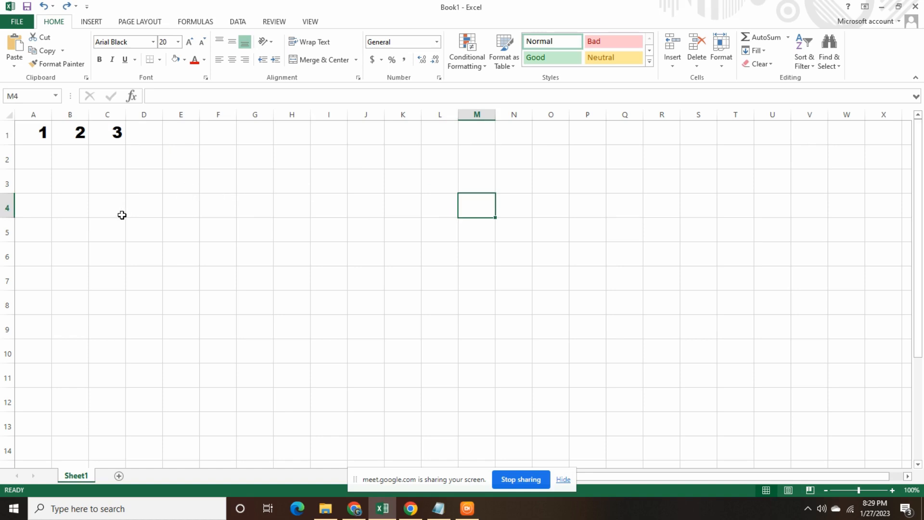
Type A into cell A2, then bring the Notepad notes back to the front
{"action": "left_click", "coordinate": [36, 160]}
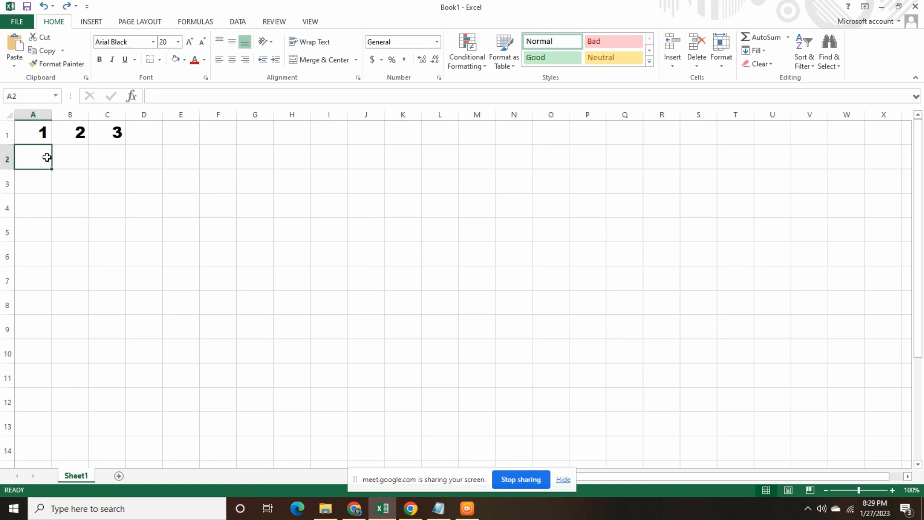
{"action": "type", "text": "A"}
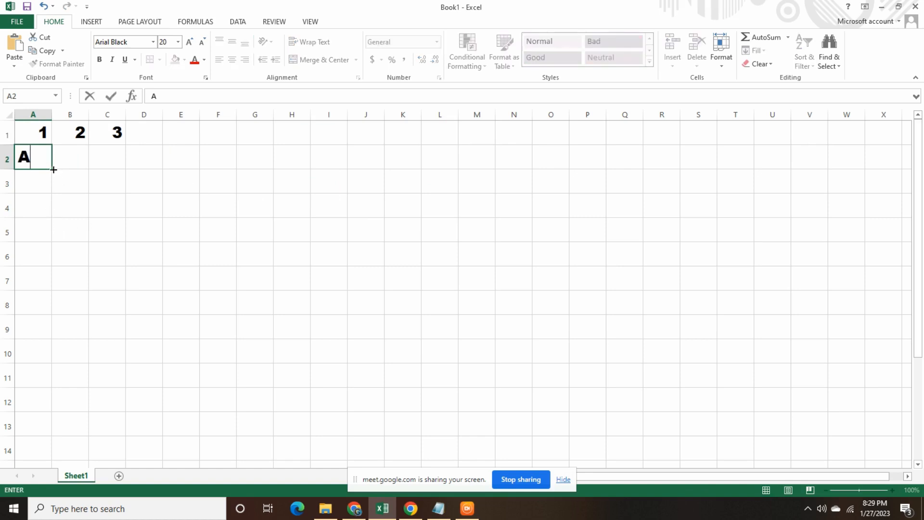
{"action": "mouse_move", "coordinate": [53, 168]}
{"action": "left_mouse_down"}
{"action": "mouse_move", "coordinate": [60, 169]}
{"action": "mouse_move", "coordinate": [51, 170]}
{"action": "left_mouse_up"}
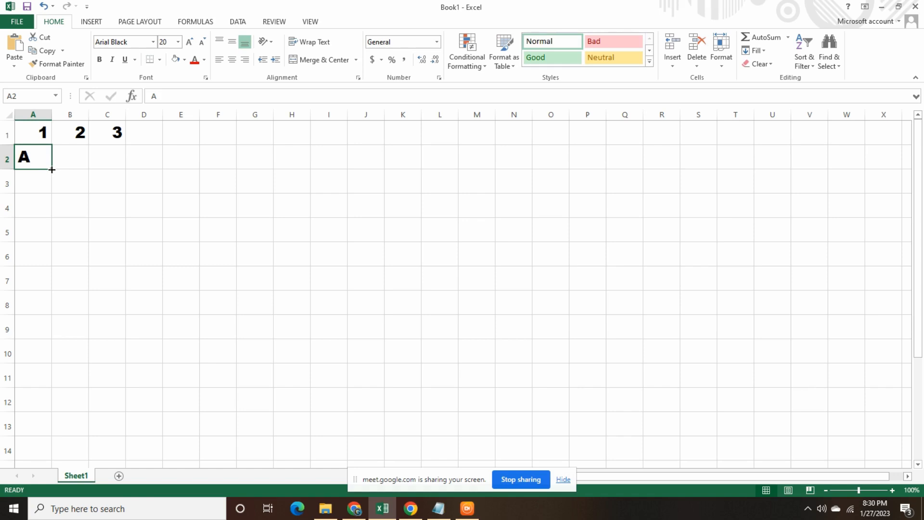
{"action": "left_click", "coordinate": [438, 508]}
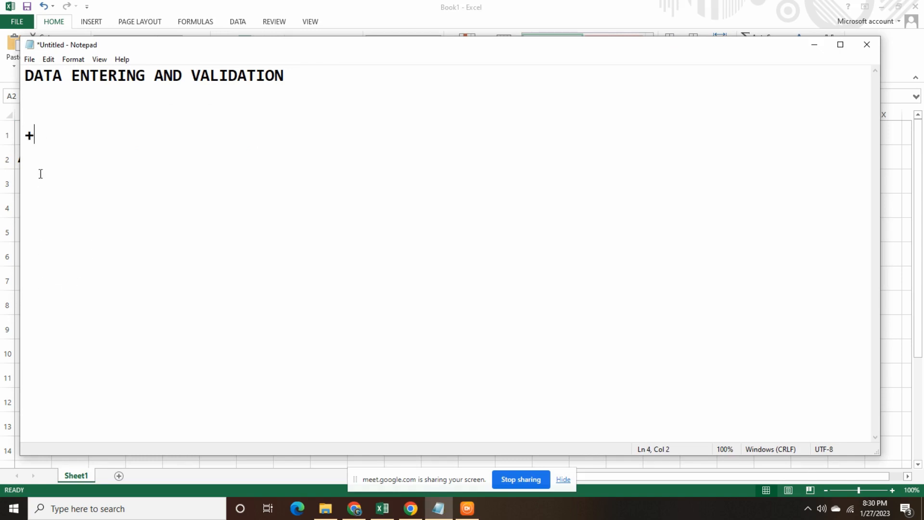
Select the plus sign under the heading in Notepad and return to the Excel workbook
{"action": "left_click_drag", "start_coordinate": [41, 138], "coordinate": [16, 135]}
{"action": "left_click", "coordinate": [885, 185]}
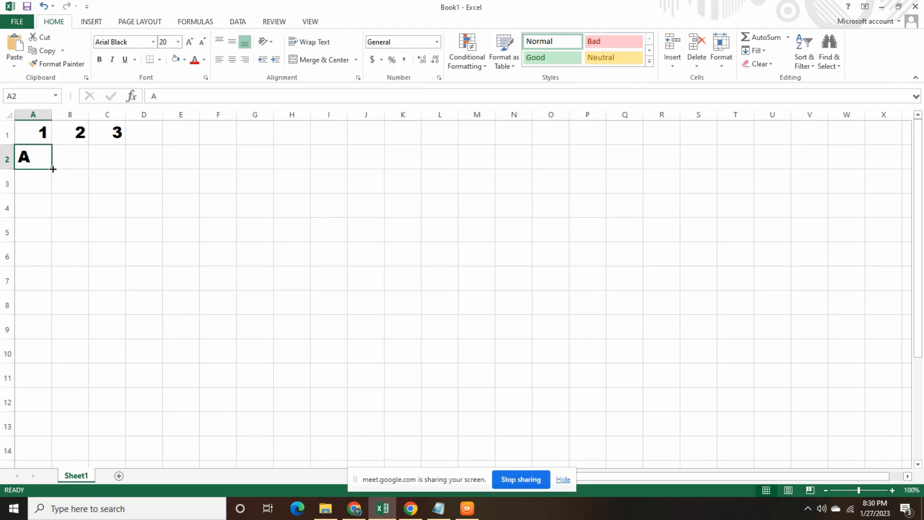
Undo the copied A's in row 2 and the stray A in cell A2
{"action": "left_click_drag", "start_coordinate": [52, 169], "coordinate": [454, 160]}
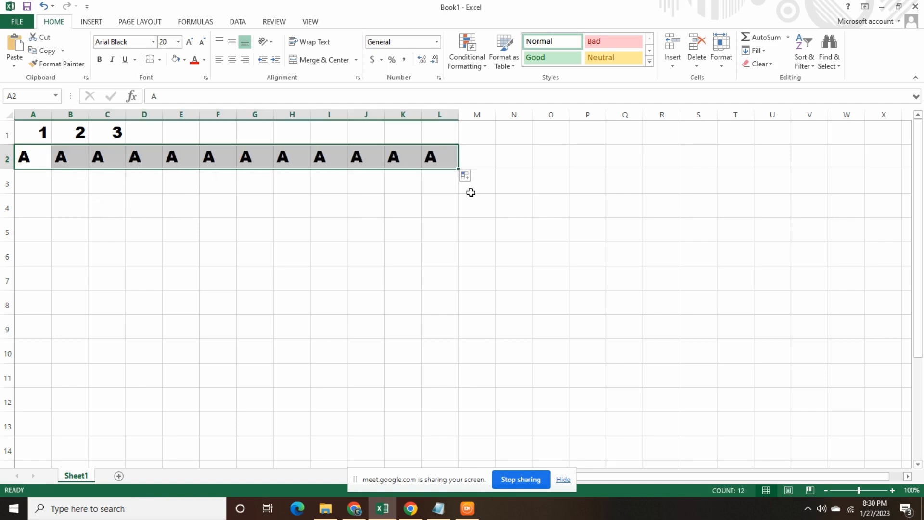
{"action": "key", "text": "ctrl+z"}
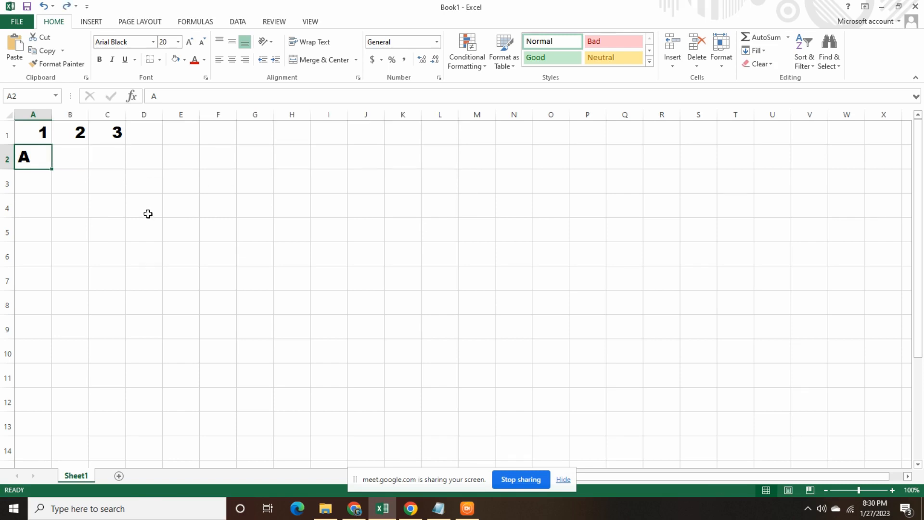
{"action": "left_click", "coordinate": [38, 136]}
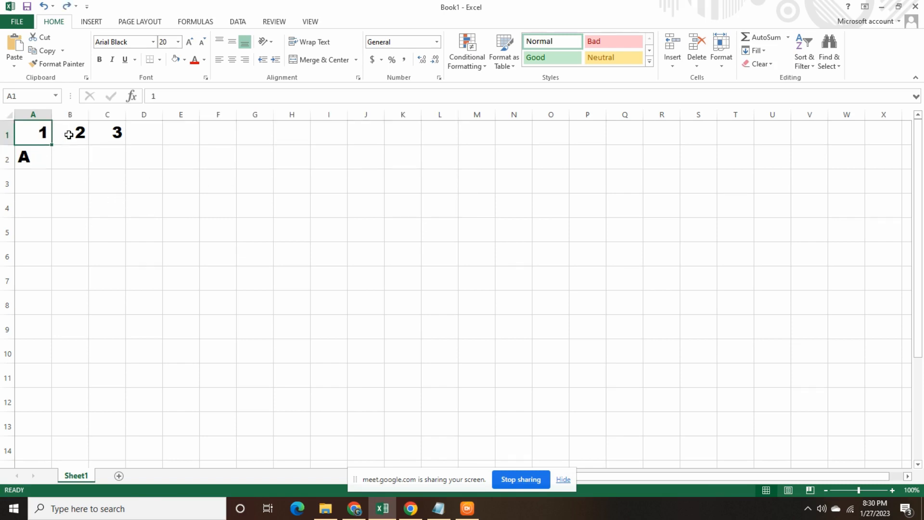
{"action": "left_click", "coordinate": [71, 132]}
{"action": "left_click", "coordinate": [102, 132]}
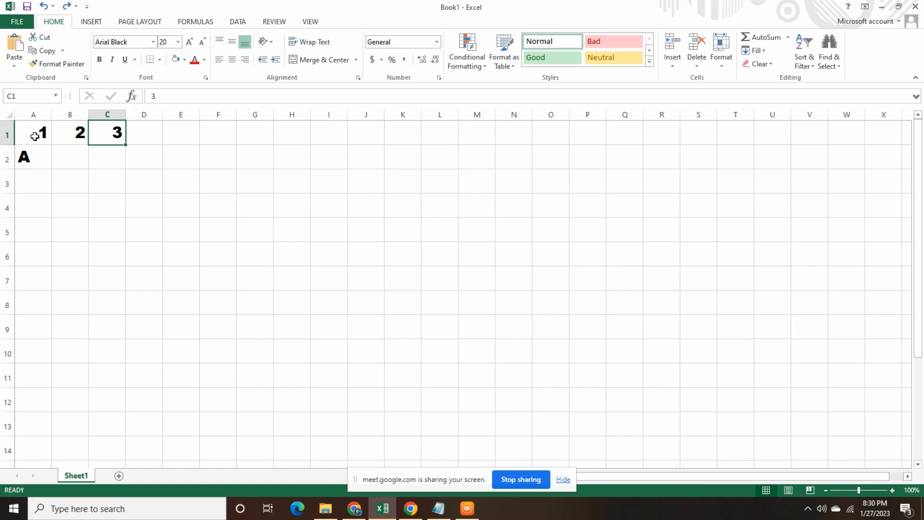
{"action": "left_click_drag", "start_coordinate": [35, 137], "coordinate": [117, 138]}
{"action": "key", "text": "ctrl+z"}
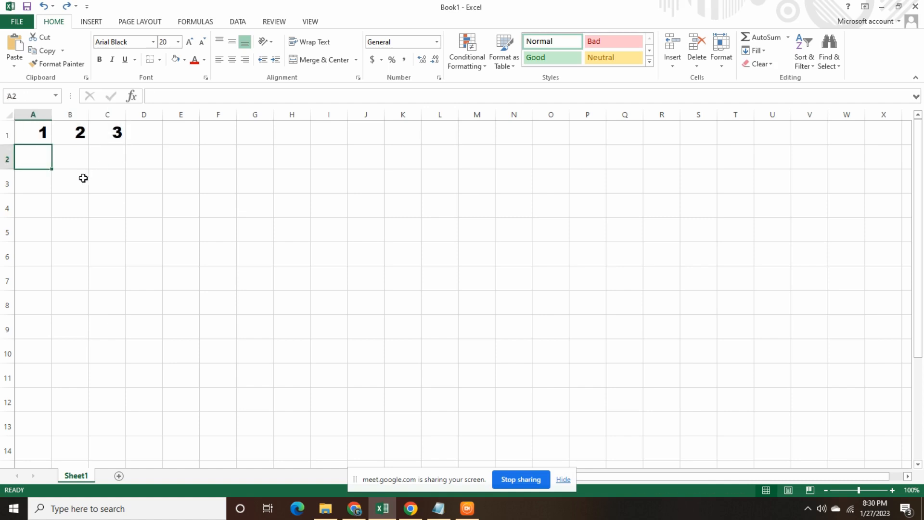
Fill the 1, 2, 3 series from A1:C1 across row 1 to 22 in V1
{"action": "left_click", "coordinate": [42, 137]}
{"action": "left_click_drag", "start_coordinate": [42, 137], "coordinate": [130, 138]}
{"action": "left_click", "coordinate": [48, 142]}
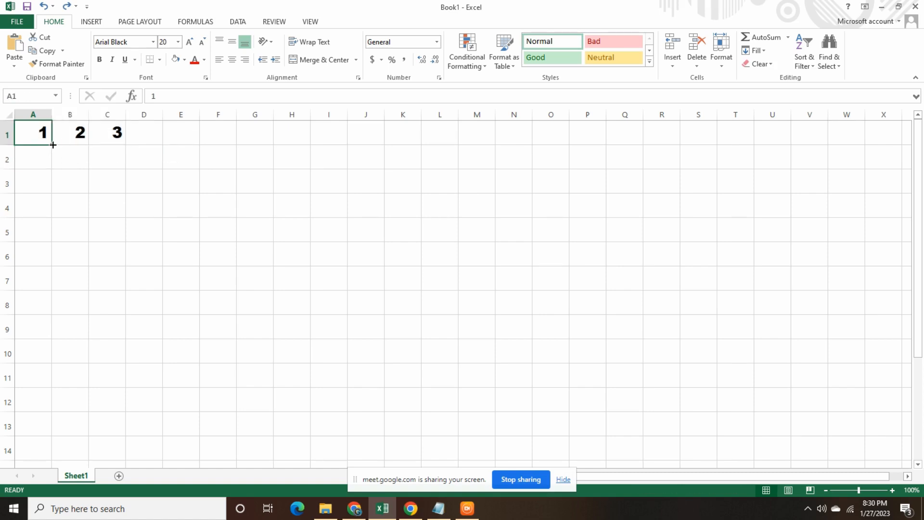
{"action": "left_click_drag", "start_coordinate": [52, 144], "coordinate": [305, 140]}
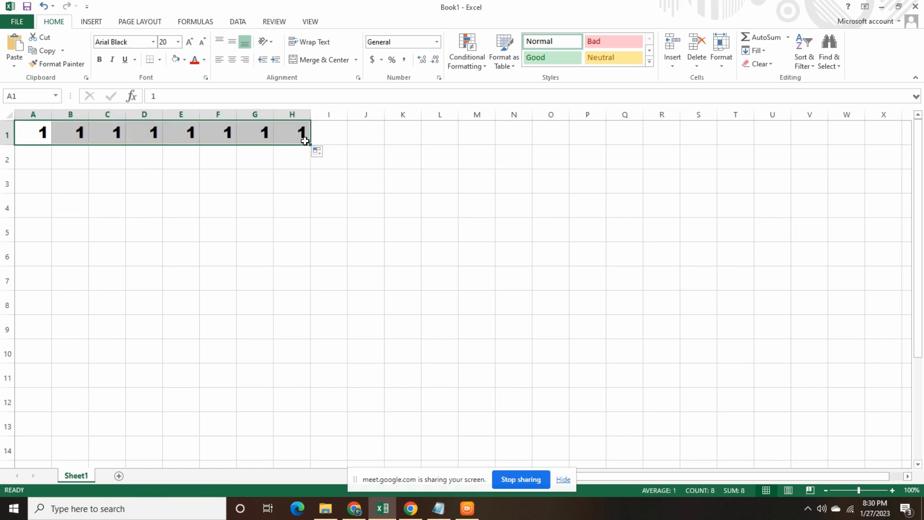
{"action": "key", "text": "ctrl+z"}
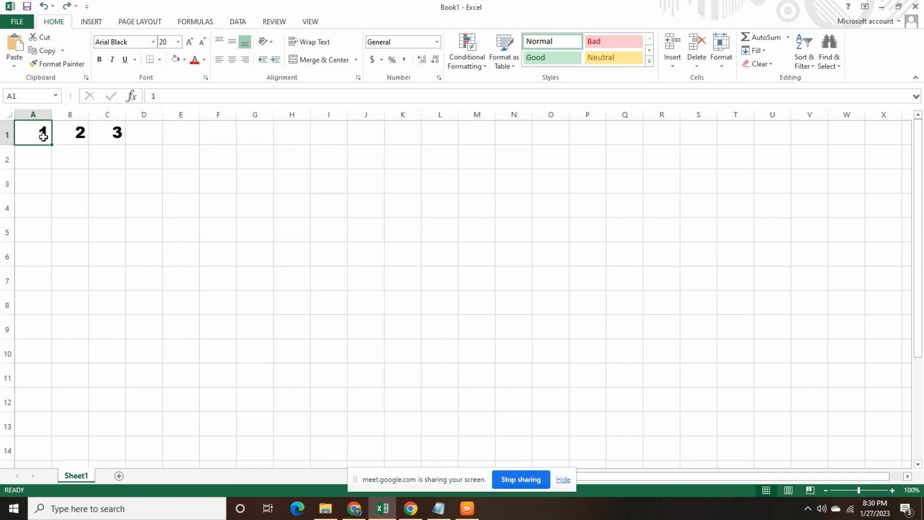
{"action": "left_click_drag", "start_coordinate": [50, 136], "coordinate": [97, 140]}
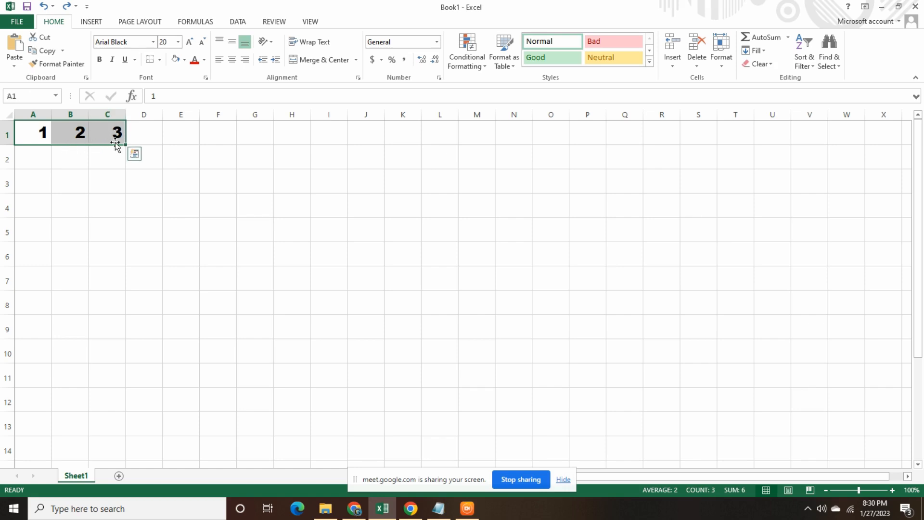
{"action": "left_click_drag", "start_coordinate": [126, 144], "coordinate": [827, 139]}
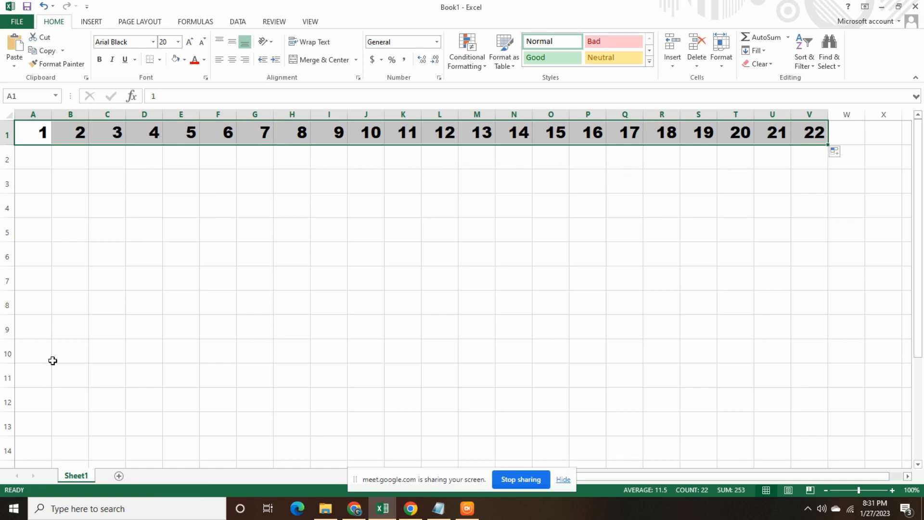
{"action": "left_click", "coordinate": [35, 184]}
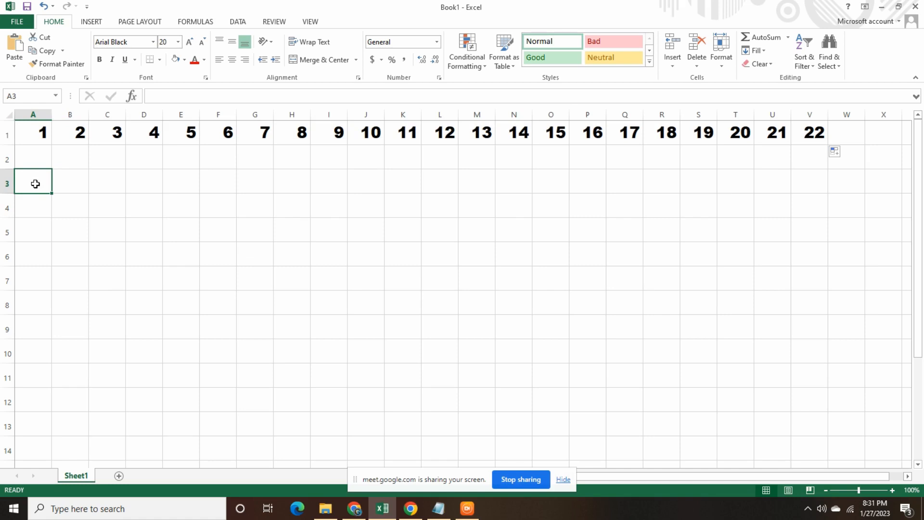
Enter 1, 3, 5 in A3:C3 and fill the odd series across to 37 in S3
{"action": "type", "text": "1"}
{"action": "left_click", "coordinate": [60, 187]}
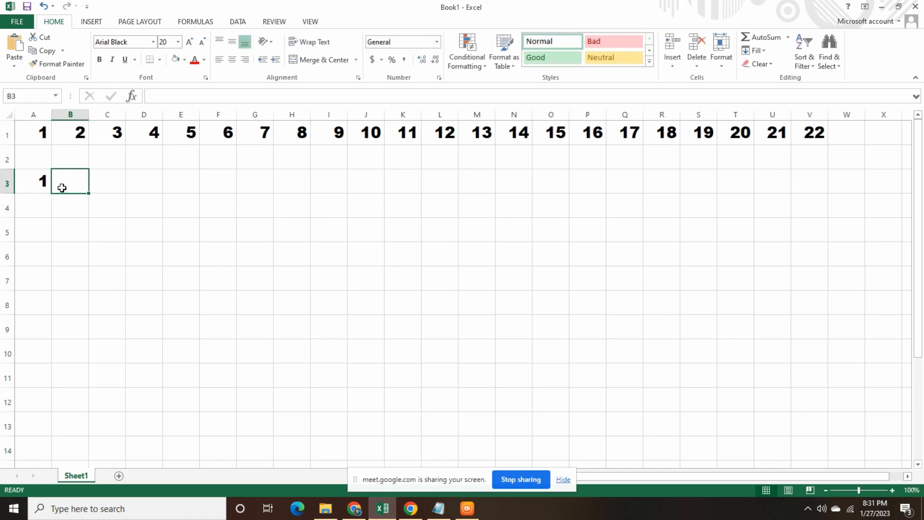
{"action": "type", "text": "3"}
{"action": "left_click", "coordinate": [109, 181]}
{"action": "type", "text": "5"}
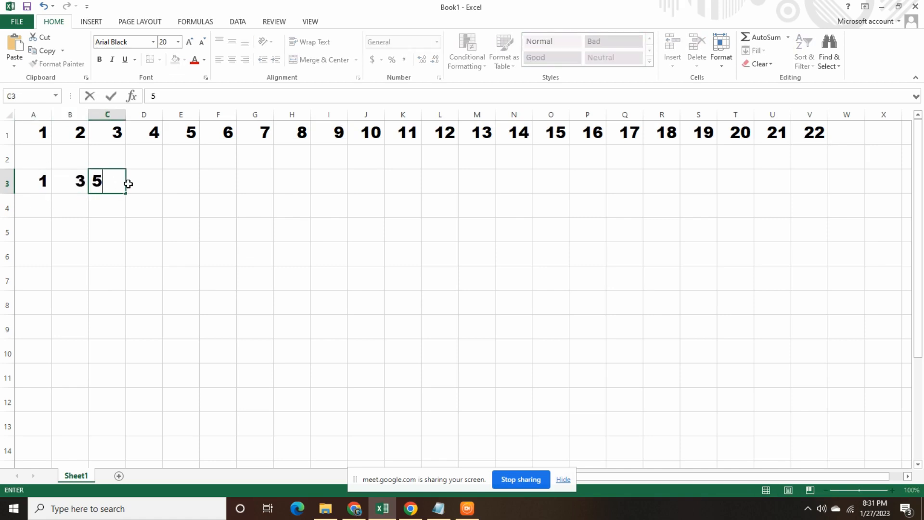
{"action": "left_click", "coordinate": [139, 182]}
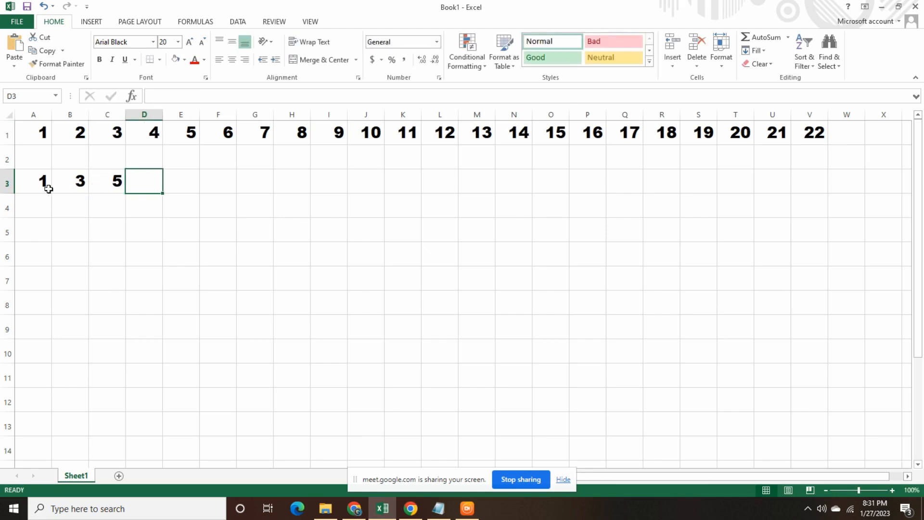
{"action": "left_click_drag", "start_coordinate": [35, 186], "coordinate": [714, 197]}
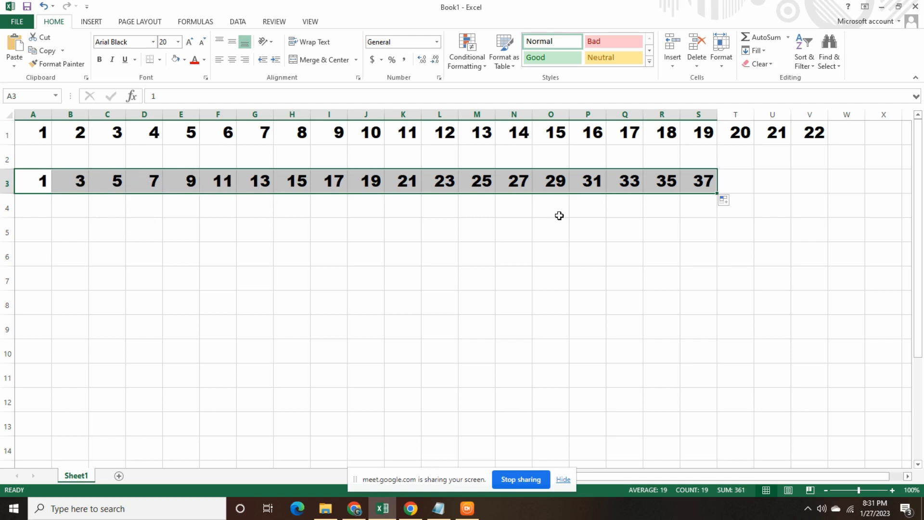
{"action": "left_click", "coordinate": [37, 233]}
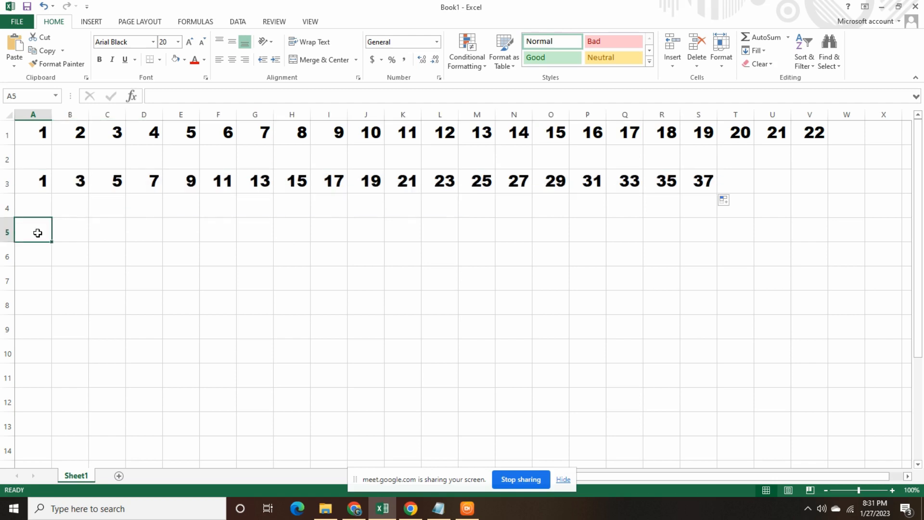
Enter 2, 4, 6 in A5:C5 and fill the even series across to 38 in S5
{"action": "type", "text": "2"}
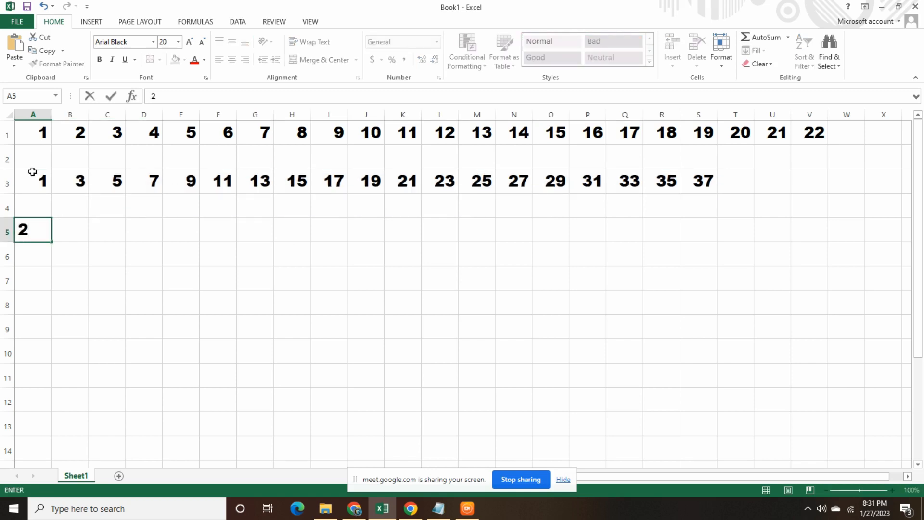
{"action": "left_click", "coordinate": [71, 233]}
{"action": "type", "text": "4"}
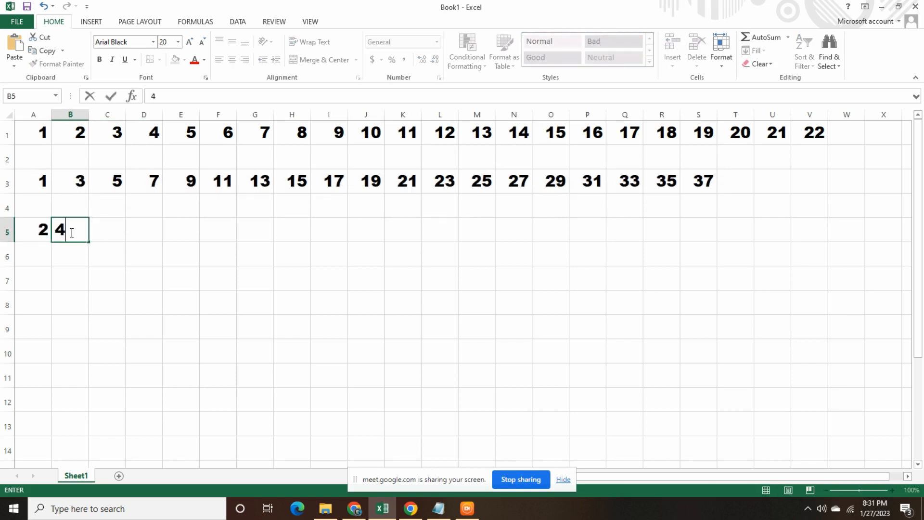
{"action": "left_click", "coordinate": [120, 233]}
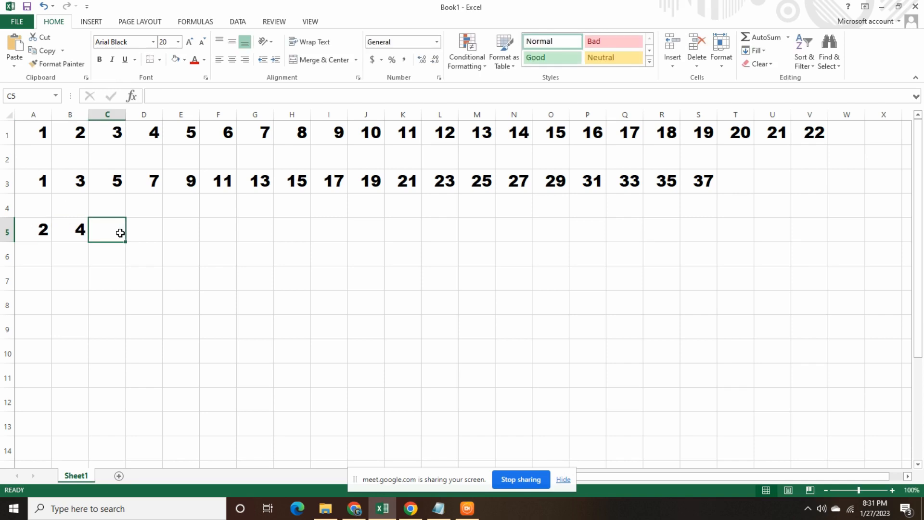
{"action": "type", "text": "6"}
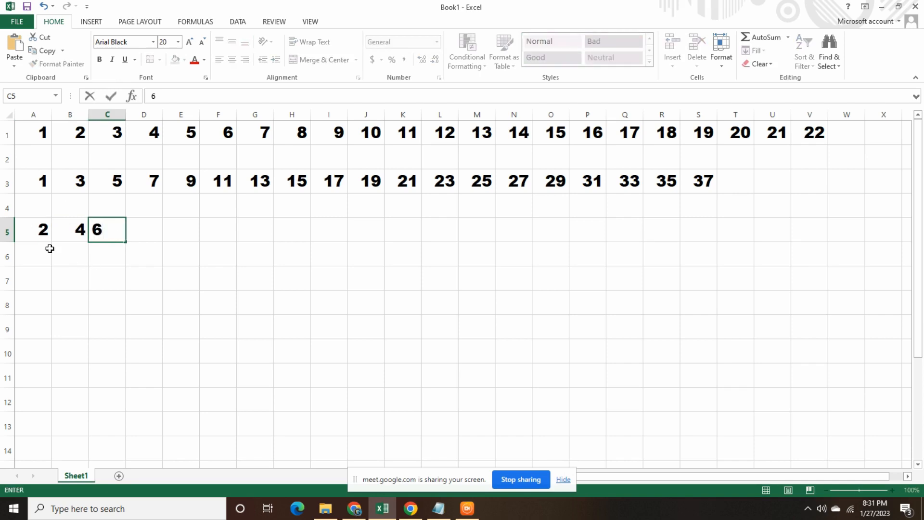
{"action": "left_click_drag", "start_coordinate": [30, 232], "coordinate": [716, 240]}
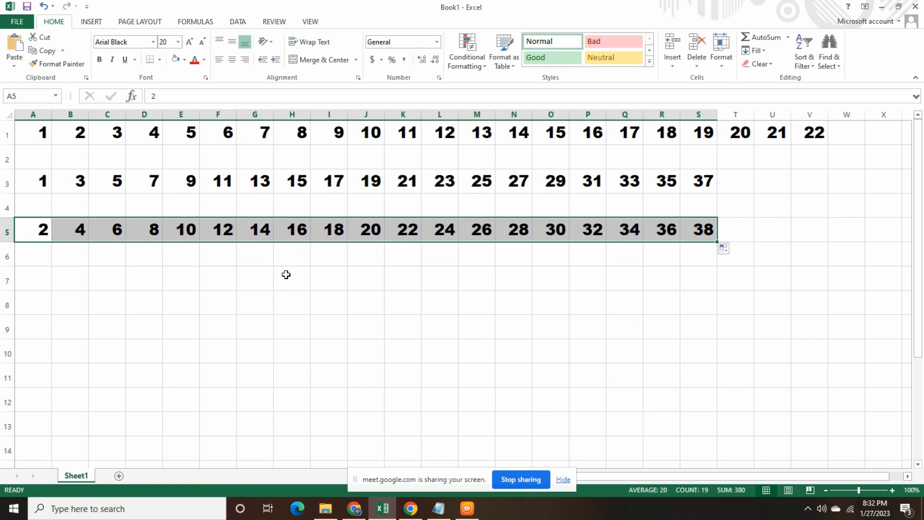
{"action": "left_click", "coordinate": [41, 289]}
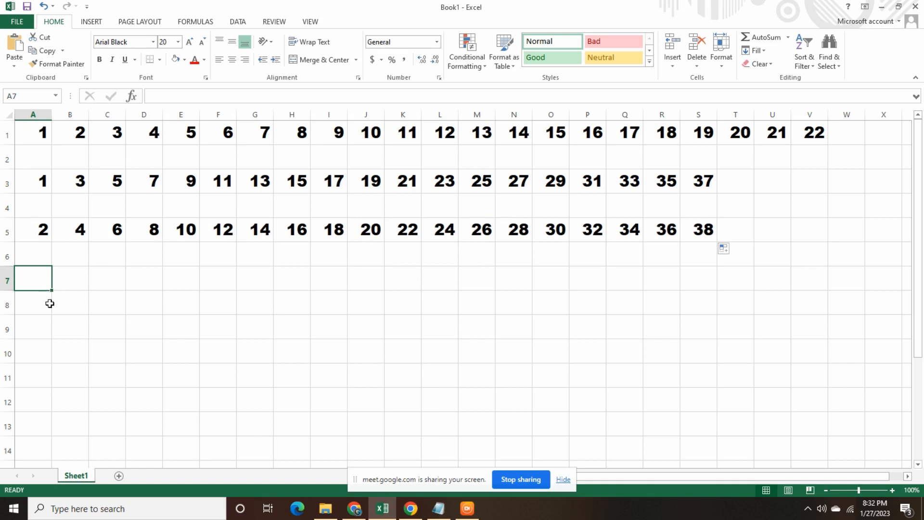
Enter A, B, C in A7:C7 and repeat the letter pattern across to U7
{"action": "type", "text": "A"}
{"action": "left_click", "coordinate": [79, 281]}
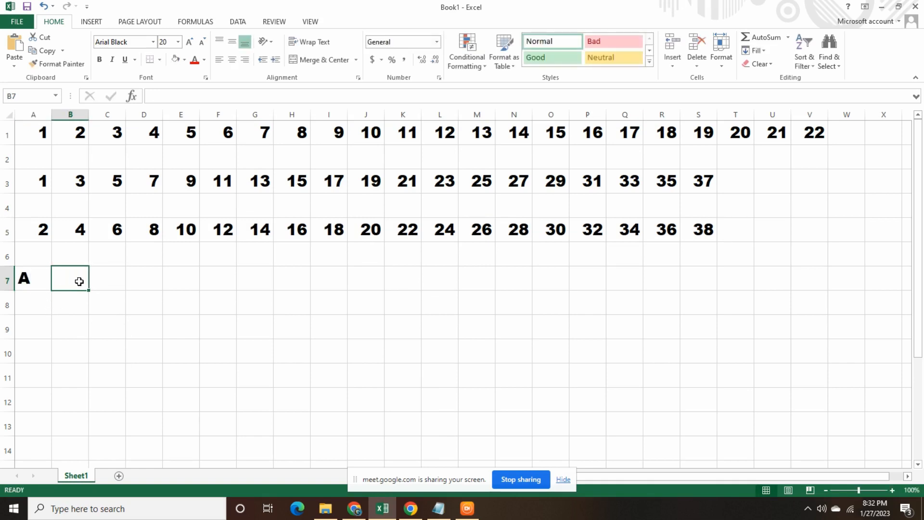
{"action": "type", "text": "B"}
{"action": "left_click", "coordinate": [106, 283]}
{"action": "type", "text": "C"}
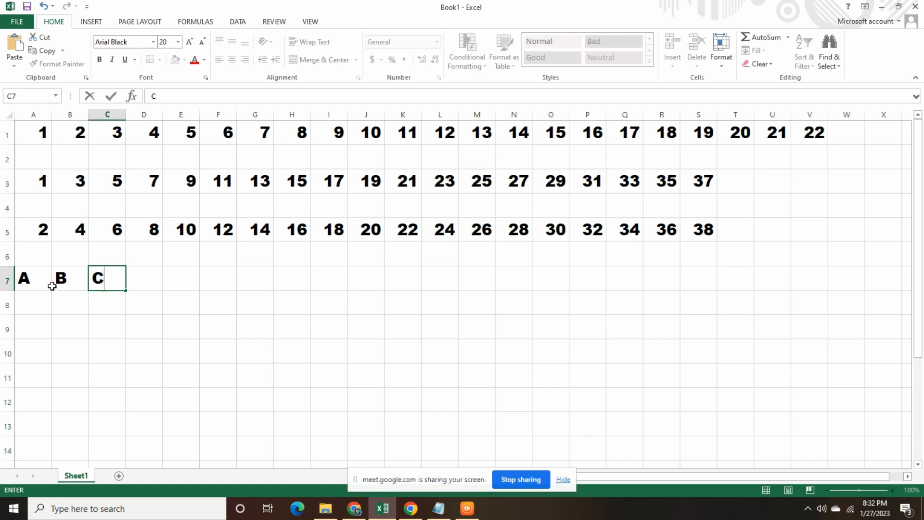
{"action": "left_click", "coordinate": [42, 280]}
{"action": "left_click_drag", "start_coordinate": [42, 280], "coordinate": [796, 295]}
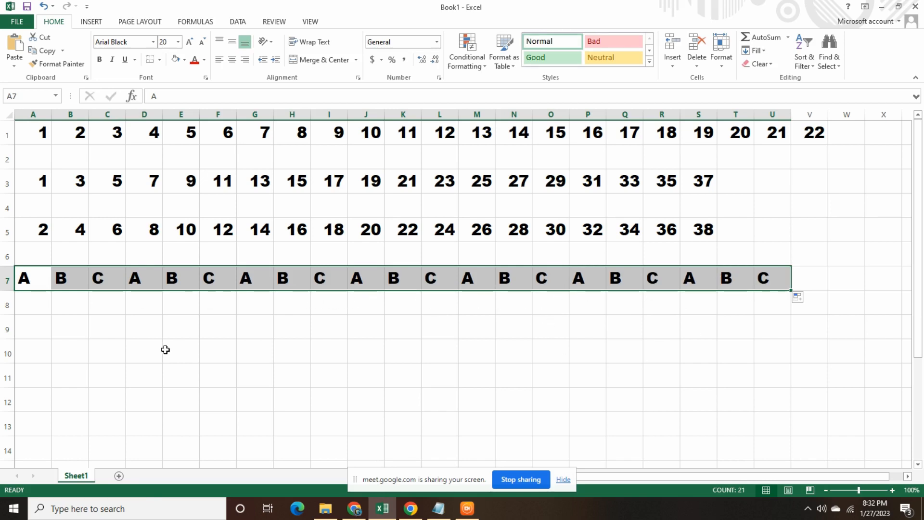
{"action": "left_click", "coordinate": [37, 328]}
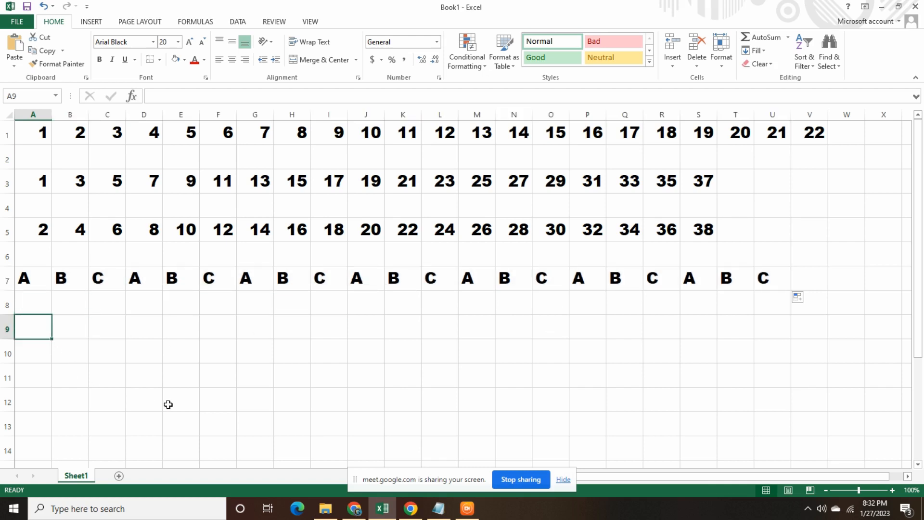
{"action": "type", "text": "monday"}
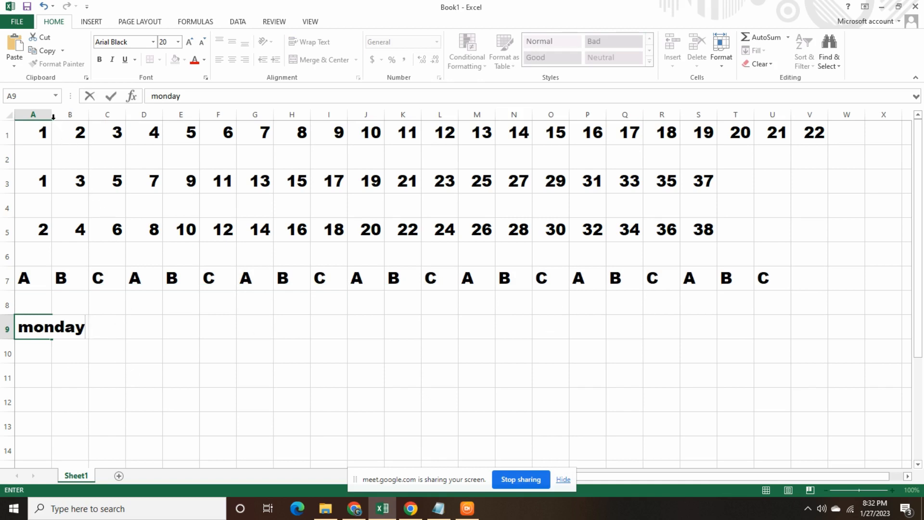
{"action": "key", "text": "Escape"}
{"action": "left_click", "coordinate": [108, 333]}
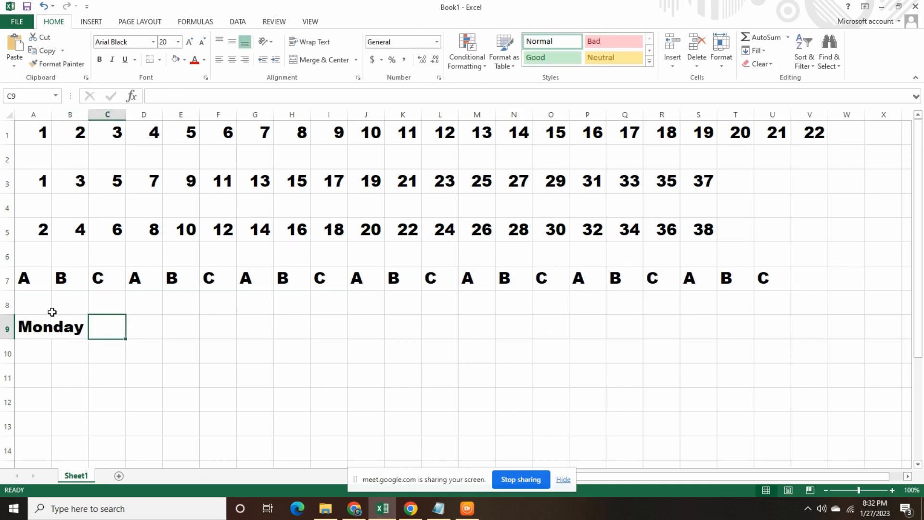
{"action": "left_click", "coordinate": [36, 329]}
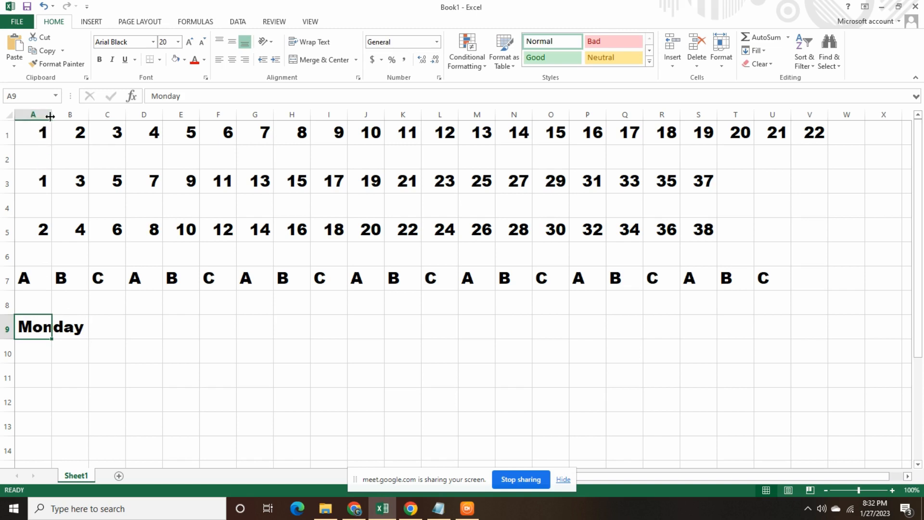
{"action": "left_click_drag", "start_coordinate": [53, 115], "coordinate": [175, 119]}
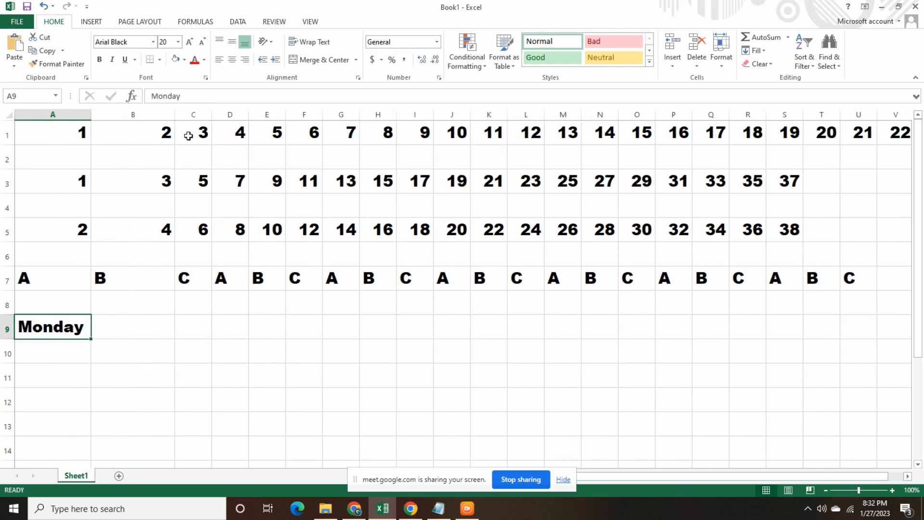
{"action": "key", "text": "ctrl+z"}
{"action": "key", "text": "ctrl+z"}
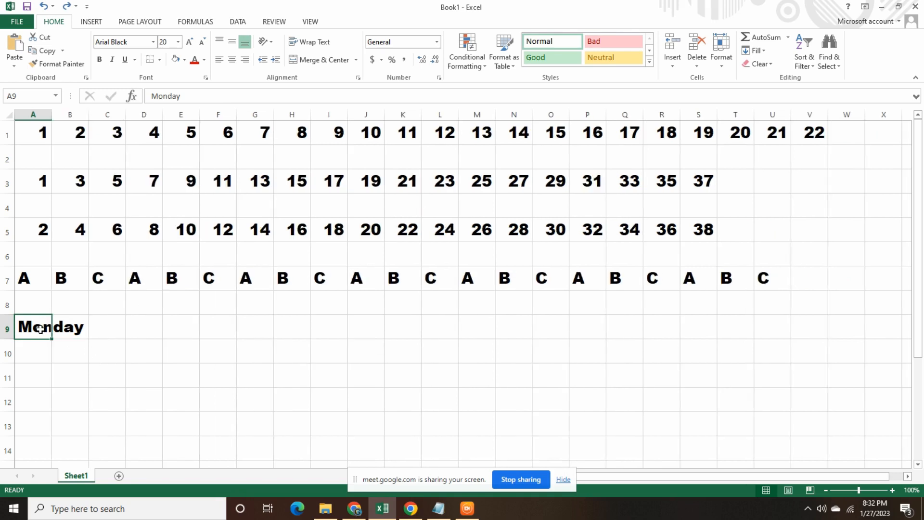
{"action": "key", "text": "Delete"}
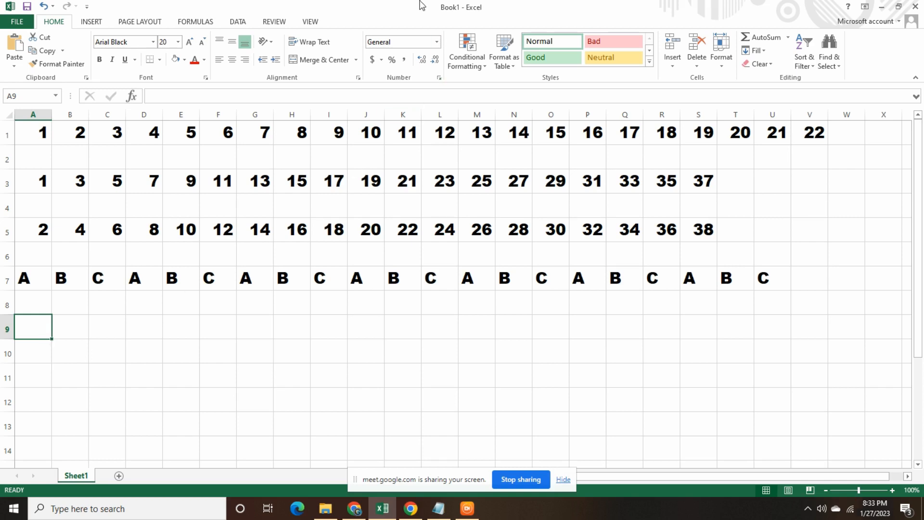
Add Sheet2, widen column A, and set every cell to Arial Black, size 18
{"action": "left_click", "coordinate": [119, 476]}
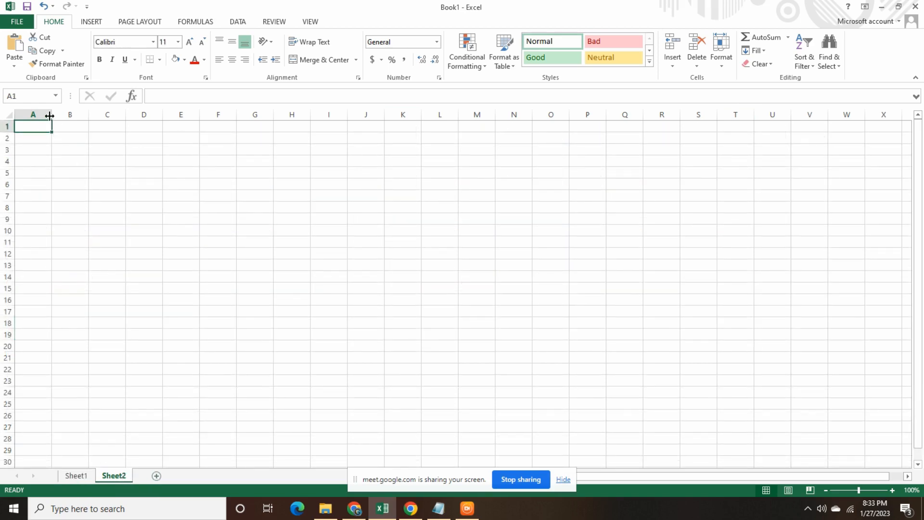
{"action": "left_click_drag", "start_coordinate": [52, 114], "coordinate": [532, 118]}
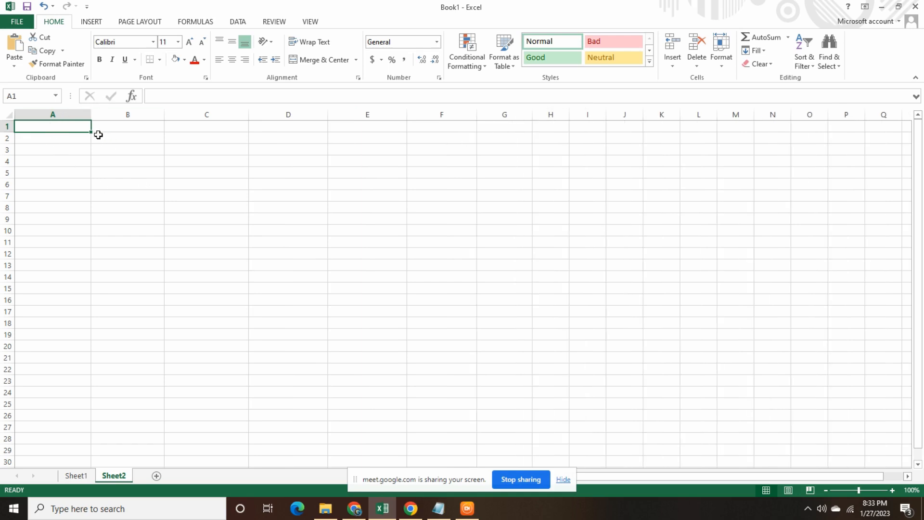
{"action": "key", "text": "ctrl+a"}
{"action": "left_click", "coordinate": [179, 42]}
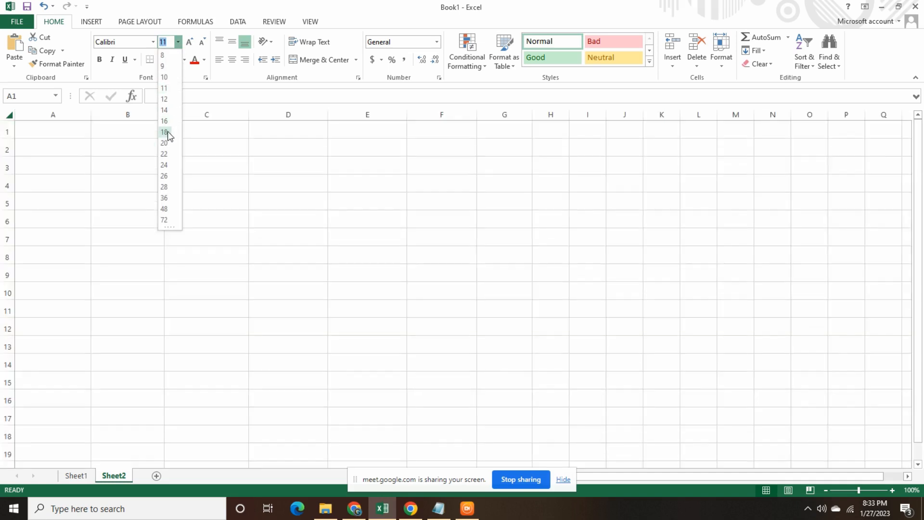
{"action": "left_click", "coordinate": [169, 128]}
{"action": "left_click", "coordinate": [153, 42]}
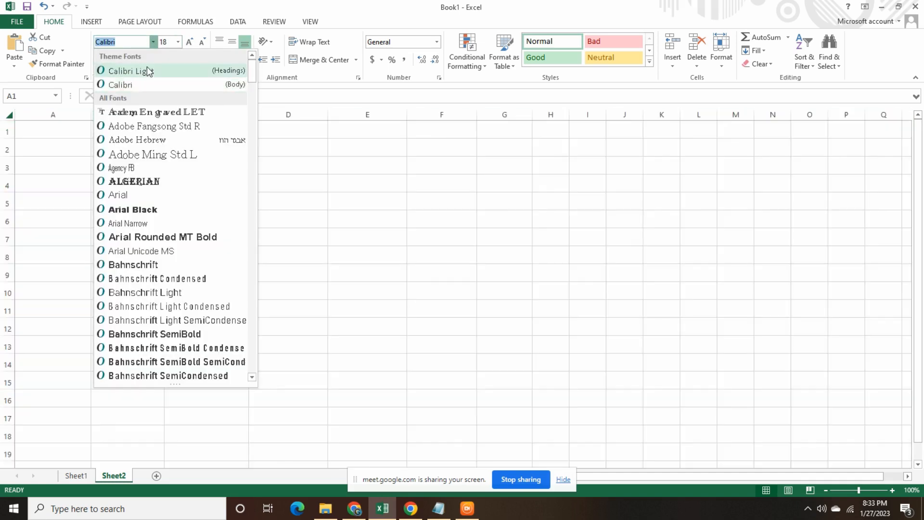
{"action": "left_click", "coordinate": [132, 209]}
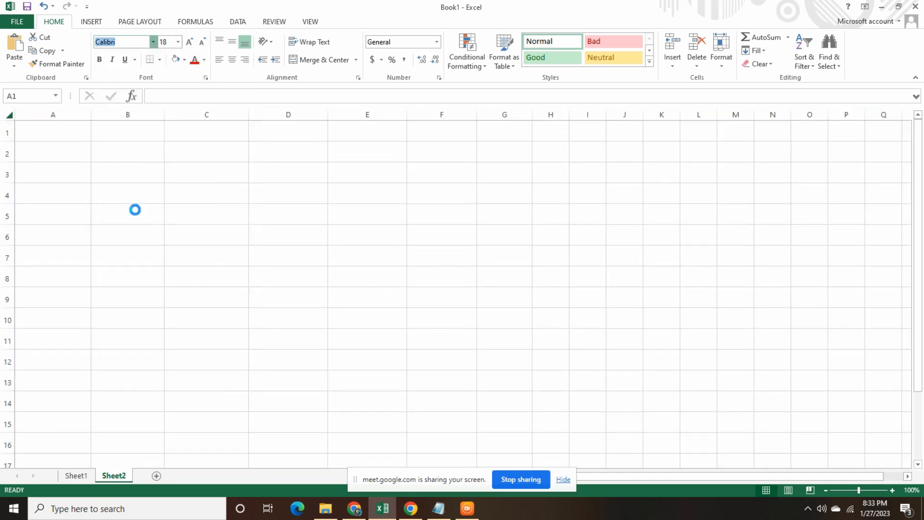
{"action": "left_click", "coordinate": [61, 128]}
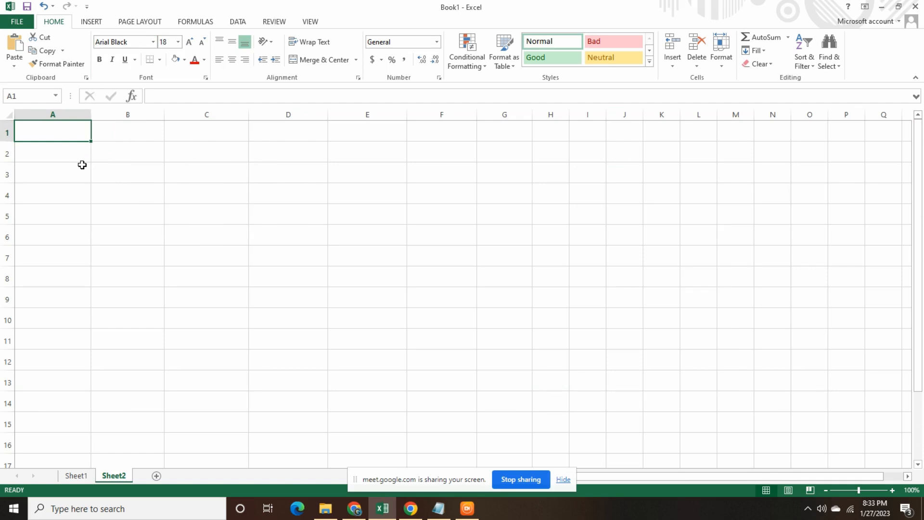
Enter Monday, Tuesday and Wesnesday in A1:C1, then select those three cells
{"action": "type", "text": "monday"}
{"action": "key", "text": "Tab"}
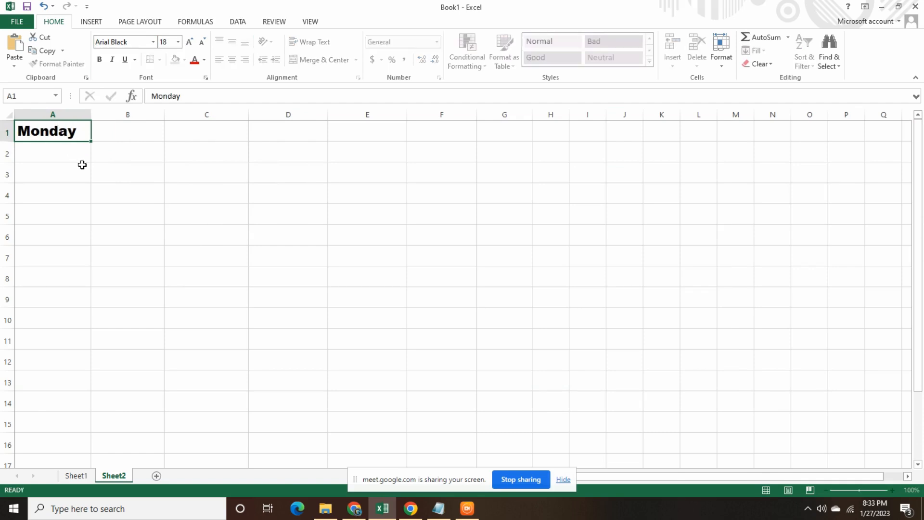
{"action": "type", "text": "sunda"}
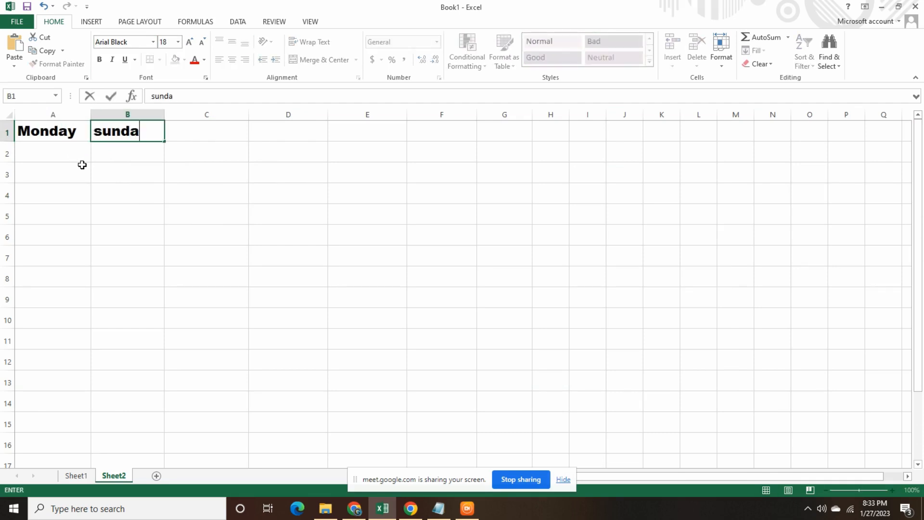
{"action": "key", "text": "BackSpace"}
{"action": "key", "text": "BackSpace"}
{"action": "key", "text": "BackSpace"}
{"action": "key", "text": "BackSpace"}
{"action": "key", "text": "BackSpace"}
{"action": "type", "text": "Tuesday"}
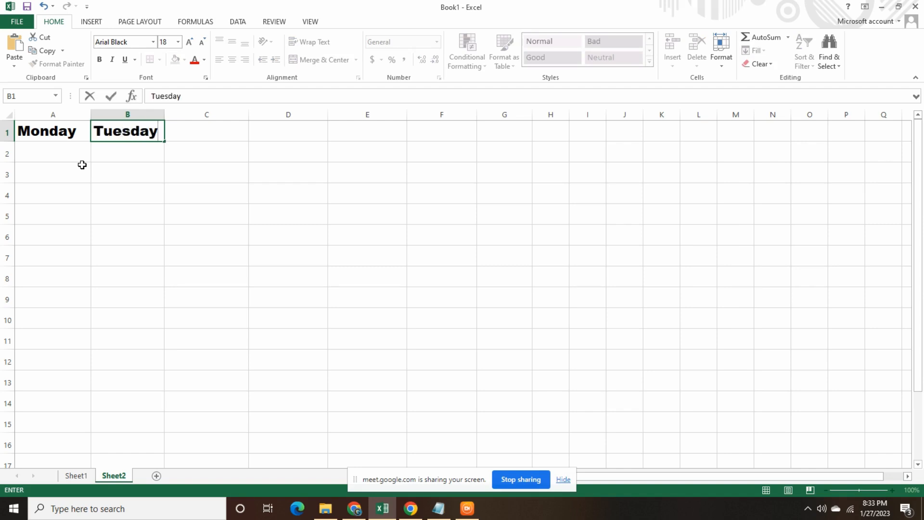
{"action": "key", "text": "Tab"}
{"action": "type", "text": "Wes"}
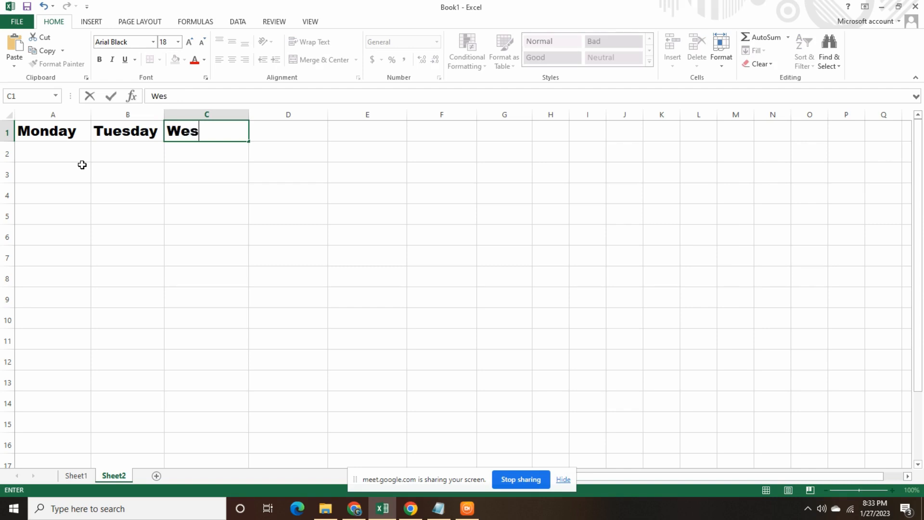
{"action": "type", "text": "nesday"}
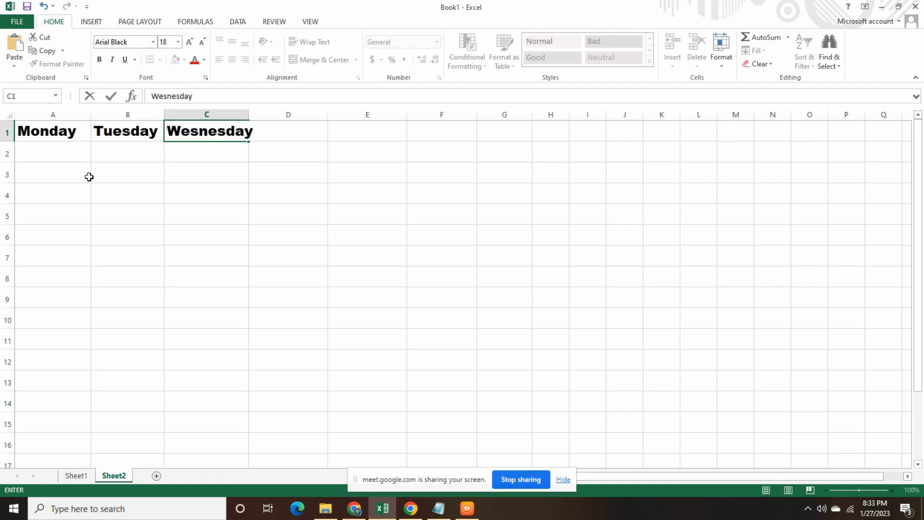
{"action": "left_click", "coordinate": [113, 189]}
{"action": "left_click_drag", "start_coordinate": [55, 135], "coordinate": [221, 132]}
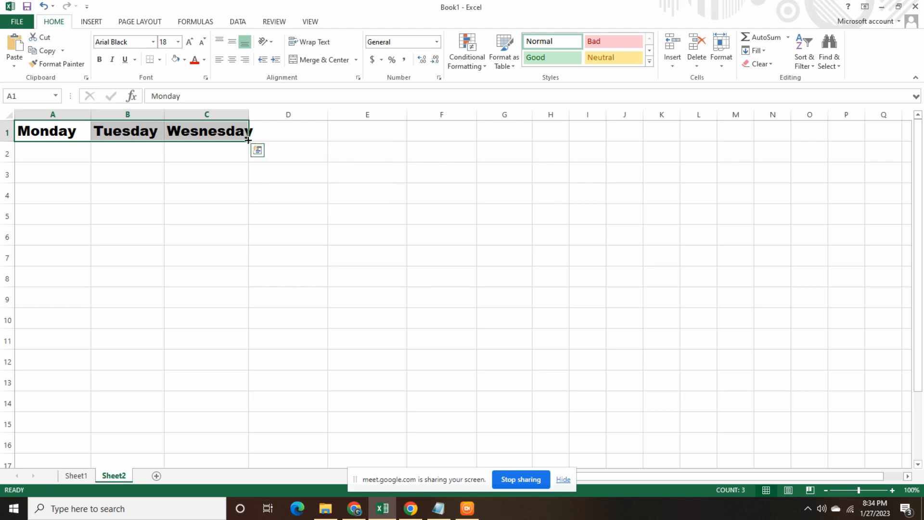
Autofill the A1:C1 day names rightward through J1 using the fill handle
{"action": "left_click_drag", "start_coordinate": [247, 141], "coordinate": [633, 130]}
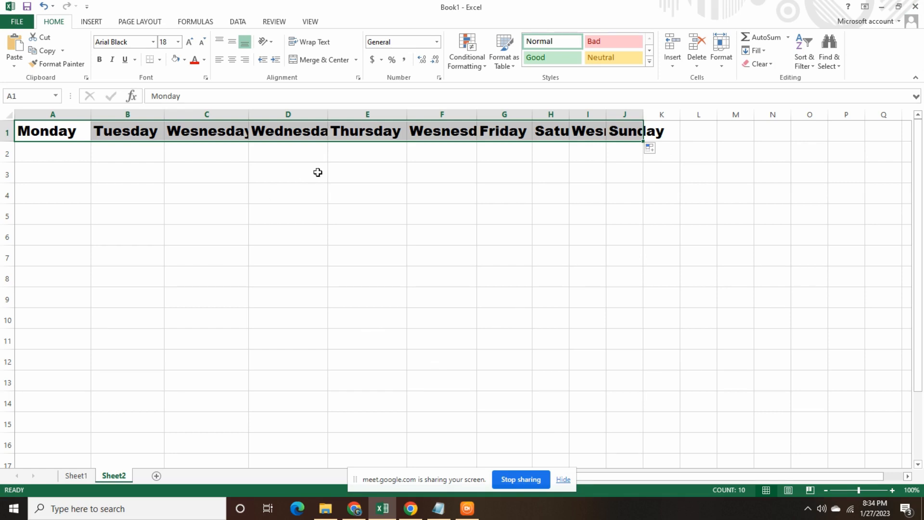
Return to Sheet1 and review its number and letter series in B1:S8
{"action": "left_click", "coordinate": [80, 475]}
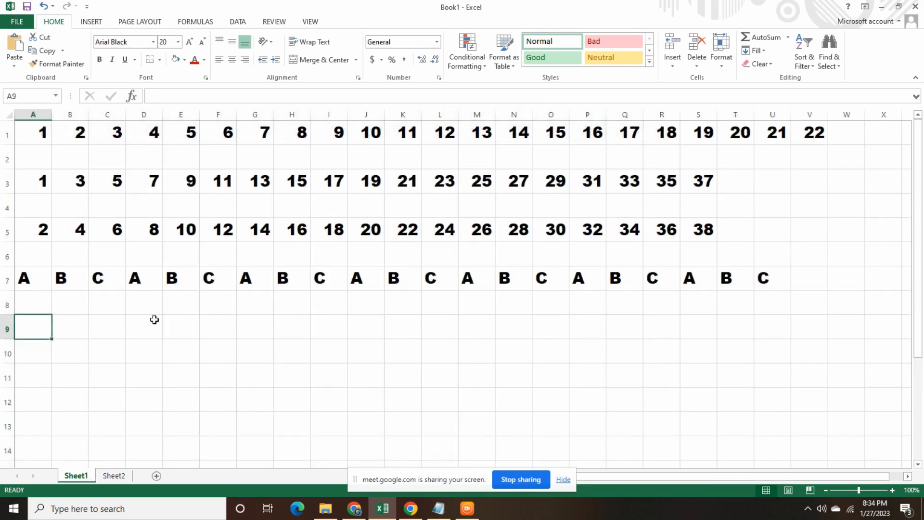
{"action": "left_click_drag", "start_coordinate": [698, 302], "coordinate": [76, 138]}
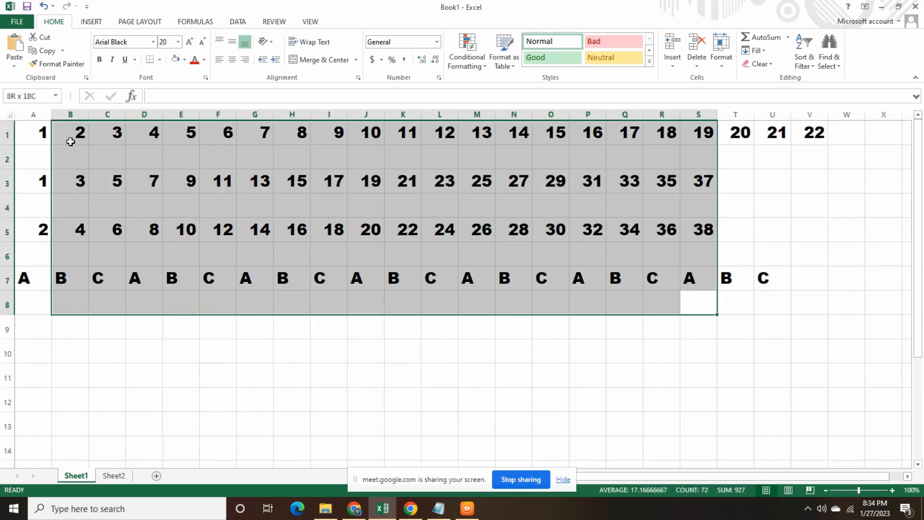
{"action": "left_click", "coordinate": [316, 300]}
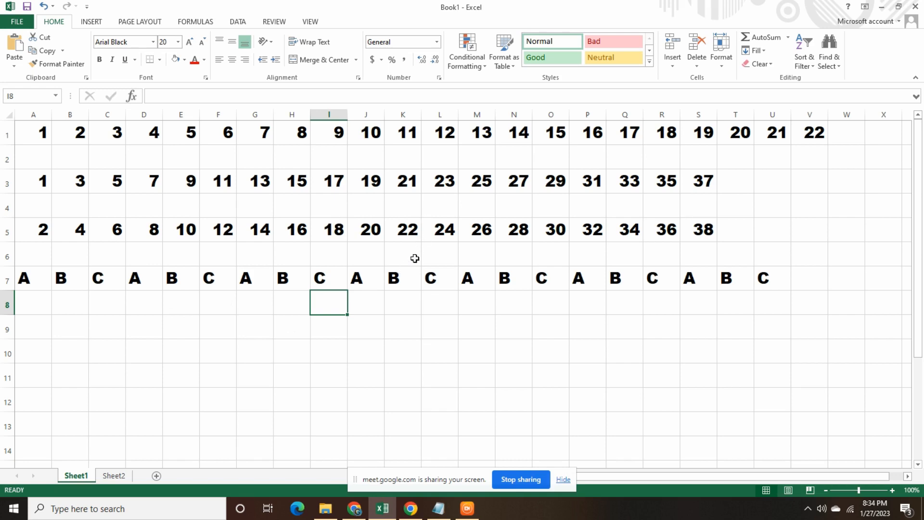
{"action": "key", "text": "alt+Tab"}
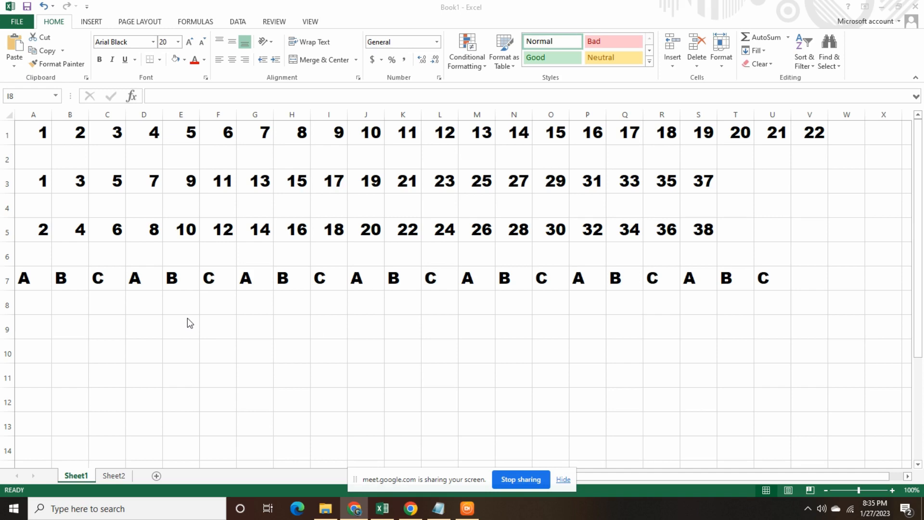
In Notepad, replace the stray + with the line 'CA Sheet (Cntinues Assessment Sheet)'
{"action": "left_click", "coordinate": [438, 508]}
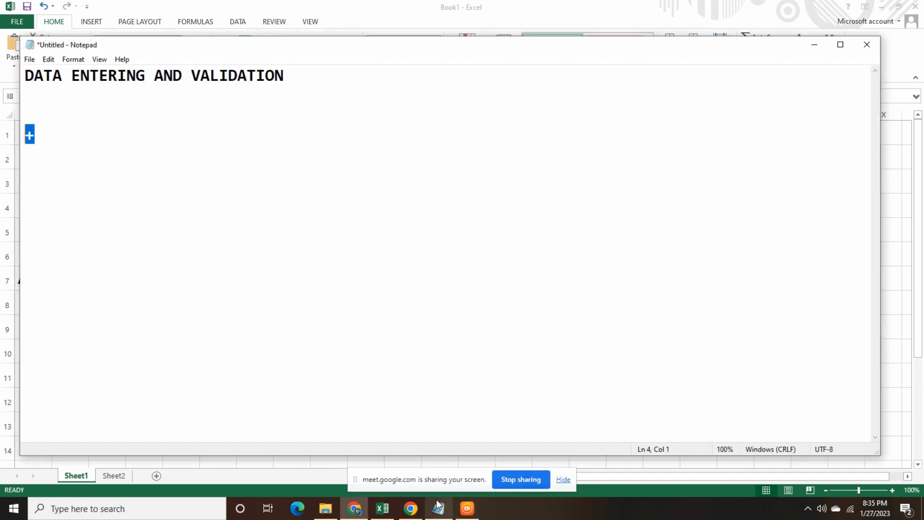
{"action": "left_click", "coordinate": [131, 139]}
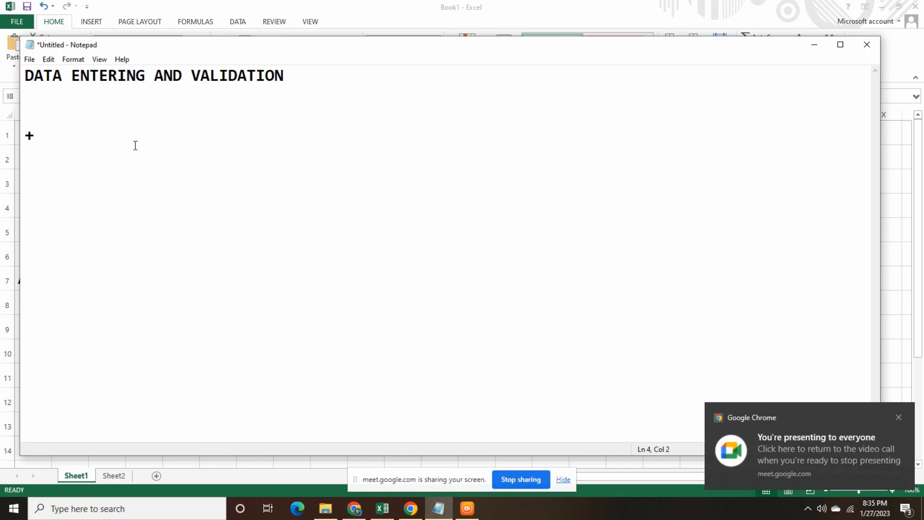
{"action": "key", "text": "BackSpace"}
{"action": "type", "text": "CA Shee"}
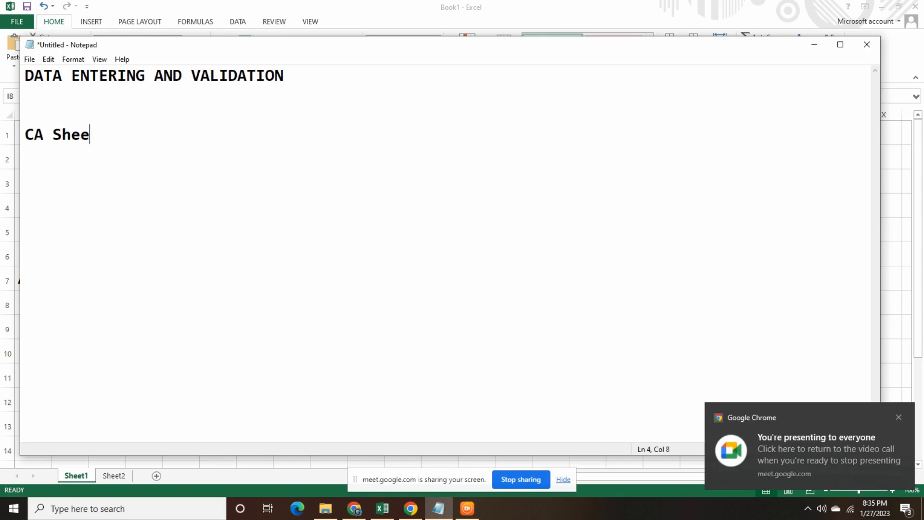
{"action": "type", "text": "t wit"}
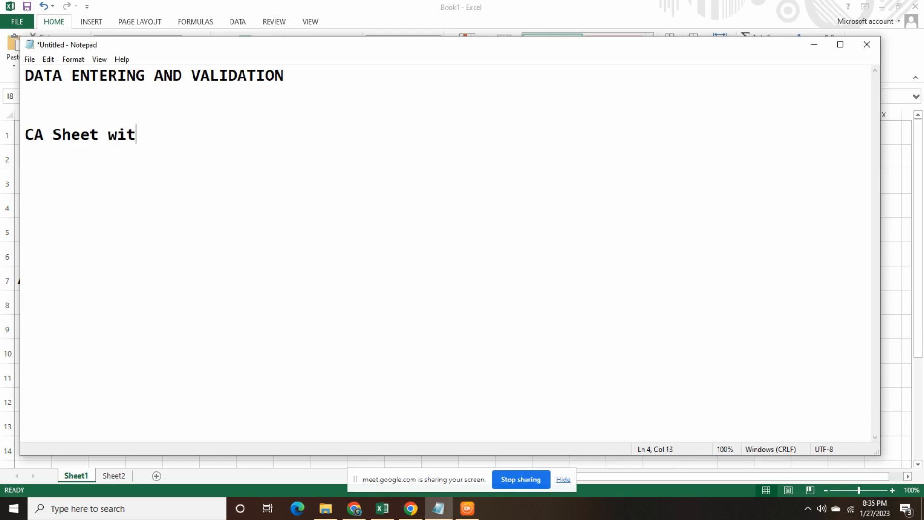
{"action": "type", "text": "h mari"}
{"action": "key", "text": "BackSpace"}
{"action": "key", "text": "BackSpace"}
{"action": "key", "text": "BackSpace"}
{"action": "key", "text": "BackSpace"}
{"action": "key", "text": "BackSpace"}
{"action": "key", "text": "BackSpace"}
{"action": "key", "text": "BackSpace"}
{"action": "key", "text": "BackSpace"}
{"action": "key", "text": "BackSpace"}
{"action": "key", "text": "BackSpace"}
{"action": "type", "text": "()"}
{"action": "type", "text": "Cntinues "}
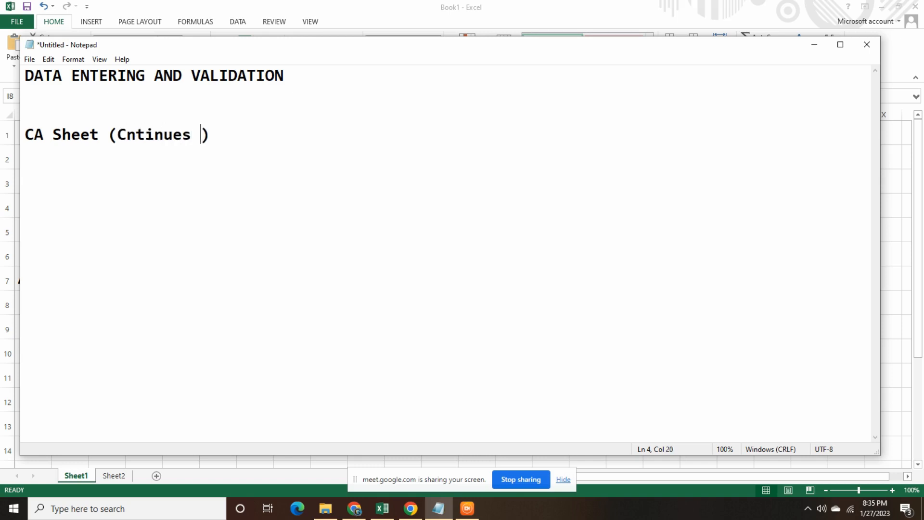
{"action": "type", "text": "Assessment"}
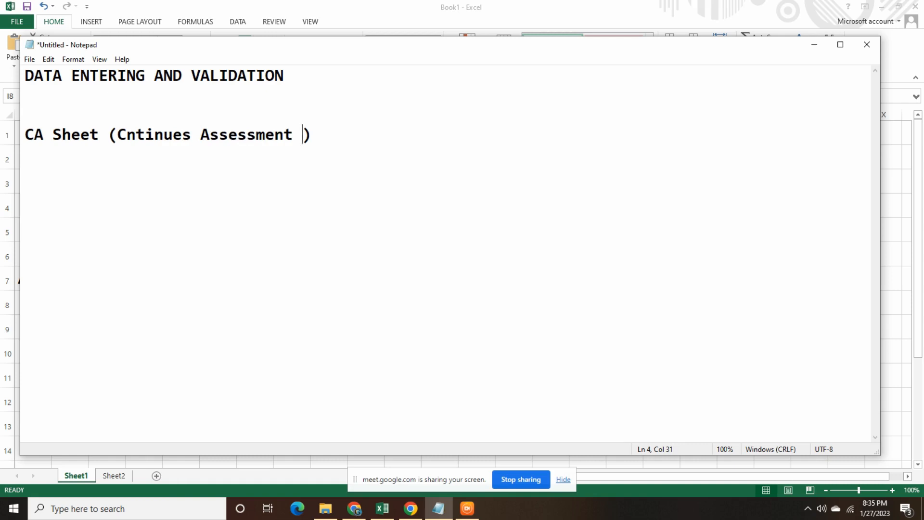
{"action": "type", "text": " Sheet"}
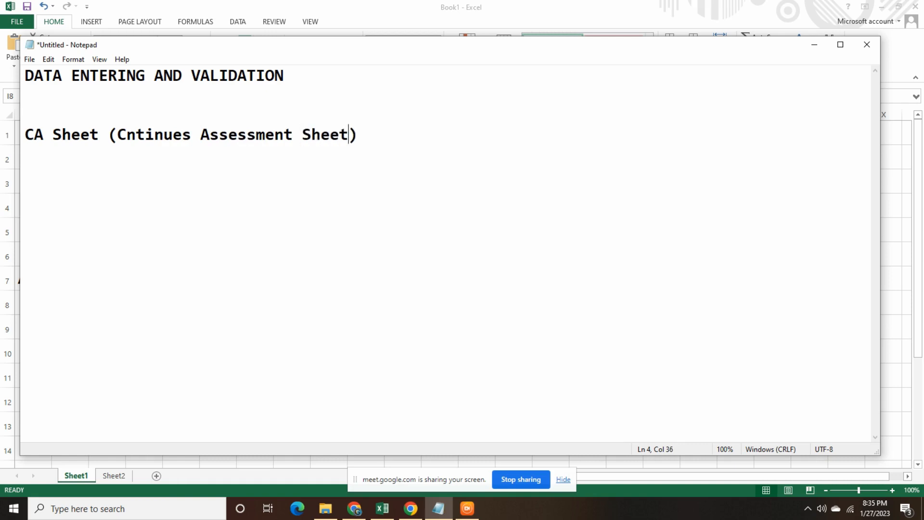
Add the line '[Case of A primary School Result Management System {PSRMS}]' below it
{"action": "left_click", "coordinate": [386, 142]}
{"action": "key", "text": "Return"}
{"action": "type", "text": "()"}
{"action": "key", "text": "Left"}
{"action": "key", "text": "Right"}
{"action": "key", "text": "BackSpace"}
{"action": "key", "text": "BackSpace"}
{"action": "type", "text": "[]"}
{"action": "key", "text": "Left"}
{"action": "type", "text": "Case of "}
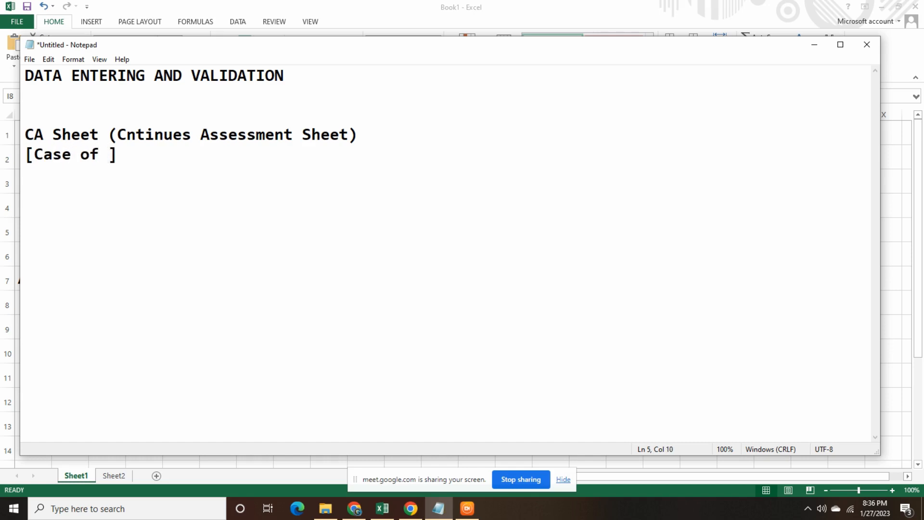
{"action": "type", "text": "A primar"}
{"action": "type", "text": "y Schoo"}
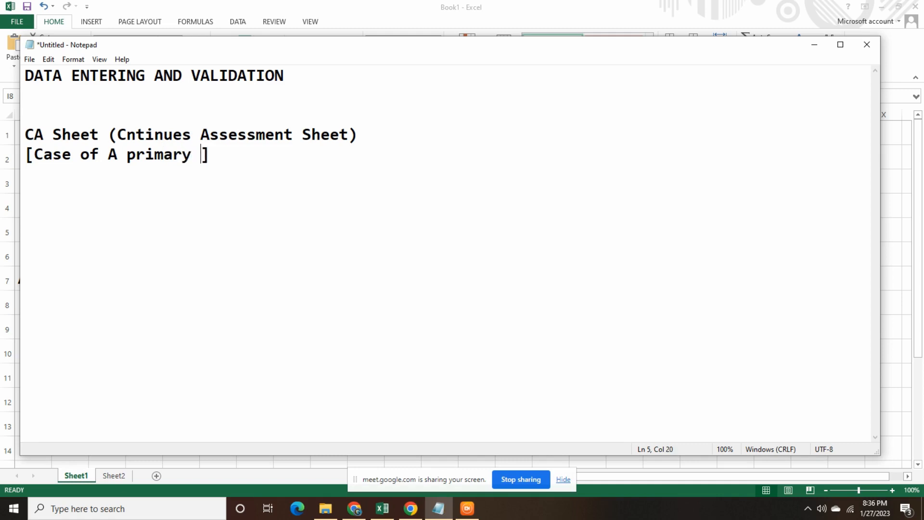
{"action": "type", "text": "l Result "}
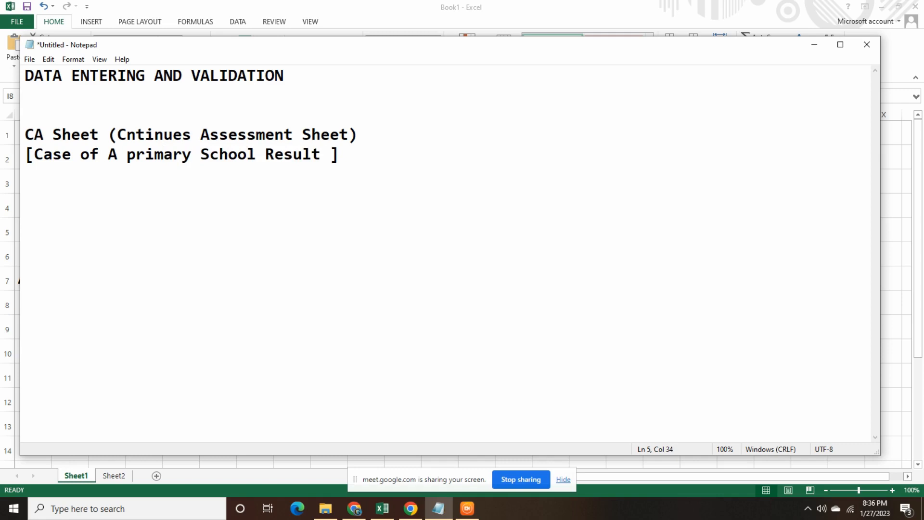
{"action": "type", "text": "Management Syste"}
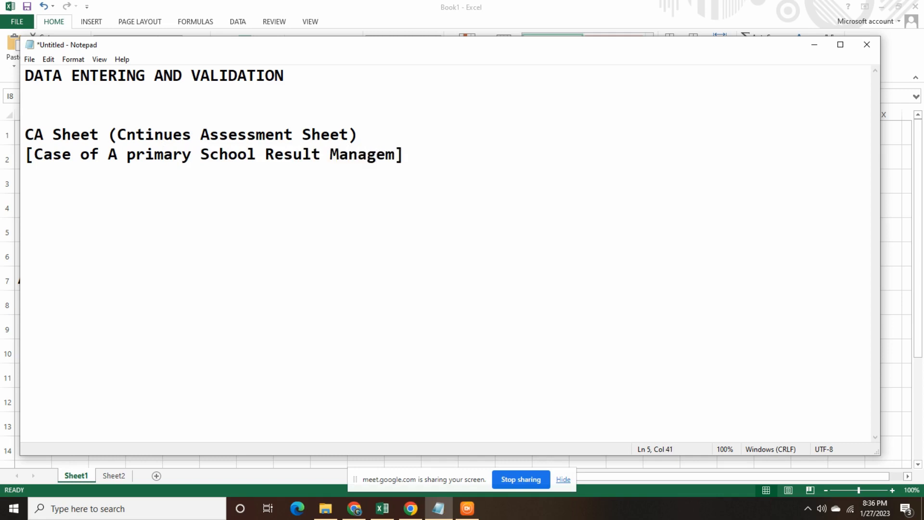
{"action": "type", "text": "m "}
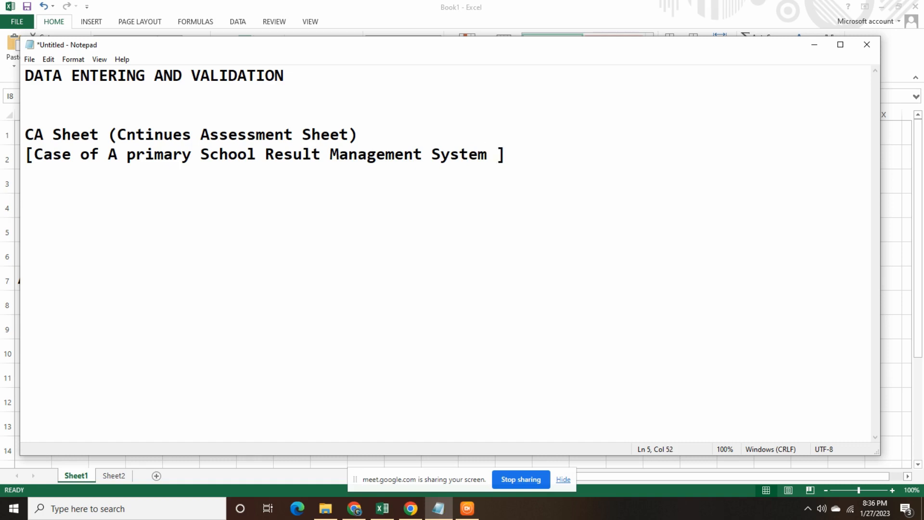
{"action": "type", "text": "{}"}
{"action": "key", "text": "Left"}
{"action": "type", "text": "PSRMS"}
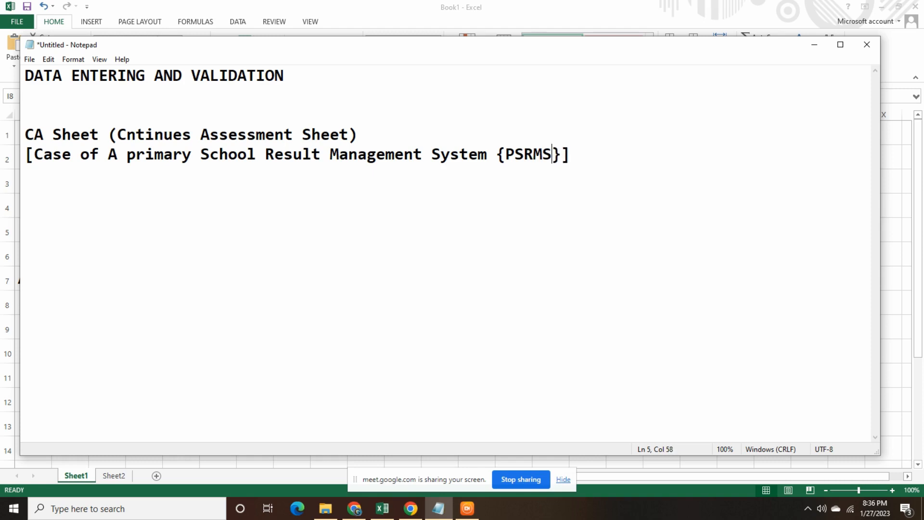
Add a 'Features:' heading with the indented first item '1. Automated RMS'
{"action": "left_click", "coordinate": [582, 153]}
{"action": "key", "text": "Return"}
{"action": "key", "text": "Return"}
{"action": "type", "text": "Features:"}
{"action": "key", "text": "Return"}
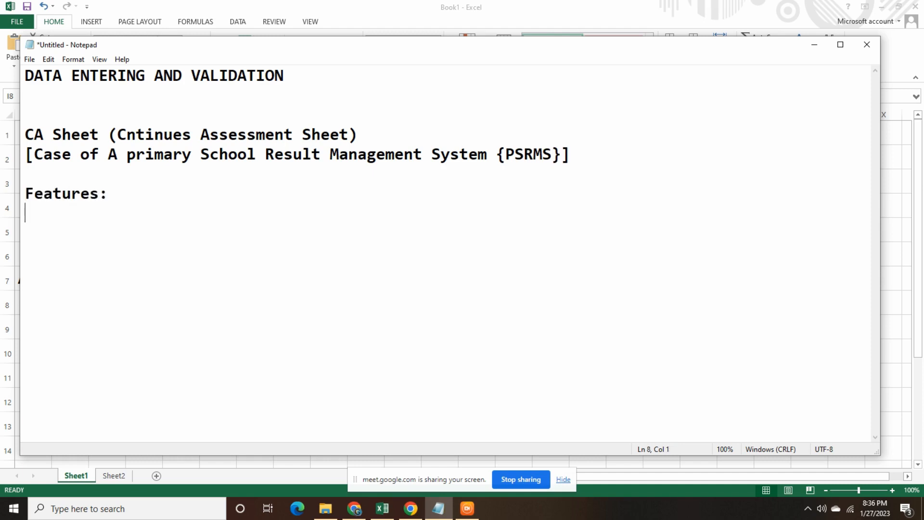
{"action": "key", "text": "Tab"}
{"action": "type", "text": "1. Autom"}
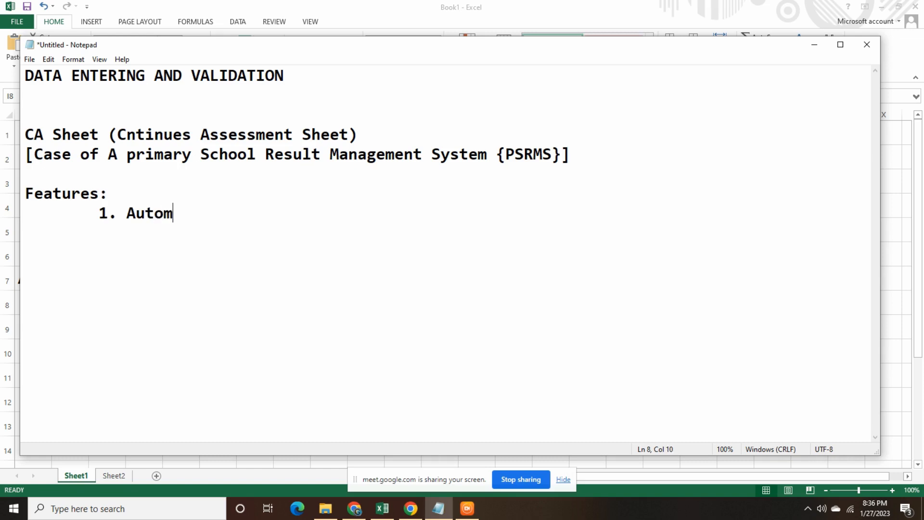
{"action": "type", "text": "ated RMS"}
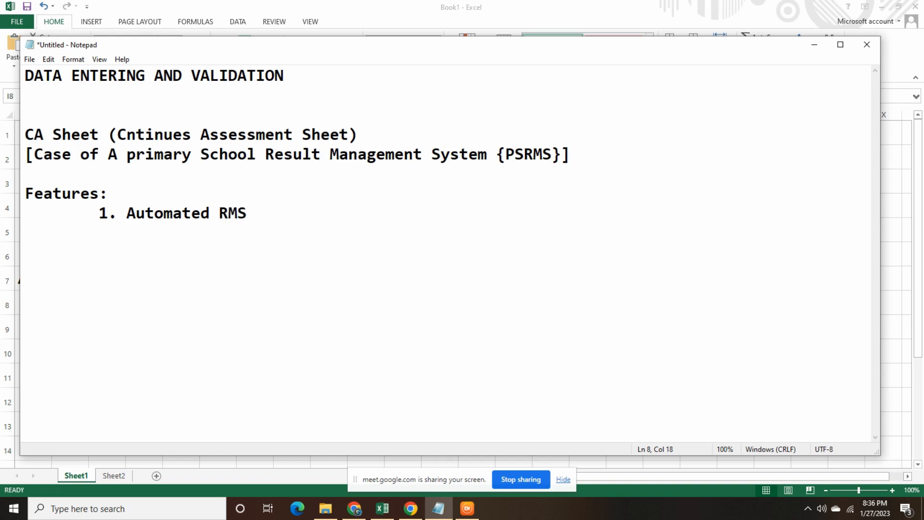
Add the indented item '2. Average Score' to the Features list
{"action": "key", "text": "Return"}
{"action": "key", "text": "Tab"}
{"action": "type", "text": "2."}
{"action": "type", "text": "Avar"}
{"action": "key", "text": "BackSpace"}
{"action": "key", "text": "BackSpace"}
{"action": "type", "text": "egar"}
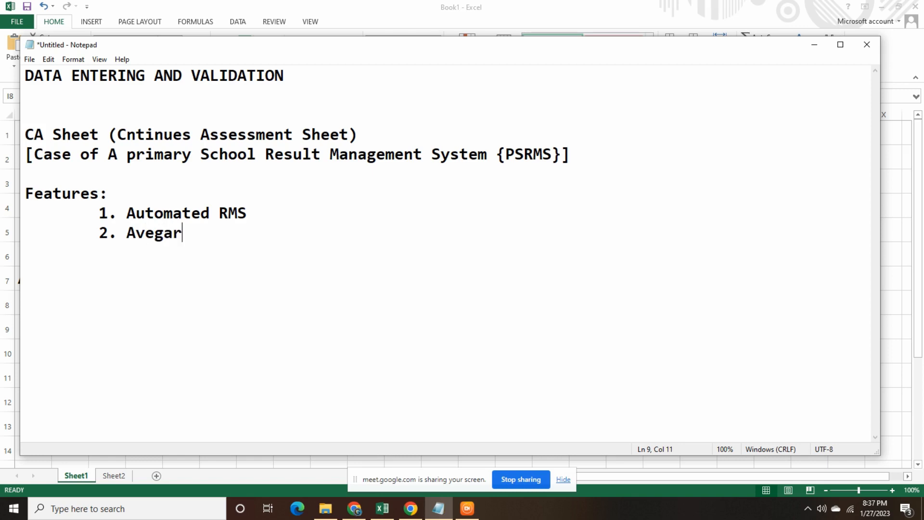
{"action": "key", "text": "BackSpace"}
{"action": "key", "text": "BackSpace"}
{"action": "key", "text": "BackSpace"}
{"action": "type", "text": "rage Score"}
Add items '3. Total Score' and '4. Remarks (Pass or Failed)'
{"action": "key", "text": "Return"}
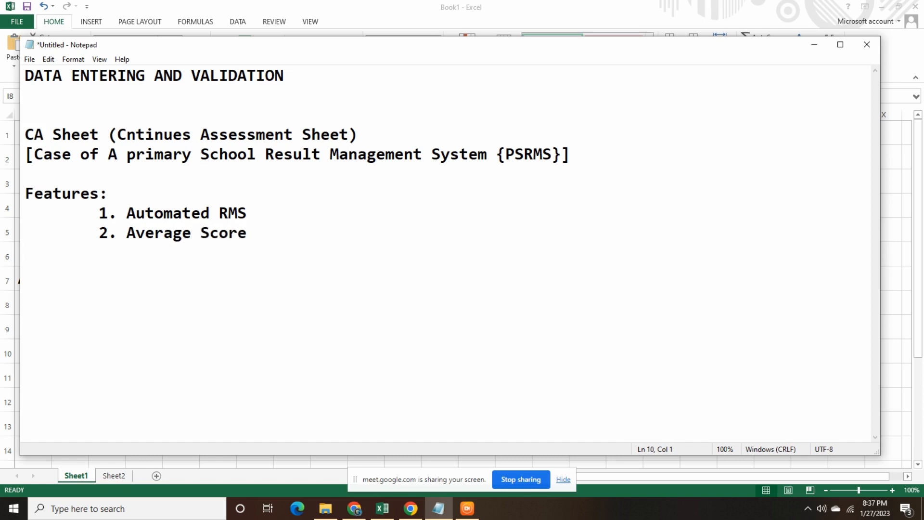
{"action": "key", "text": "Tab"}
{"action": "type", "text": "3. Total Score"}
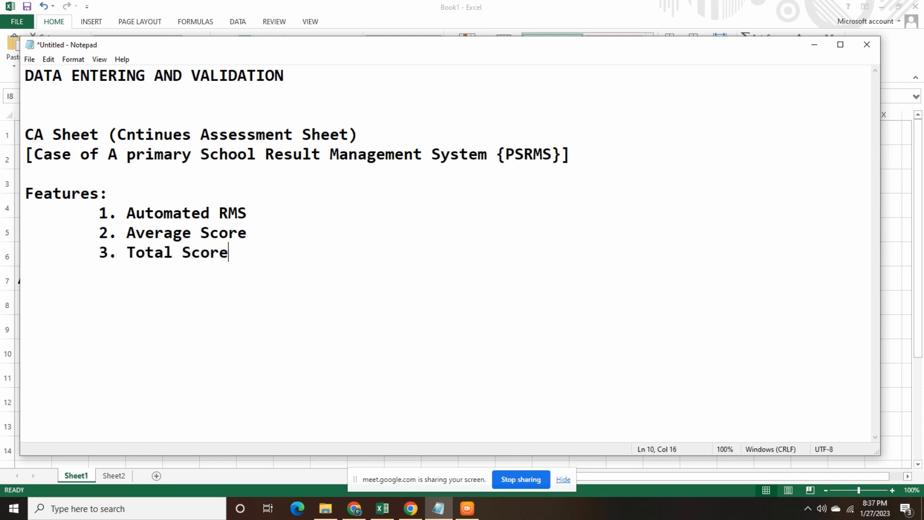
{"action": "key", "text": "Return"}
{"action": "key", "text": "Tab"}
{"action": "type", "text": "4. Remark"}
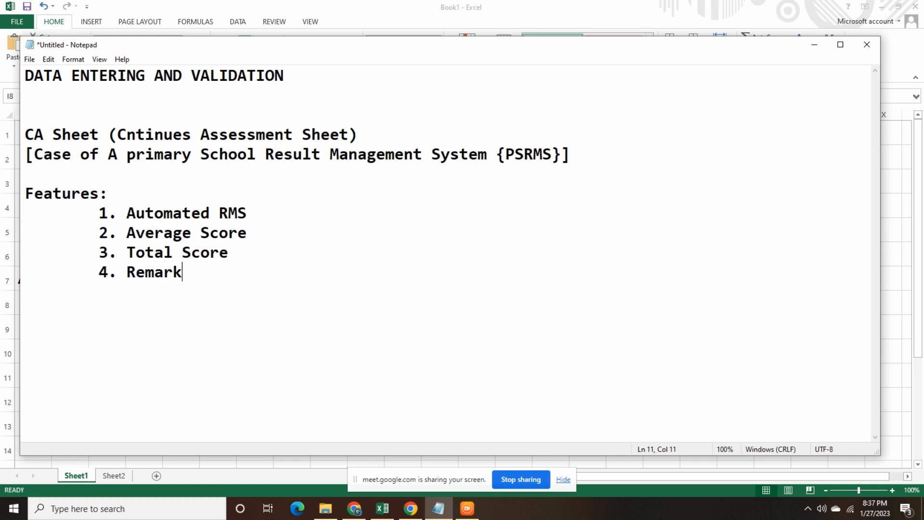
{"action": "type", "text": "s (Pass)"}
{"action": "key", "text": "Left"}
{"action": "type", "text": "Pass"}
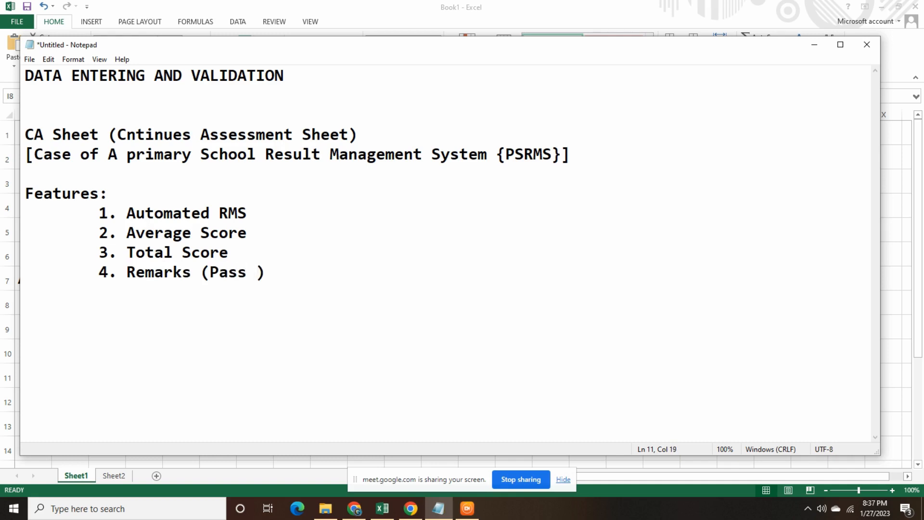
{"action": "type", "text": " or Failed"}
{"action": "key", "text": "End"}
Add item '5. Data Collection (CA score and Exam score)'
{"action": "key", "text": "Return"}
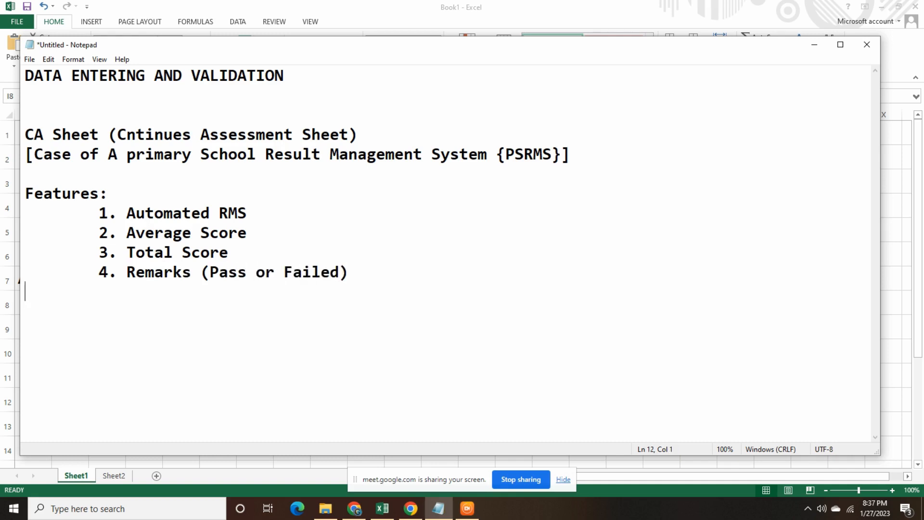
{"action": "key", "text": "Tab"}
{"action": "type", "text": "5."}
{"action": "type", "text": "DTA"}
{"action": "key", "text": "BackSpace"}
{"action": "key", "text": "BackSpace"}
{"action": "type", "text": "ata "}
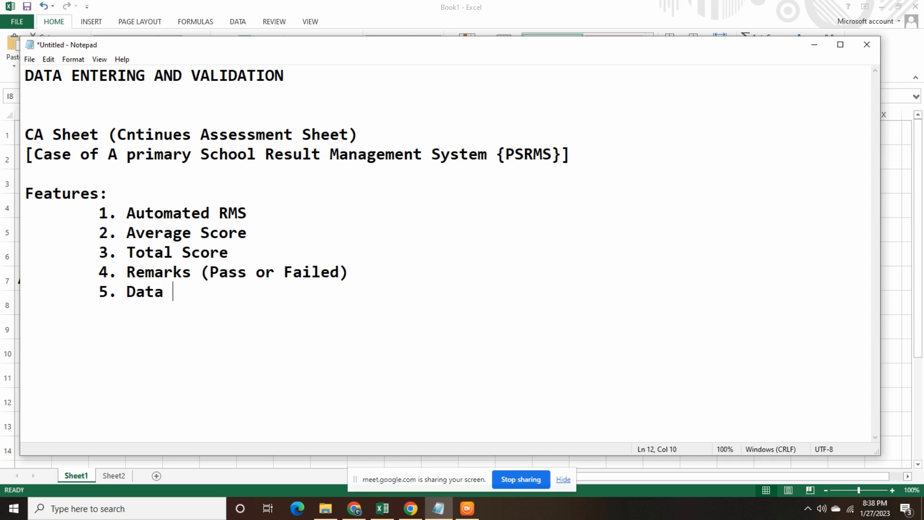
{"action": "type", "text": "Collection"}
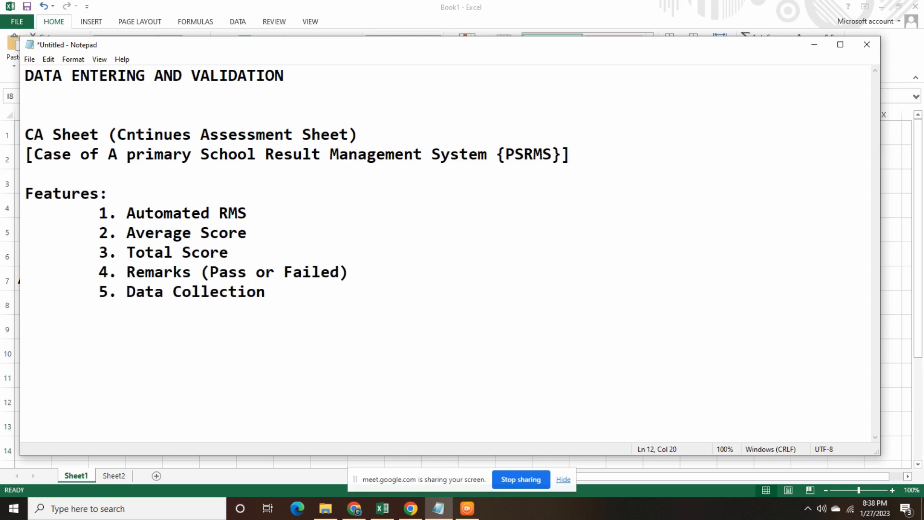
{"action": "type", "text": " ()"}
{"action": "key", "text": "BackSpace"}
{"action": "key", "text": "Left"}
{"action": "type", "text": "CA sco"}
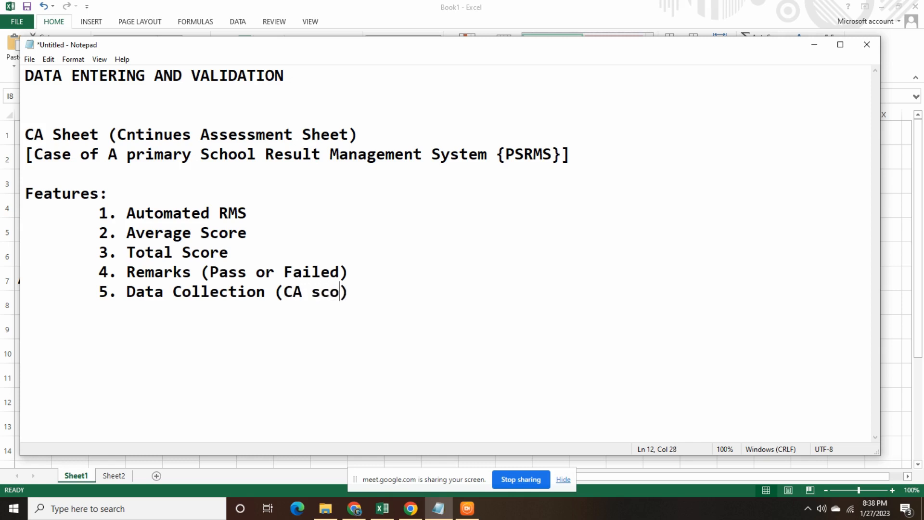
{"action": "type", "text": "re and "}
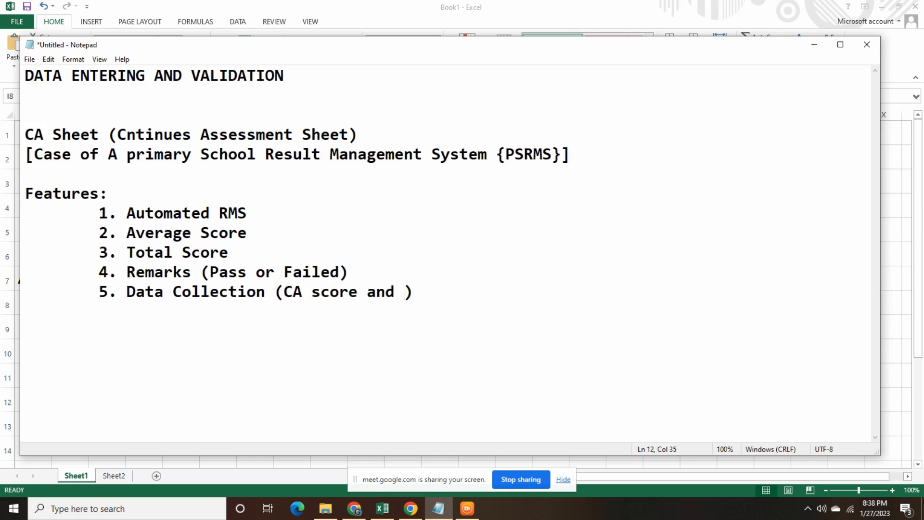
{"action": "type", "text": "Exam score"}
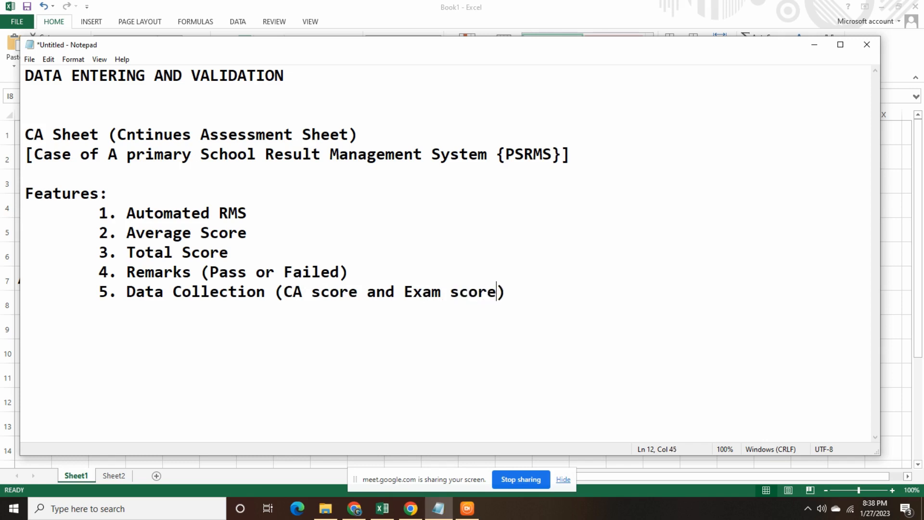
Append '=> Students bio-data' to the Data Collection line and start saving the note
{"action": "left_click_drag", "start_coordinate": [516, 299], "coordinate": [94, 213]}
{"action": "left_click", "coordinate": [547, 303]}
{"action": "type", "text": "=> u"}
{"action": "key", "text": "BackSpace"}
{"action": "type", "text": "A"}
{"action": "key", "text": "BackSpace"}
{"action": "type", "text": "Students"}
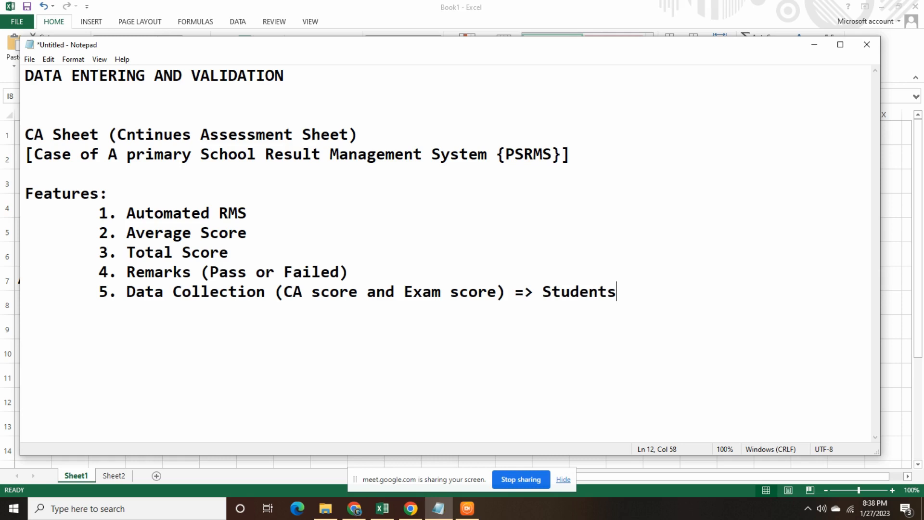
{"action": "type", "text": " bio-data"}
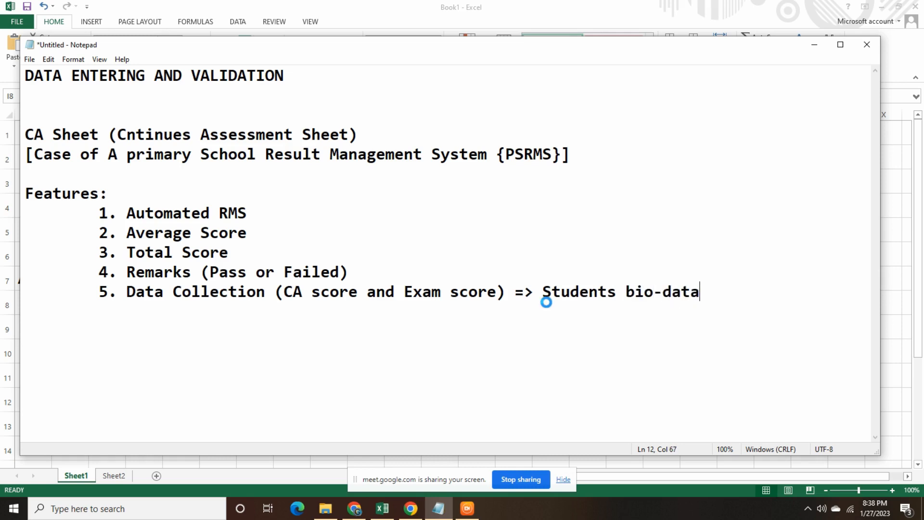
{"action": "key", "text": "ctrl+s"}
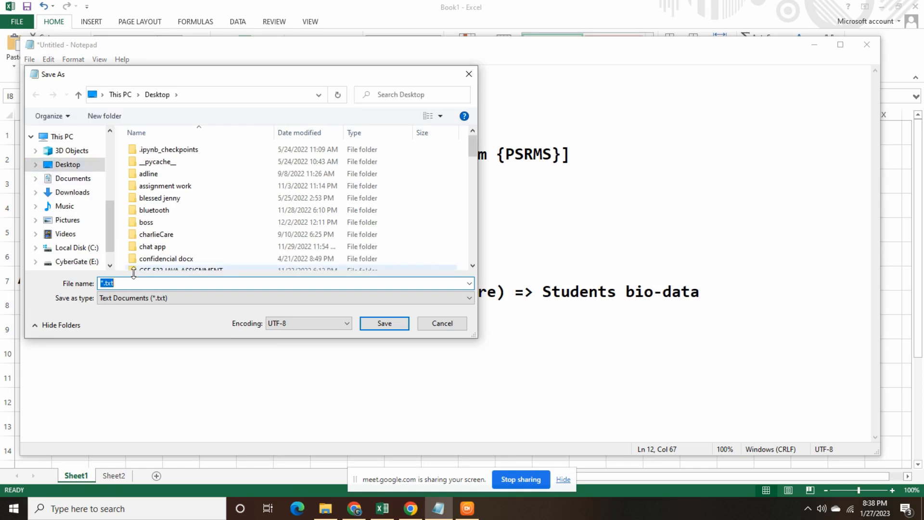
Save the note as 'intor to data science part 2' and return to Excel
{"action": "left_click", "coordinate": [104, 285]}
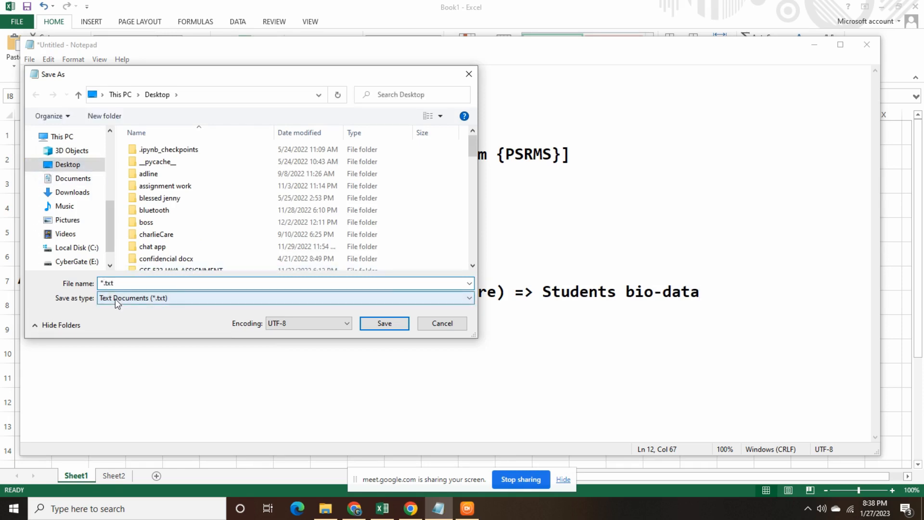
{"action": "type", "text": "intor to data science part 2"}
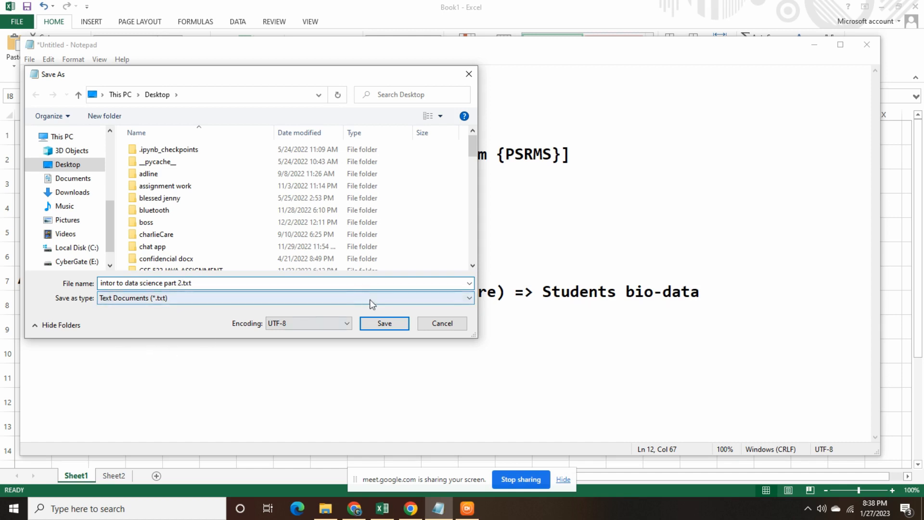
{"action": "left_click", "coordinate": [382, 322]}
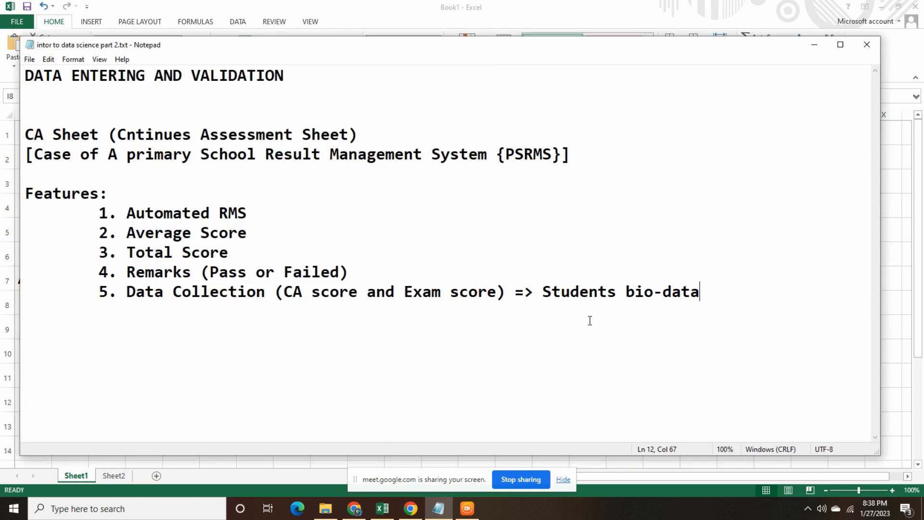
{"action": "left_click", "coordinate": [508, 6]}
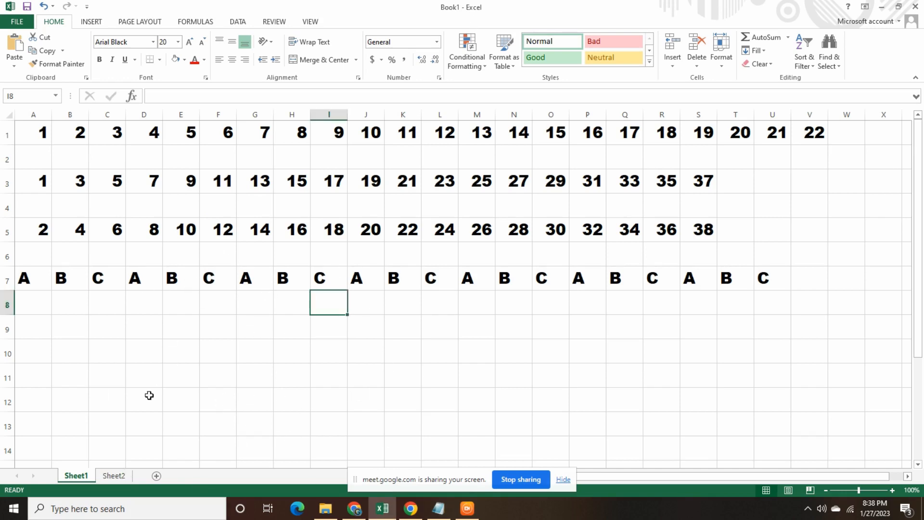
Flip between Sheet1 and Sheet2, then add a new blank Sheet3
{"action": "left_click", "coordinate": [116, 476]}
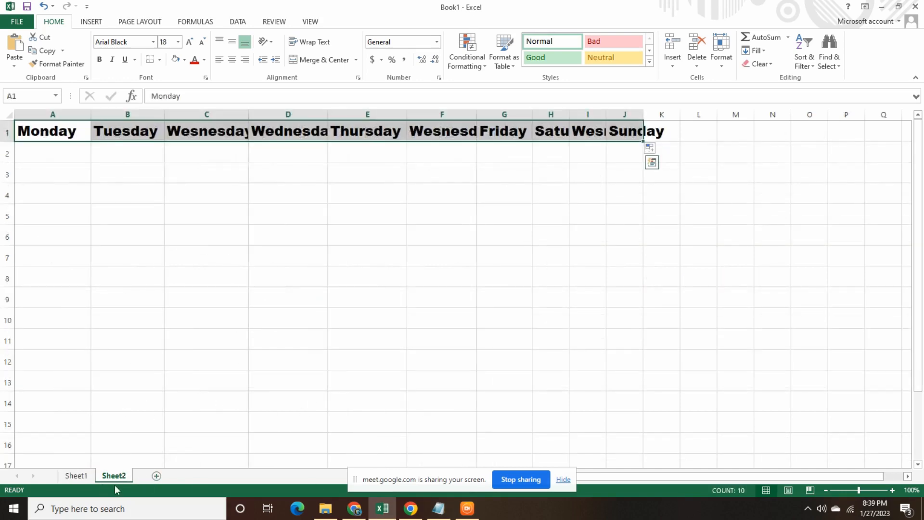
{"action": "left_click", "coordinate": [79, 475]}
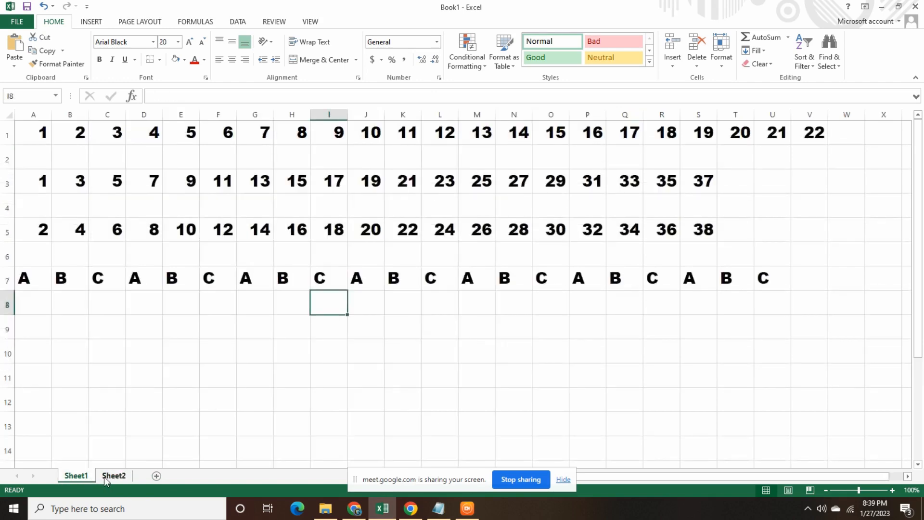
{"action": "right_click", "coordinate": [75, 479]}
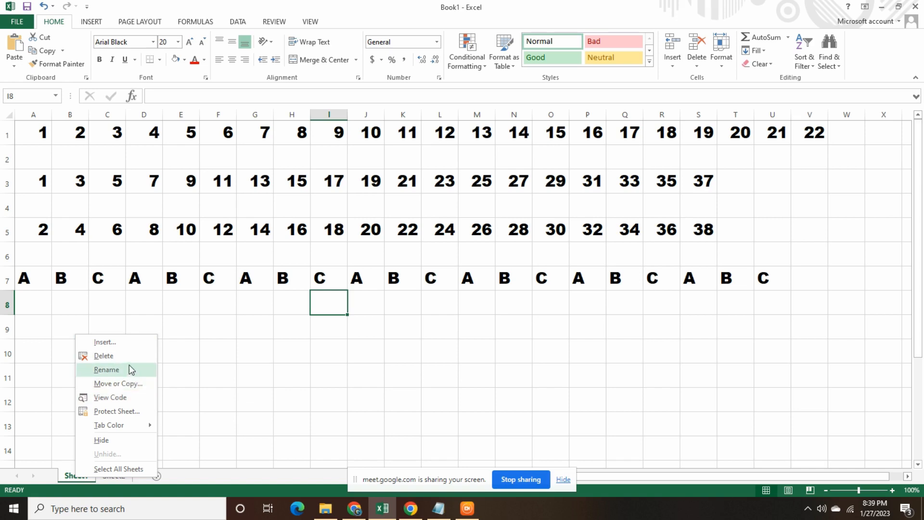
{"action": "key", "text": "Escape"}
{"action": "key", "text": "ctrl+Page_Down"}
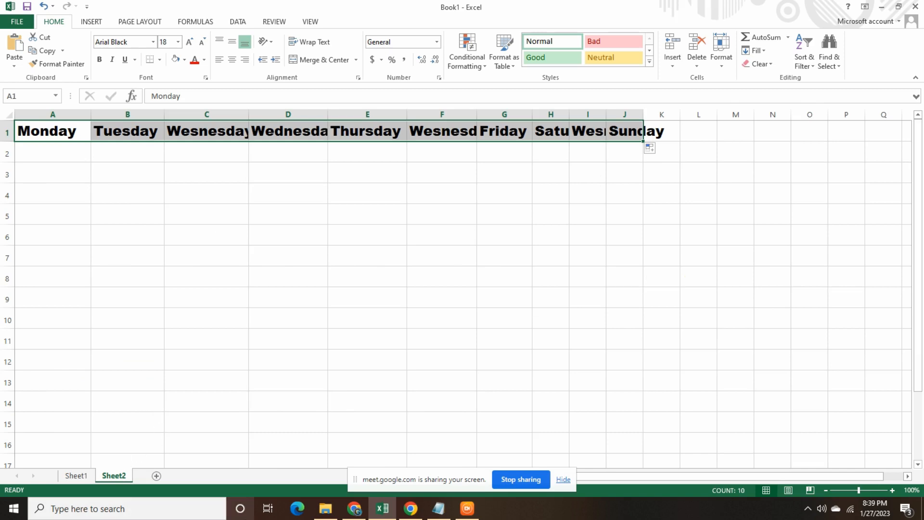
{"action": "left_click", "coordinate": [467, 508]}
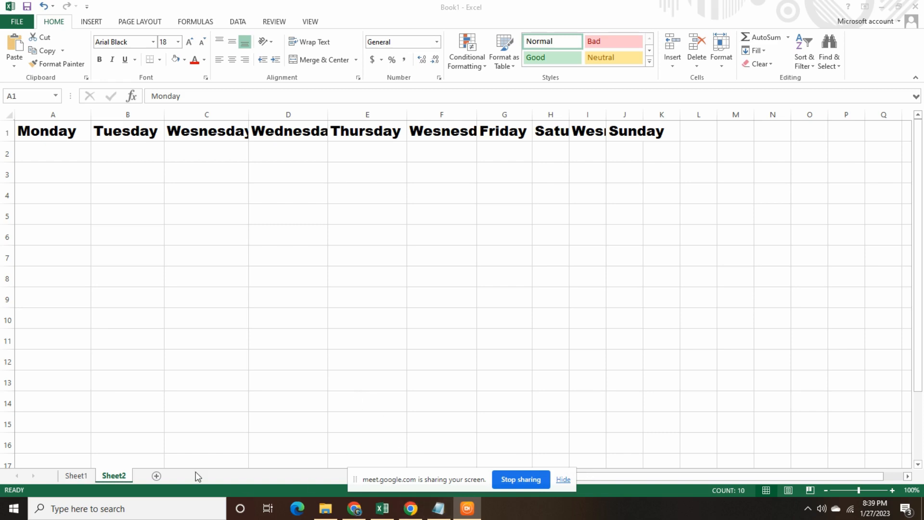
{"action": "left_click", "coordinate": [157, 478]}
{"action": "key", "text": "ctrl+a"}
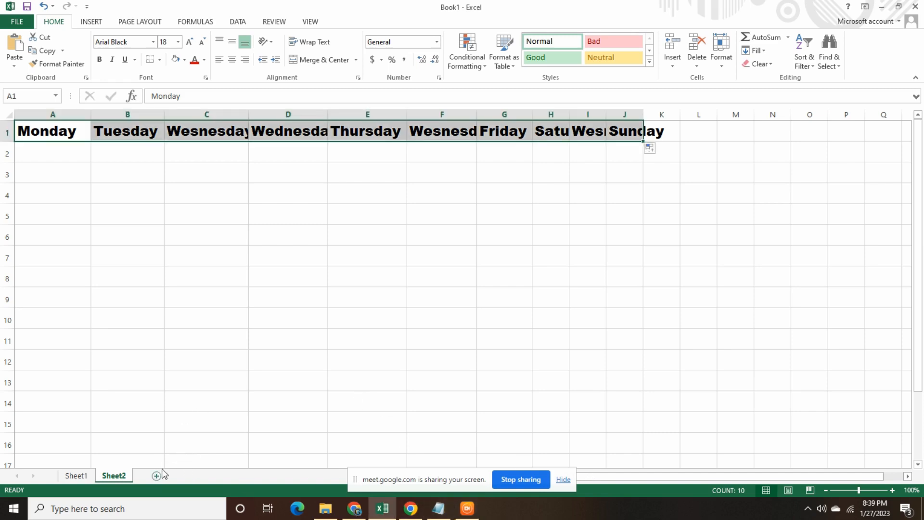
{"action": "left_click", "coordinate": [156, 475]}
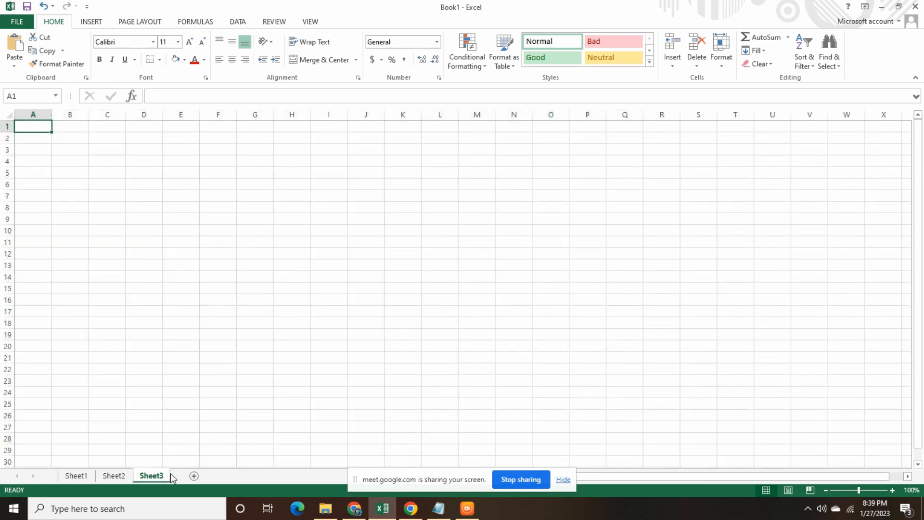
Rename the Sheet3 tab to 'RMS'
{"action": "right_click", "coordinate": [160, 475]}
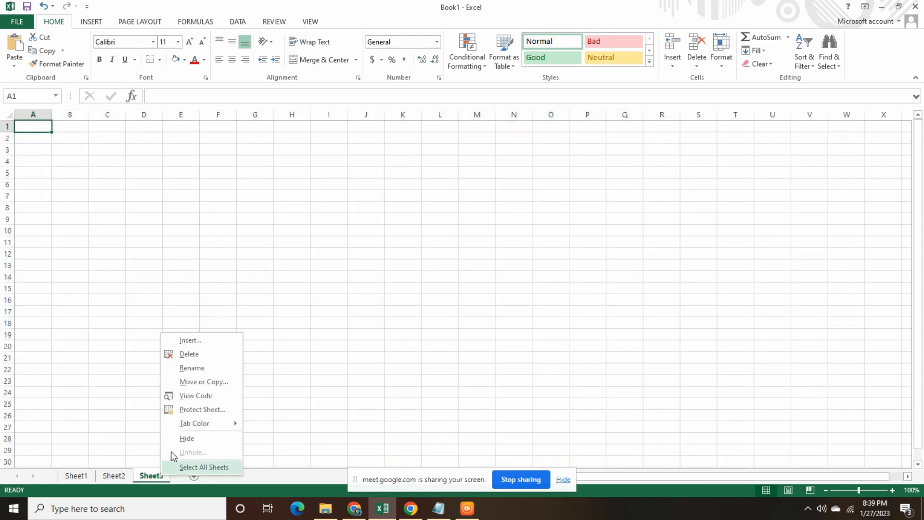
{"action": "left_click", "coordinate": [200, 368]}
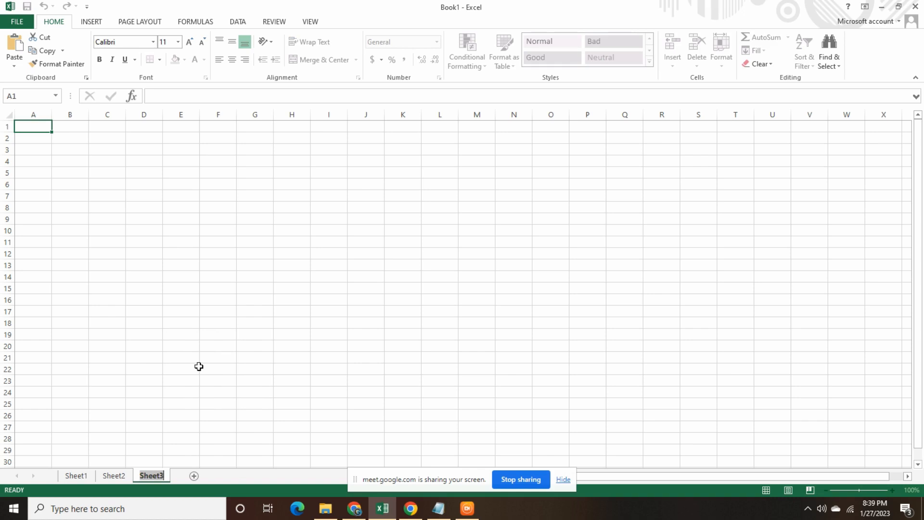
{"action": "type", "text": "Result sheet"}
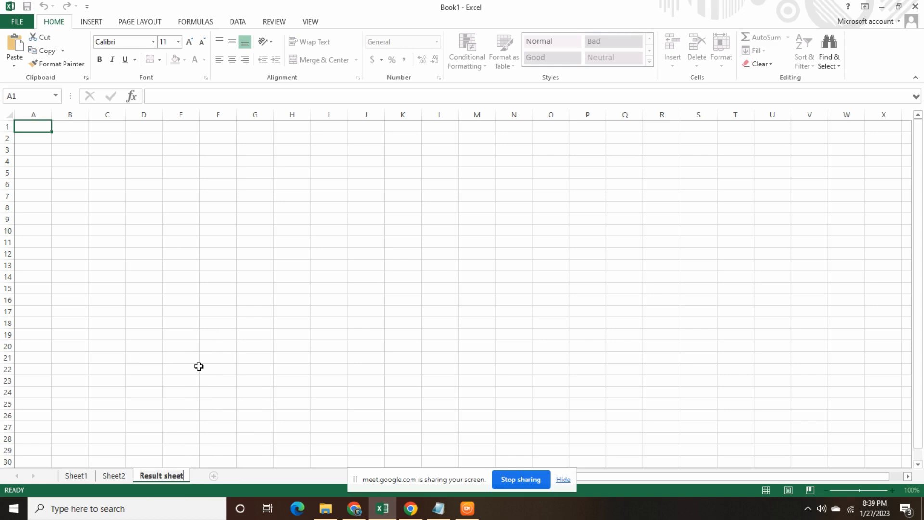
{"action": "key", "text": "BackSpace"}
{"action": "key", "text": "BackSpace"}
{"action": "key", "text": "BackSpace"}
{"action": "key", "text": "BackSpace"}
{"action": "key", "text": "BackSpace"}
{"action": "key", "text": "BackSpace"}
{"action": "key", "text": "BackSpace"}
{"action": "key", "text": "BackSpace"}
{"action": "key", "text": "BackSpace"}
{"action": "key", "text": "BackSpace"}
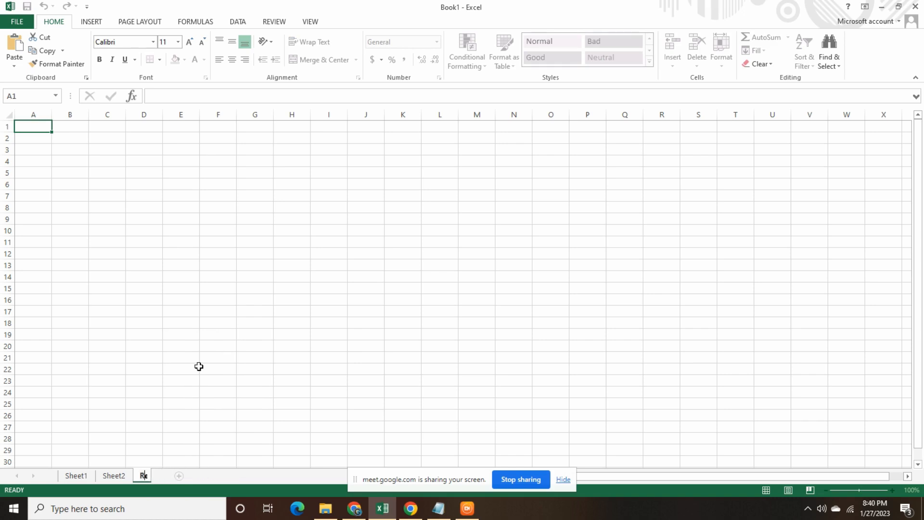
{"action": "key", "text": "BackSpace"}
{"action": "type", "text": "MS"}
{"action": "key", "text": "Return"}
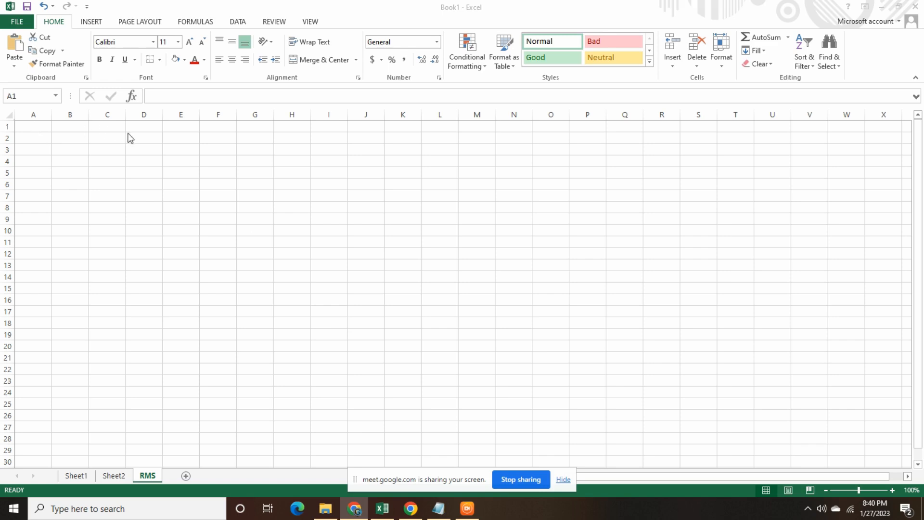
{"action": "left_click", "coordinate": [791, 491]}
{"action": "left_click", "coordinate": [40, 126]}
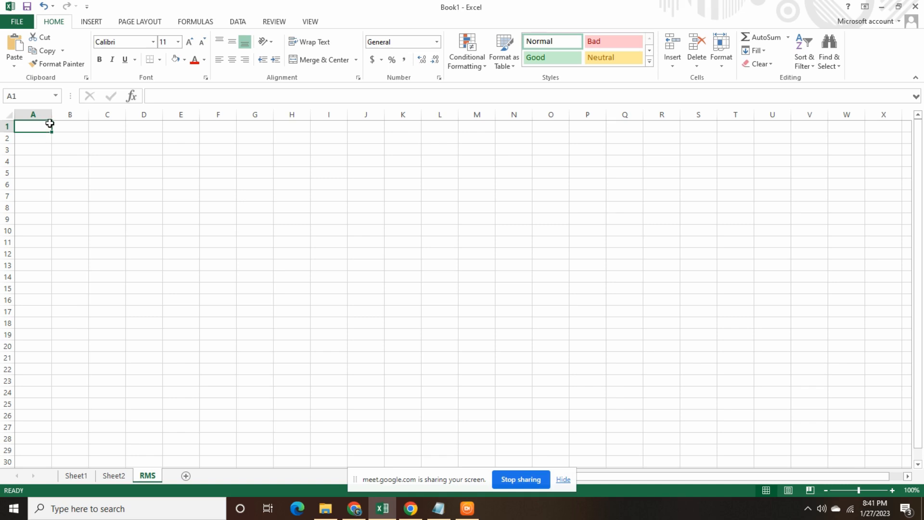
{"action": "left_click_drag", "start_coordinate": [45, 125], "coordinate": [288, 127]}
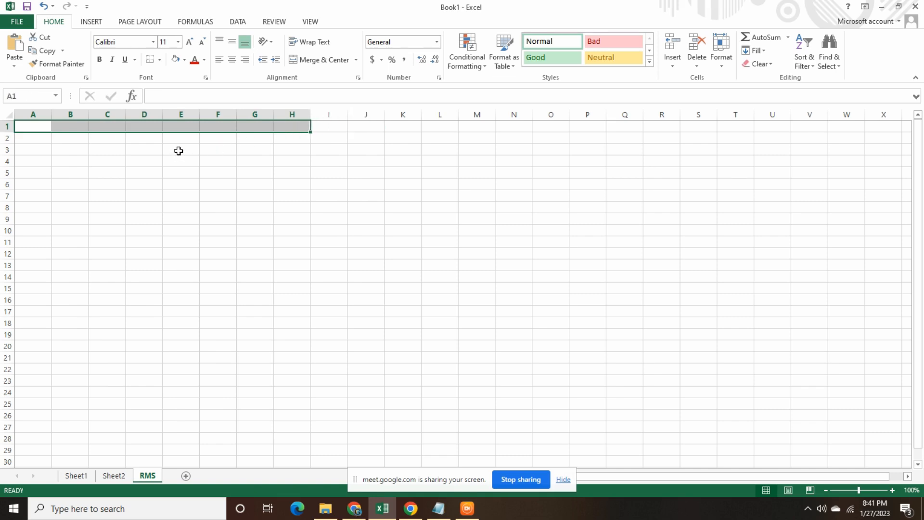
Enter the header 'S/N' in cell A3
{"action": "left_click", "coordinate": [27, 150]}
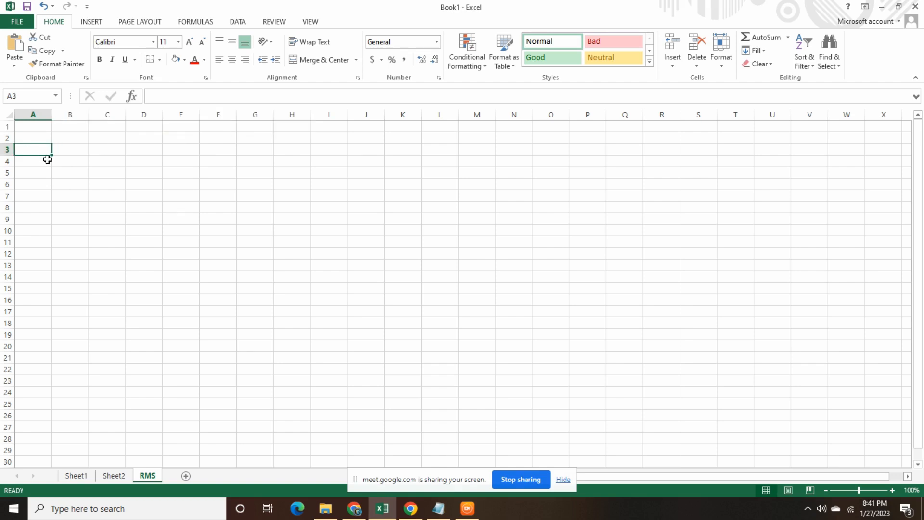
{"action": "type", "text": "S"}
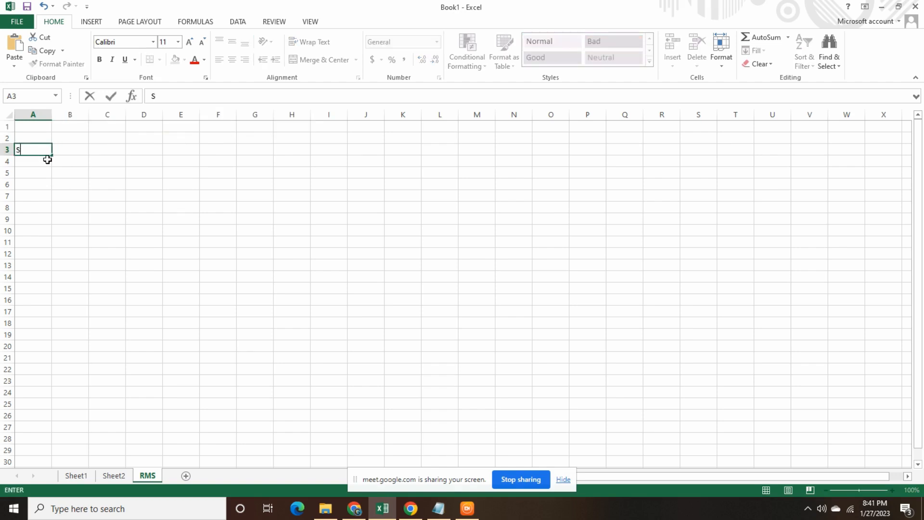
{"action": "type", "text": "/mn"}
{"action": "key", "text": "BackSpace"}
{"action": "key", "text": "BackSpace"}
{"action": "type", "text": "N"}
{"action": "left_click", "coordinate": [131, 200]}
Set the entire sheet to Times New Roman at size 18
{"action": "key", "text": "ctrl+a"}
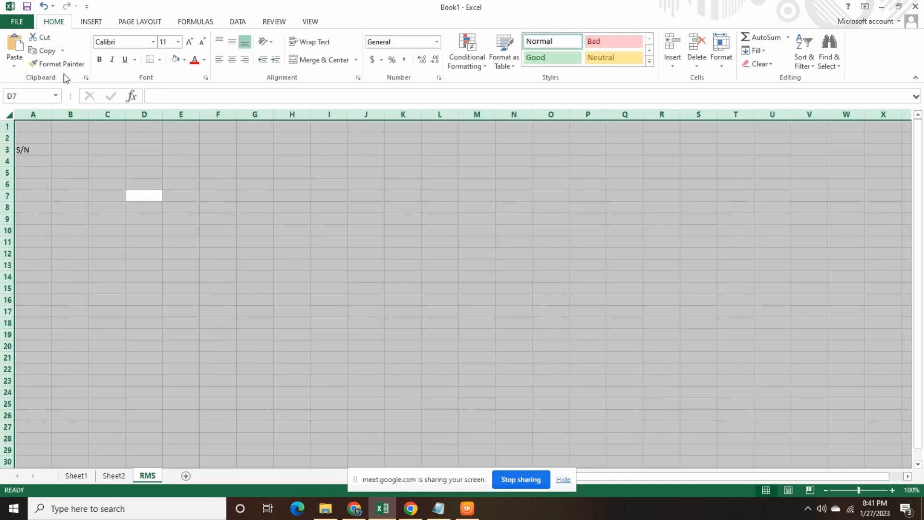
{"action": "left_click", "coordinate": [178, 41]}
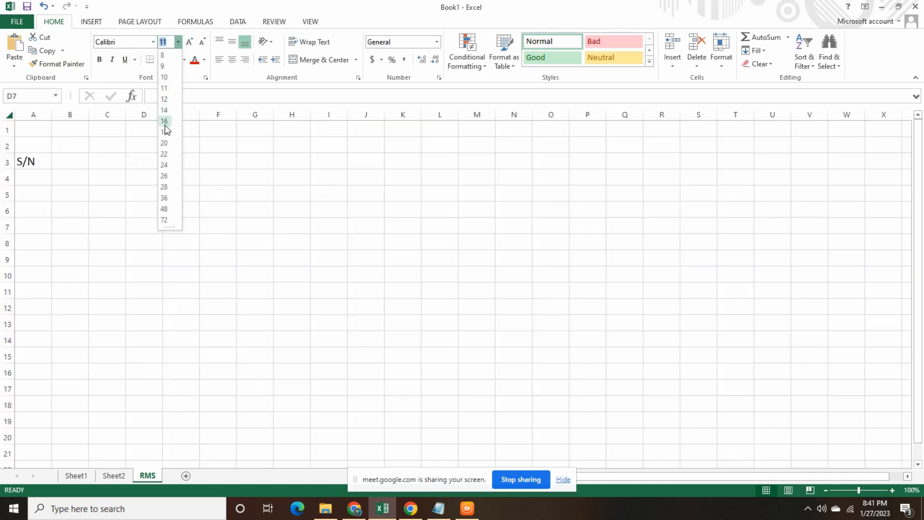
{"action": "left_click", "coordinate": [165, 132]}
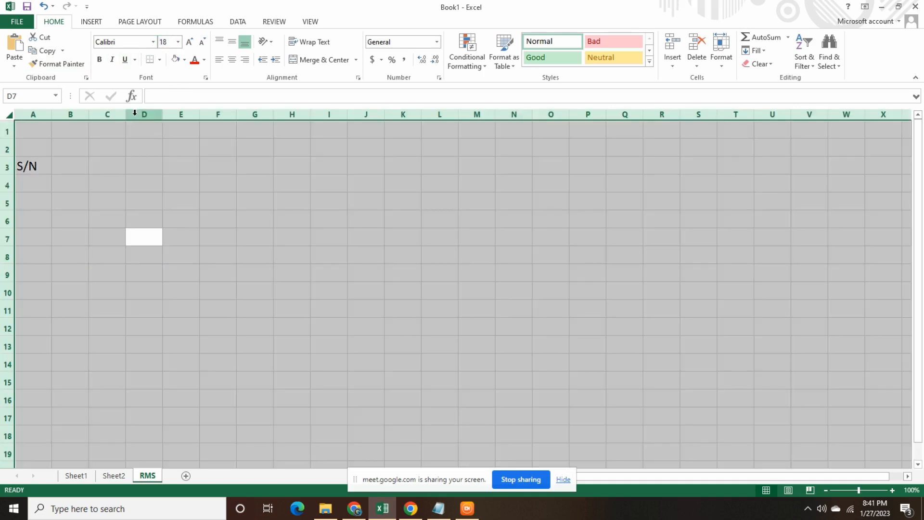
{"action": "left_click", "coordinate": [138, 42]}
{"action": "type", "text": "Times New Roma"}
{"action": "key", "text": "Return"}
{"action": "left_click", "coordinate": [106, 233]}
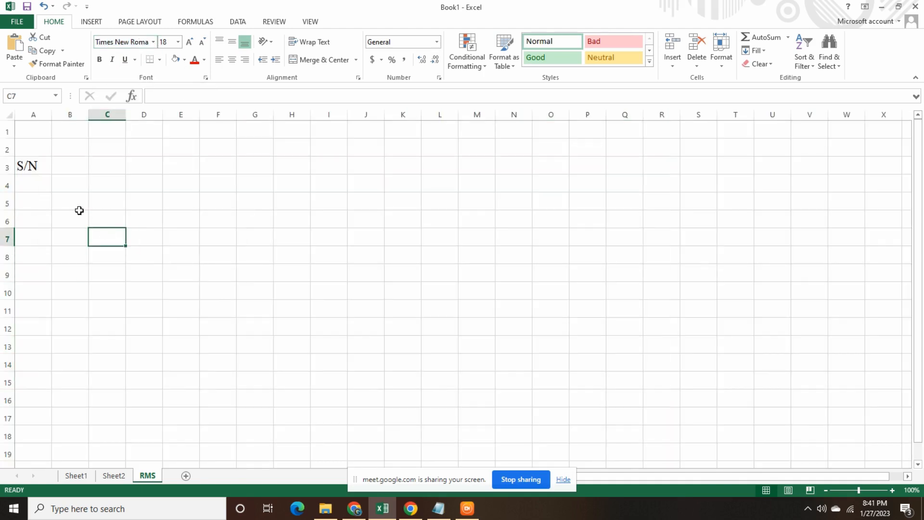
Enter the header 'Names' in cell B3 beside S/N
{"action": "left_click", "coordinate": [36, 166]}
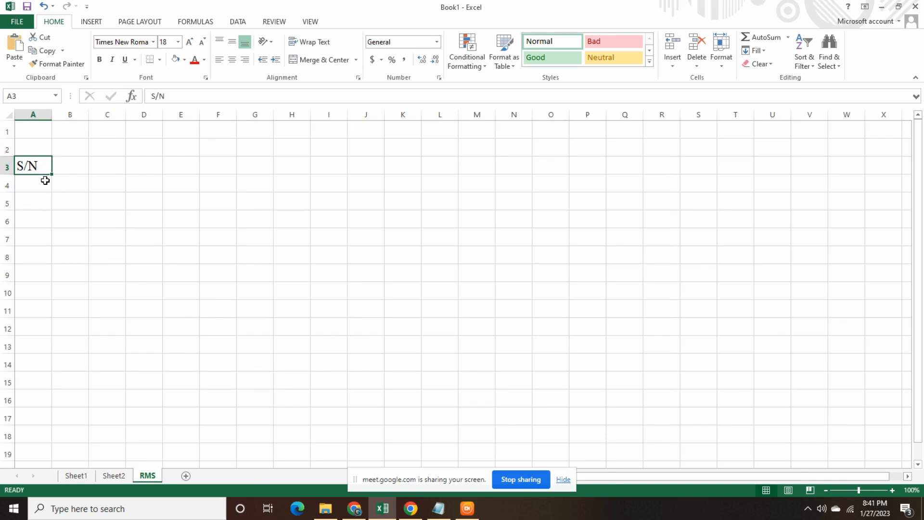
{"action": "left_click", "coordinate": [66, 167]}
{"action": "type", "text": "N"}
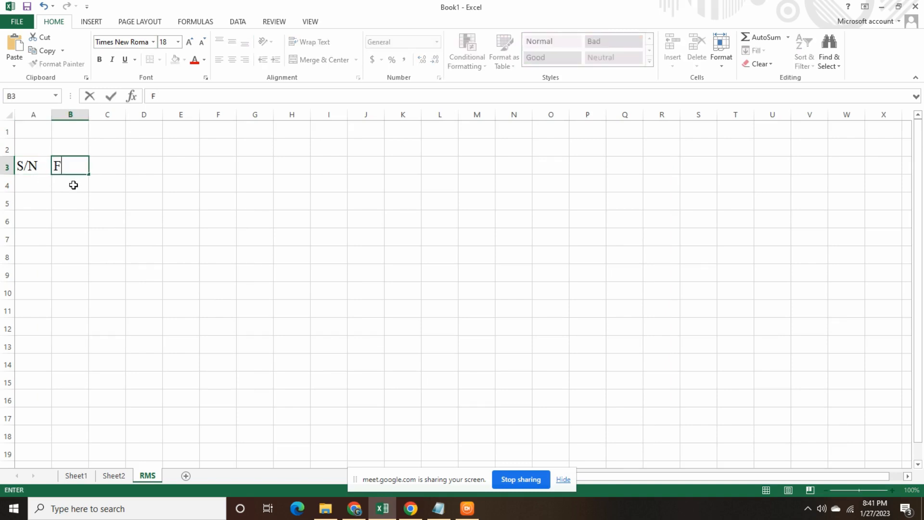
{"action": "key", "text": "BackSpace"}
{"action": "type", "text": "Names"}
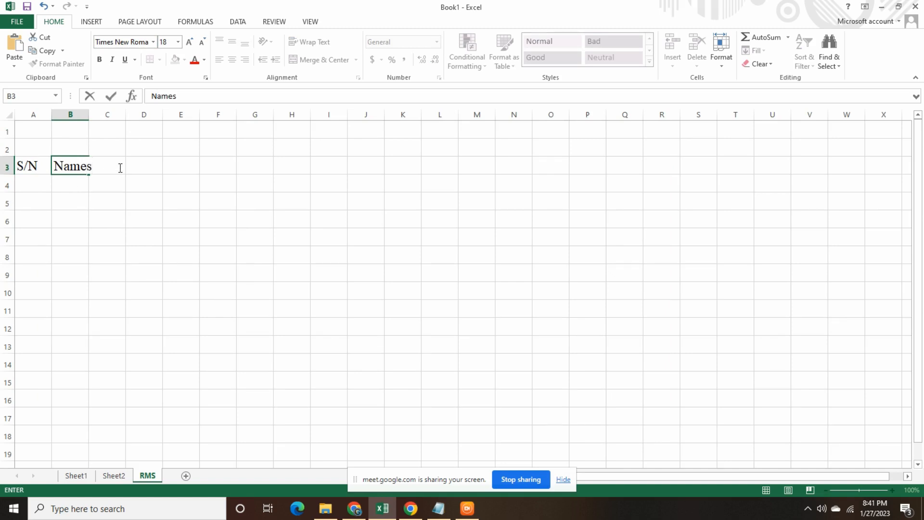
{"action": "left_click", "coordinate": [118, 196]}
{"action": "left_click", "coordinate": [112, 171]}
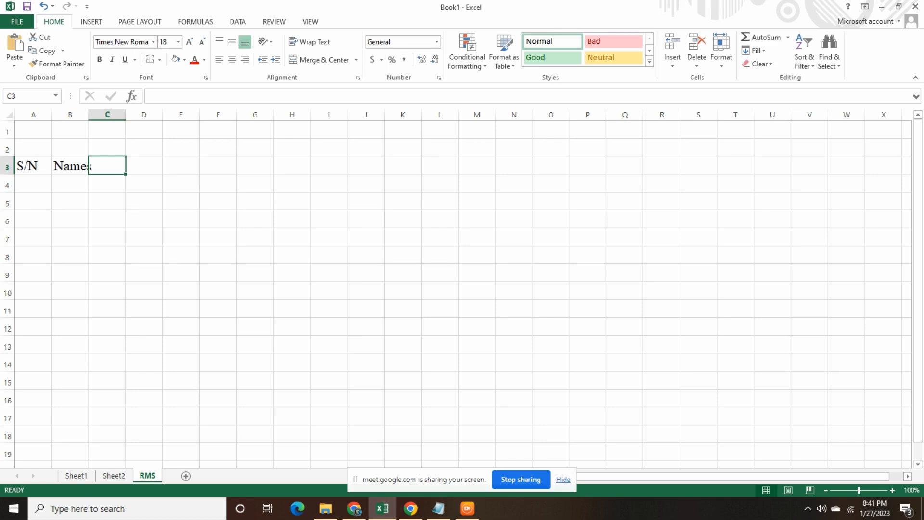
Drag the B/C border to make column B much wider for student names
{"action": "key", "text": "alt+Tab"}
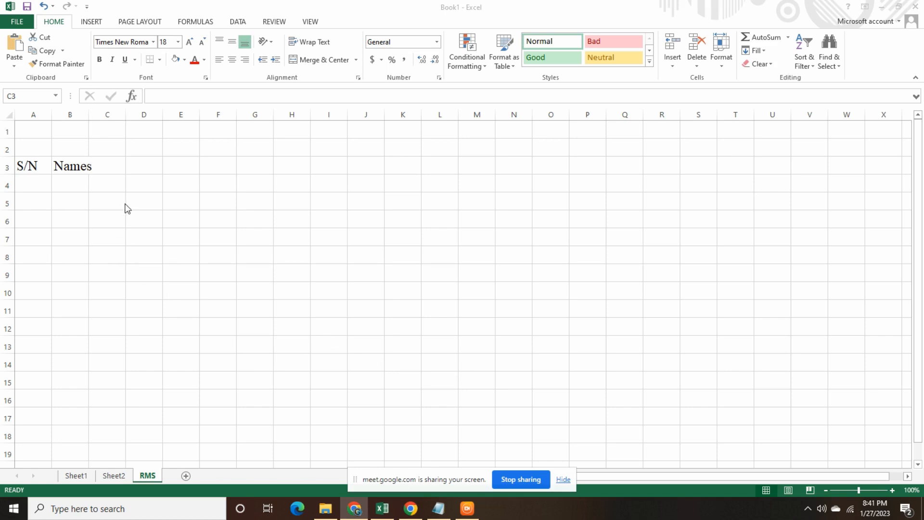
{"action": "left_click", "coordinate": [84, 116]}
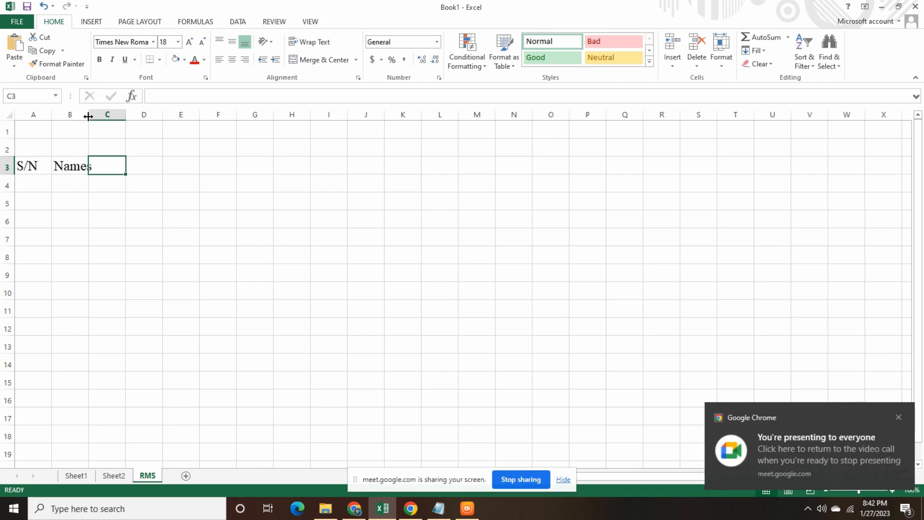
{"action": "left_click_drag", "start_coordinate": [84, 116], "coordinate": [271, 119]}
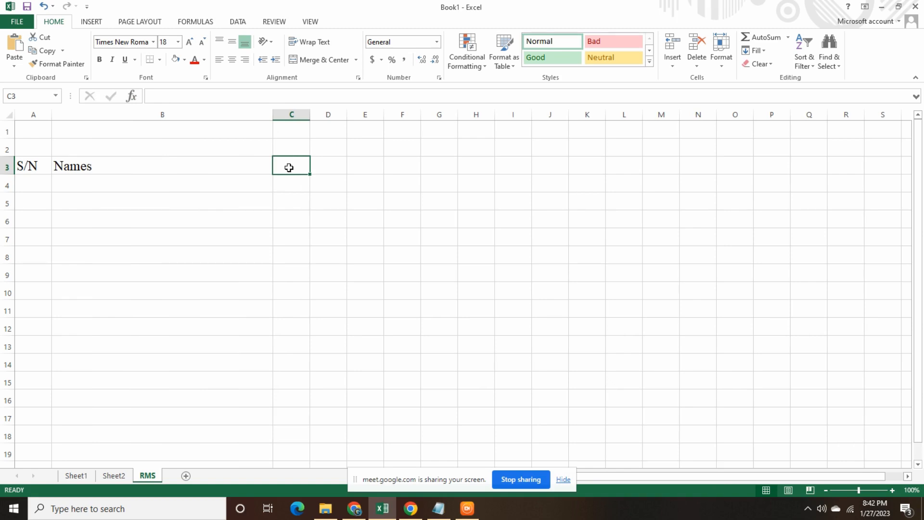
{"action": "double_click", "coordinate": [39, 167]}
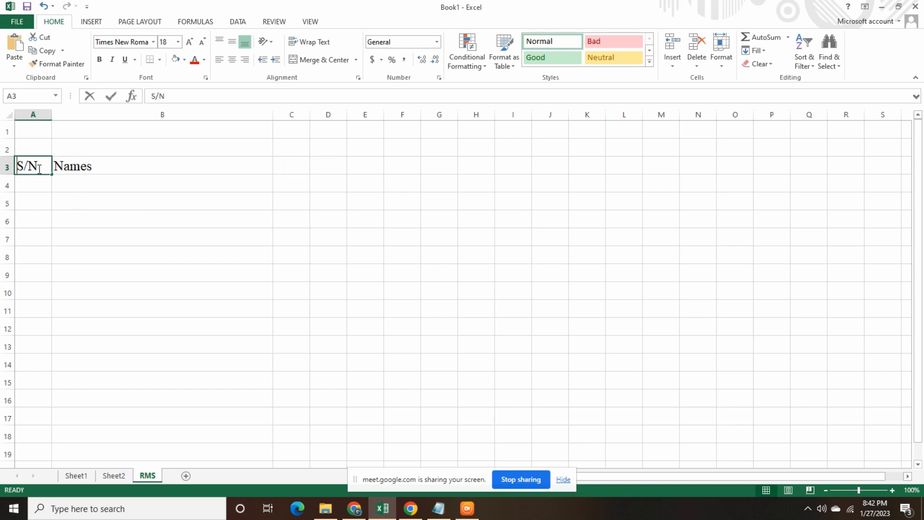
{"action": "left_click", "coordinate": [282, 165]}
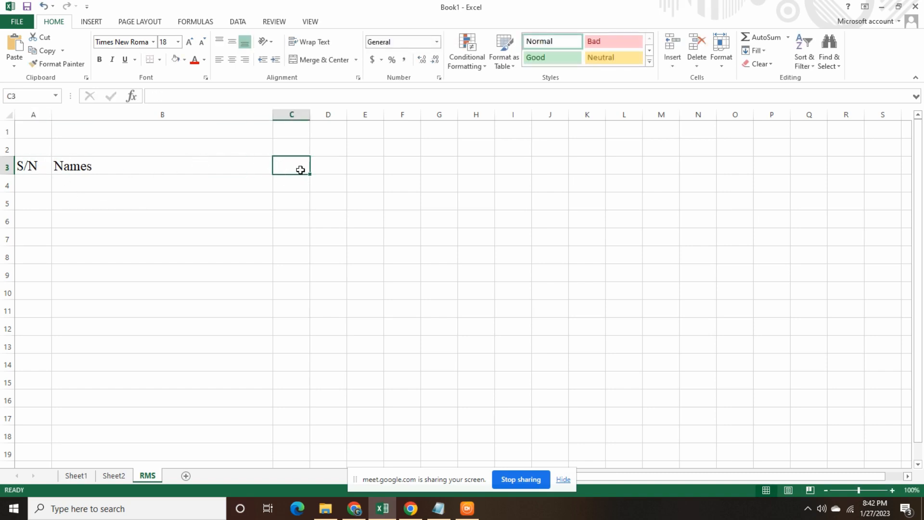
Enter the headers 'CA' in C3 and 'Exam' in D3
{"action": "type", "text": "CA"}
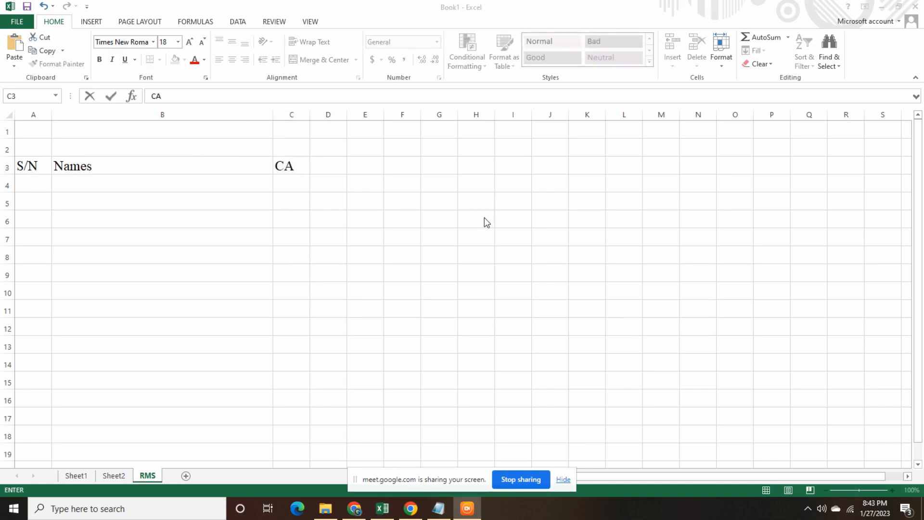
{"action": "left_click", "coordinate": [322, 165]}
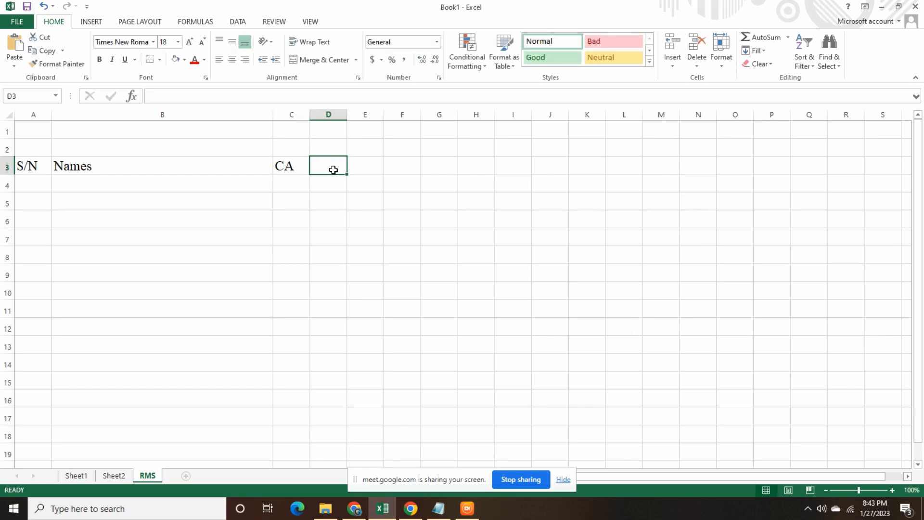
{"action": "type", "text": "Exam"}
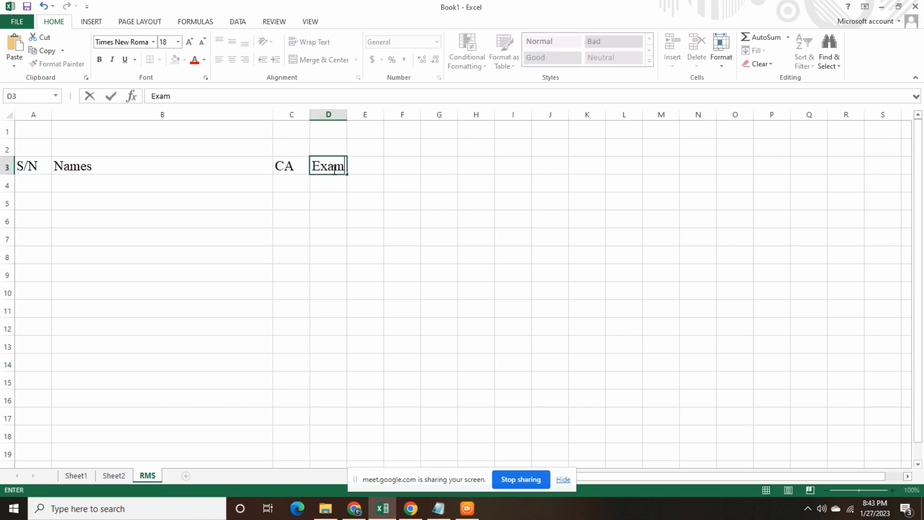
{"action": "left_click", "coordinate": [368, 166]}
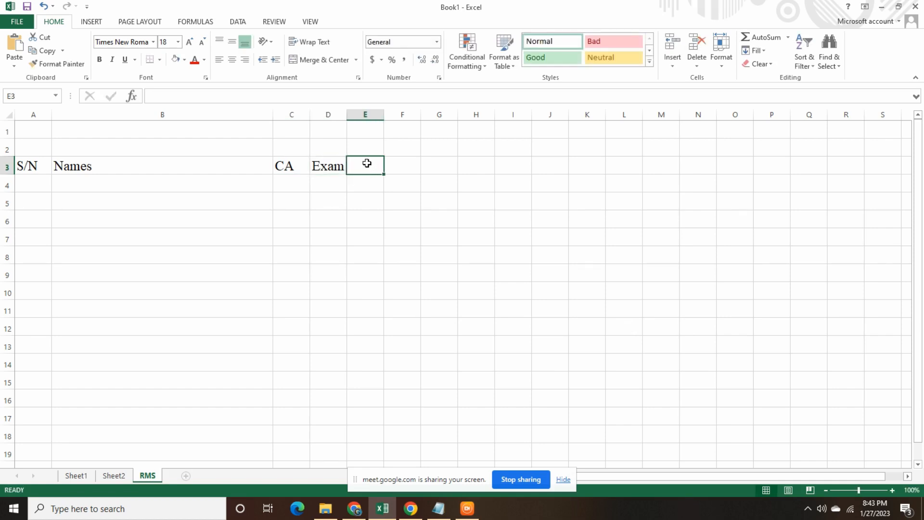
Enter the header 'Total score' in E3
{"action": "type", "text": "Av"}
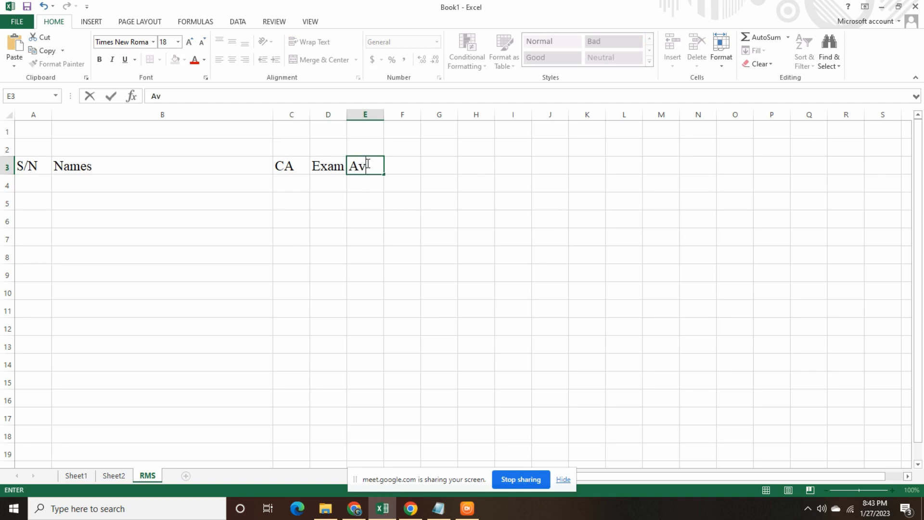
{"action": "key", "text": "BackSpace"}
{"action": "key", "text": "BackSpace"}
{"action": "type", "text": "to"}
{"action": "key", "text": "BackSpace"}
{"action": "key", "text": "BackSpace"}
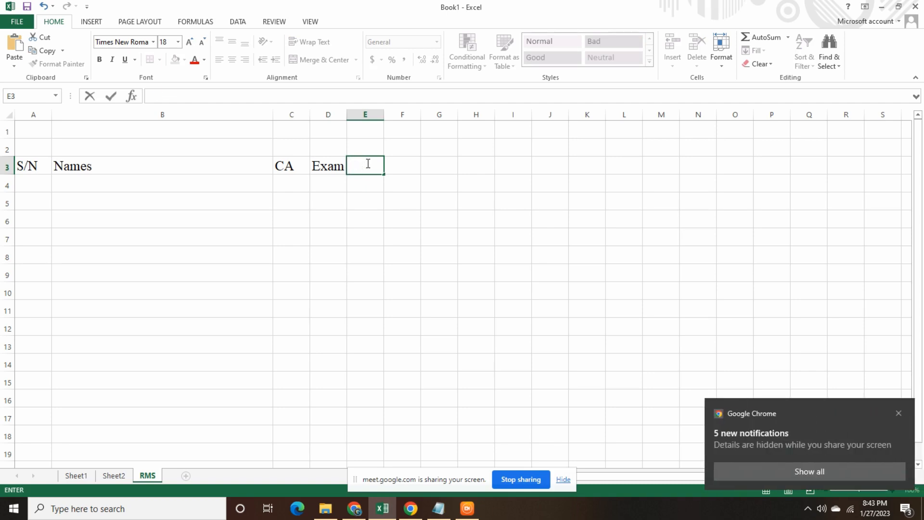
{"action": "type", "text": "otal score"}
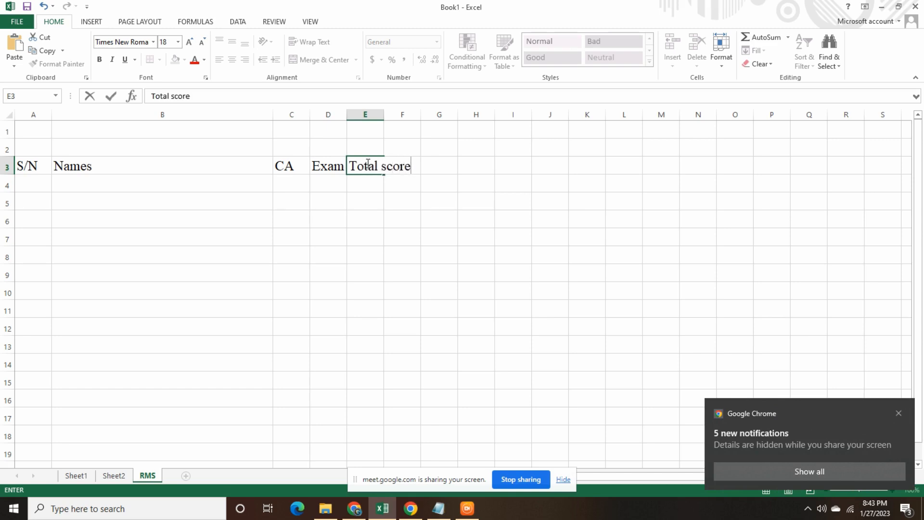
{"action": "left_click", "coordinate": [390, 186]}
Enter the header 'Remark' in F3
{"action": "left_click", "coordinate": [415, 166]}
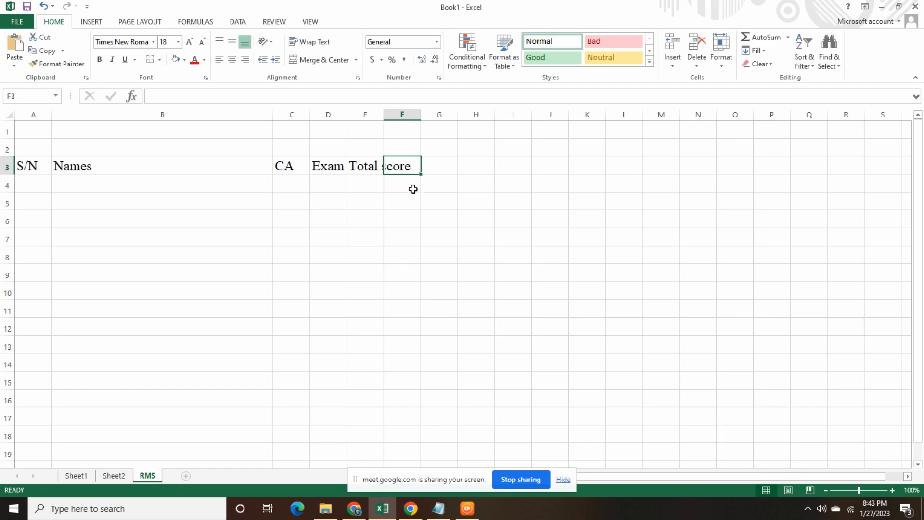
{"action": "left_click", "coordinate": [438, 513]}
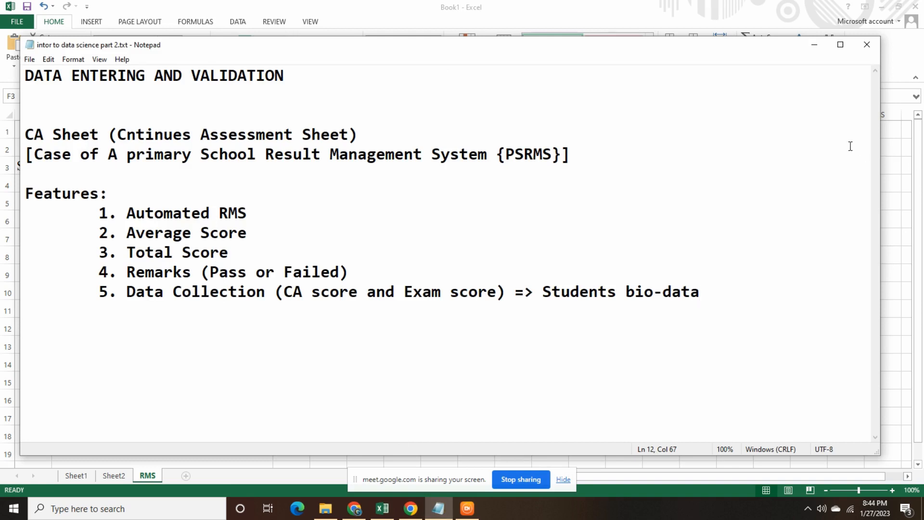
{"action": "left_click", "coordinate": [495, 5]}
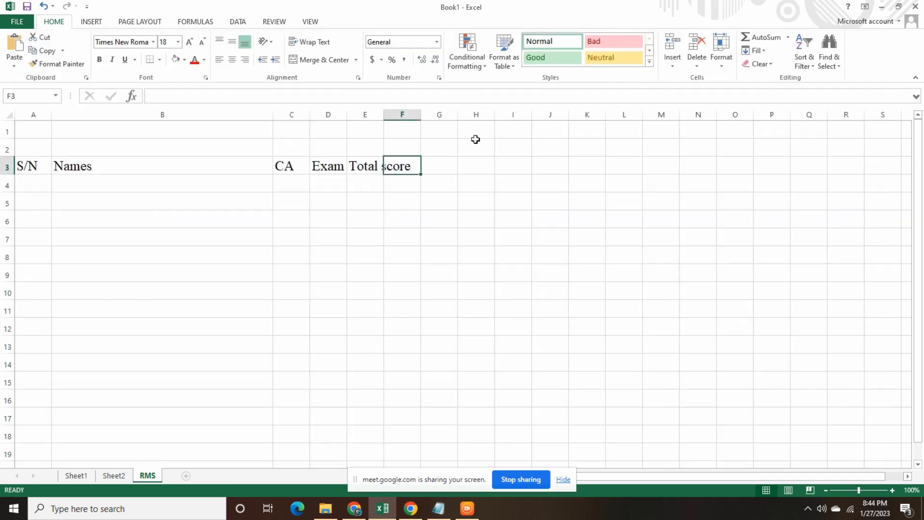
{"action": "left_click", "coordinate": [436, 168]}
{"action": "left_click", "coordinate": [417, 167]}
{"action": "type", "text": "Remark"}
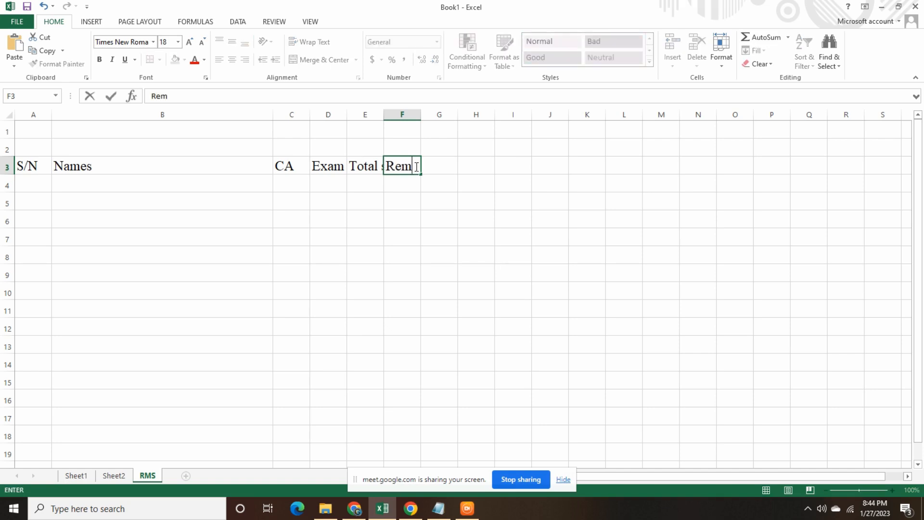
{"action": "left_click", "coordinate": [386, 208]}
{"action": "left_click", "coordinate": [301, 167]}
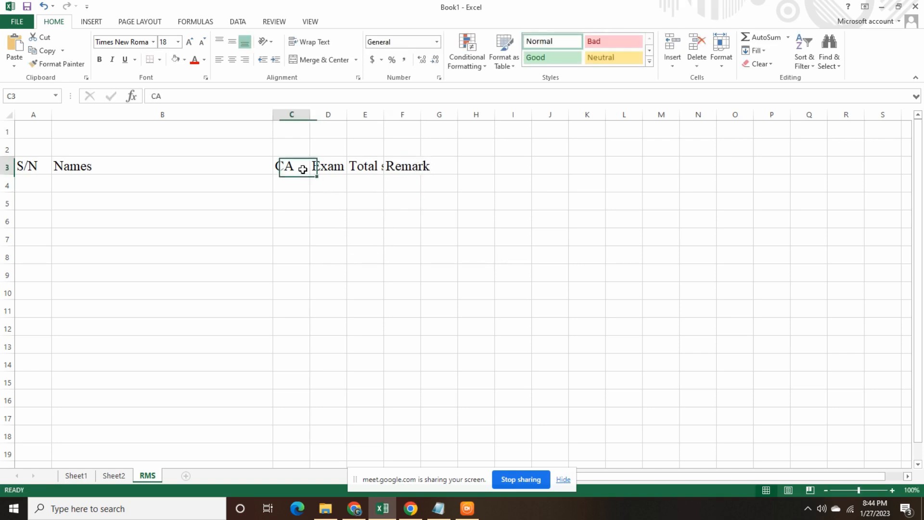
{"action": "left_click", "coordinate": [332, 165]}
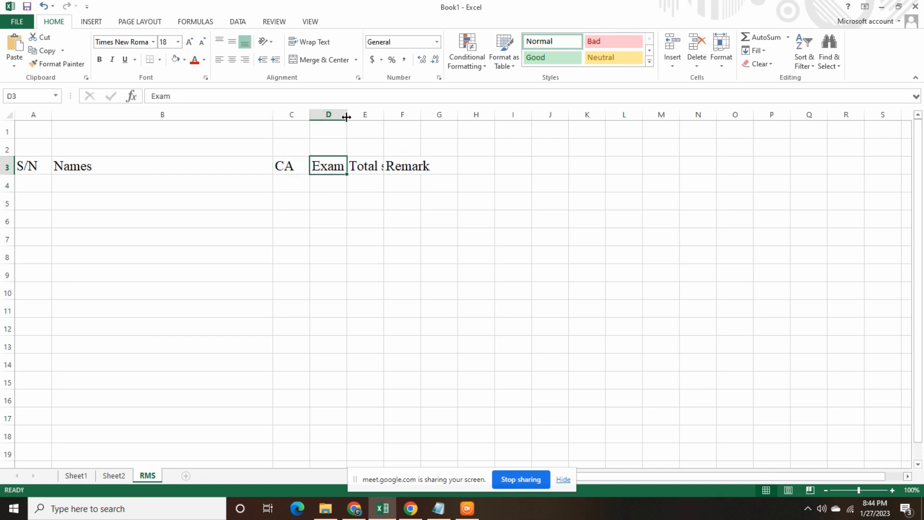
Widen columns D and E to fit 'Exam' and 'Total score'
{"action": "left_click_drag", "start_coordinate": [347, 117], "coordinate": [493, 114]}
{"action": "left_click", "coordinate": [391, 171]}
{"action": "left_click", "coordinate": [444, 169]}
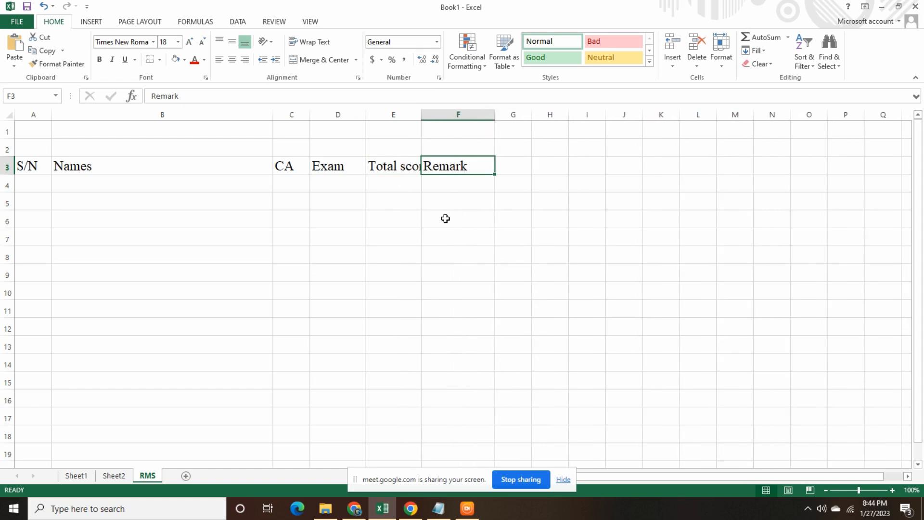
Give headers A3:F3 a grey fill, bold text, and horizontal and vertical centring
{"action": "left_click_drag", "start_coordinate": [479, 168], "coordinate": [28, 166]}
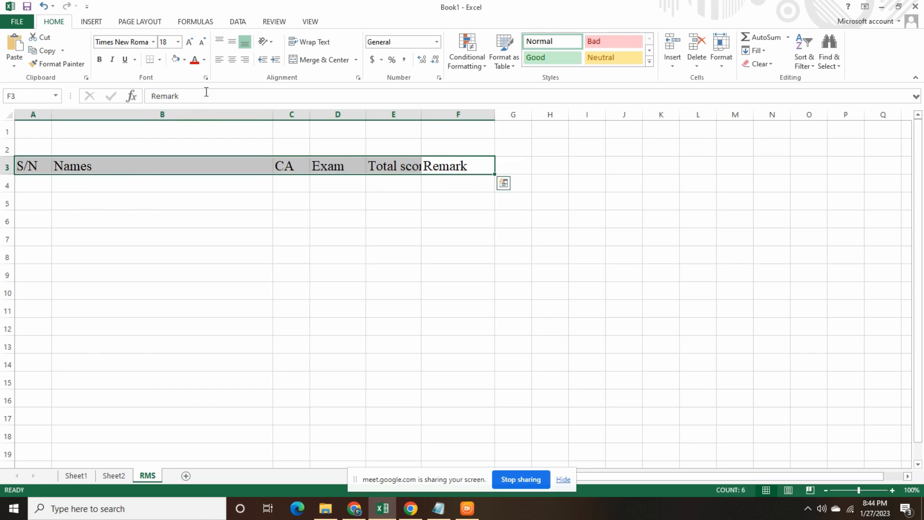
{"action": "left_click", "coordinate": [184, 60]}
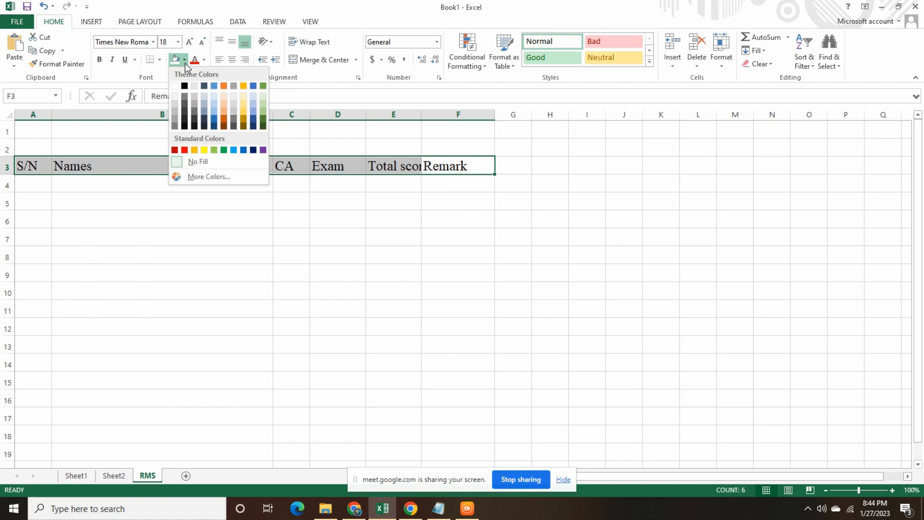
{"action": "left_click", "coordinate": [100, 61]}
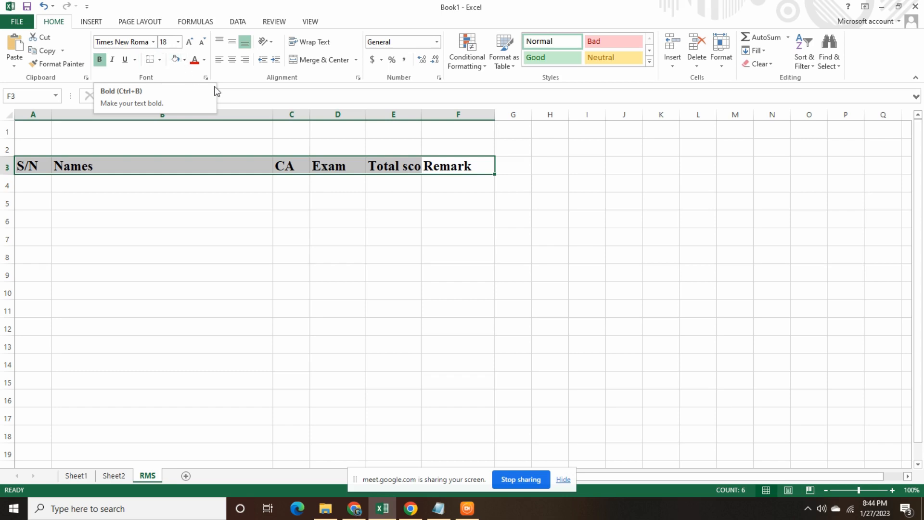
{"action": "left_click", "coordinate": [232, 61]}
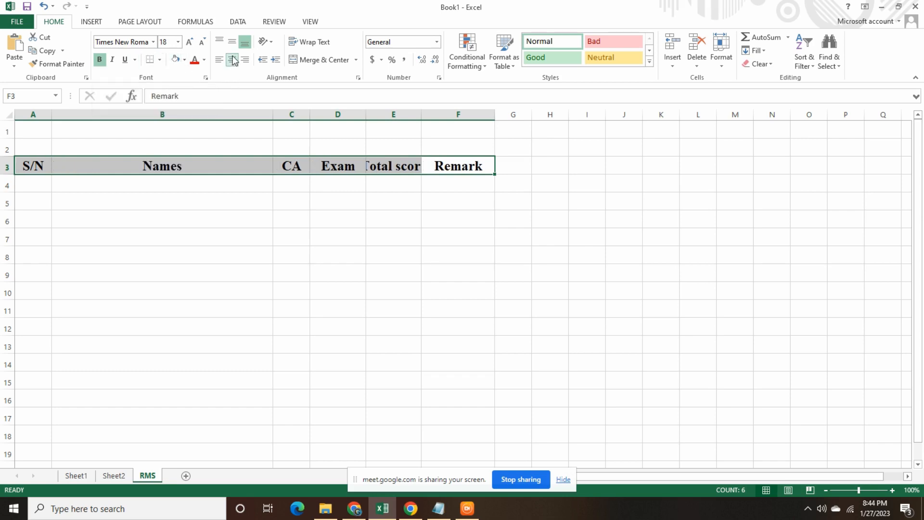
{"action": "left_click", "coordinate": [232, 43]}
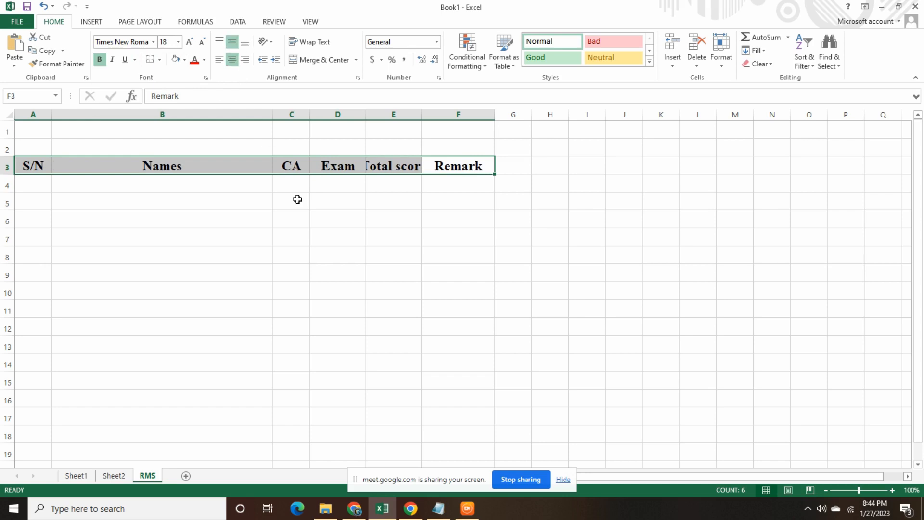
{"action": "left_click", "coordinate": [141, 132]}
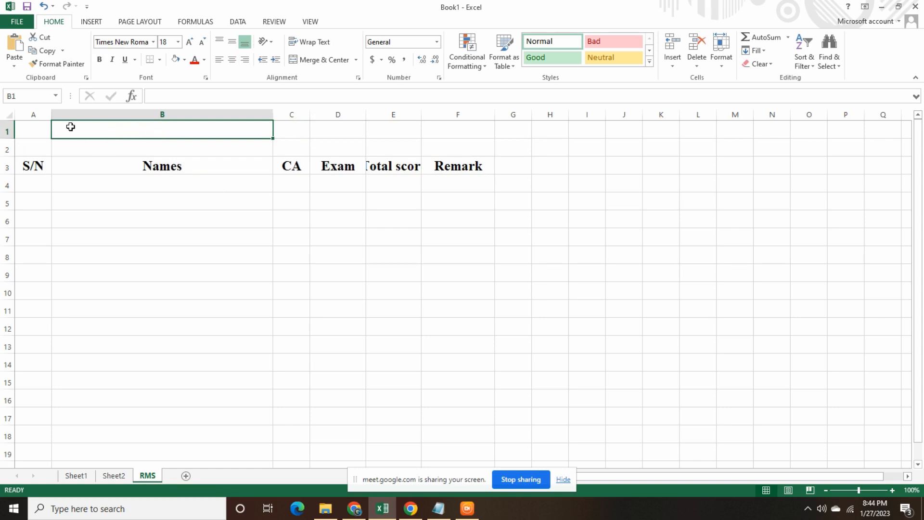
Merge and center A1:F1 and type the title 'Students Result Management System'
{"action": "left_click_drag", "start_coordinate": [44, 134], "coordinate": [464, 135]}
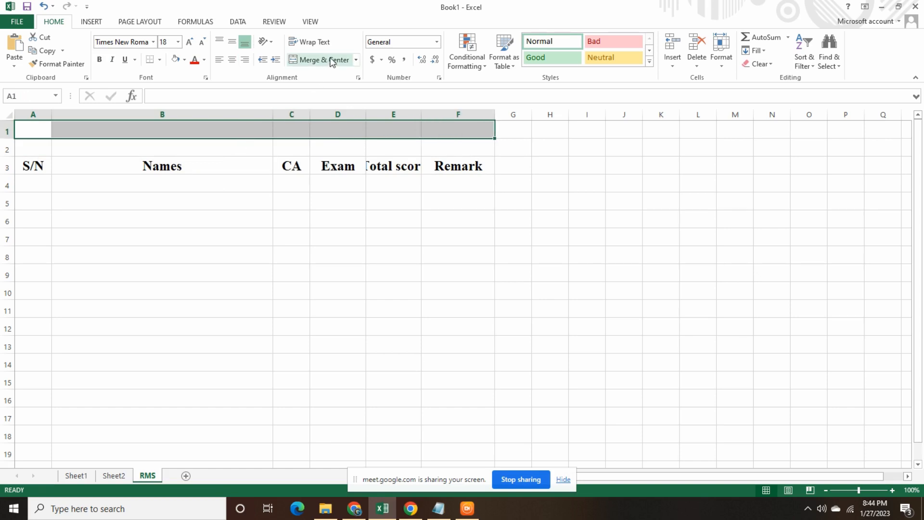
{"action": "left_click", "coordinate": [355, 61]}
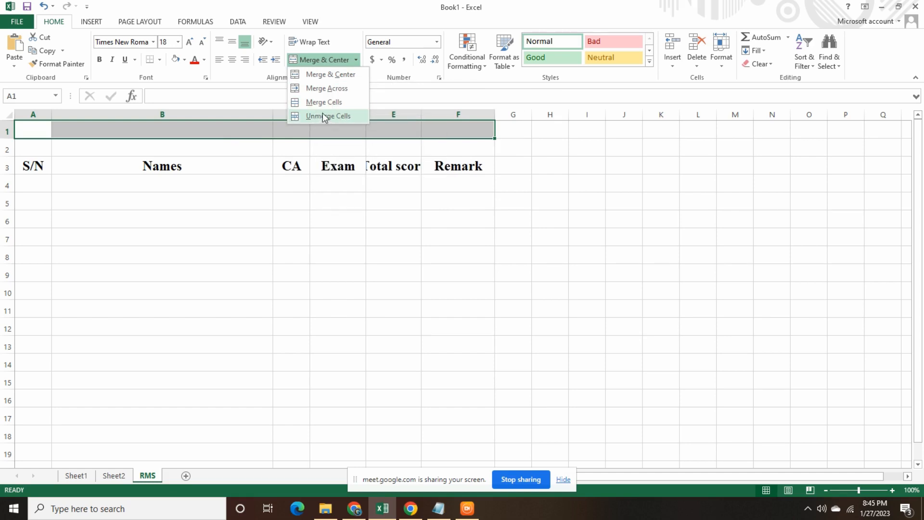
{"action": "left_click", "coordinate": [328, 74]}
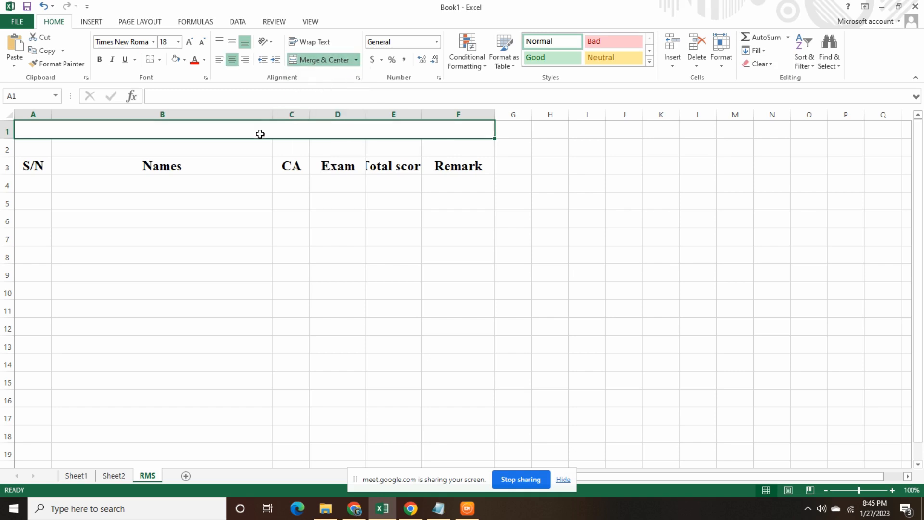
{"action": "type", "text": "St"}
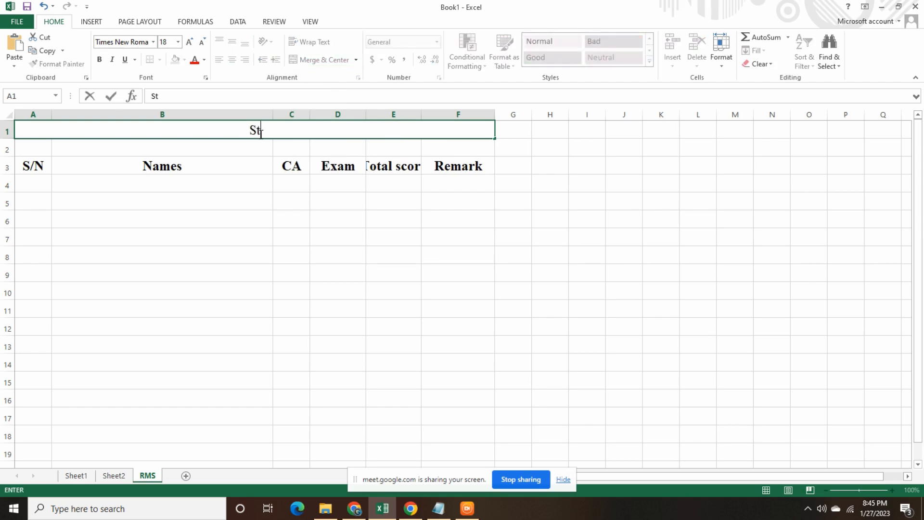
{"action": "type", "text": "udents "}
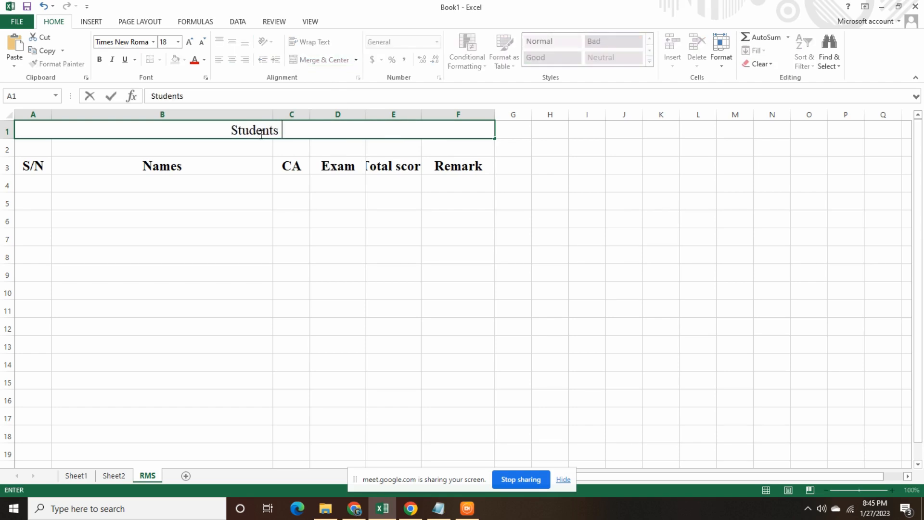
{"action": "type", "text": "Re"}
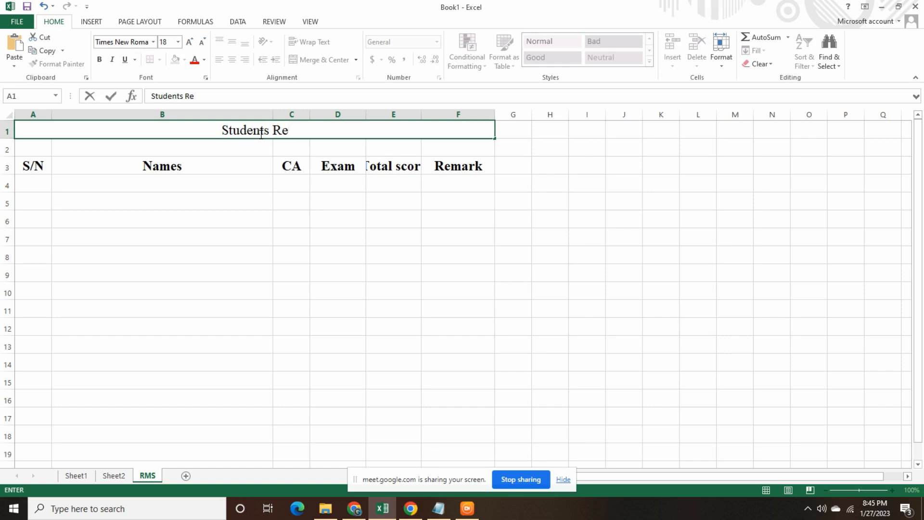
{"action": "type", "text": "sult "}
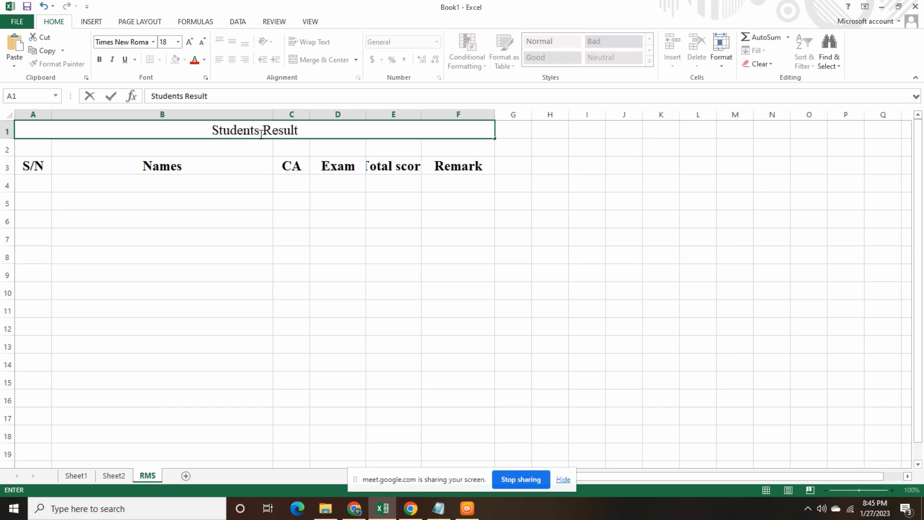
{"action": "type", "text": "Management"}
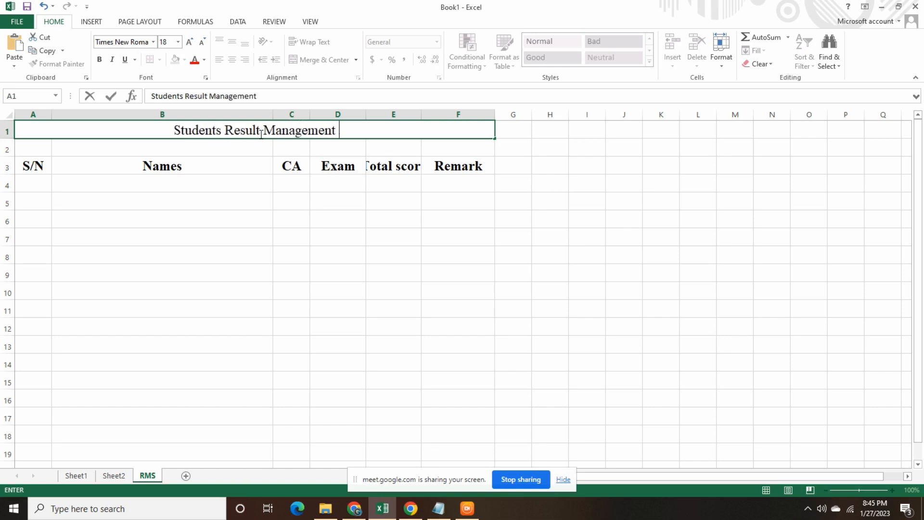
{"action": "type", "text": " System"}
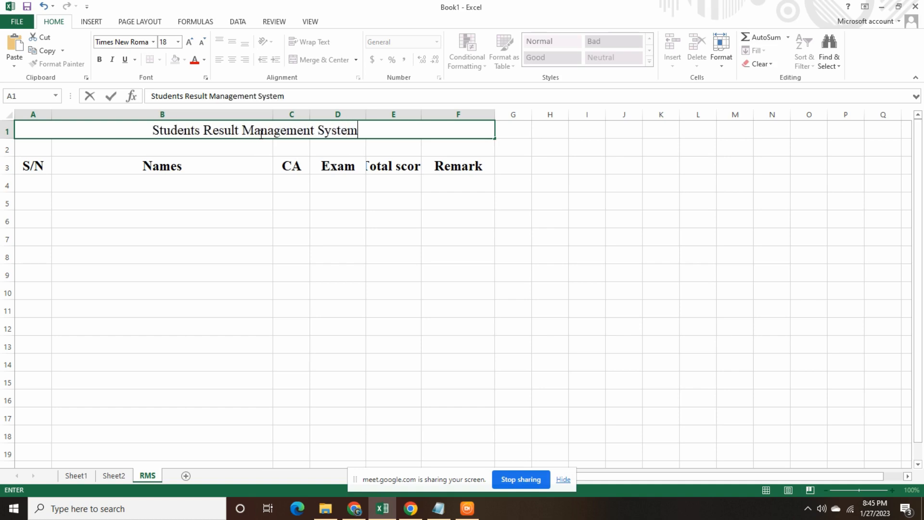
{"action": "left_click_drag", "start_coordinate": [377, 132], "coordinate": [152, 130]}
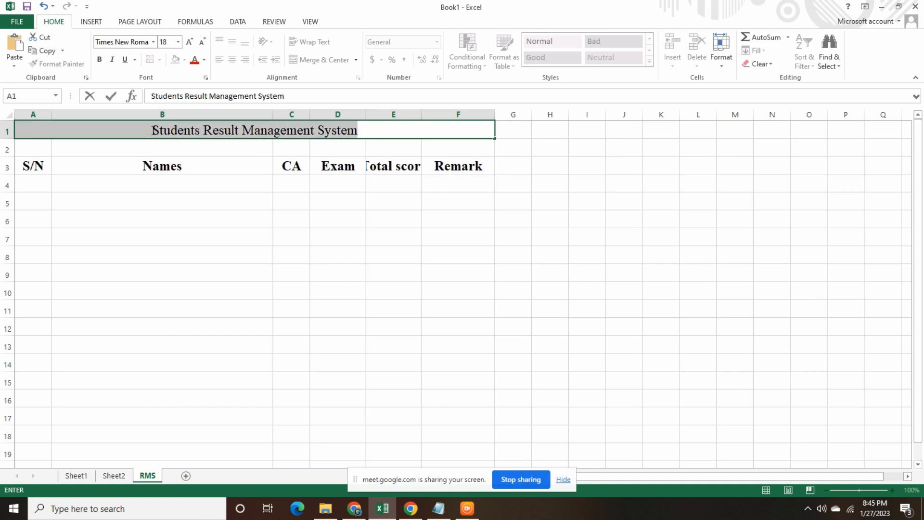
{"action": "left_click", "coordinate": [406, 134]}
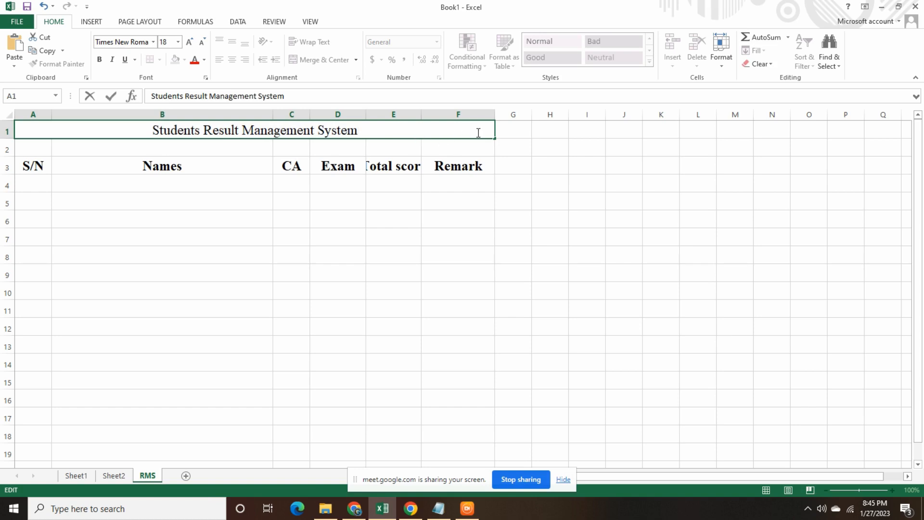
{"action": "left_click_drag", "start_coordinate": [382, 133], "coordinate": [64, 120]}
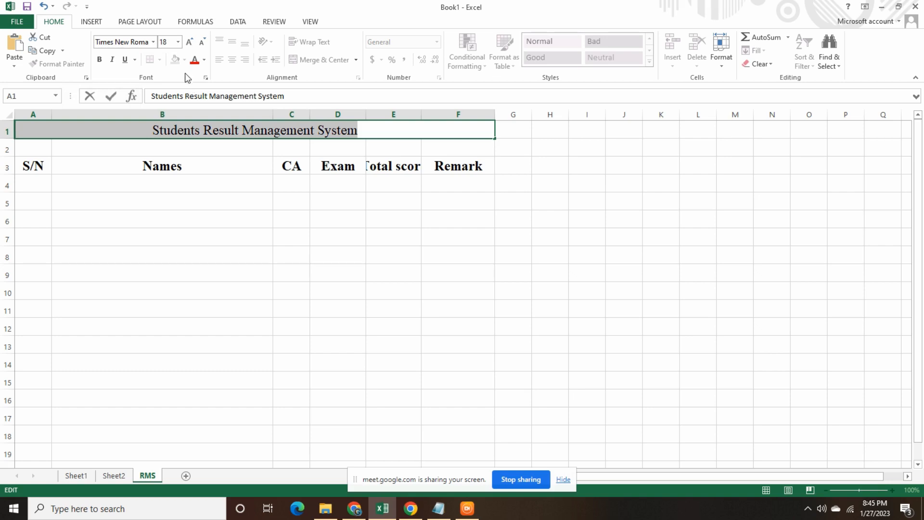
Make the title text green, bold and size 26
{"action": "left_click", "coordinate": [204, 59]}
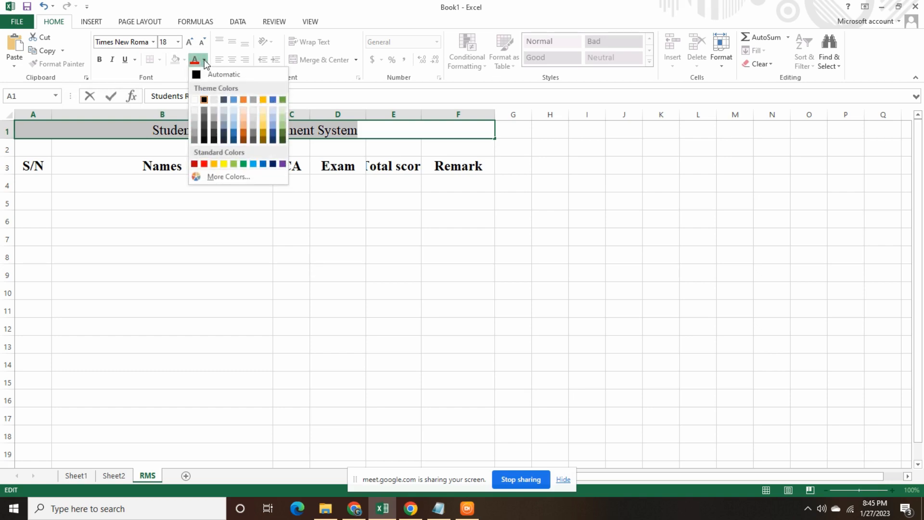
{"action": "left_click", "coordinate": [243, 164]}
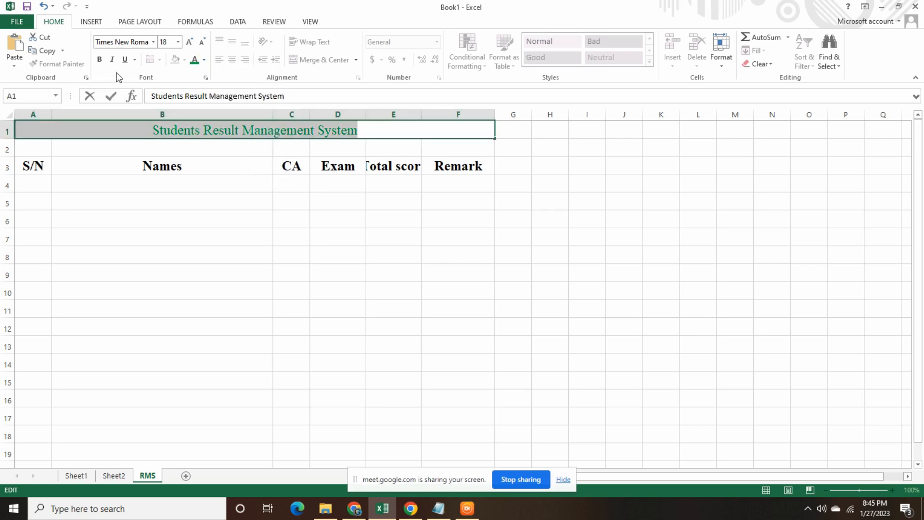
{"action": "left_click", "coordinate": [100, 60]}
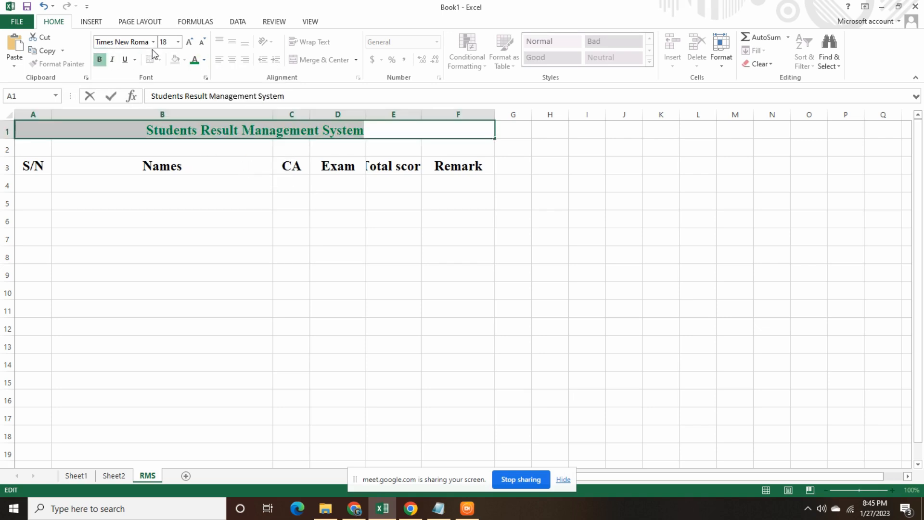
{"action": "left_click", "coordinate": [178, 42]}
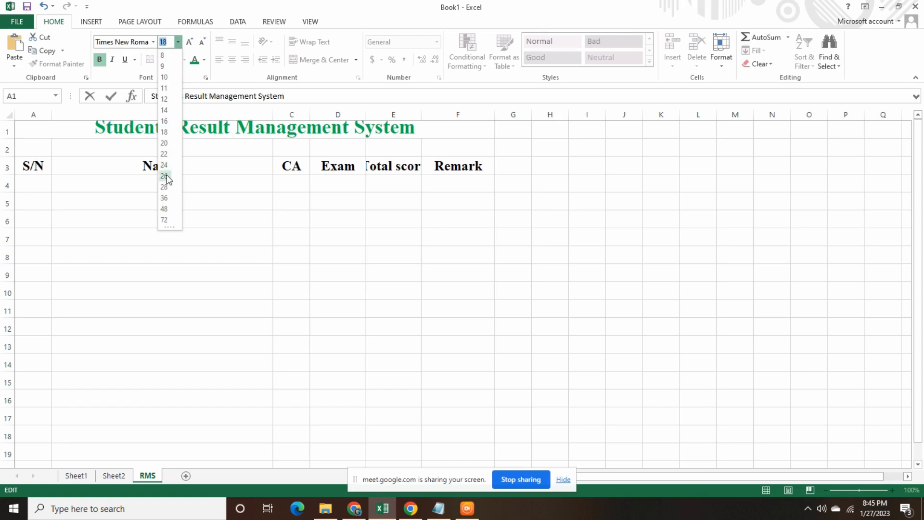
{"action": "left_click", "coordinate": [164, 176]}
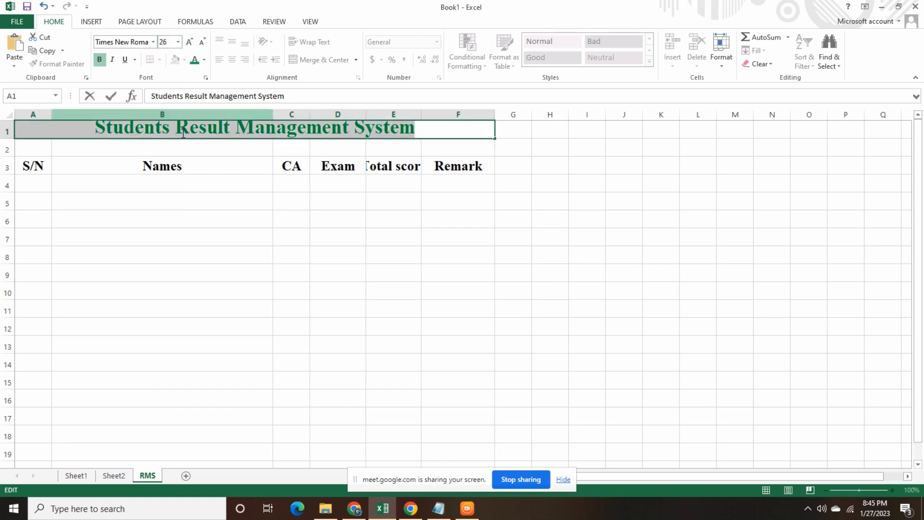
{"action": "left_click", "coordinate": [32, 132]}
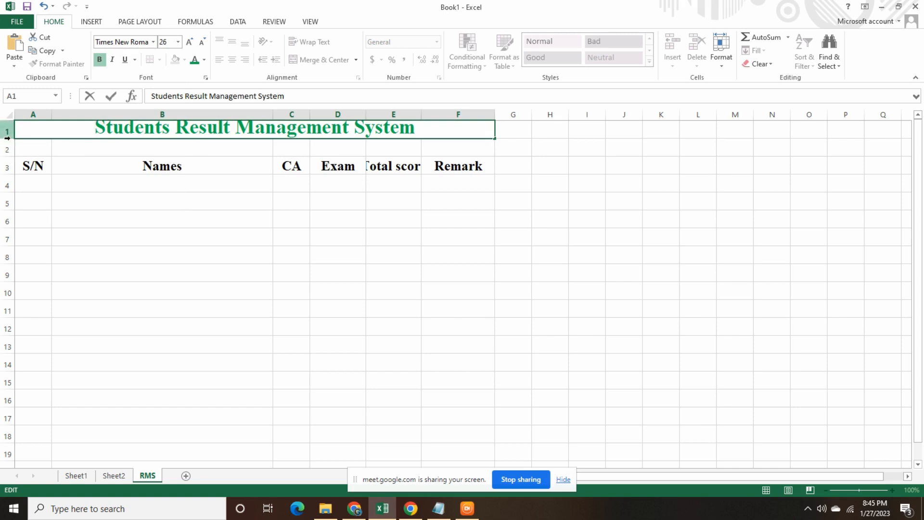
Raise row 1 to about 37.5 points high and select the title area A1:F2
{"action": "left_click", "coordinate": [7, 131]}
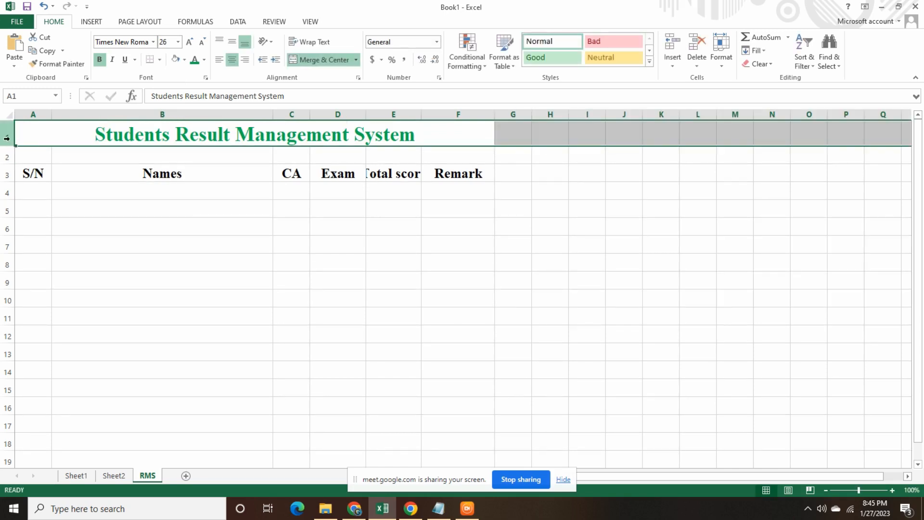
{"action": "left_click_drag", "start_coordinate": [8, 146], "coordinate": [9, 153]}
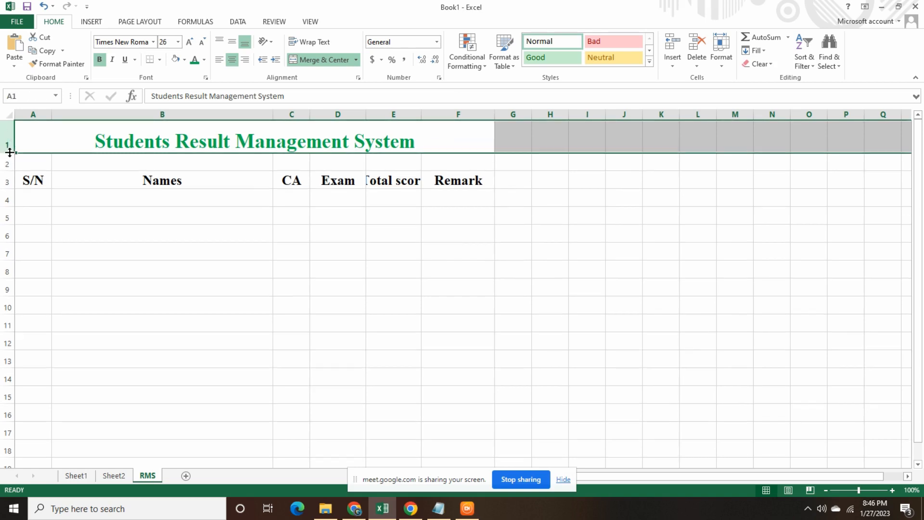
{"action": "left_click", "coordinate": [435, 143]}
{"action": "left_click_drag", "start_coordinate": [466, 165], "coordinate": [72, 130]}
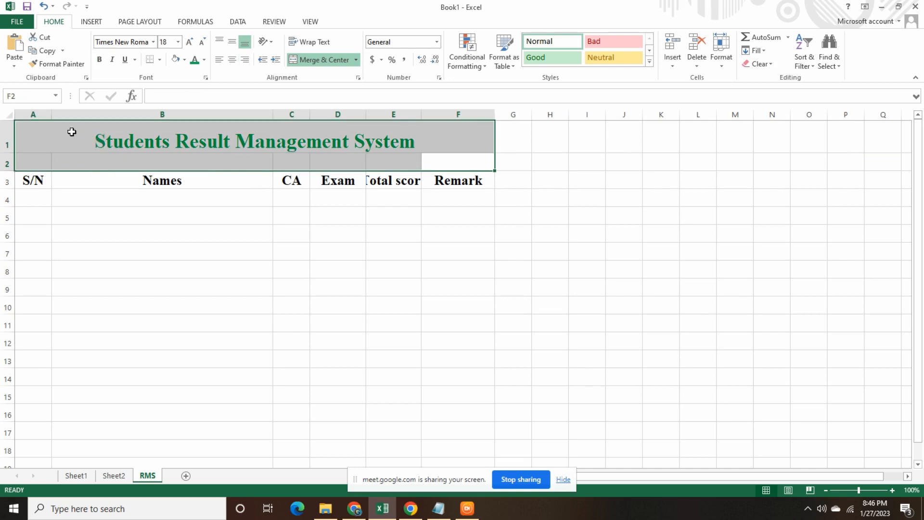
{"action": "left_click", "coordinate": [184, 60]}
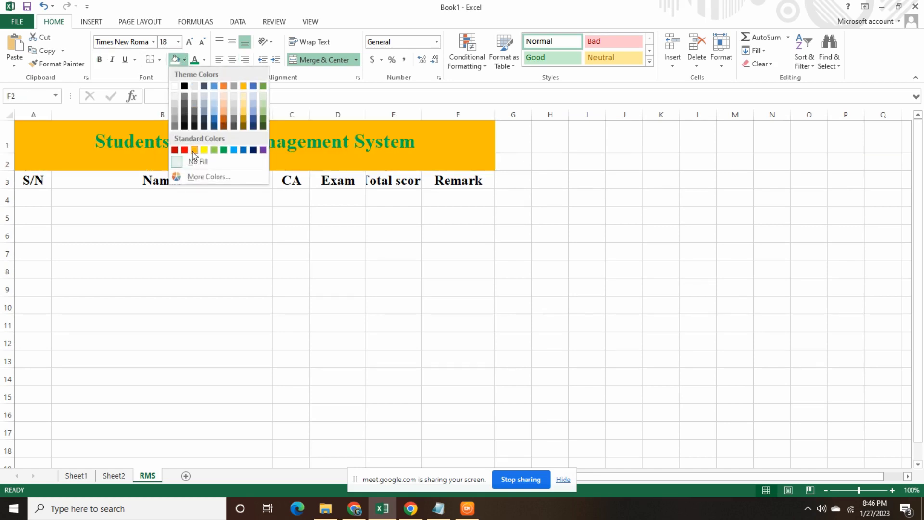
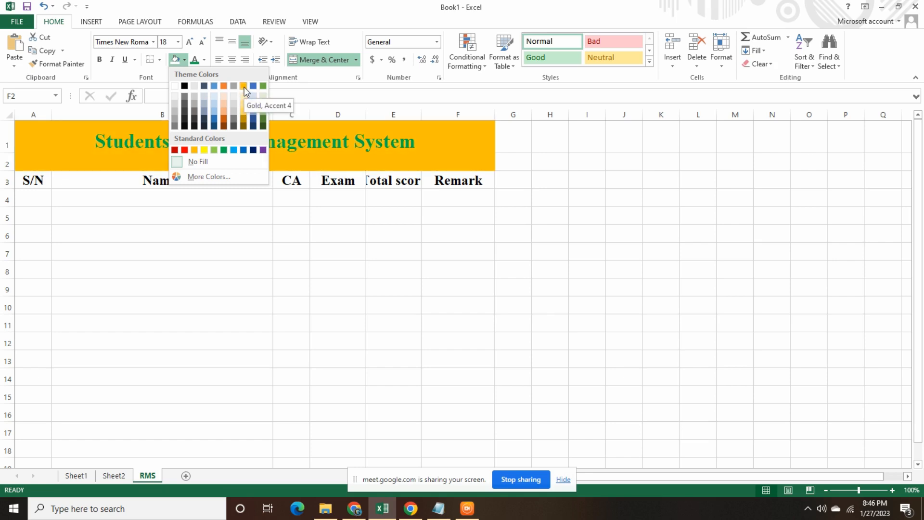
Fill the title rows A1:F2 with Gold, Accent 4
{"action": "left_click", "coordinate": [244, 108]}
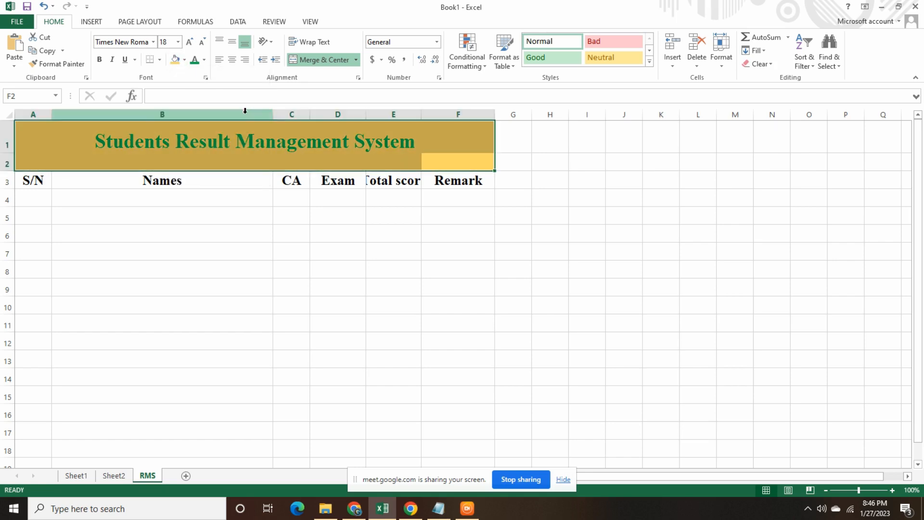
{"action": "left_click", "coordinate": [385, 160]}
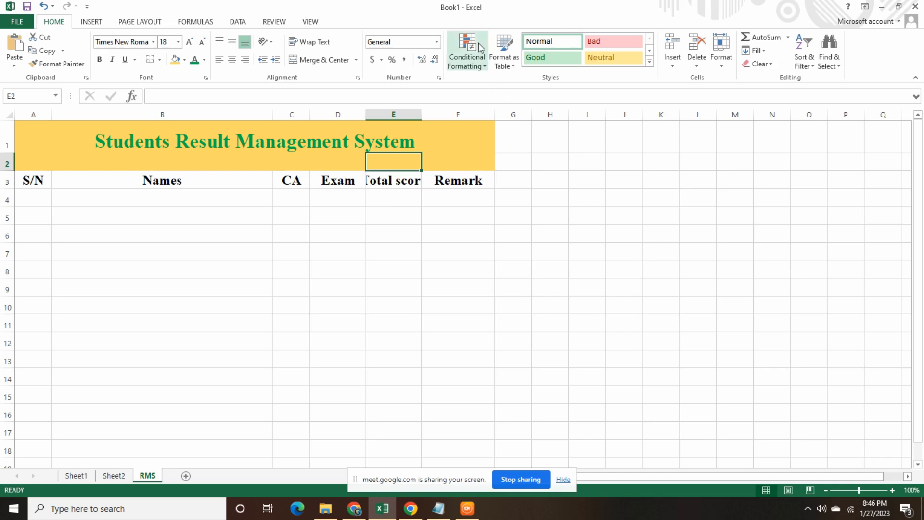
{"action": "left_click", "coordinate": [672, 67]}
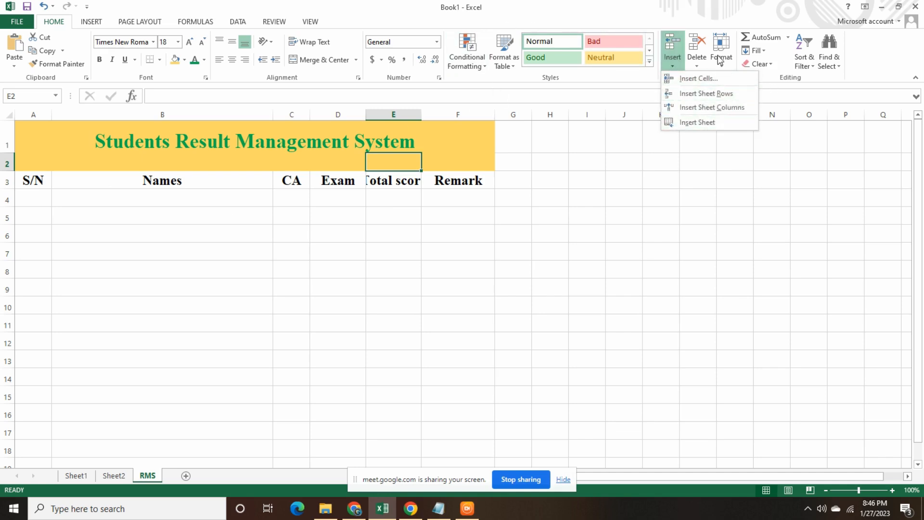
{"action": "left_click", "coordinate": [463, 5]}
Select cell A4, the first cell under S/N
{"action": "left_click", "coordinate": [249, 195]}
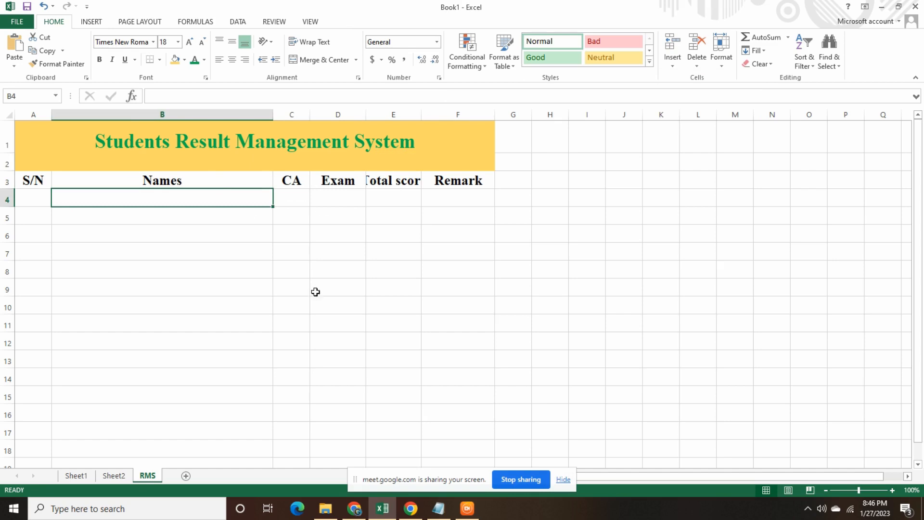
{"action": "scroll", "coordinate": [292, 212], "scroll_direction": "down", "scroll_amount": 7}
{"action": "scroll", "coordinate": [235, 224], "scroll_direction": "up", "scroll_amount": 7}
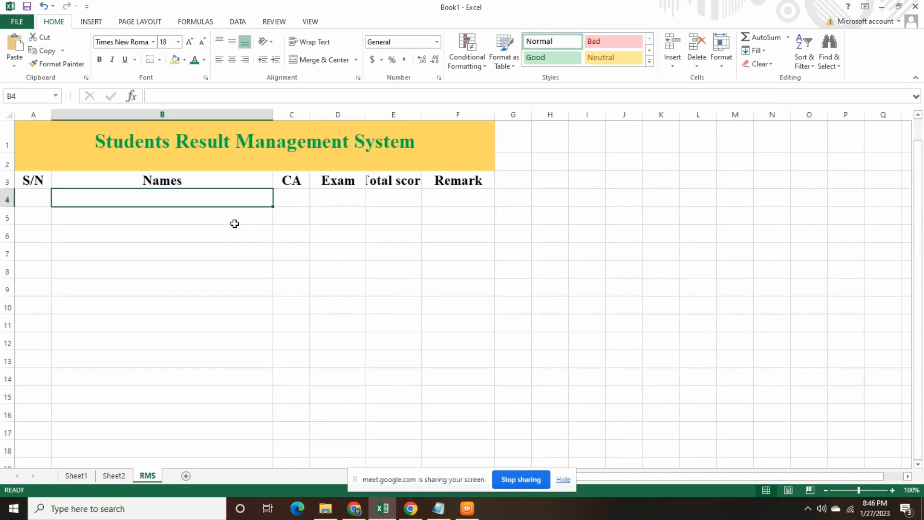
{"action": "left_click", "coordinate": [43, 200]}
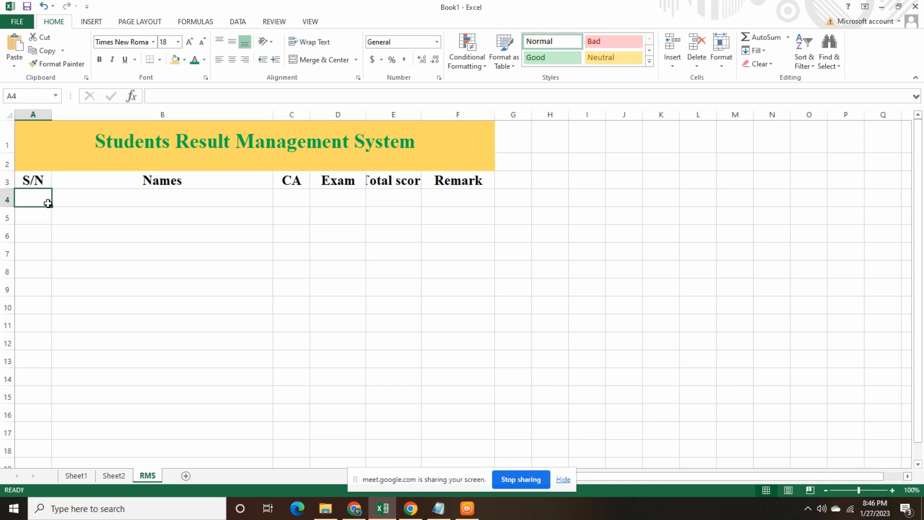
Enter serial numbers 1 through 10 down cells A4:A13
{"action": "type", "text": "1"}
{"action": "key", "text": "Return"}
{"action": "type", "text": "2 3"}
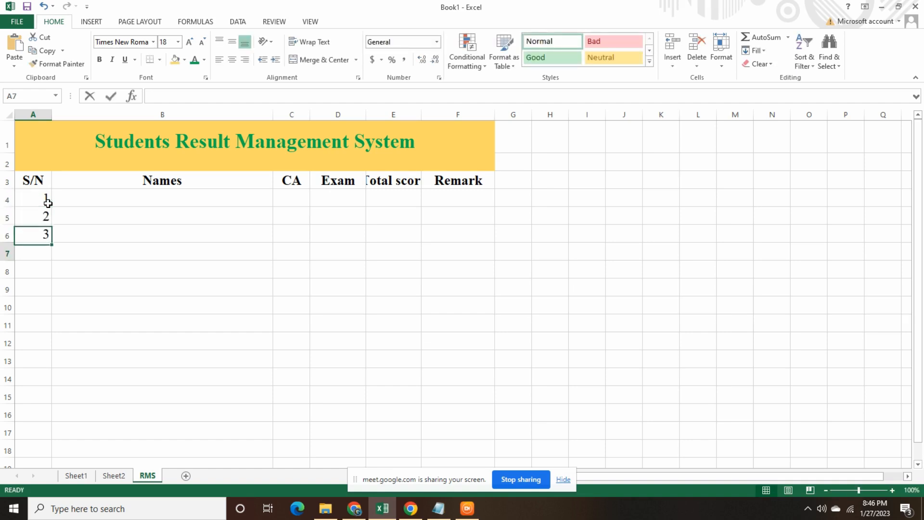
{"action": "type", "text": " 4 5 6"}
{"action": "key", "text": "Return"}
{"action": "type", "text": "8"}
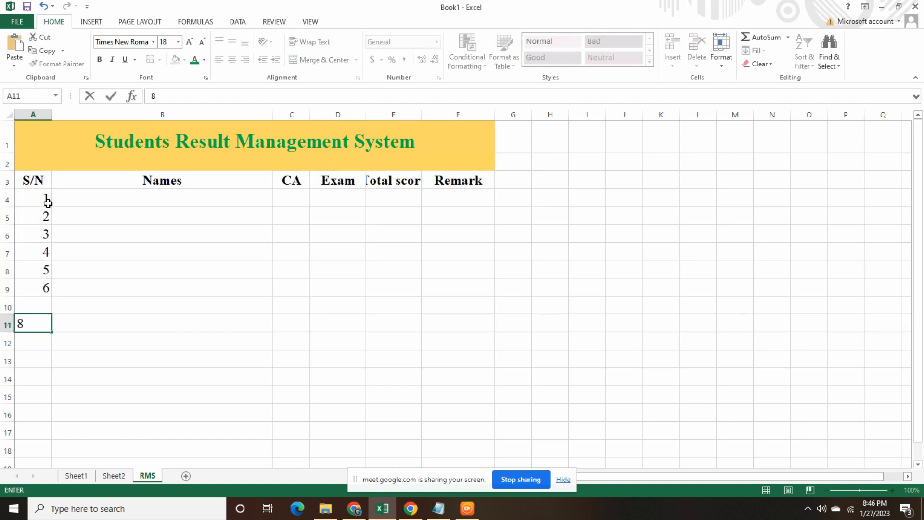
{"action": "key", "text": "Up"}
{"action": "type", "text": "7"}
{"action": "key", "text": "Return"}
{"action": "key", "text": "Return"}
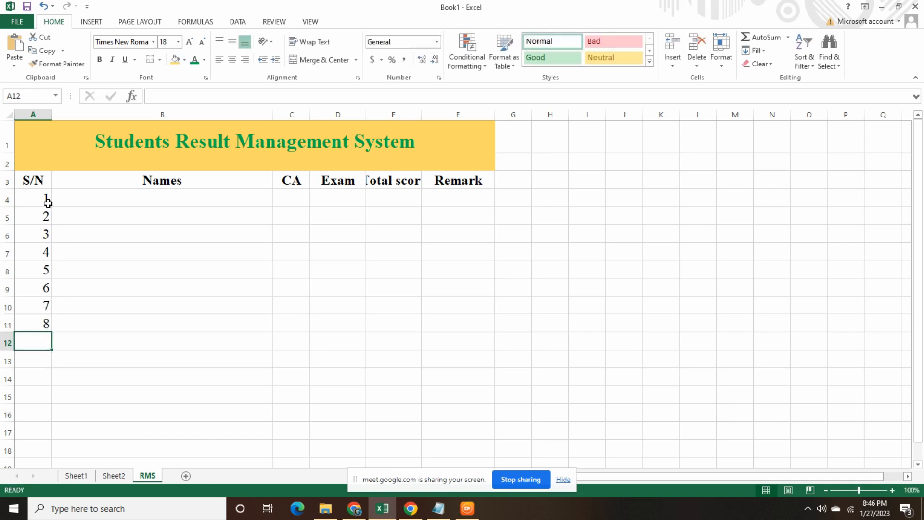
{"action": "type", "text": "9"}
{"action": "key", "text": "Return"}
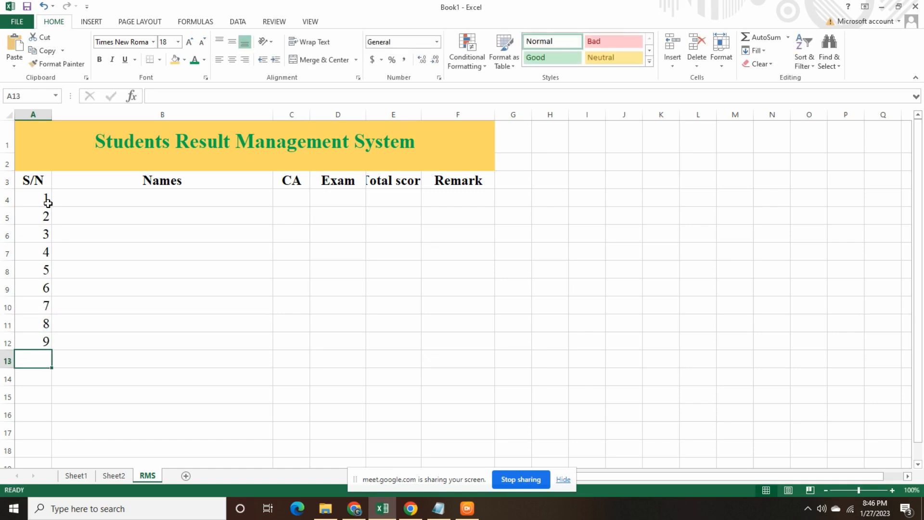
{"action": "type", "text": "10"}
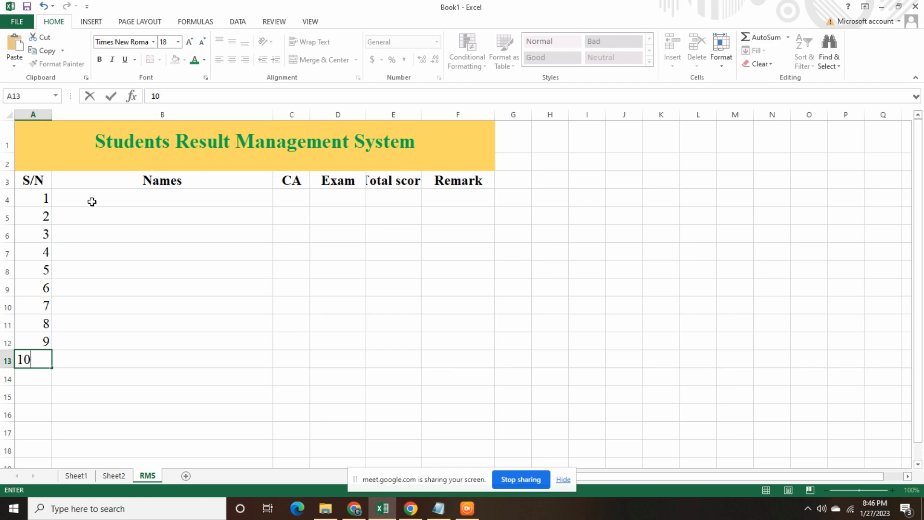
{"action": "left_click", "coordinate": [115, 201]}
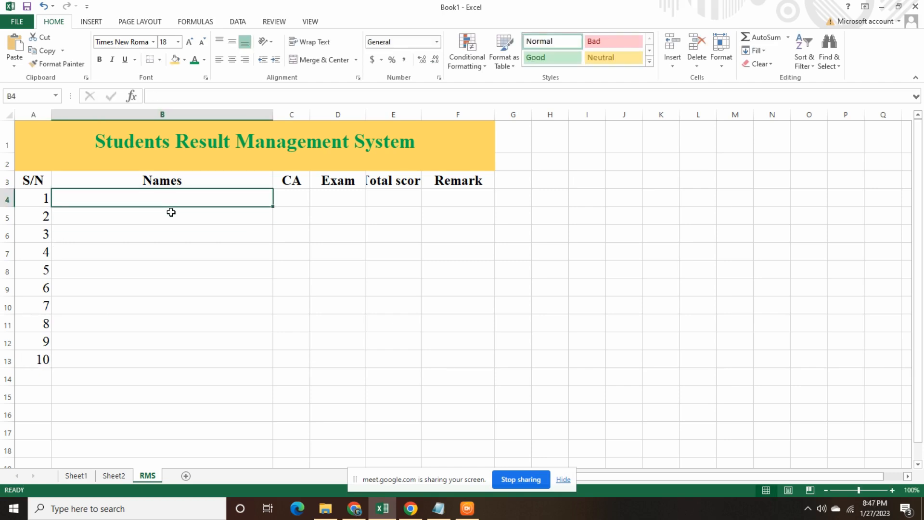
Type five student names into B4:B8, correcting a typo in the fourth name
{"action": "type", "text": "Philip"}
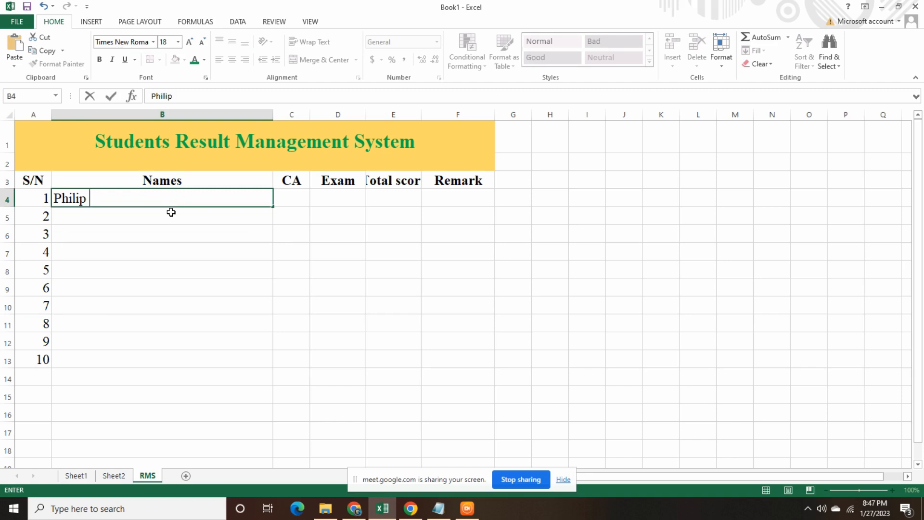
{"action": "type", "text": " Augustine"}
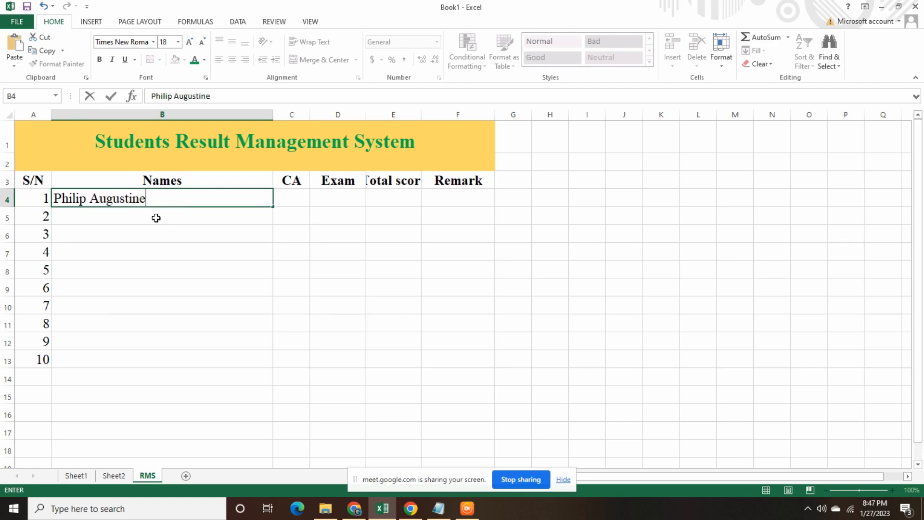
{"action": "left_click", "coordinate": [156, 218]}
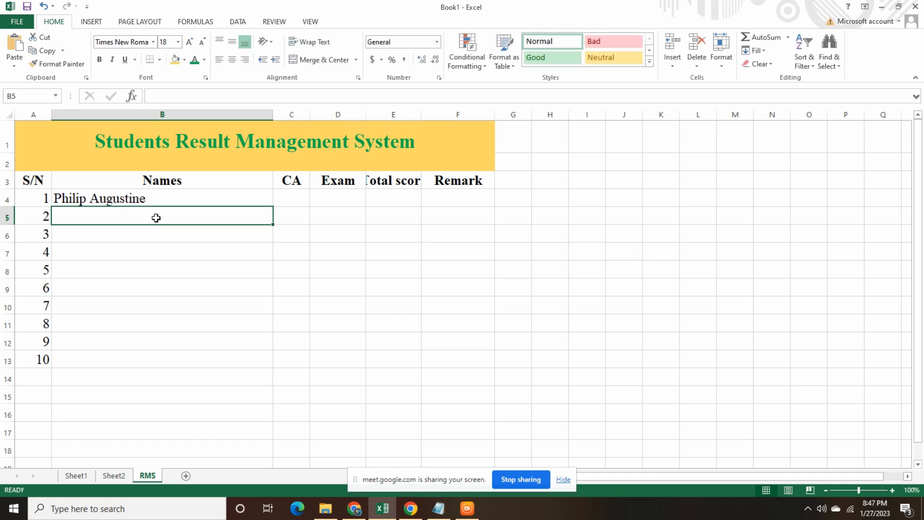
{"action": "type", "text": "Oliver"}
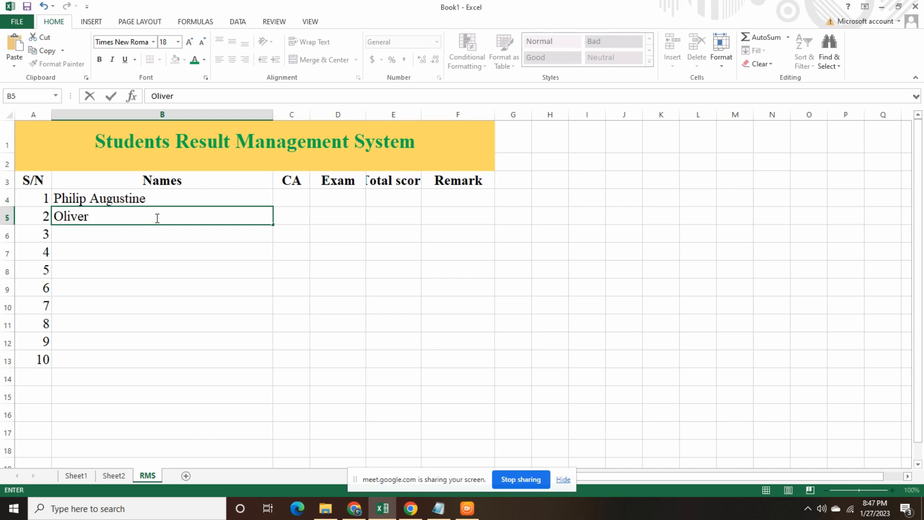
{"action": "type", "text": " Michael"}
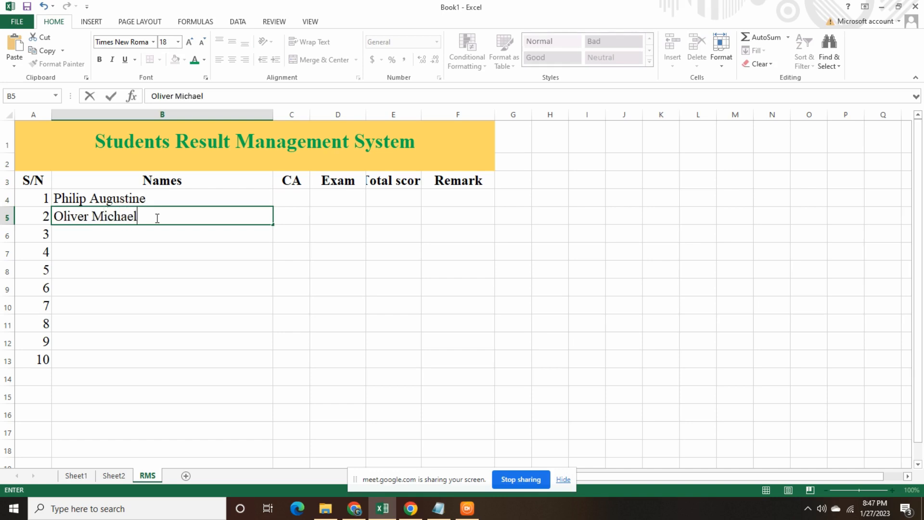
{"action": "left_click", "coordinate": [136, 237]}
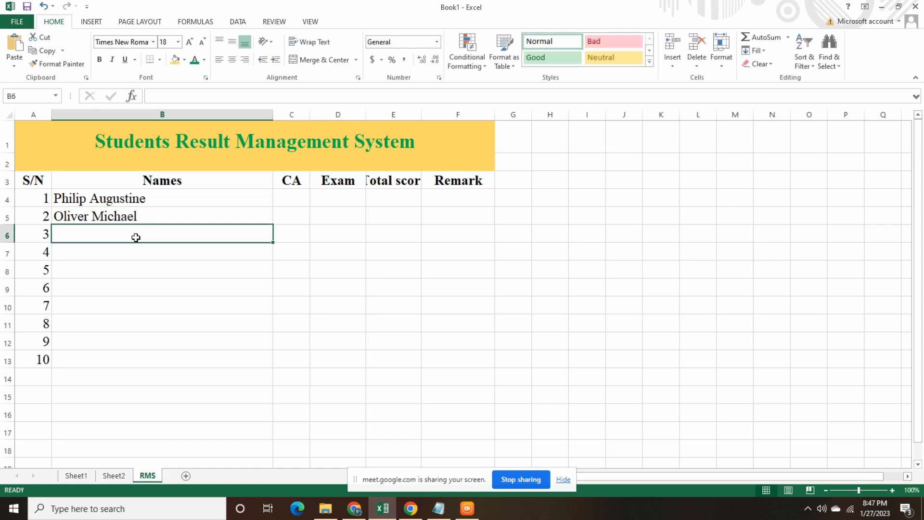
{"action": "type", "text": "Bush "}
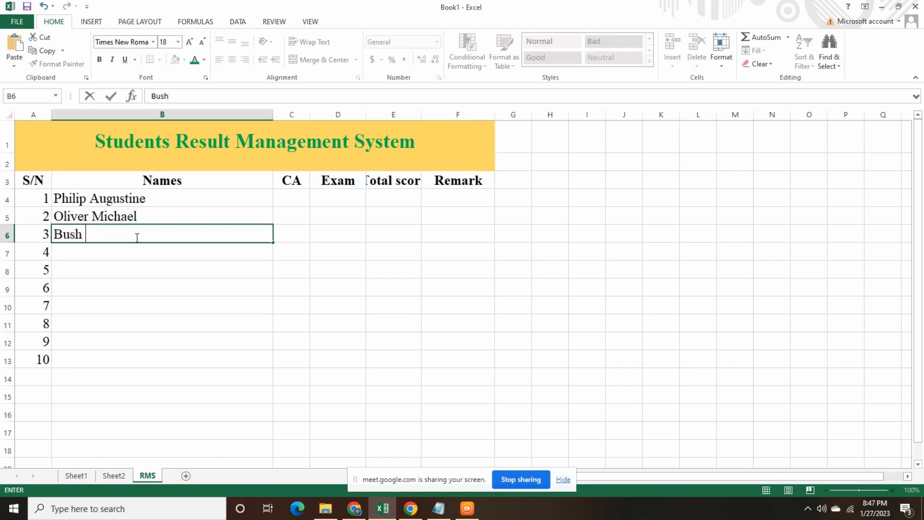
{"action": "type", "text": "Tree"}
{"action": "key", "text": "Return"}
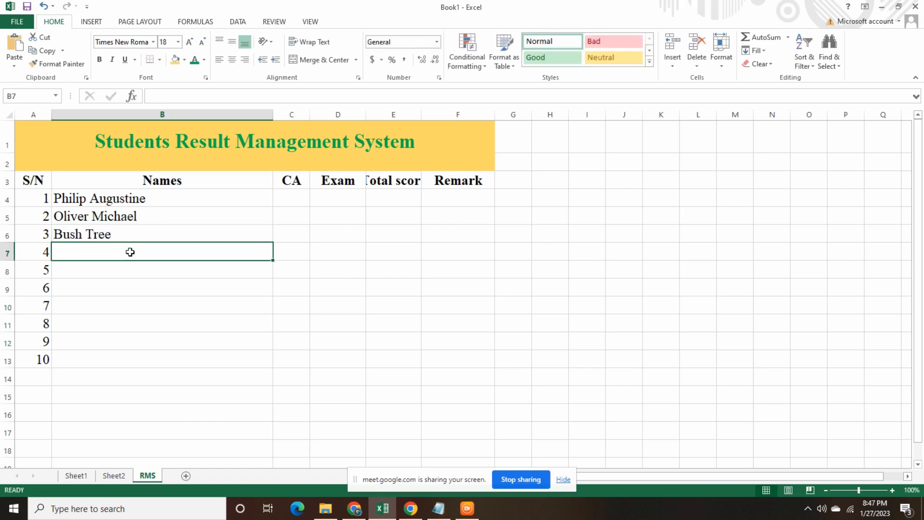
{"action": "type", "text": "Ke"}
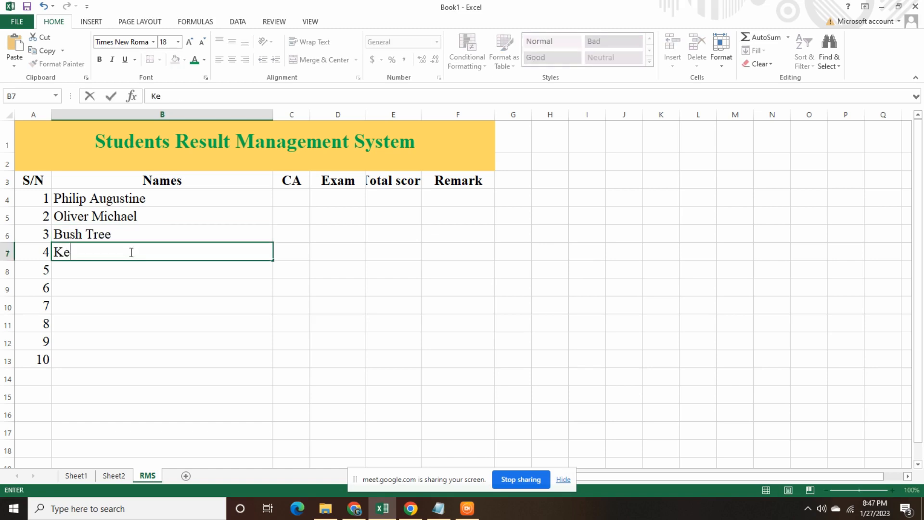
{"action": "type", "text": "ttle POt"}
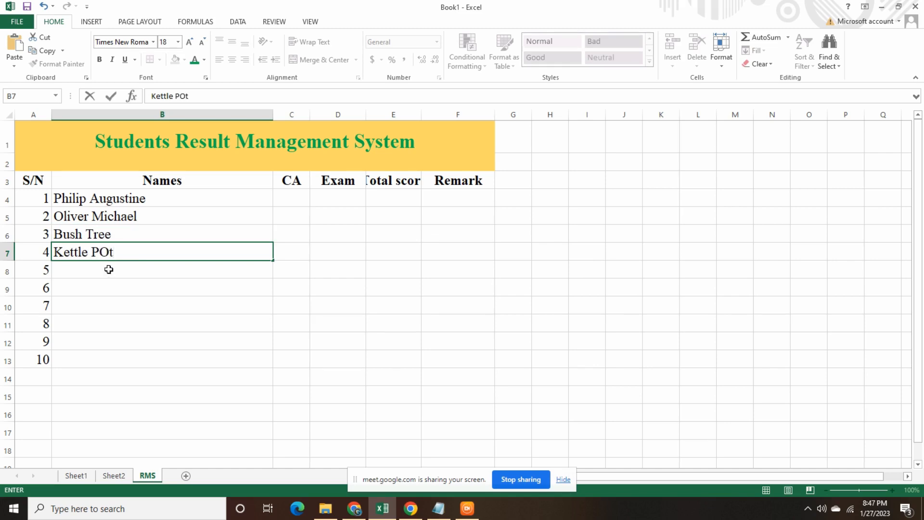
{"action": "key", "text": "BackSpace"}
{"action": "key", "text": "BackSpace"}
{"action": "type", "text": "ot"}
{"action": "key", "text": "Return"}
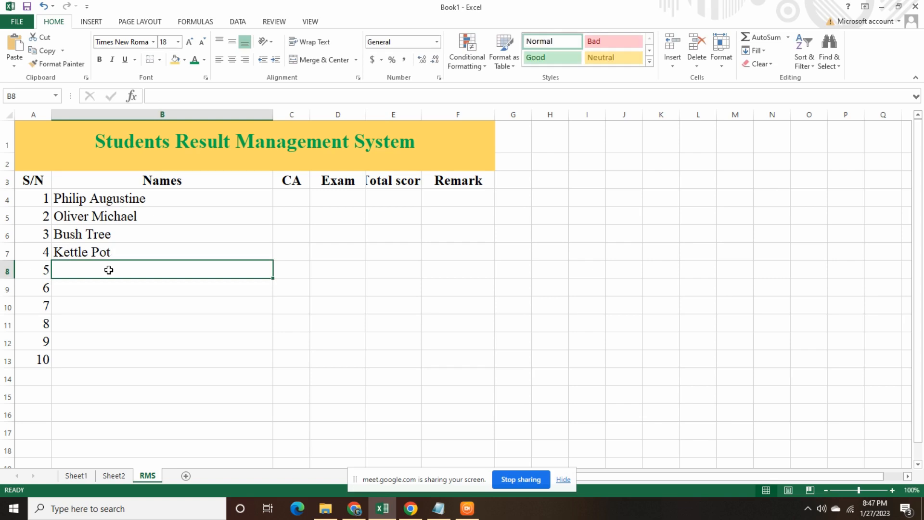
{"action": "type", "text": "Bu"}
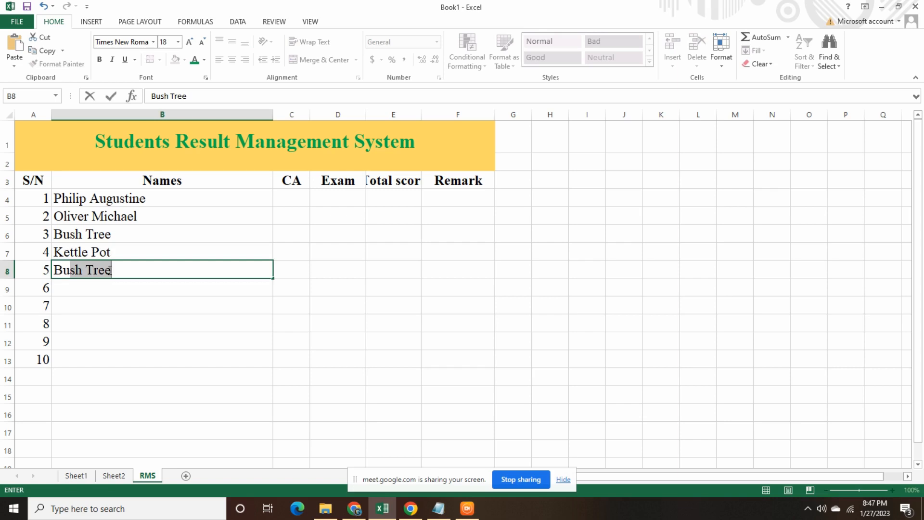
{"action": "type", "text": "cky "}
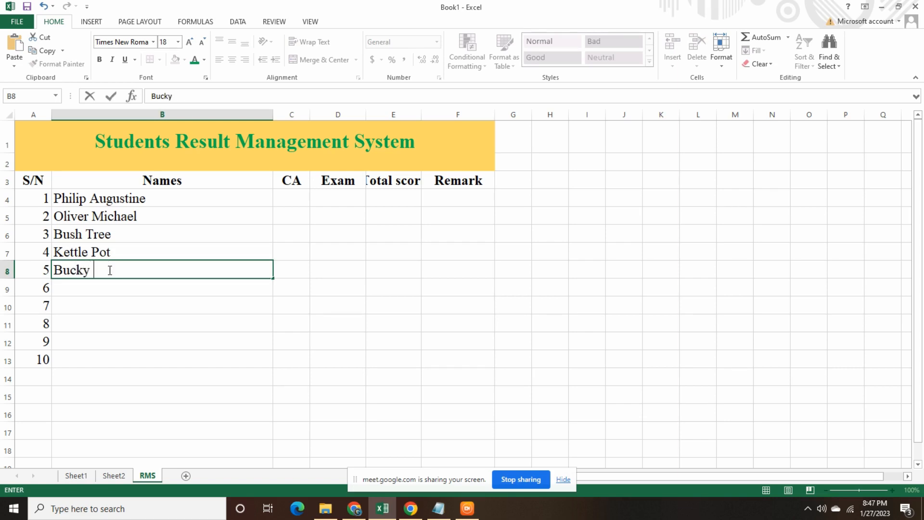
{"action": "type", "text": "Bounce"}
{"action": "left_click", "coordinate": [110, 287]}
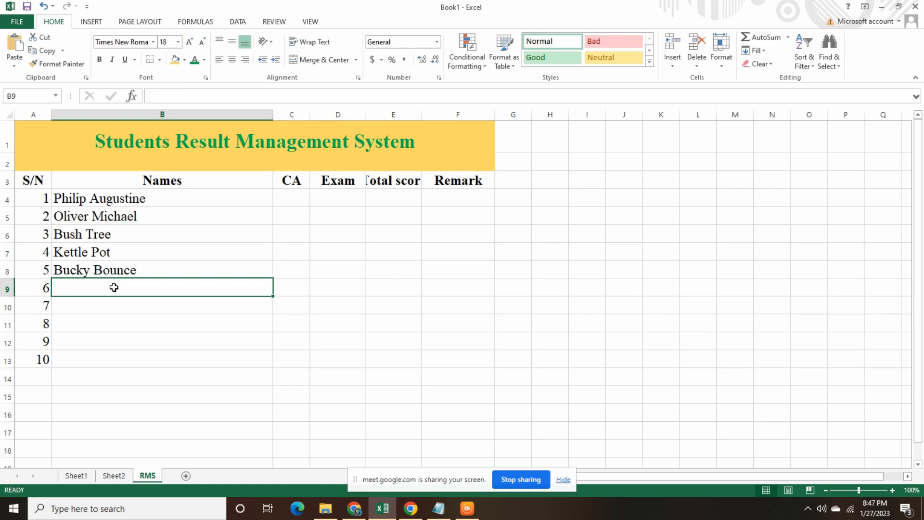
Type the sixth, seventh and eighth student names into B9:B11
{"action": "type", "text": "Tu"}
{"action": "key", "text": "BackSpace"}
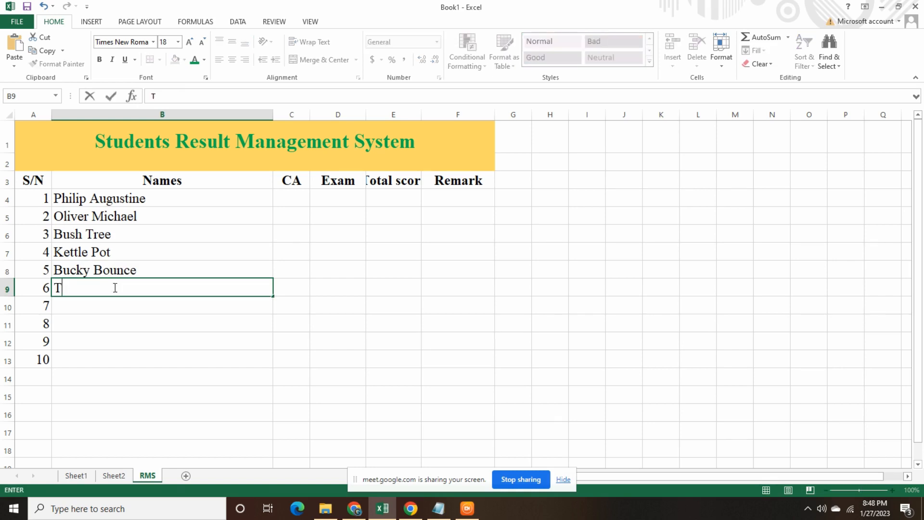
{"action": "type", "text": "ina Cool"}
{"action": "left_click", "coordinate": [139, 312]}
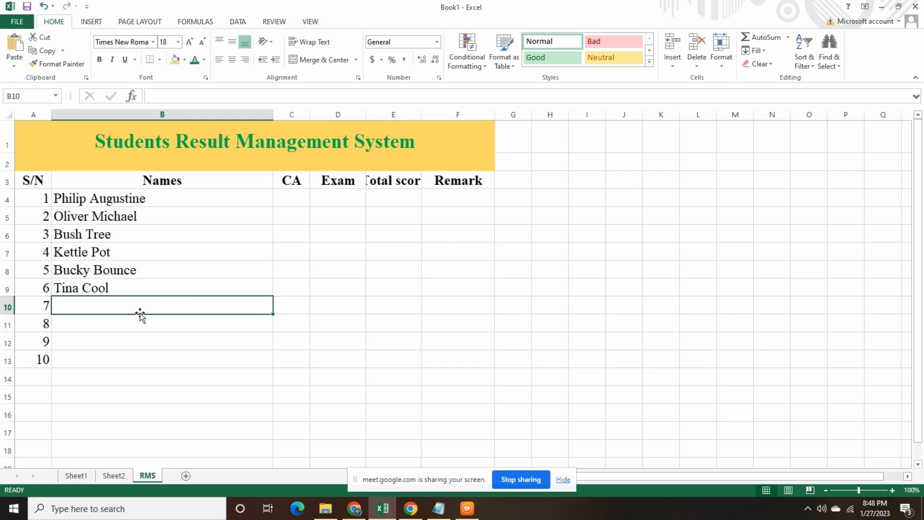
{"action": "type", "text": "Samuel"}
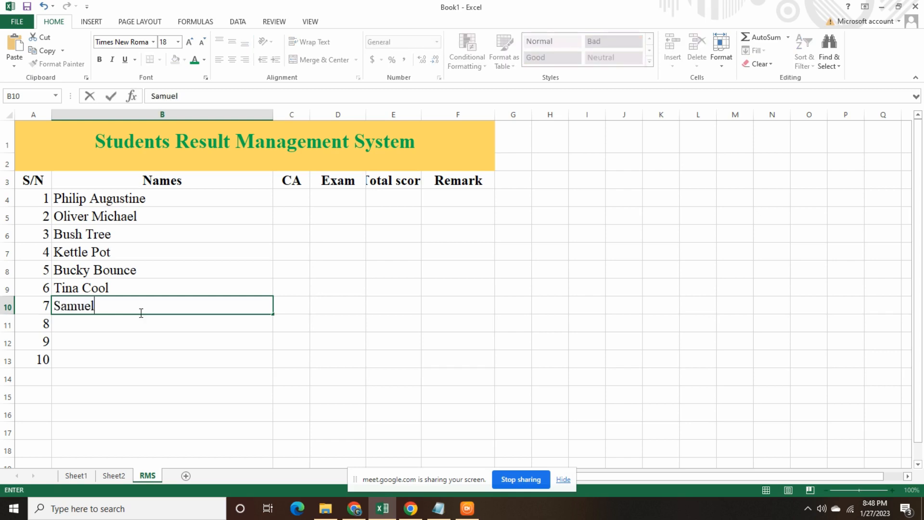
{"action": "type", "text": " Timothy"}
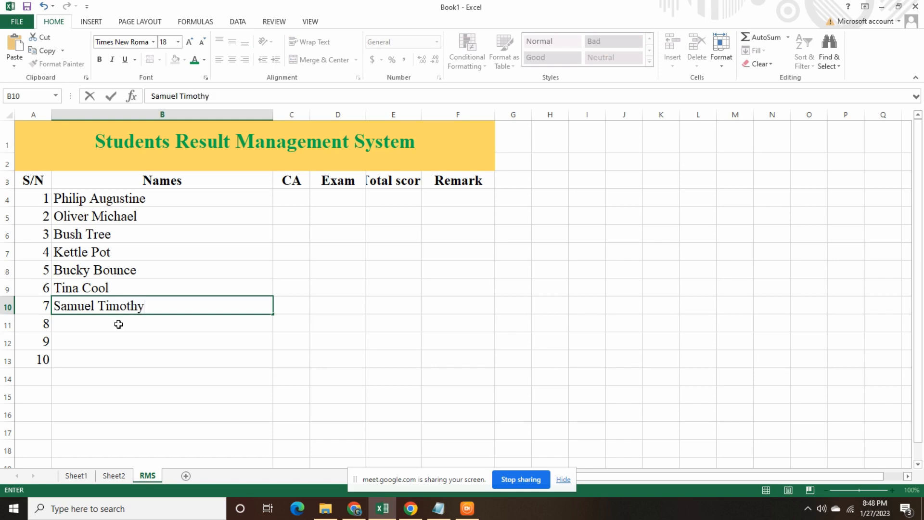
{"action": "left_click", "coordinate": [119, 324]}
{"action": "type", "text": "Abel"}
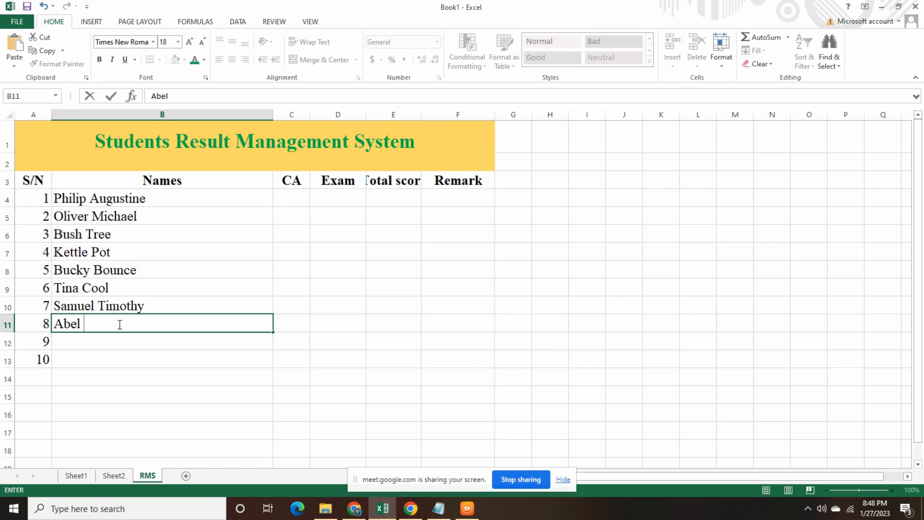
{"action": "type", "text": " Chris"}
{"action": "left_click", "coordinate": [129, 346]}
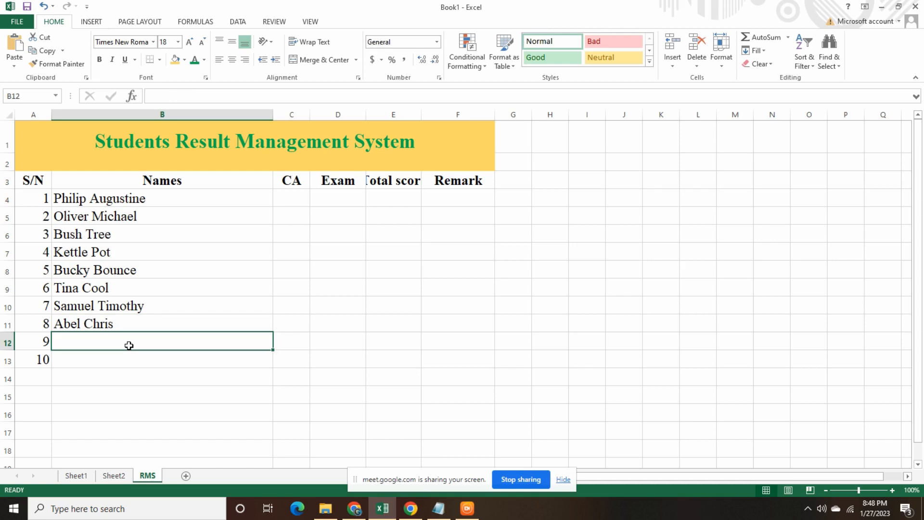
Type the ninth and tenth student names into B12 and B13, fixing typos
{"action": "type", "text": "Sav"}
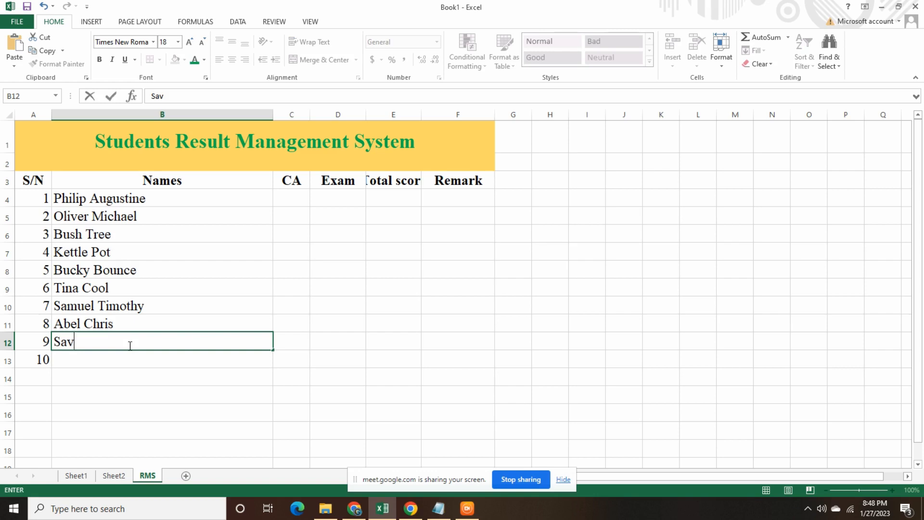
{"action": "key", "text": "BackSpace"}
{"action": "type", "text": "lvation Praise"}
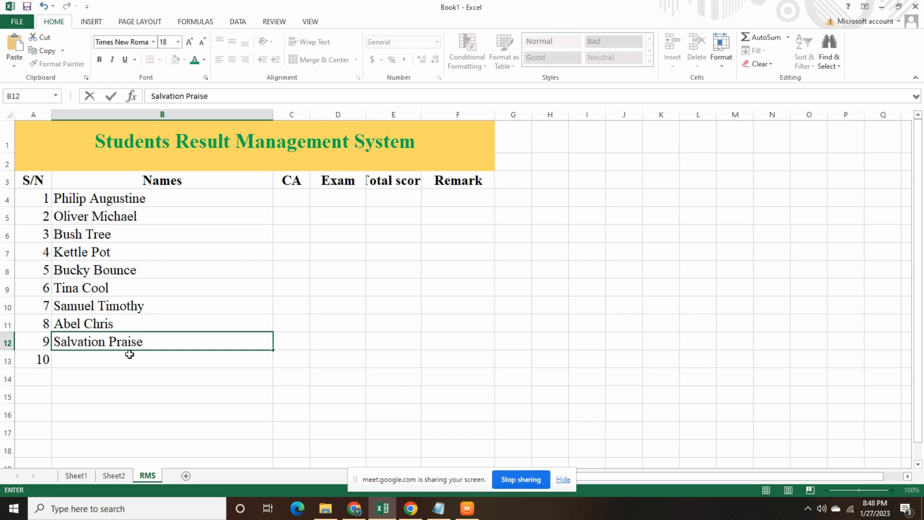
{"action": "left_click", "coordinate": [131, 356]}
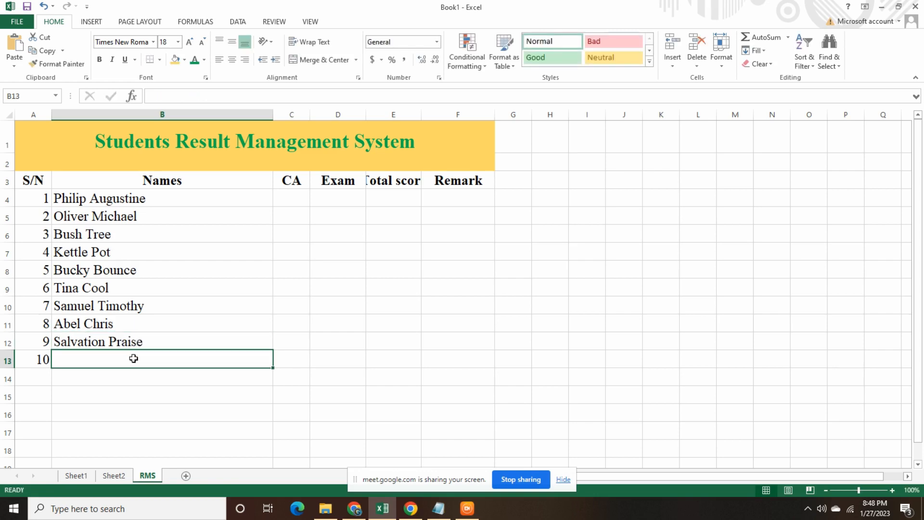
{"action": "type", "text": "anio"}
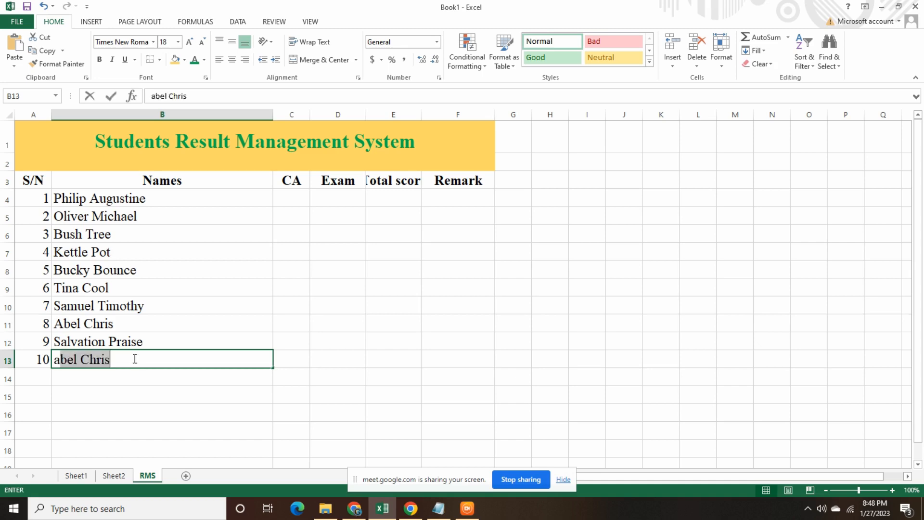
{"action": "key", "text": "BackSpace"}
{"action": "key", "text": "BackSpace"}
{"action": "key", "text": "BackSpace"}
{"action": "key", "text": "BackSpace"}
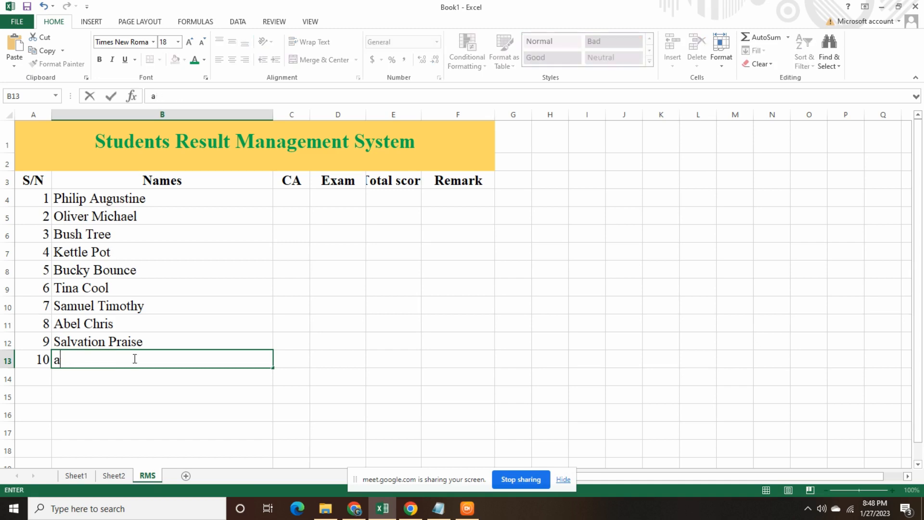
{"action": "type", "text": "Ani"}
{"action": "type", "text": "o"}
{"action": "key", "text": "BackSpace"}
{"action": "type", "text": "ionting "}
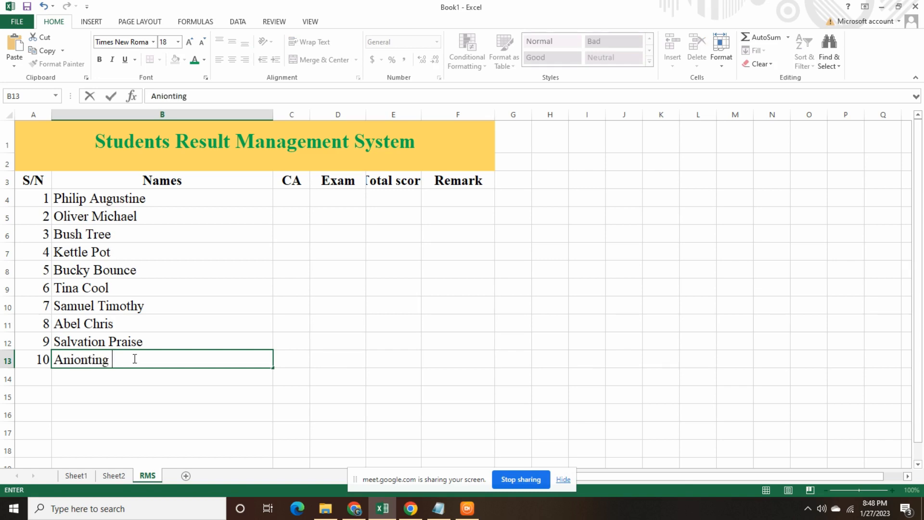
{"action": "type", "text": "Church"}
Commit the tenth name, then merge and center cells A2:F2
{"action": "left_click", "coordinate": [211, 265]}
{"action": "left_click_drag", "start_coordinate": [153, 202], "coordinate": [150, 358]}
{"action": "left_click", "coordinate": [247, 168]}
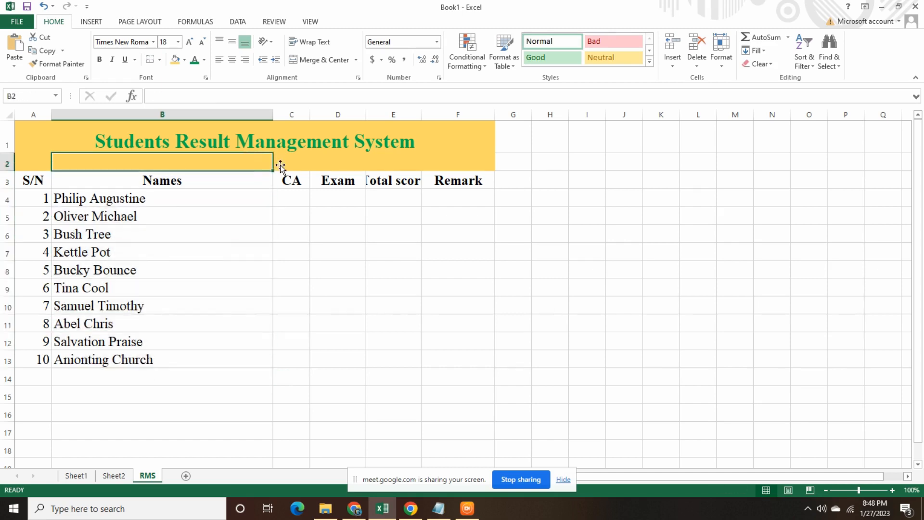
{"action": "left_click", "coordinate": [470, 161]}
{"action": "left_click_drag", "start_coordinate": [470, 162], "coordinate": [51, 167]}
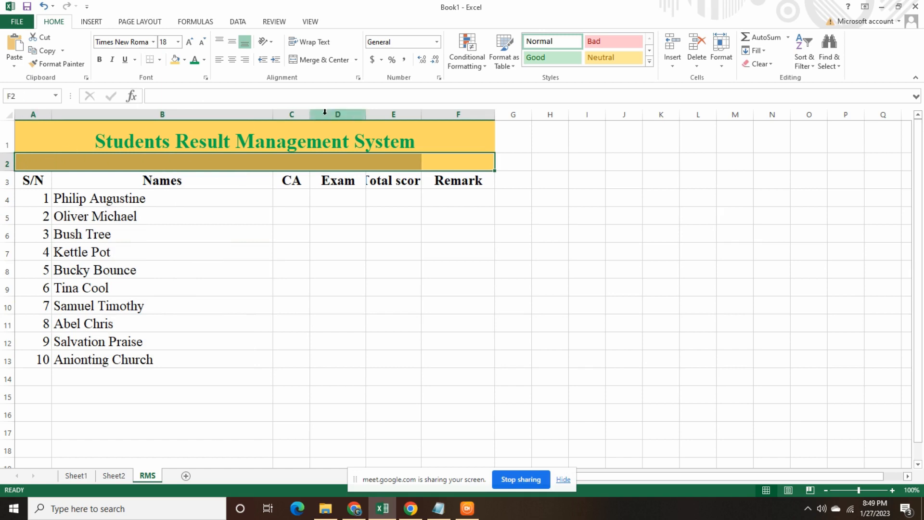
{"action": "left_click", "coordinate": [332, 59]}
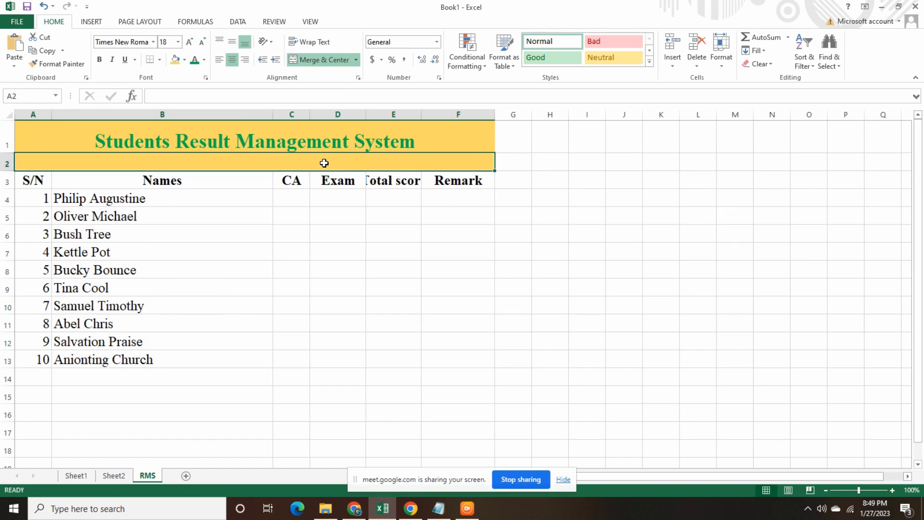
Enter the subtitle 'primary 6 comprehensive class list' in the merged row 2
{"action": "type", "text": "primar"}
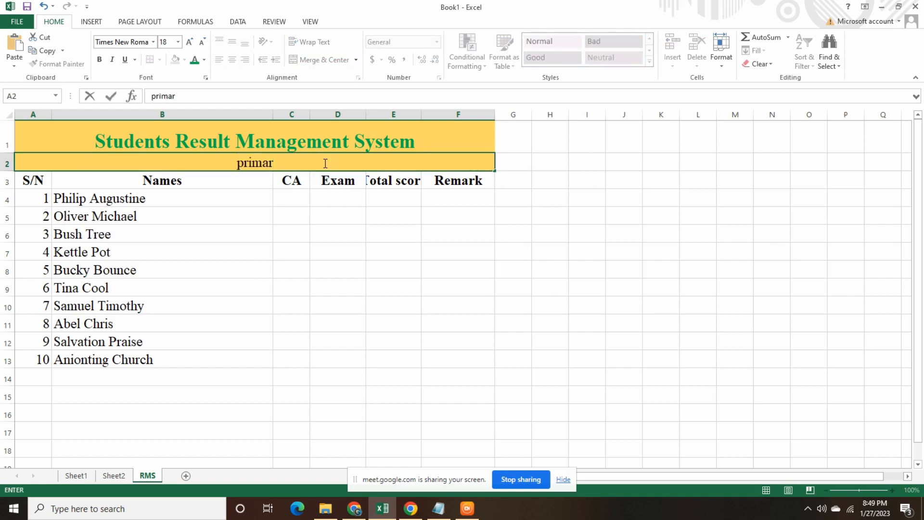
{"action": "type", "text": "y 6"}
{"action": "left_click", "coordinate": [324, 243]}
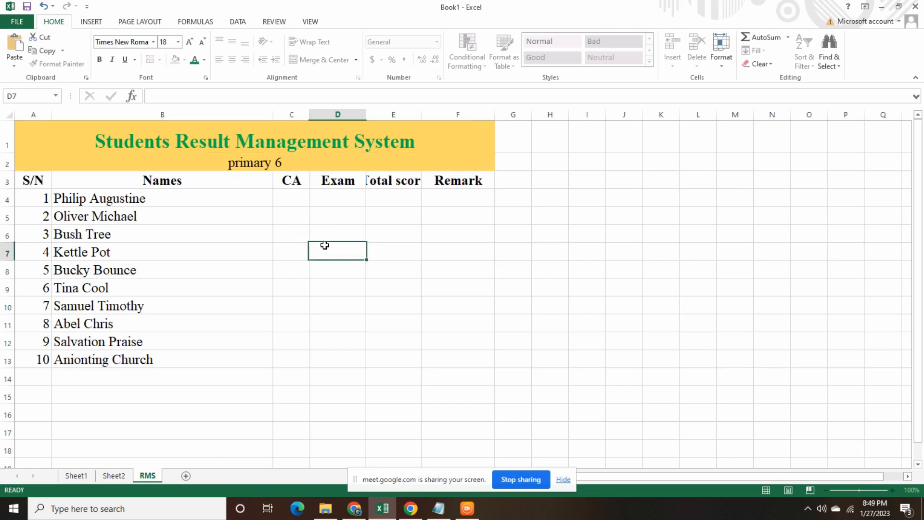
{"action": "left_click", "coordinate": [299, 163]}
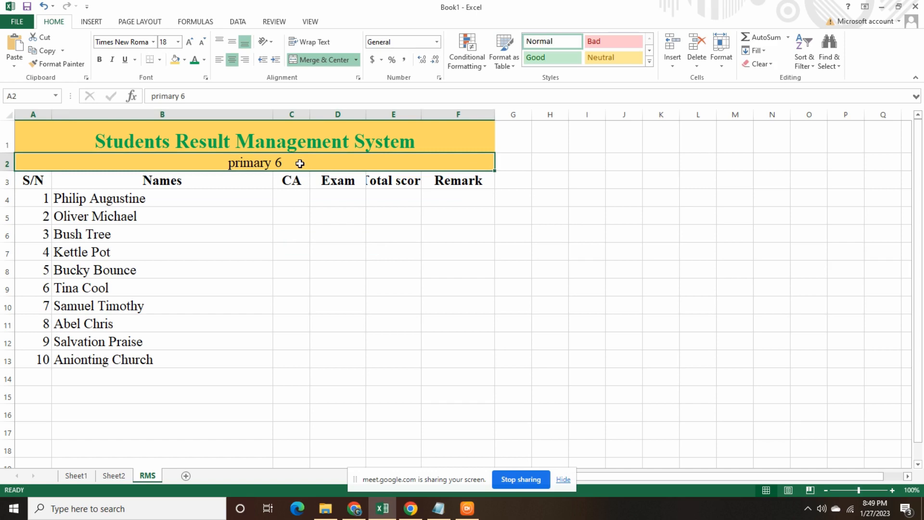
{"action": "double_click", "coordinate": [299, 162]}
{"action": "type", "text": "compr"}
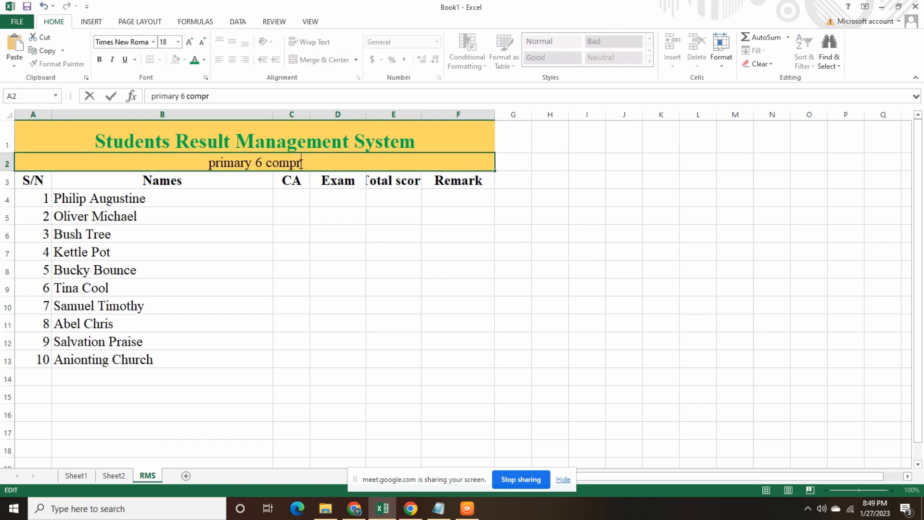
{"action": "type", "text": "ehensive "}
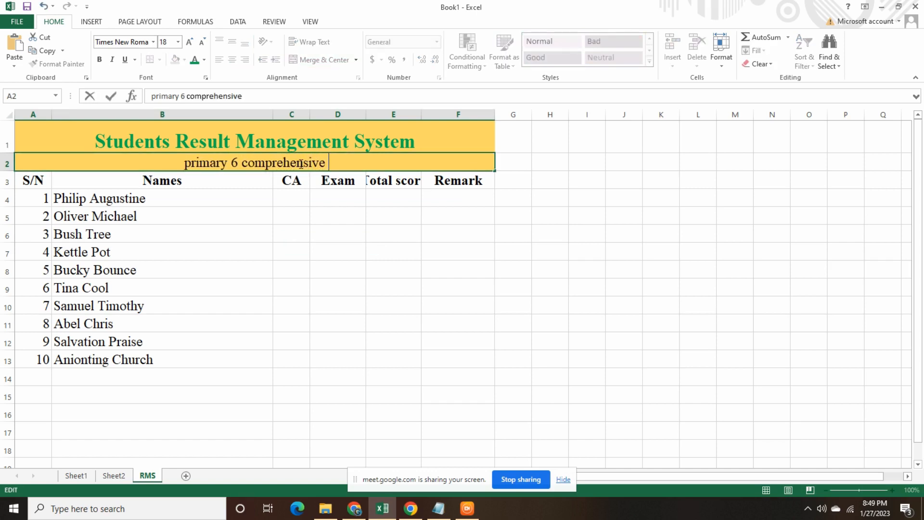
{"action": "type", "text": "class list"}
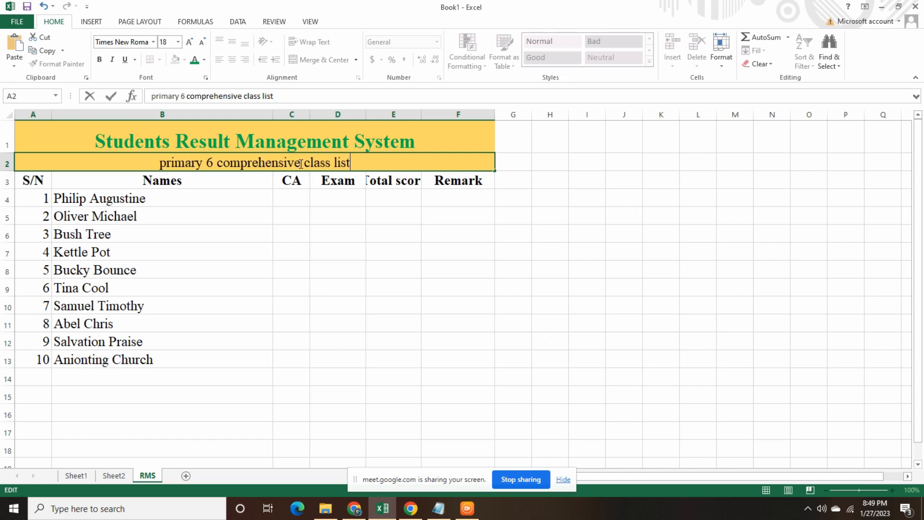
{"action": "left_click", "coordinate": [336, 216]}
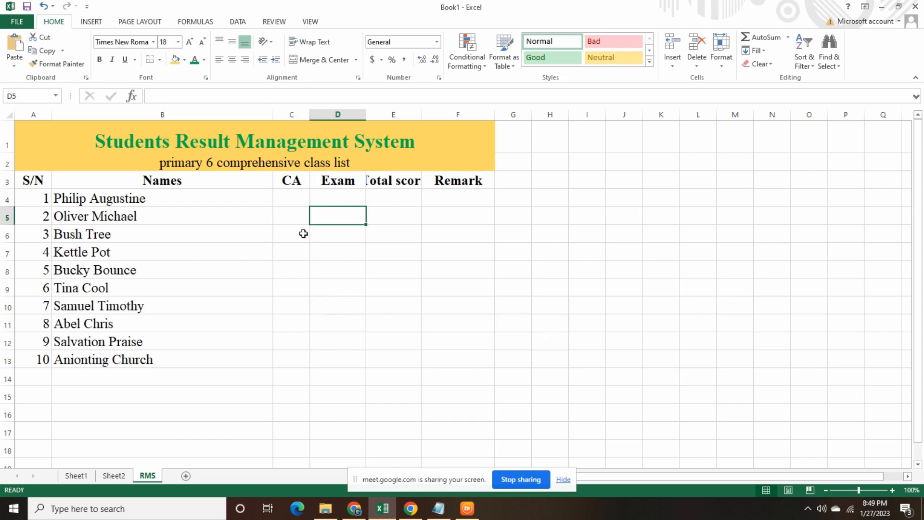
Enter CA scores 25, 8, 19, 13 and 22 into C4:C8
{"action": "left_click", "coordinate": [291, 202]}
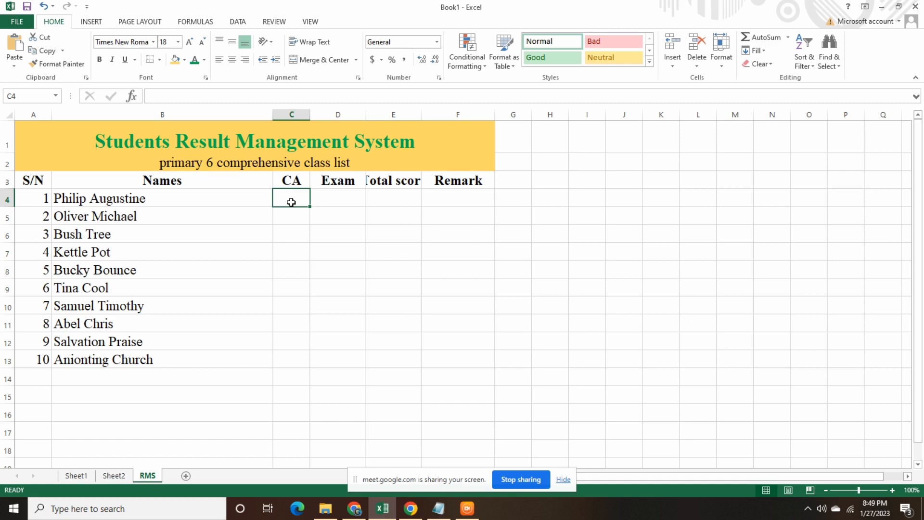
{"action": "type", "text": "25"}
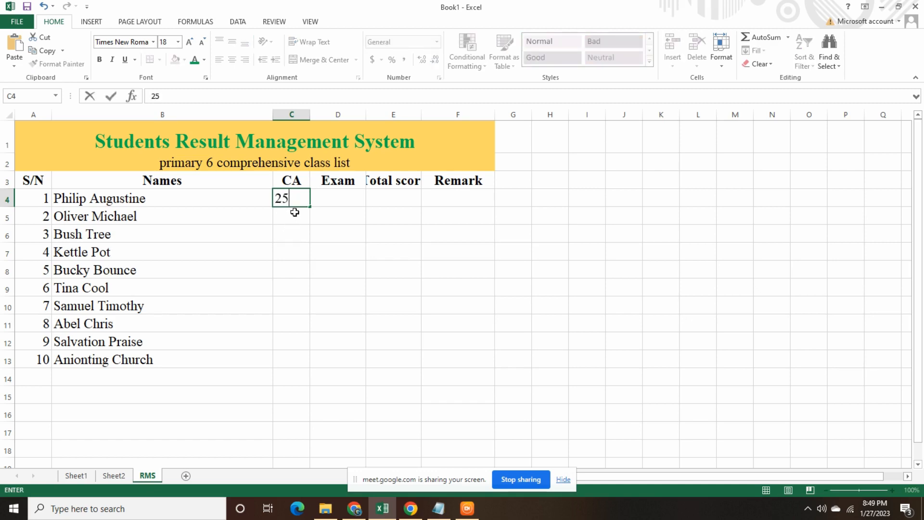
{"action": "left_click", "coordinate": [295, 212]}
{"action": "type", "text": "8"}
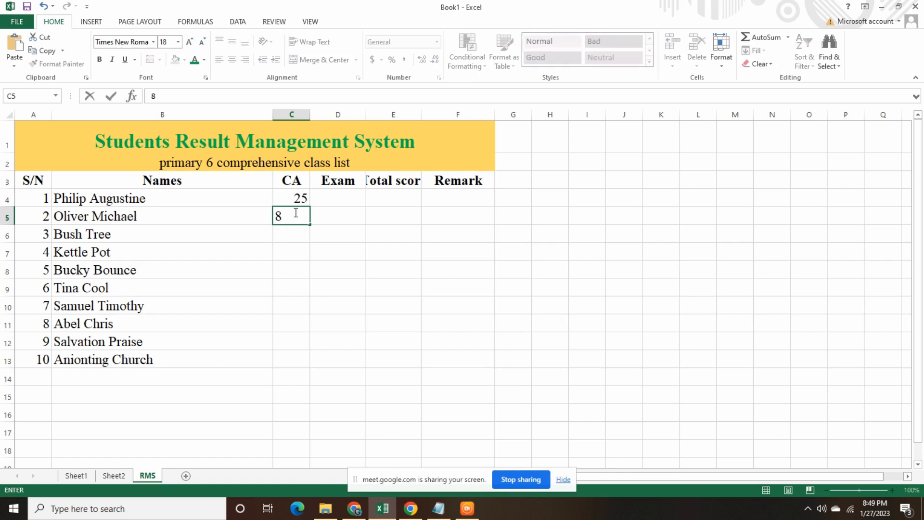
{"action": "left_click", "coordinate": [293, 232]}
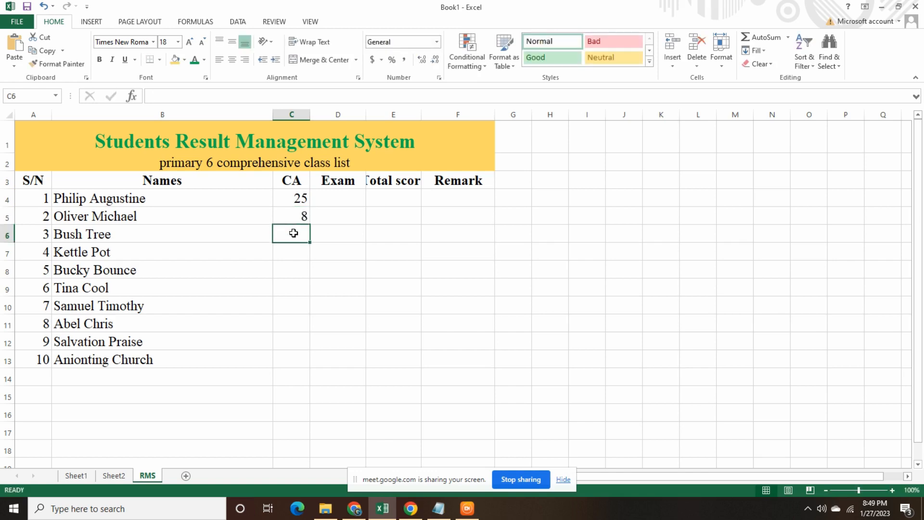
{"action": "type", "text": "19"}
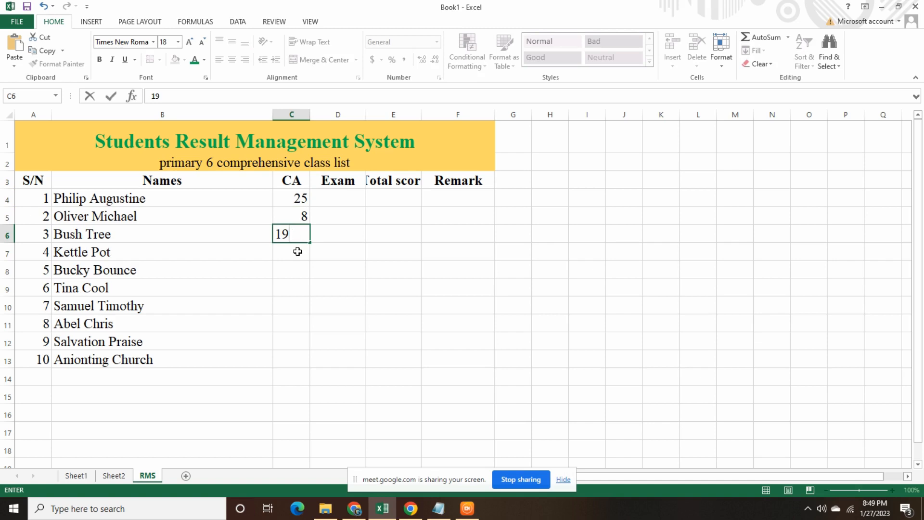
{"action": "left_click", "coordinate": [297, 252]}
{"action": "type", "text": "13"}
{"action": "left_click", "coordinate": [296, 277]}
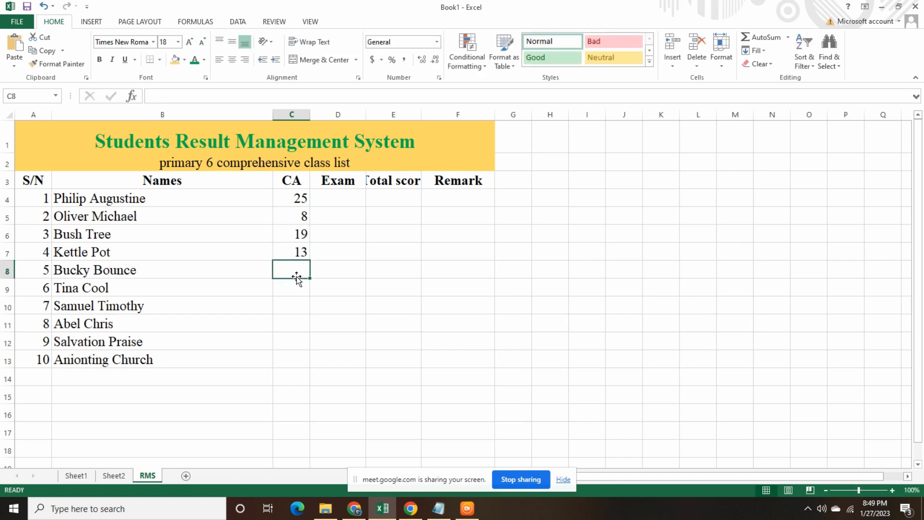
{"action": "type", "text": "22"}
{"action": "left_click", "coordinate": [294, 288]}
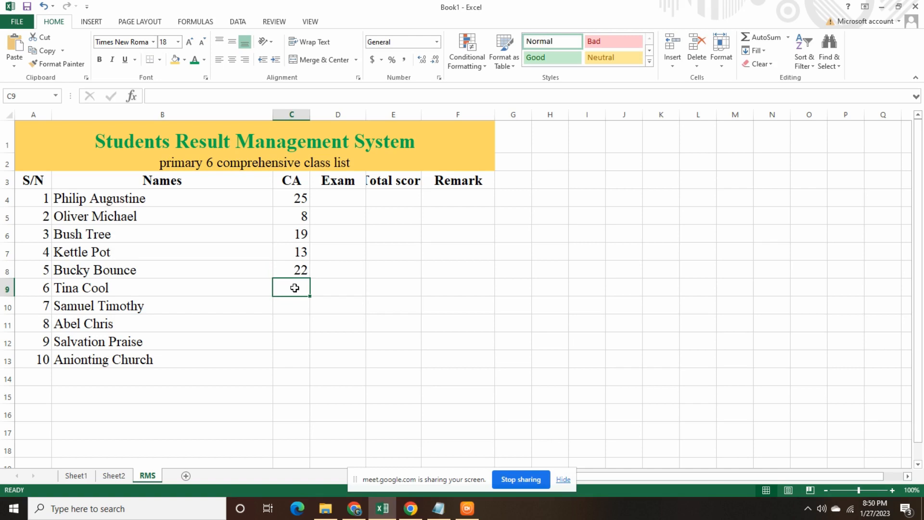
Enter CA scores 15, 12, 28, 5 and 20 into C9:C13
{"action": "type", "text": "15"}
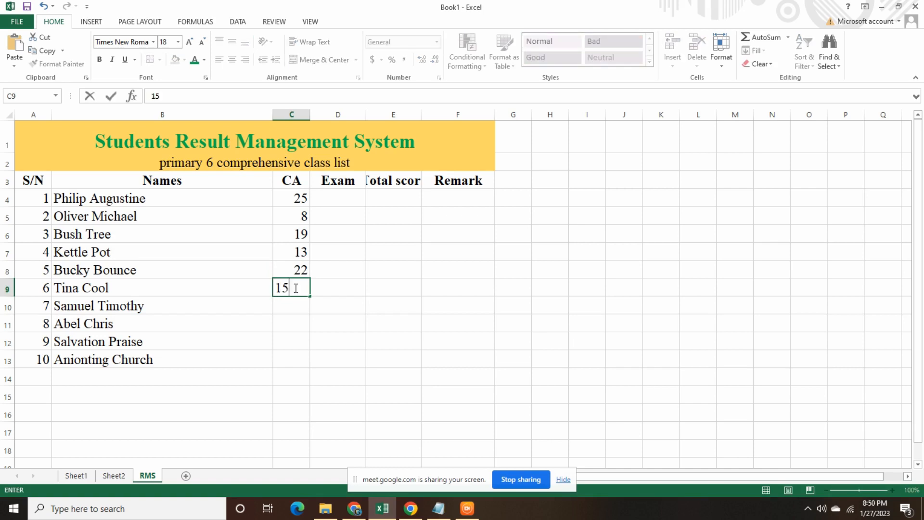
{"action": "left_click", "coordinate": [299, 306]}
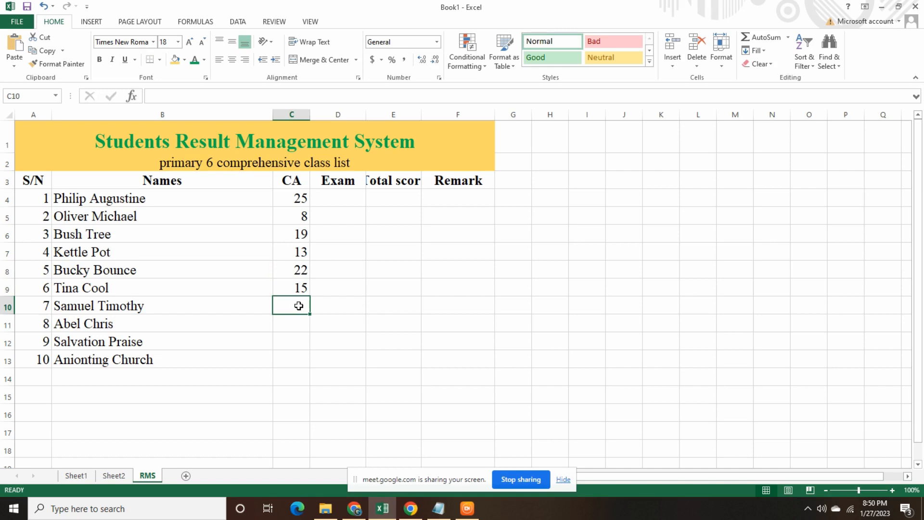
{"action": "type", "text": "12"}
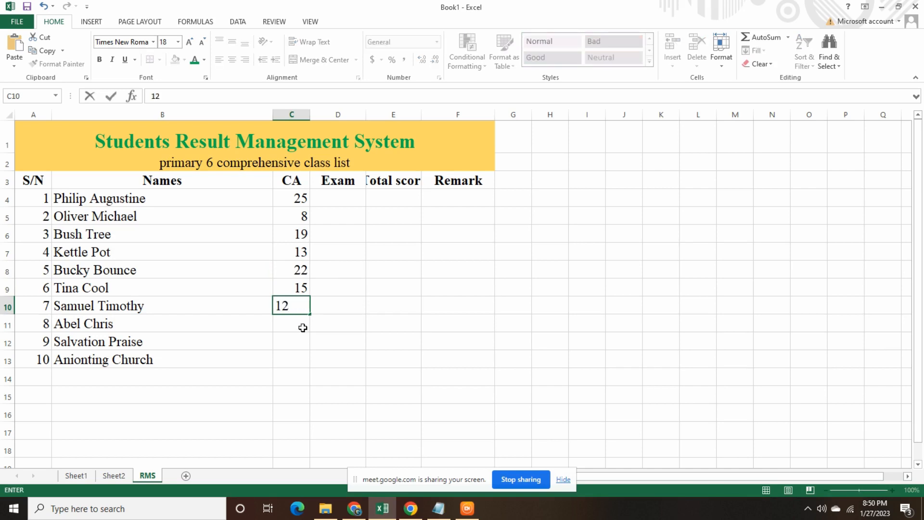
{"action": "left_click", "coordinate": [297, 331]}
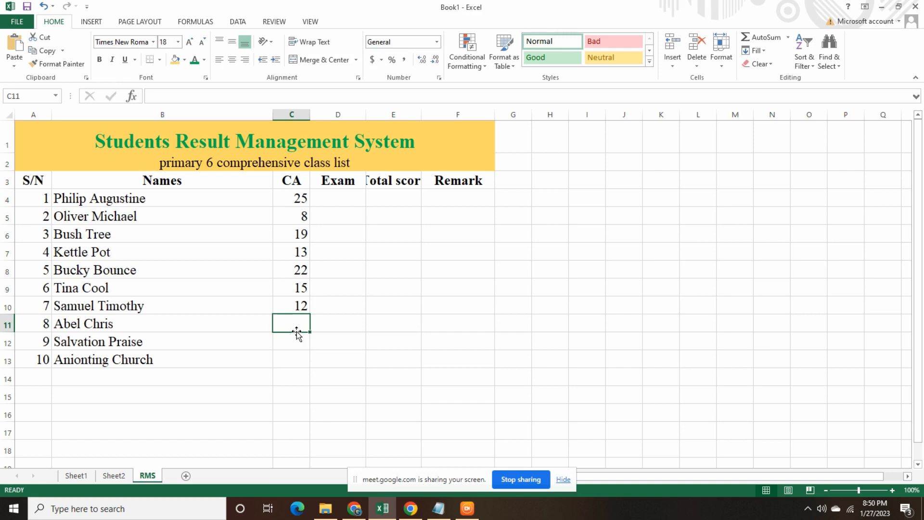
{"action": "type", "text": "28"}
{"action": "left_click", "coordinate": [300, 344]}
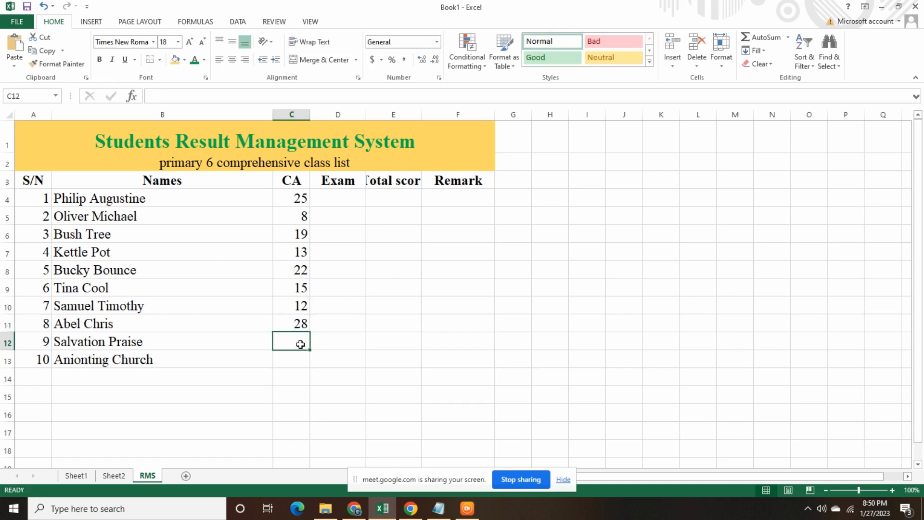
{"action": "type", "text": "5"}
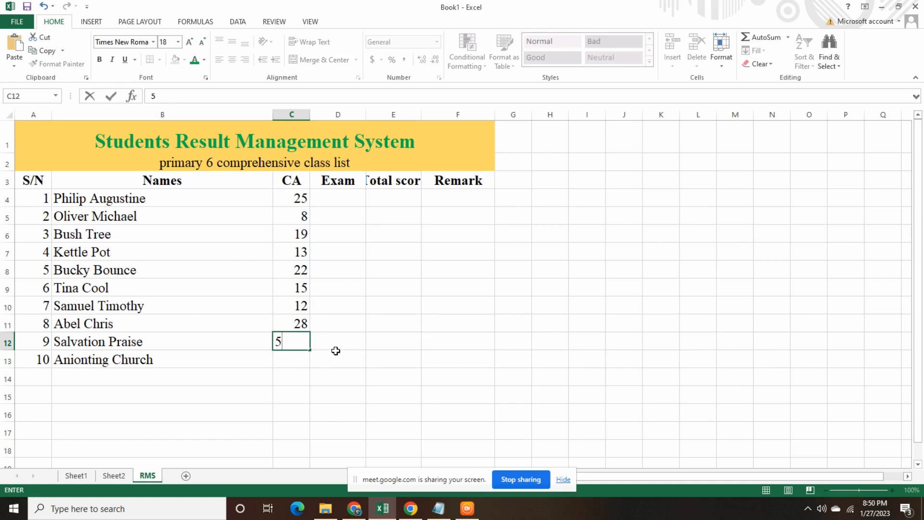
{"action": "left_click", "coordinate": [299, 363]}
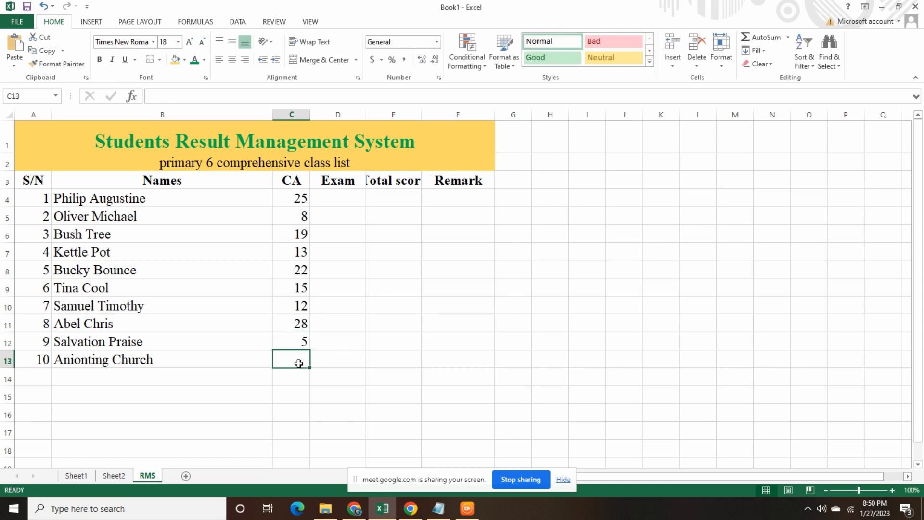
{"action": "type", "text": "20"}
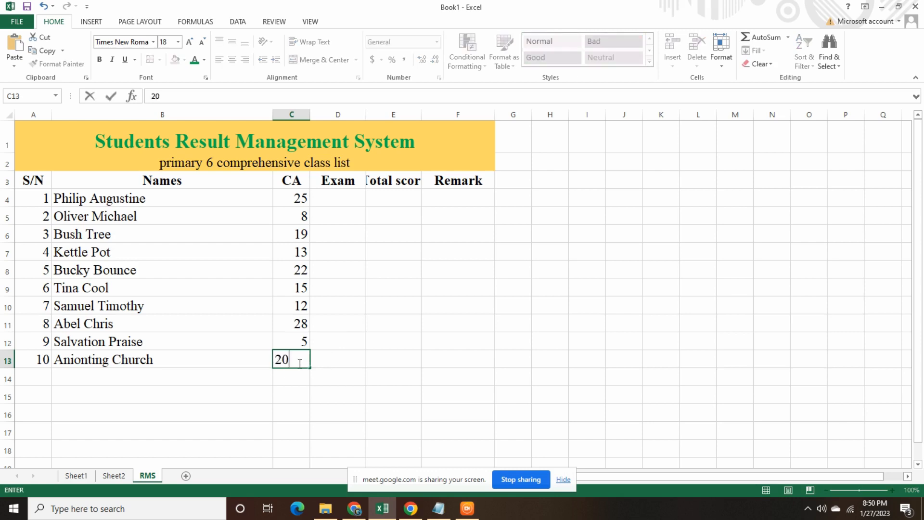
{"action": "left_click", "coordinate": [343, 187]}
{"action": "left_click", "coordinate": [356, 197]}
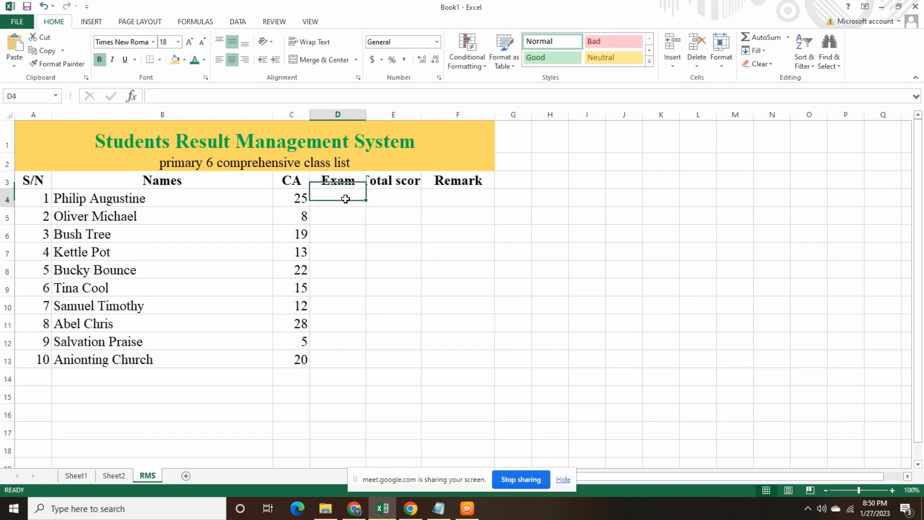
Widen column E so the Total score header fits
{"action": "left_click", "coordinate": [300, 200]}
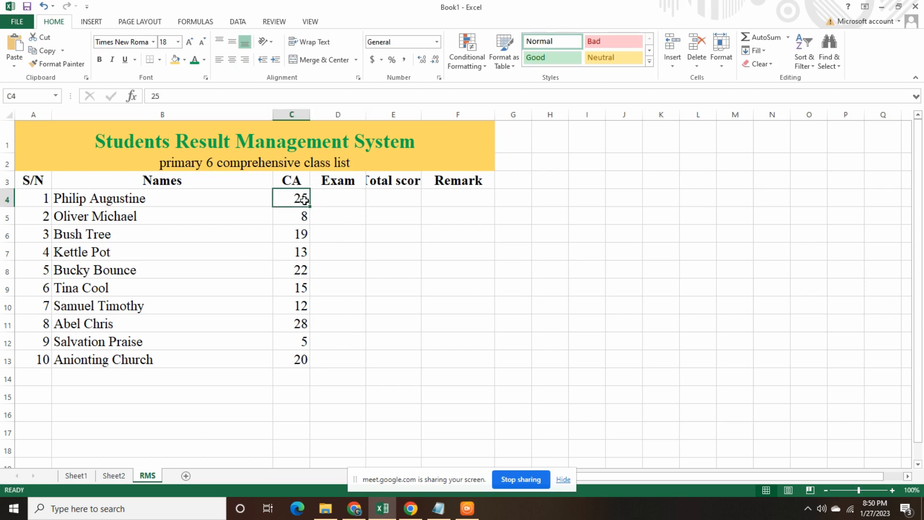
{"action": "left_click", "coordinate": [329, 203]}
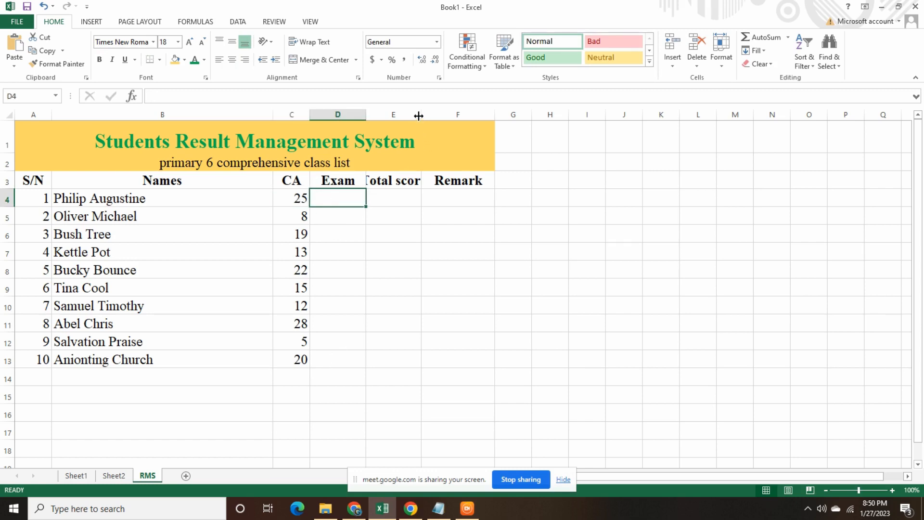
{"action": "left_click_drag", "start_coordinate": [422, 114], "coordinate": [426, 115]}
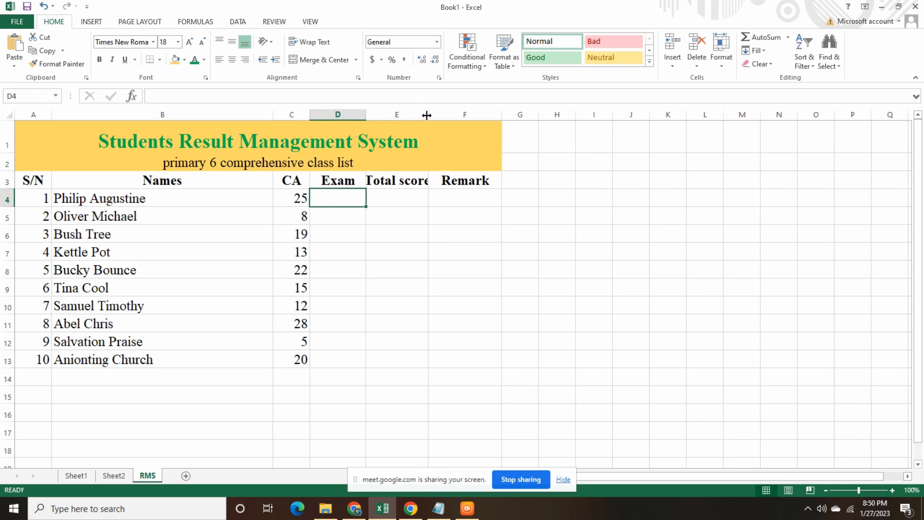
{"action": "left_click_drag", "start_coordinate": [428, 114], "coordinate": [435, 113]}
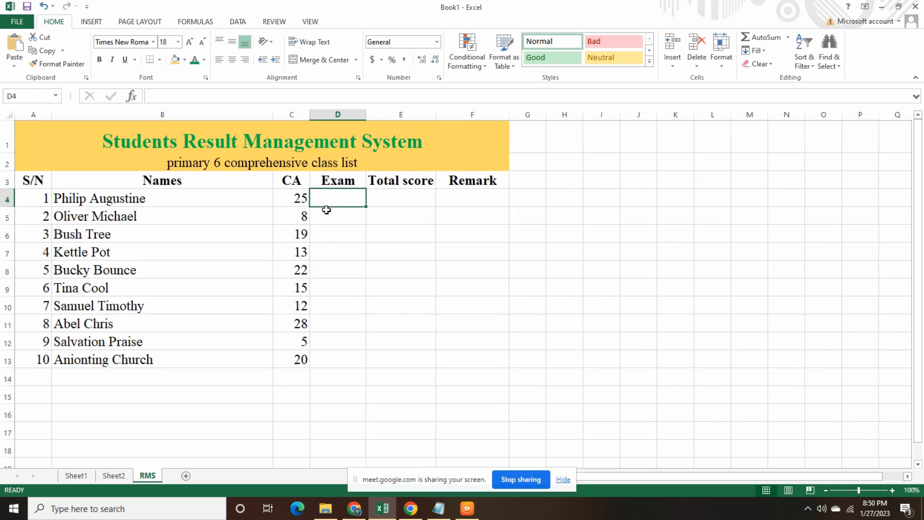
Enter Exam scores 62, 37, 40, 45 and 67 into D4:D8
{"action": "type", "text": "62"}
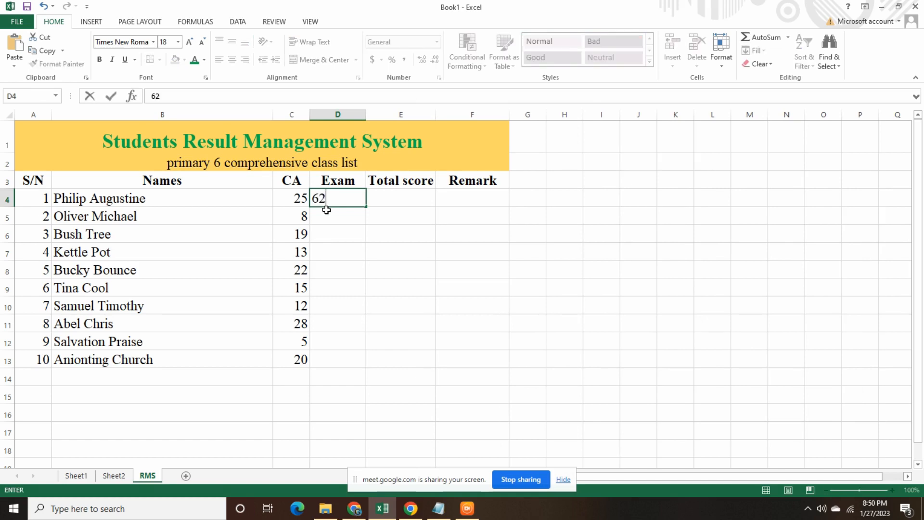
{"action": "left_click", "coordinate": [352, 215]}
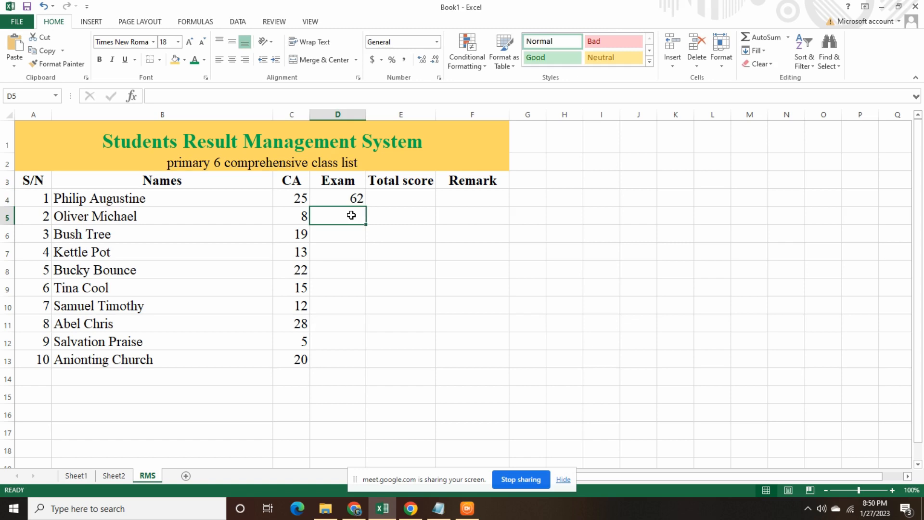
{"action": "type", "text": "37"}
{"action": "left_click", "coordinate": [350, 234]}
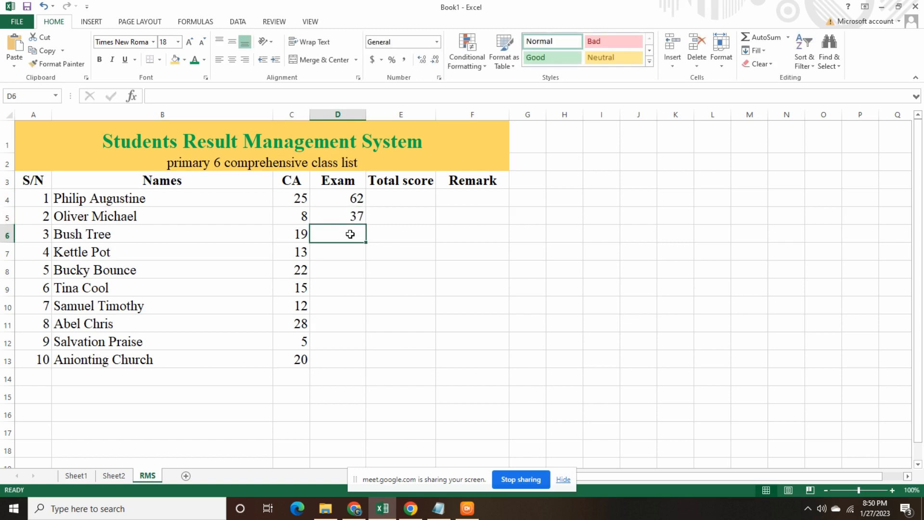
{"action": "type", "text": "40"}
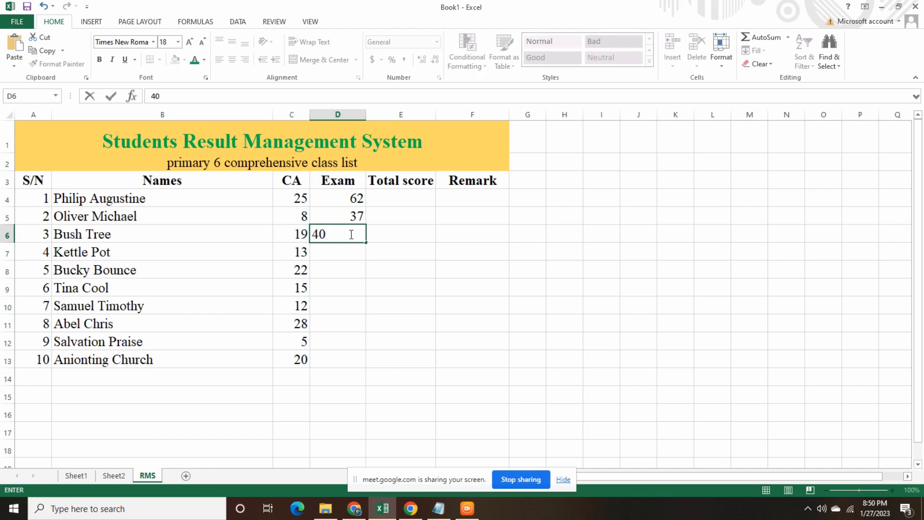
{"action": "left_click", "coordinate": [350, 252]}
{"action": "type", "text": "45"}
{"action": "key", "text": "Return"}
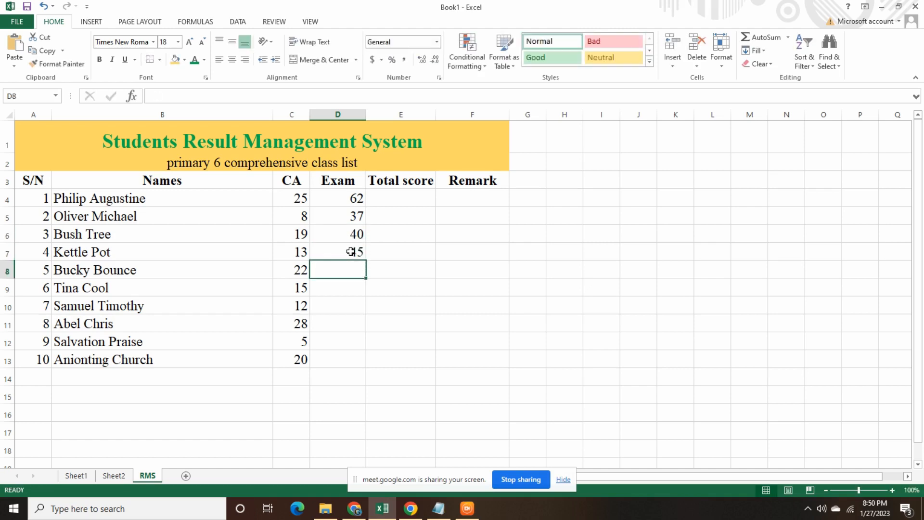
{"action": "type", "text": "67"}
{"action": "key", "text": "Return"}
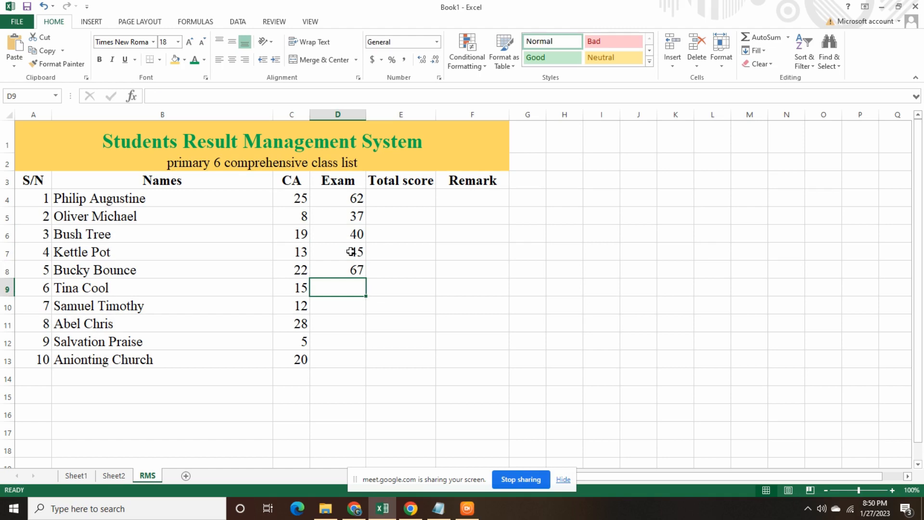
Enter Exam scores 29, 35, 68, 50 and 58 into D9:D13
{"action": "type", "text": "29"}
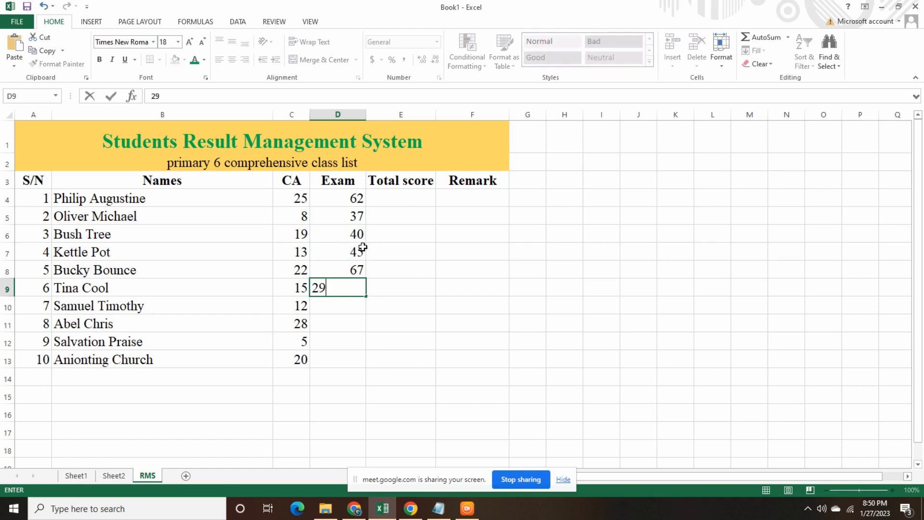
{"action": "key", "text": "Return"}
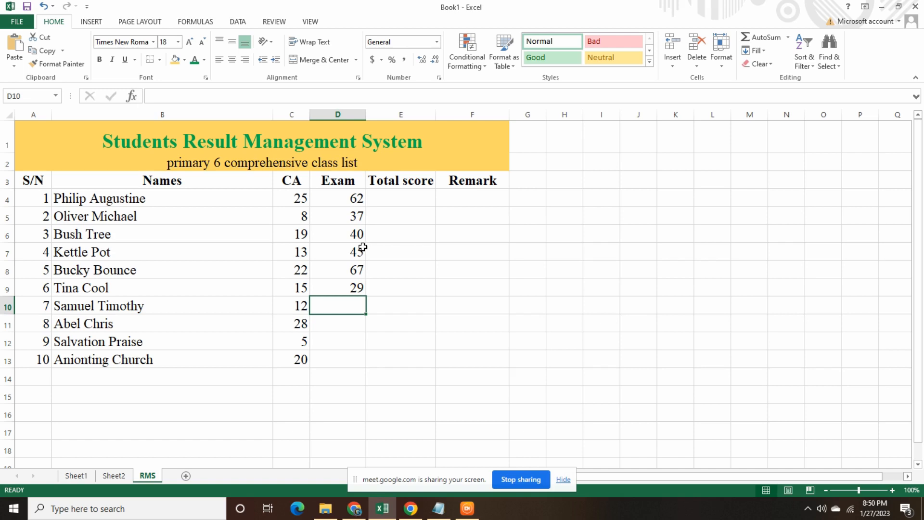
{"action": "type", "text": "35"}
{"action": "key", "text": "Return"}
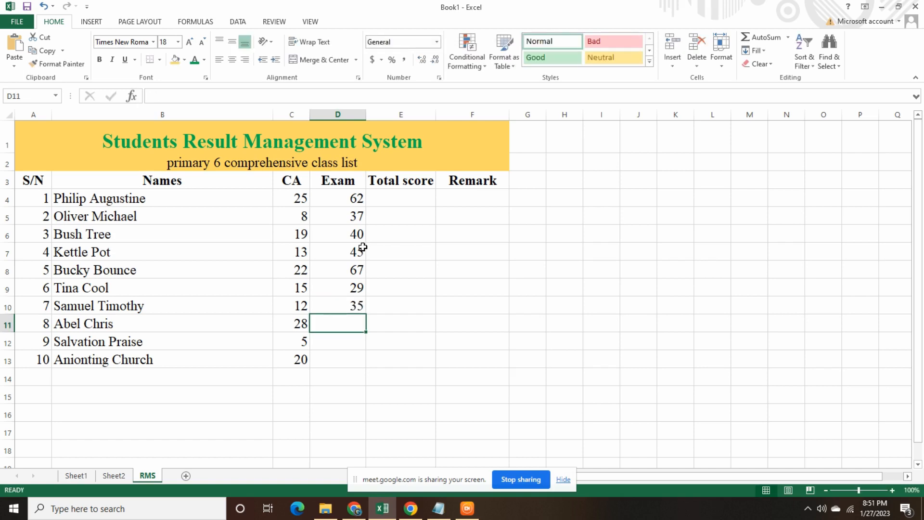
{"action": "type", "text": "68"}
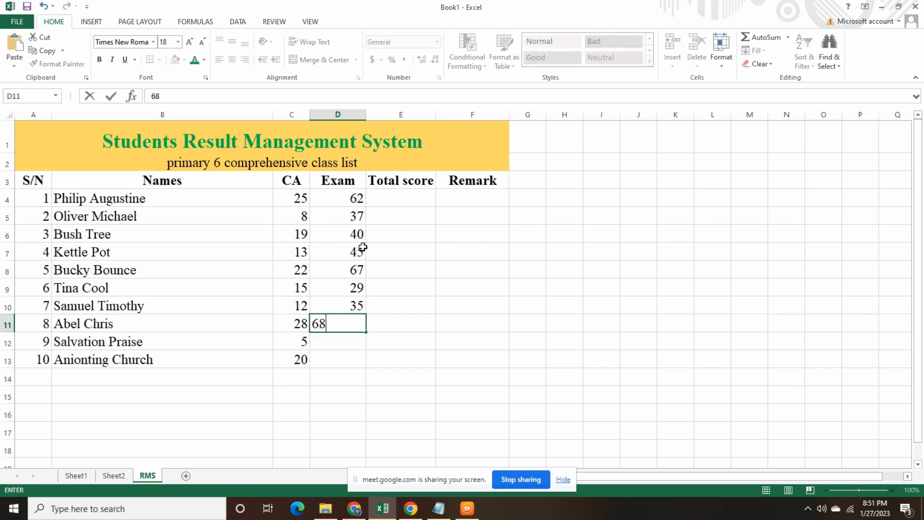
{"action": "key", "text": "Return"}
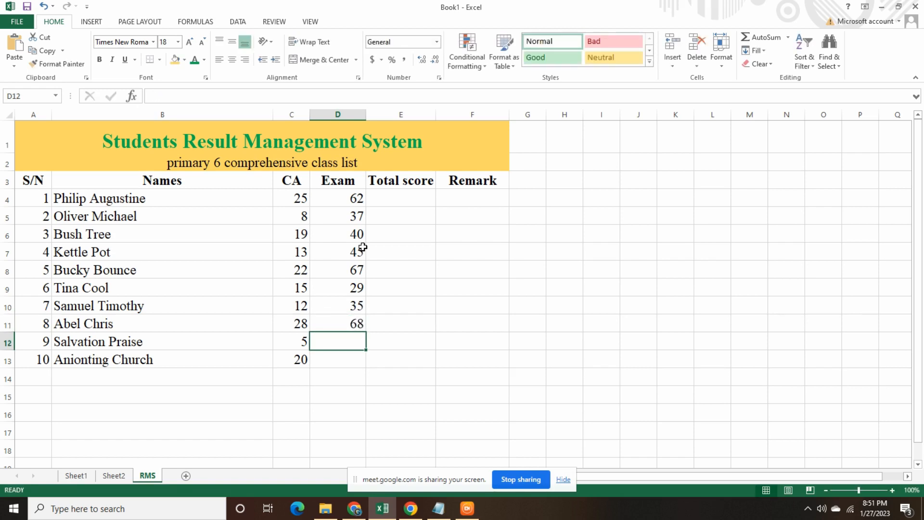
{"action": "type", "text": "50"}
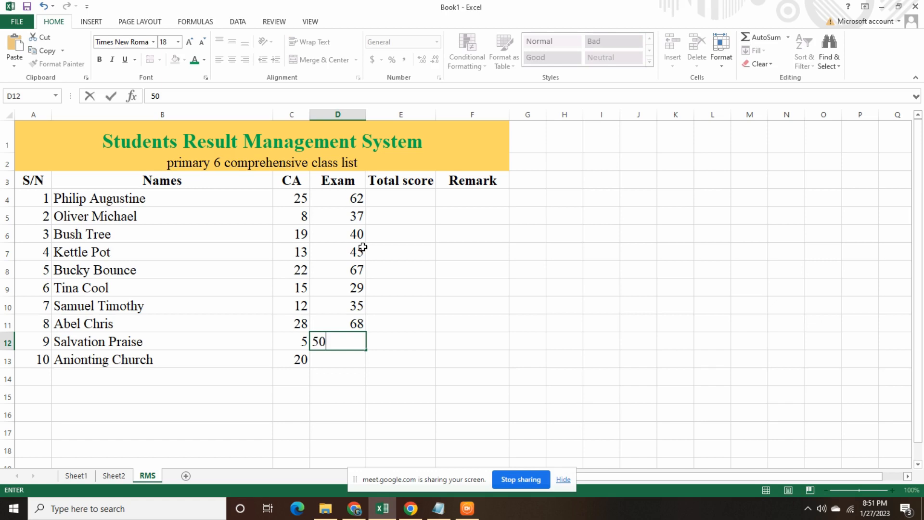
{"action": "key", "text": "Return"}
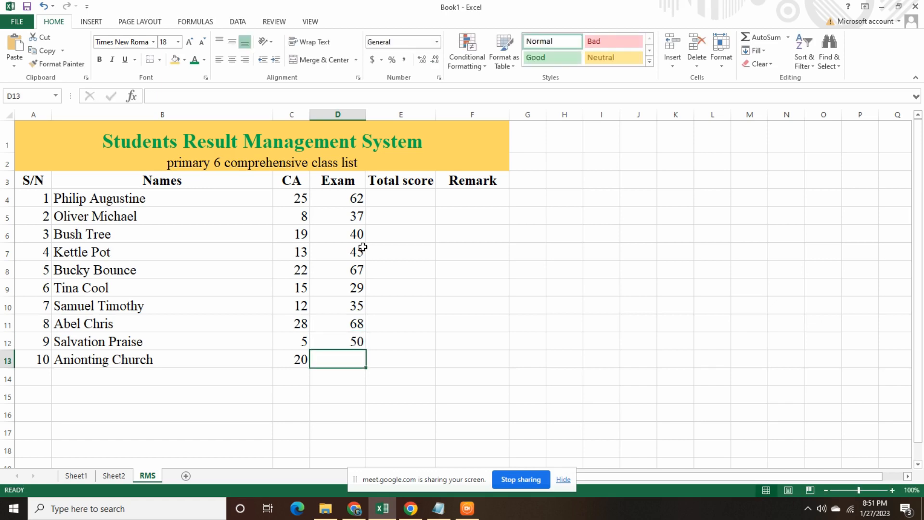
{"action": "type", "text": "58"}
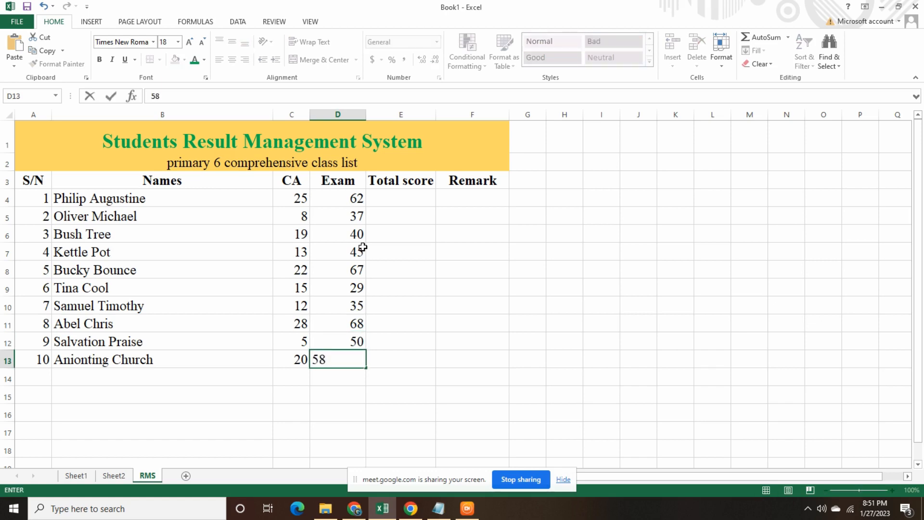
{"action": "left_click", "coordinate": [393, 202]}
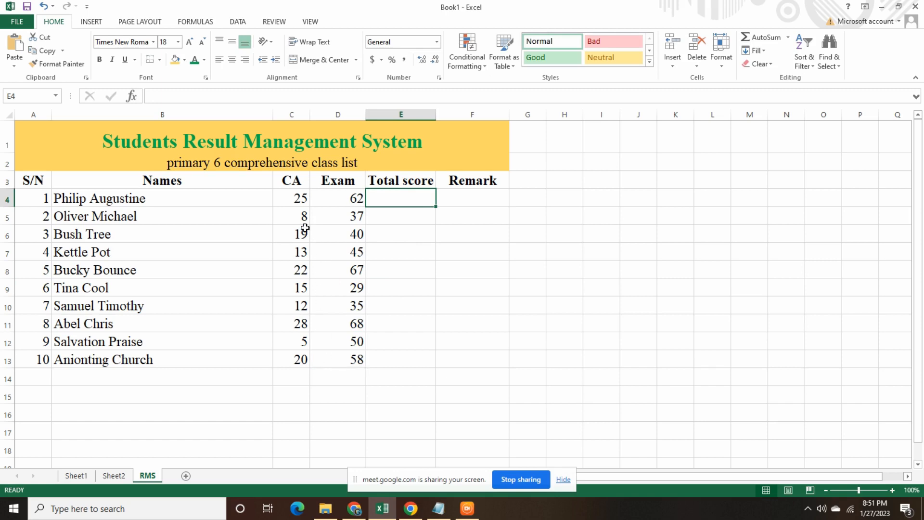
Review the CA, Exam, Total score and Remark ranges in rows 4–13, then switch to Notepad
{"action": "left_click_drag", "start_coordinate": [287, 200], "coordinate": [292, 361]}
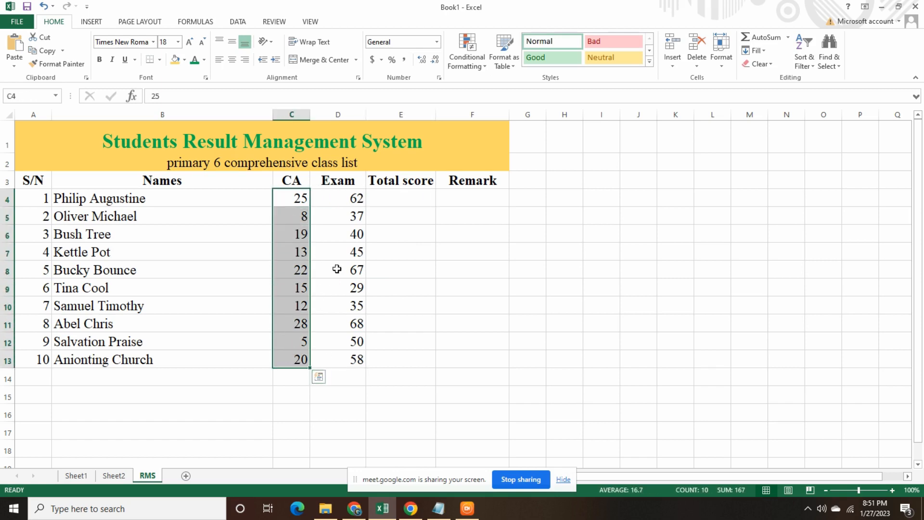
{"action": "left_click_drag", "start_coordinate": [330, 194], "coordinate": [357, 360]}
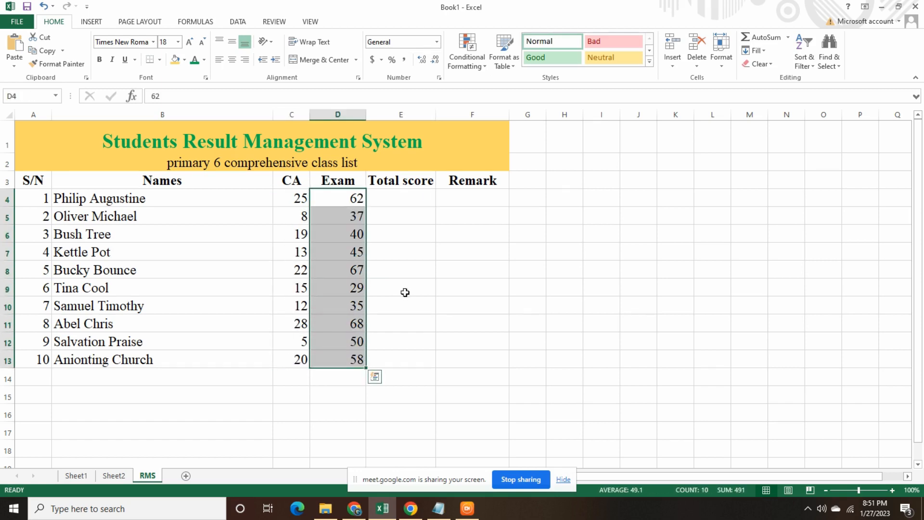
{"action": "left_click", "coordinate": [422, 275]}
{"action": "left_click_drag", "start_coordinate": [407, 199], "coordinate": [410, 360]}
{"action": "left_click_drag", "start_coordinate": [478, 195], "coordinate": [491, 356]}
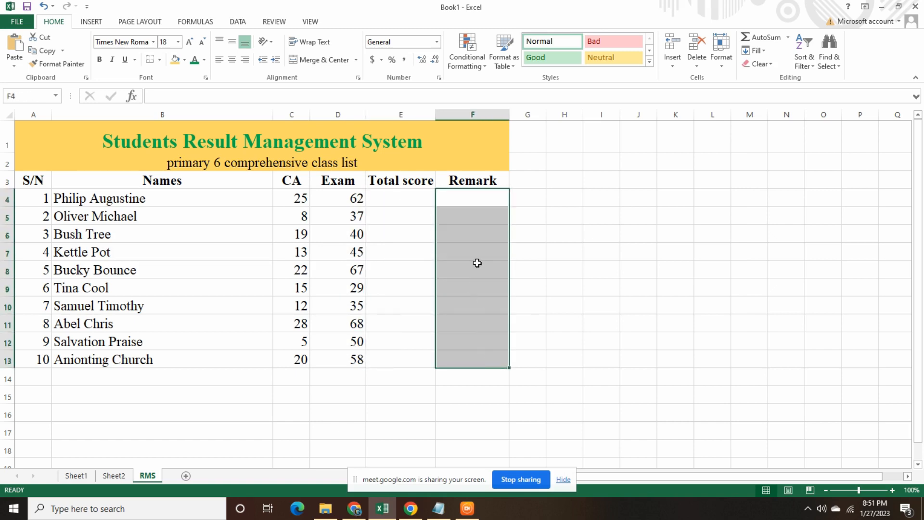
{"action": "left_click", "coordinate": [385, 201]}
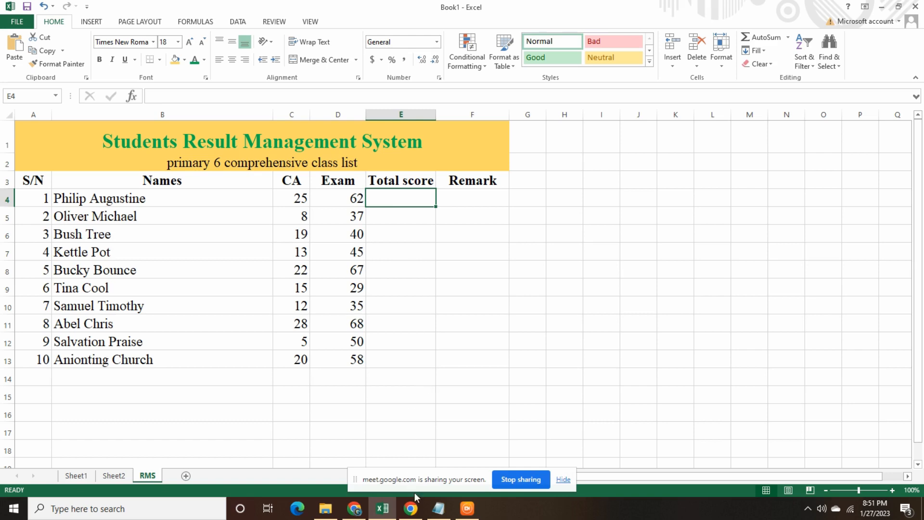
{"action": "left_click", "coordinate": [439, 508]}
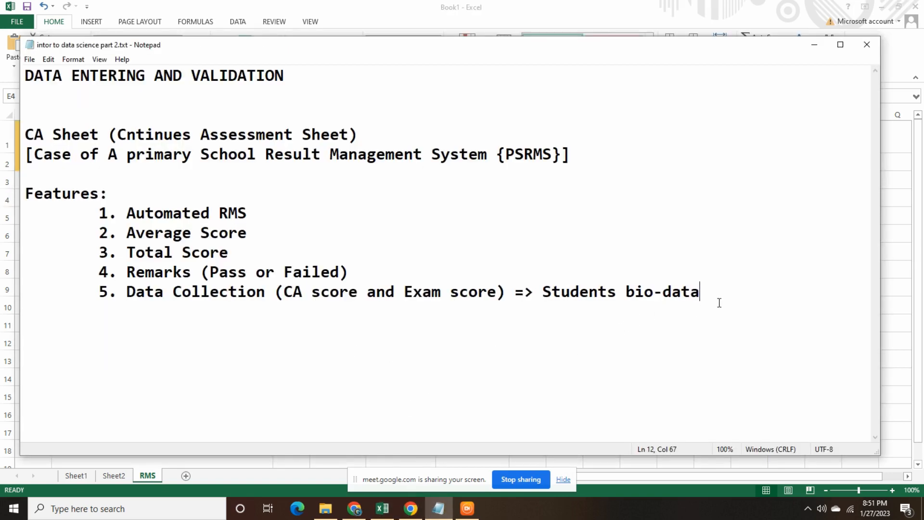
Add a new note line reading 'SUM() - Addition' in Notepad
{"action": "key", "text": "Return"}
{"action": "key", "text": "Return"}
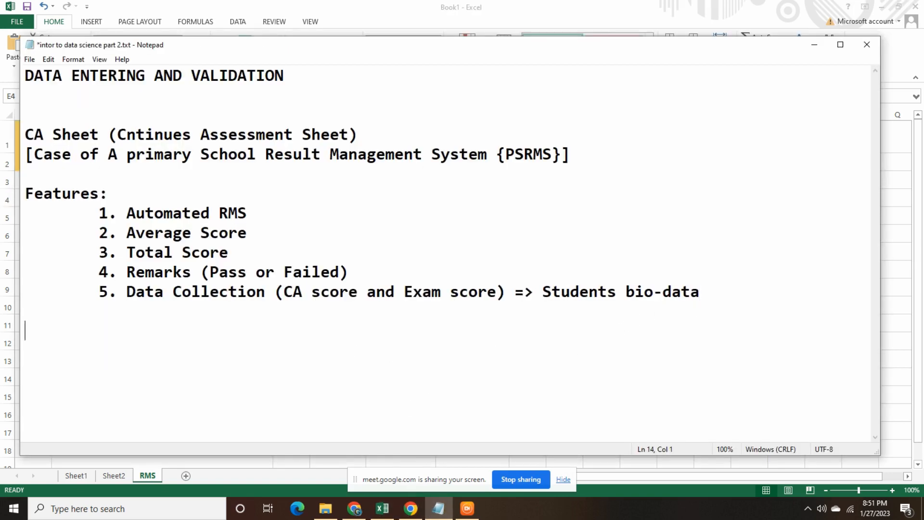
{"action": "type", "text": "SUM - Addition"}
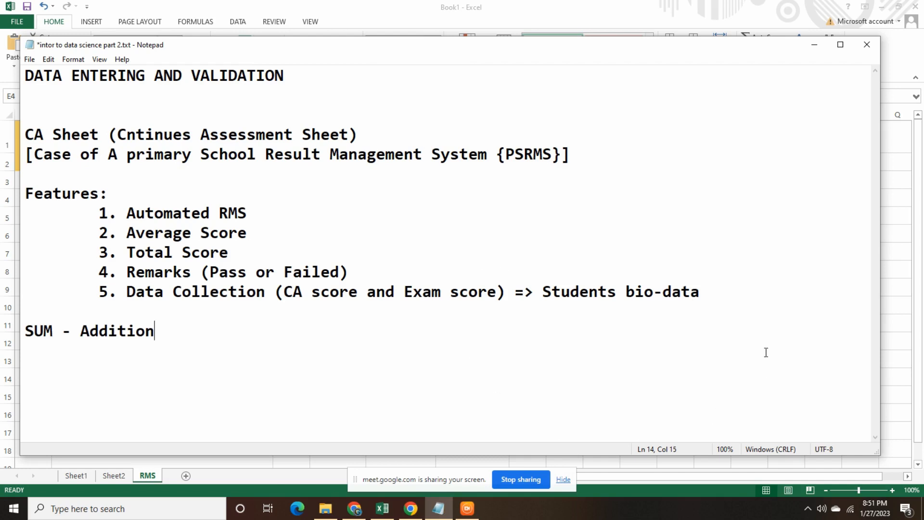
{"action": "left_click", "coordinate": [54, 337]}
{"action": "type", "text": "()"}
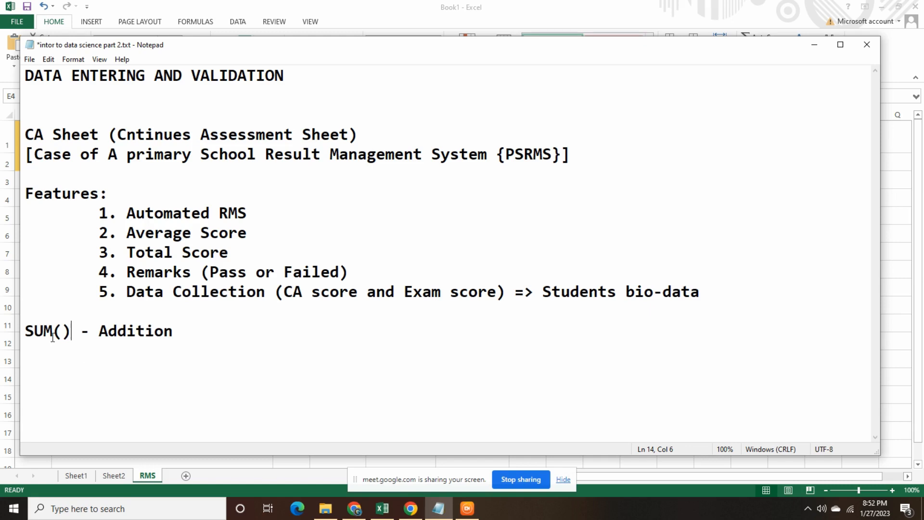
Insert '=' before SUM so the note reads '=SUM() - Addition', then return to Excel
{"action": "left_click_drag", "start_coordinate": [76, 334], "coordinate": [23, 336]}
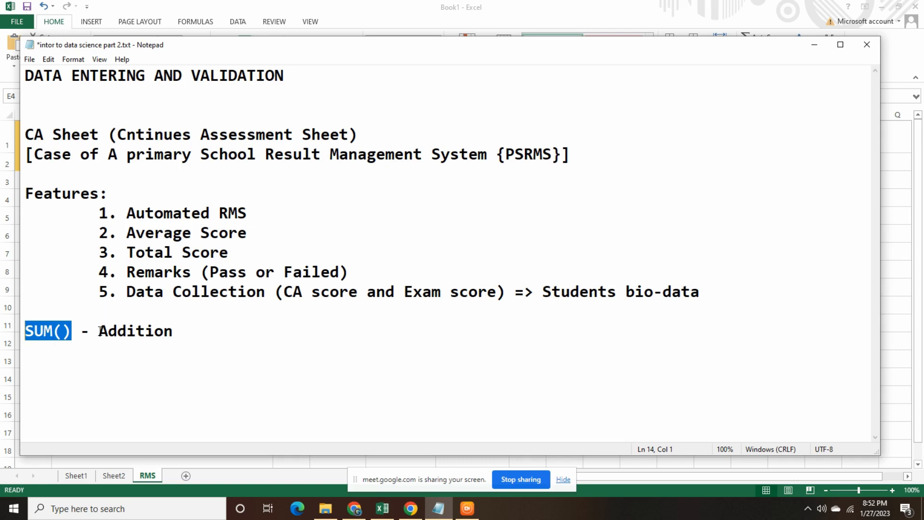
{"action": "left_click_drag", "start_coordinate": [98, 331], "coordinate": [174, 331]}
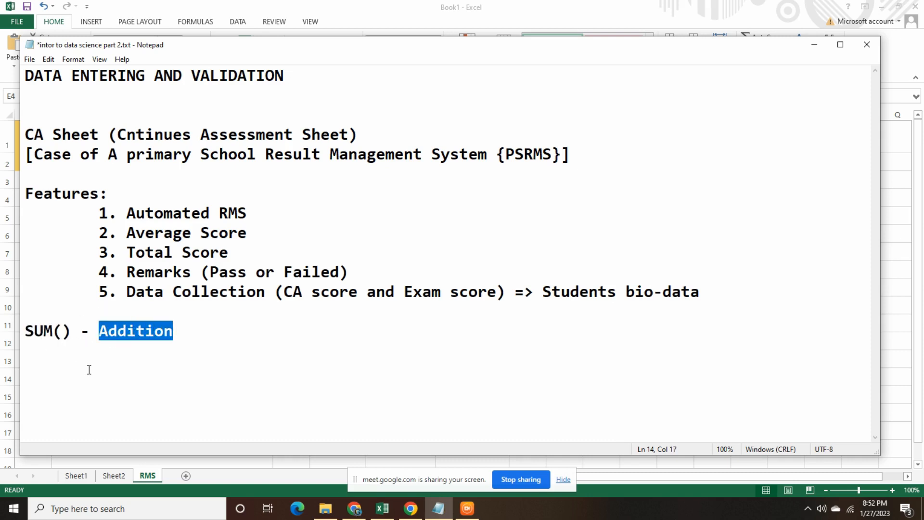
{"action": "left_click", "coordinate": [27, 333]}
{"action": "type", "text": "="}
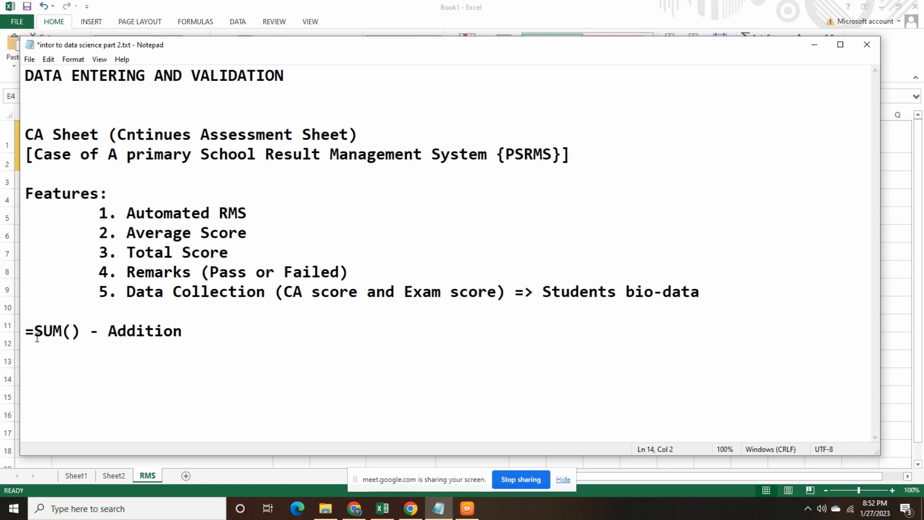
{"action": "left_click_drag", "start_coordinate": [37, 337], "coordinate": [81, 332]}
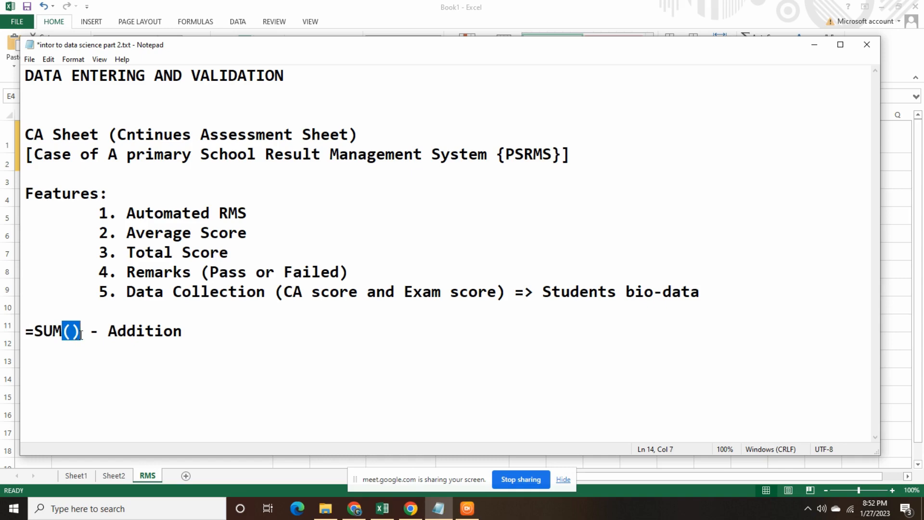
{"action": "left_click", "coordinate": [169, 369]}
{"action": "left_click", "coordinate": [488, 6]}
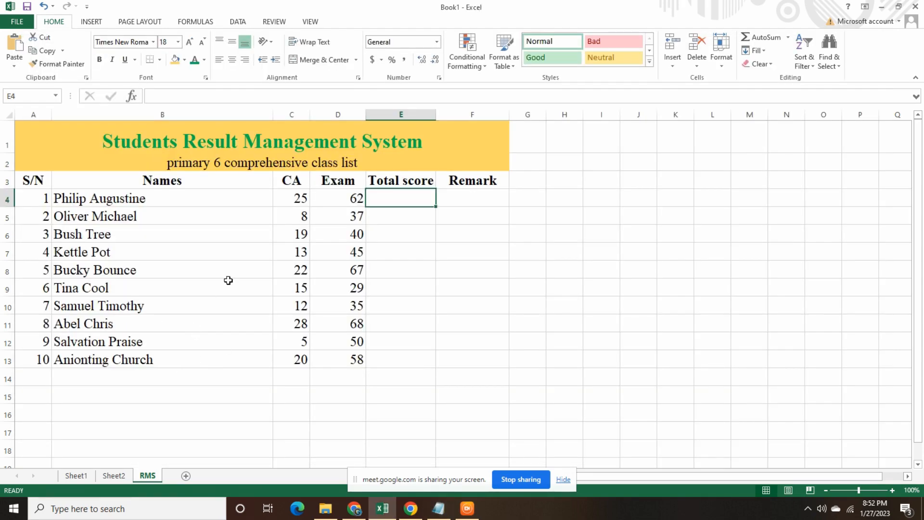
Look over the CA and Exam scores in C4 and D4, then select the Total cell E4
{"action": "left_click", "coordinate": [301, 201]}
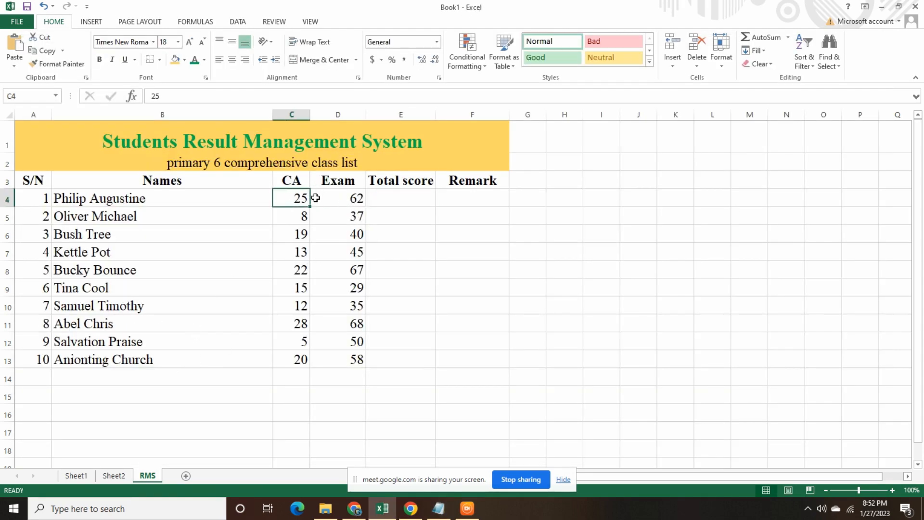
{"action": "left_click", "coordinate": [344, 198]}
{"action": "left_click", "coordinate": [385, 198]}
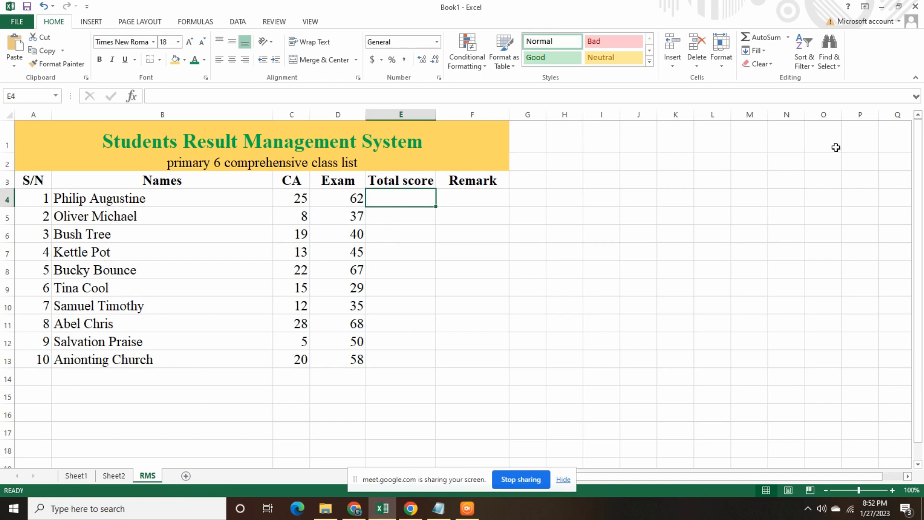
{"action": "left_click", "coordinate": [898, 7]}
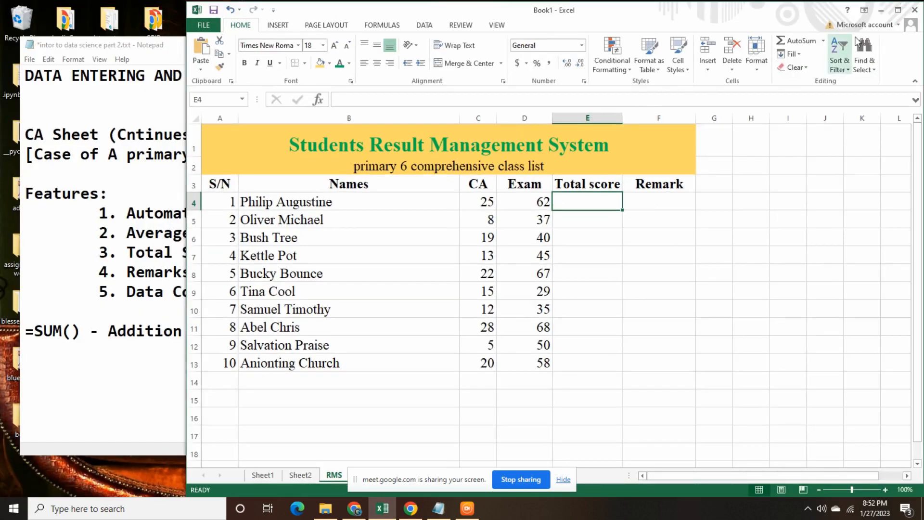
{"action": "left_click", "coordinate": [897, 10]}
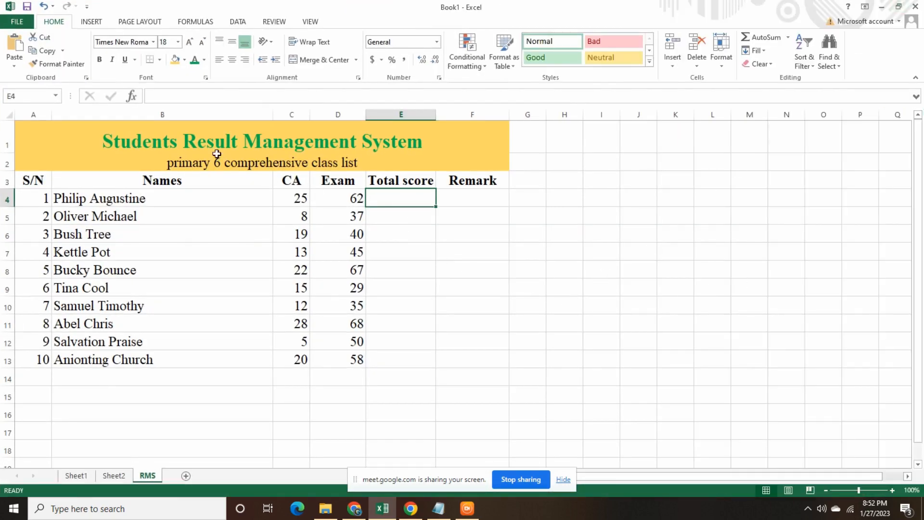
Insert SUM into E4 with arguments C4:D4 so it shows 87
{"action": "left_click", "coordinate": [131, 98]}
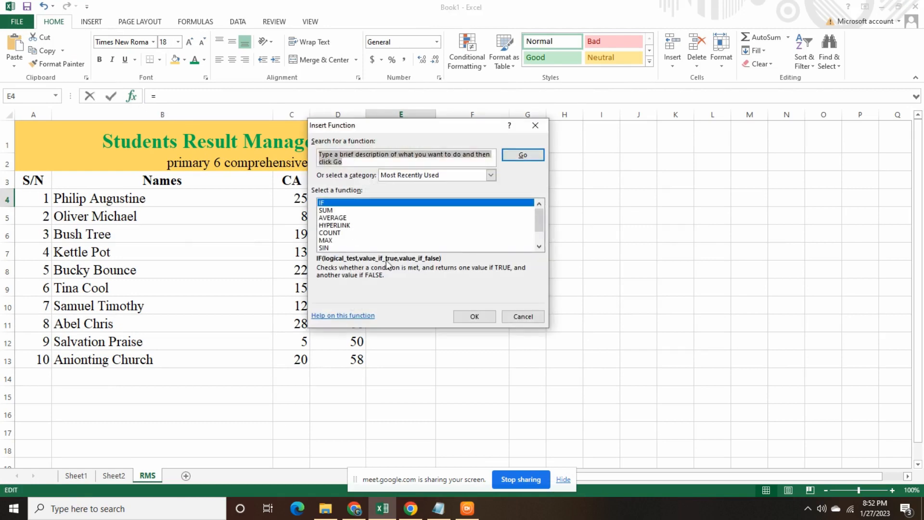
{"action": "left_click", "coordinate": [338, 219]}
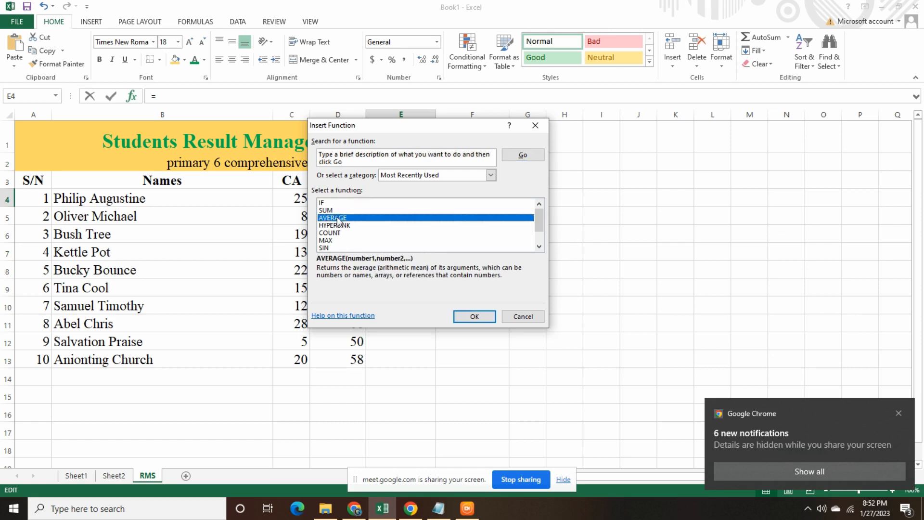
{"action": "scroll", "coordinate": [340, 224], "scroll_direction": "down", "scroll_amount": 1}
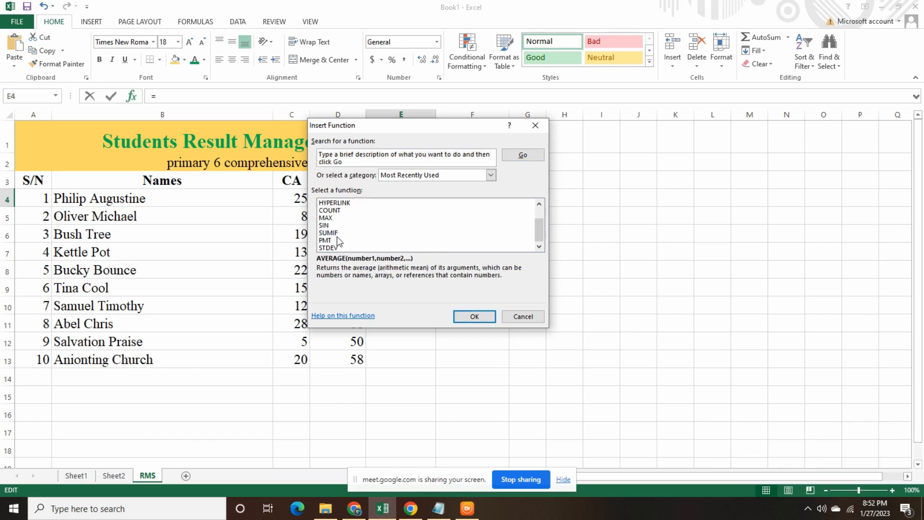
{"action": "scroll", "coordinate": [339, 241], "scroll_direction": "up", "scroll_amount": 1}
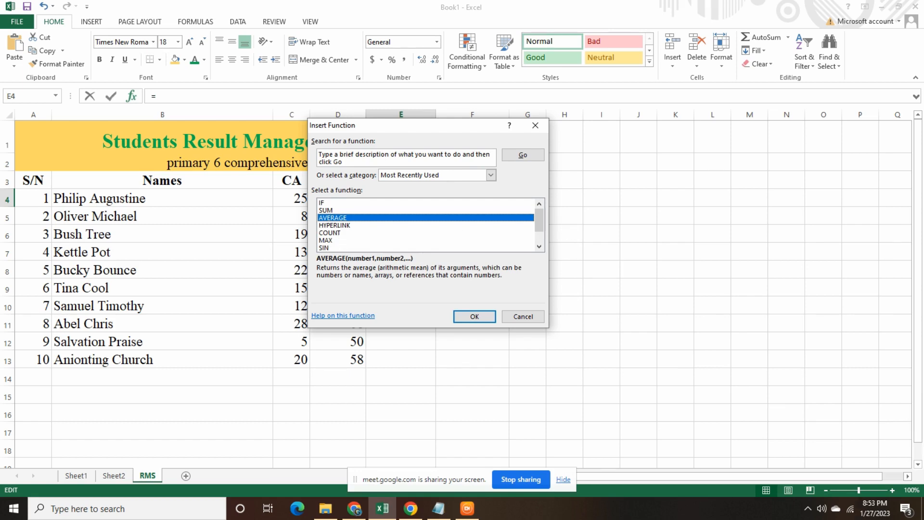
{"action": "left_click", "coordinate": [326, 211]}
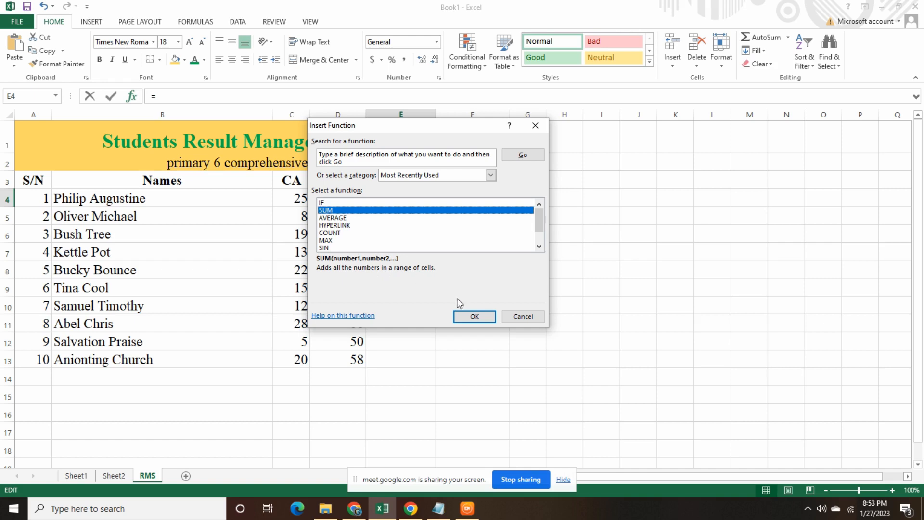
{"action": "left_click", "coordinate": [470, 319]}
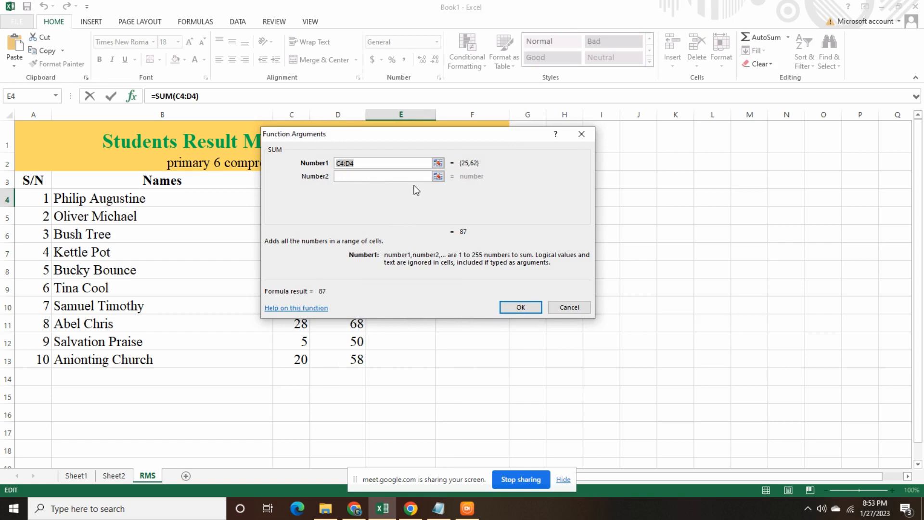
{"action": "left_click_drag", "start_coordinate": [409, 136], "coordinate": [659, 206]}
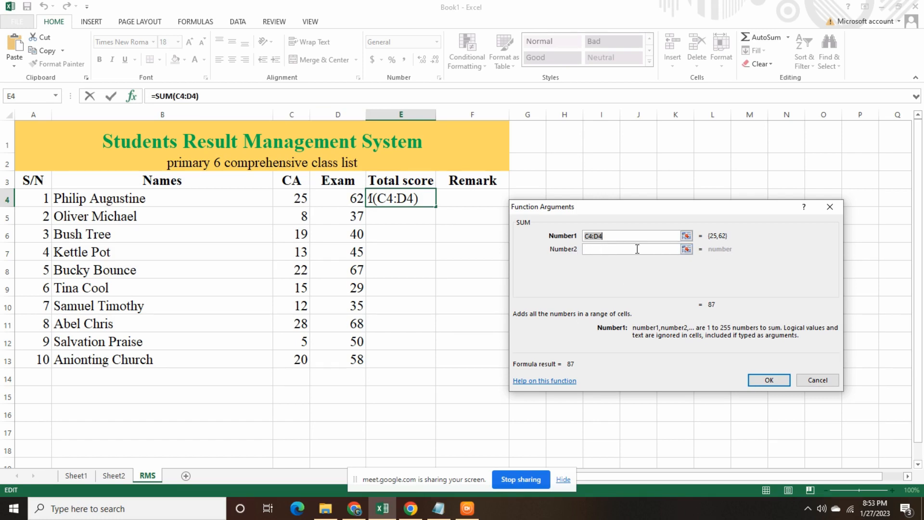
{"action": "left_click", "coordinate": [765, 378]}
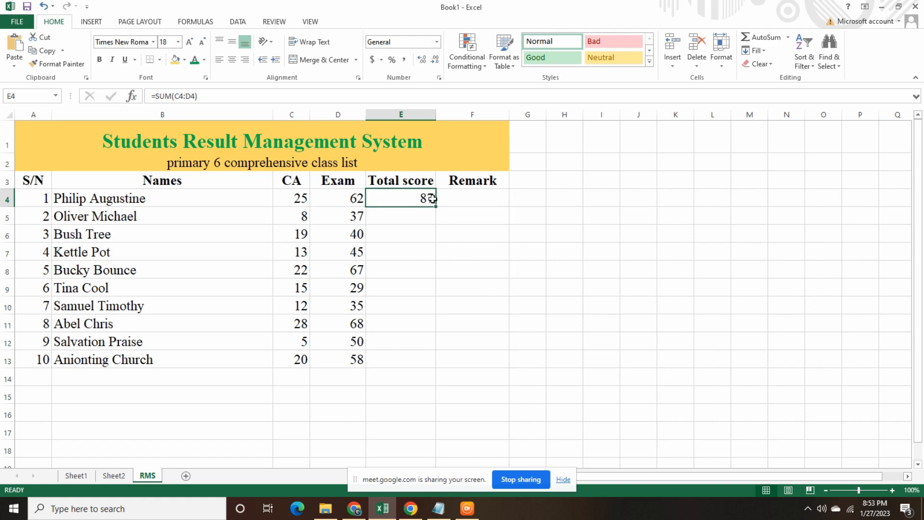
Review E4's =SUM(C4:D4) formula, then place the caret after 'Addition' in the Notepad notes
{"action": "left_click", "coordinate": [298, 202]}
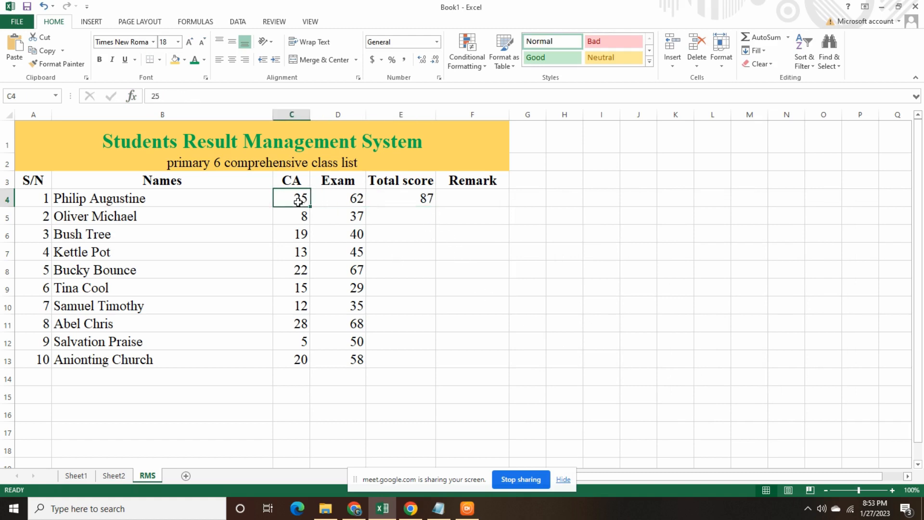
{"action": "left_click", "coordinate": [336, 204]}
{"action": "left_click", "coordinate": [389, 200]}
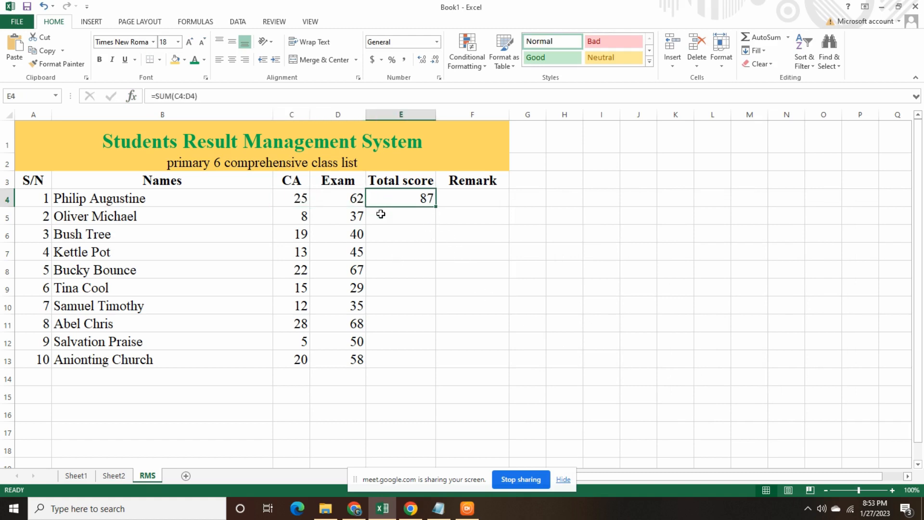
{"action": "left_click_drag", "start_coordinate": [199, 96], "coordinate": [139, 96]}
{"action": "key", "text": "ctrl+c"}
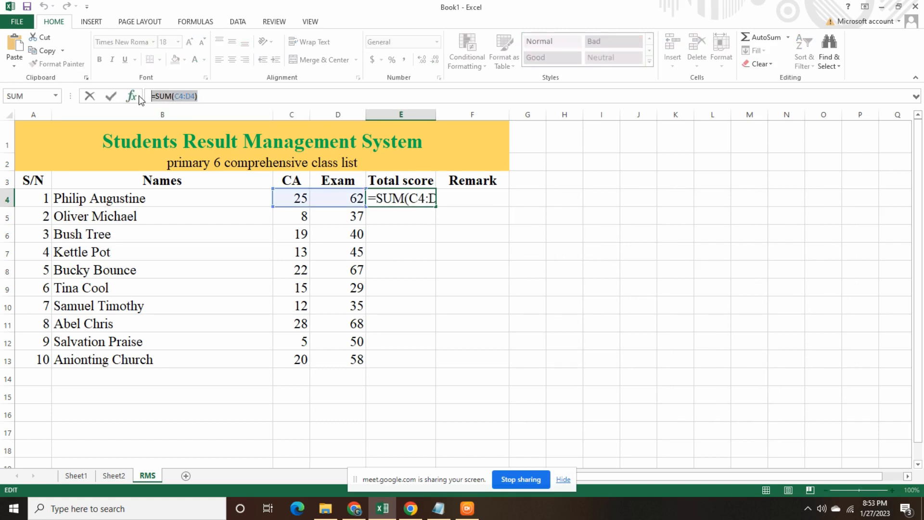
{"action": "left_click", "coordinate": [440, 510]}
{"action": "left_click", "coordinate": [234, 339]}
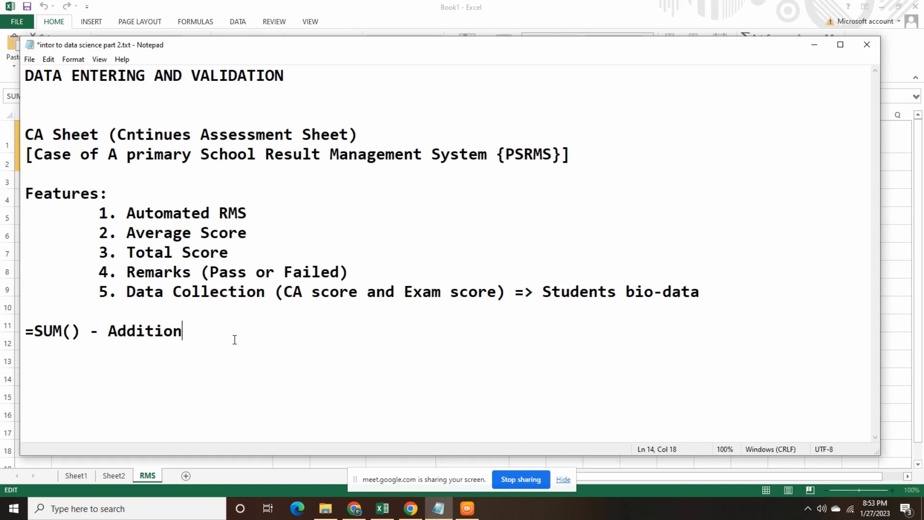
Add the line 'eg. =SUM(C4:D4)' below the Addition note, highlighting C4, the colon and D4
{"action": "key", "text": "Return"}
{"action": "key", "text": "Return"}
{"action": "type", "text": "eg."}
{"action": "key", "text": "ctrl+v"}
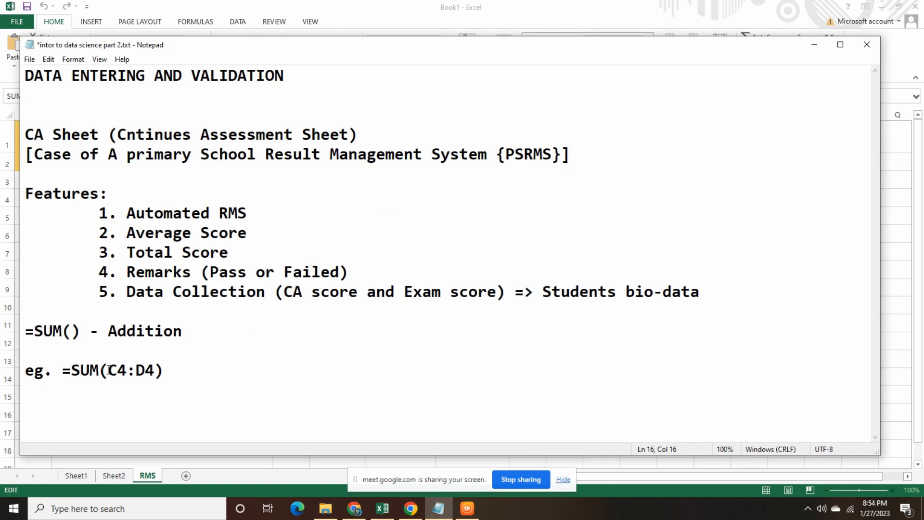
{"action": "left_click_drag", "start_coordinate": [108, 370], "coordinate": [124, 370]}
{"action": "left_click", "coordinate": [127, 370]}
{"action": "key", "text": "shift+Right"}
{"action": "left_click", "coordinate": [155, 372]}
{"action": "key", "text": "shift+Left"}
{"action": "key", "text": "shift+Left"}
{"action": "left_click", "coordinate": [175, 373]}
{"action": "left_click", "coordinate": [413, 6]}
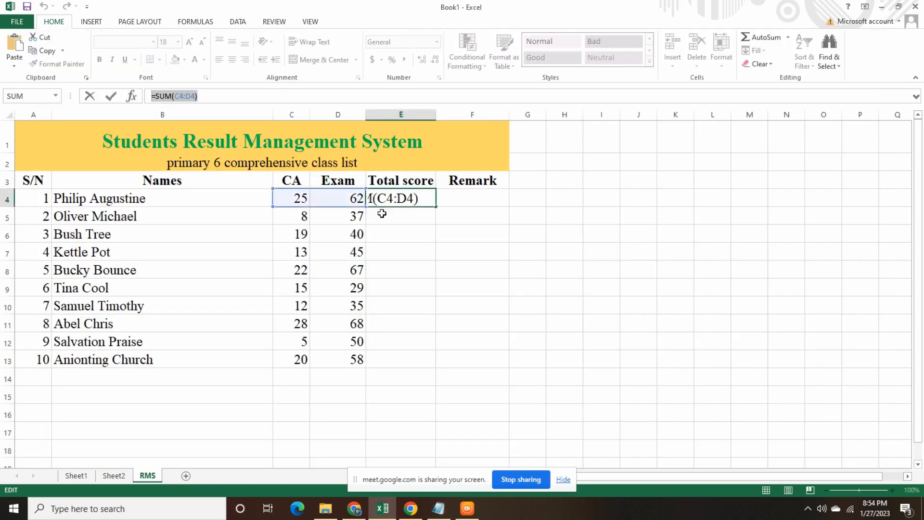
Edit E4's formula, adding C5, E6 and F5 references before committing it
{"action": "left_click", "coordinate": [407, 198]}
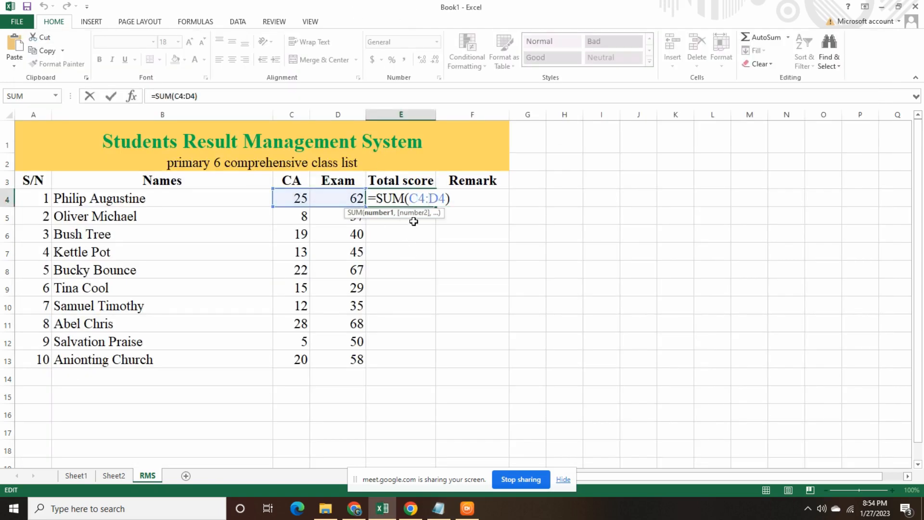
{"action": "left_click", "coordinate": [306, 215]}
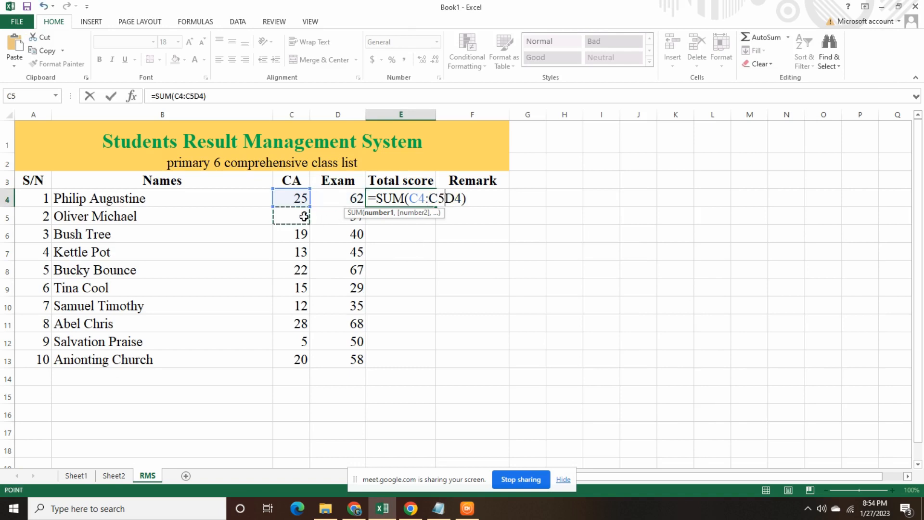
{"action": "left_click", "coordinate": [399, 232]}
{"action": "left_click", "coordinate": [485, 216]}
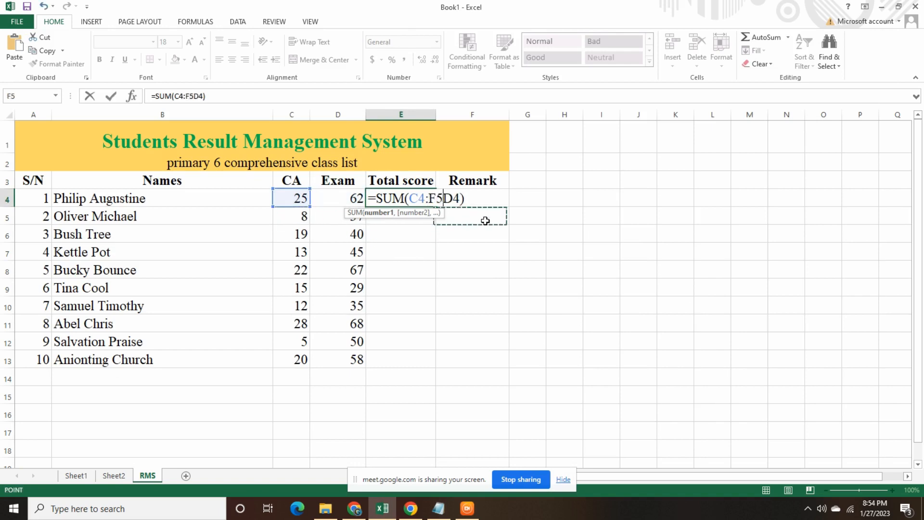
{"action": "left_click", "coordinate": [499, 200]}
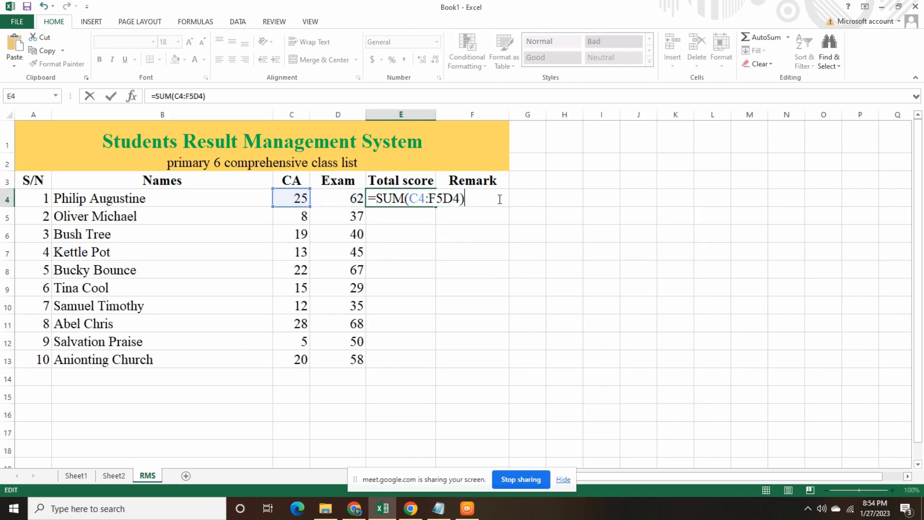
{"action": "left_click", "coordinate": [395, 221]}
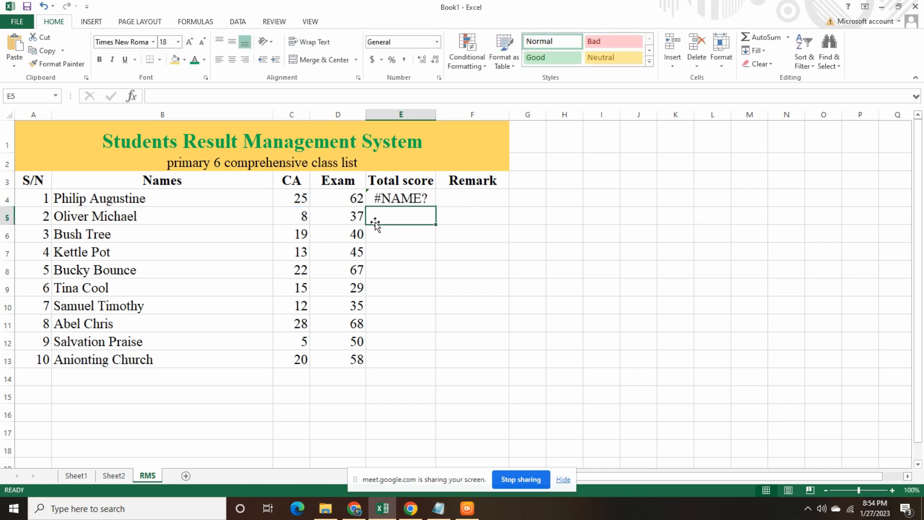
Fix E4's #NAME? error by deleting the stray F5, leaving =SUM(C4:D4) showing 87
{"action": "left_click", "coordinate": [418, 204]}
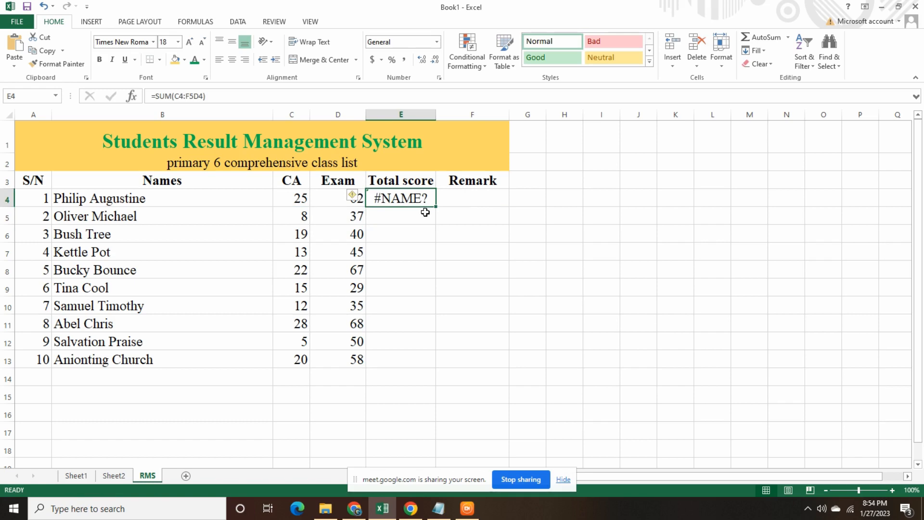
{"action": "left_click", "coordinate": [195, 96]}
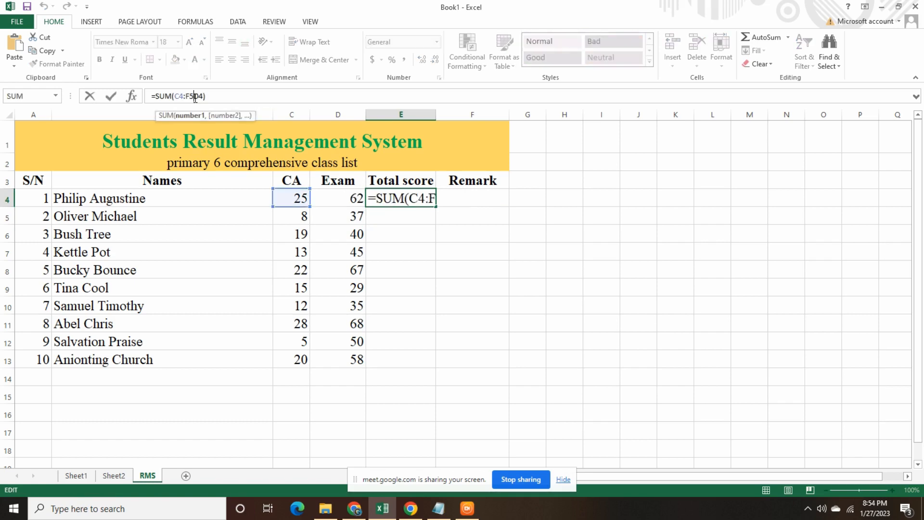
{"action": "key", "text": "BackSpace"}
{"action": "key", "text": "BackSpace"}
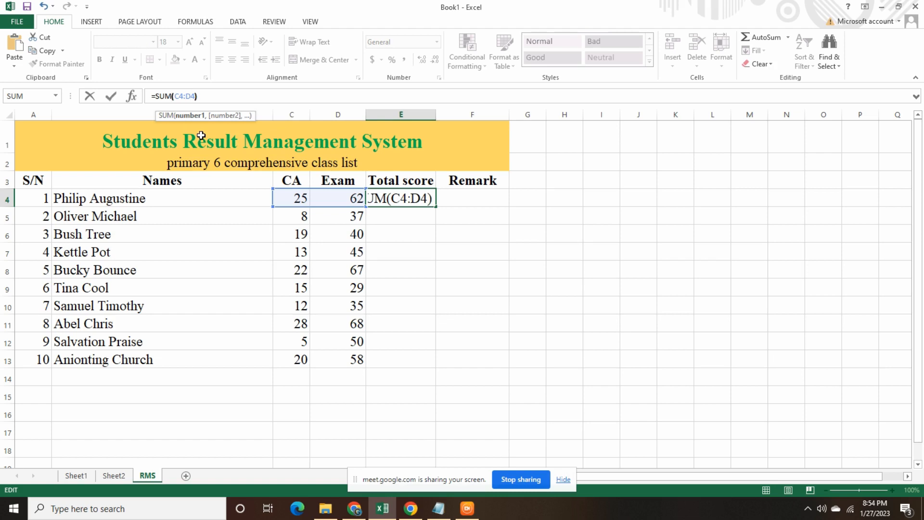
{"action": "key", "text": "Return"}
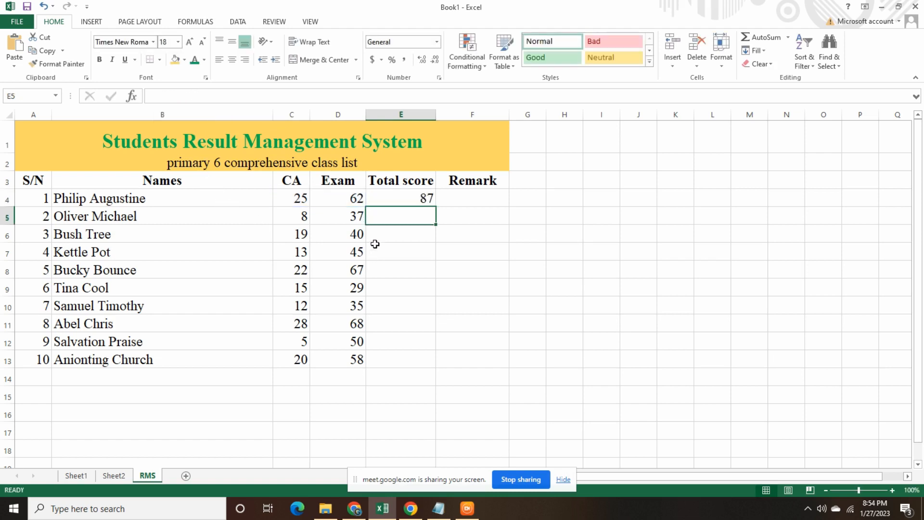
{"action": "left_click", "coordinate": [407, 200]}
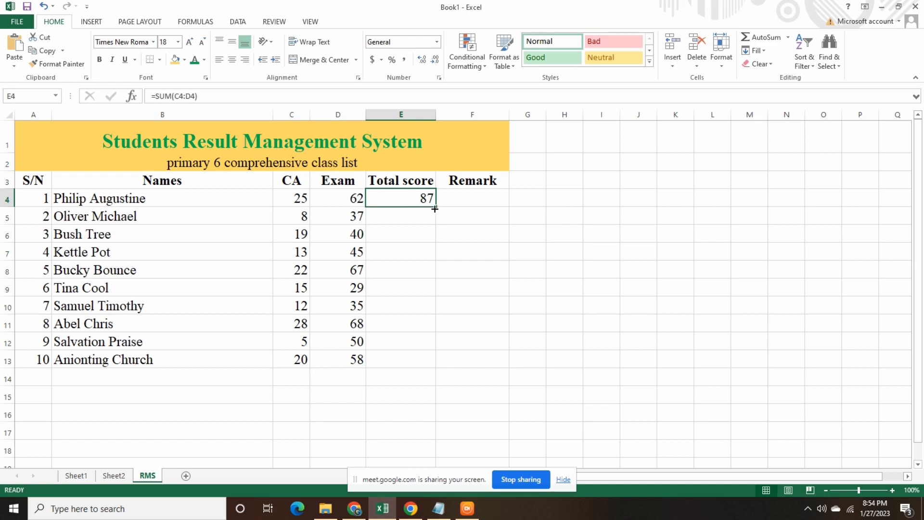
{"action": "key", "text": "alt+Tab"}
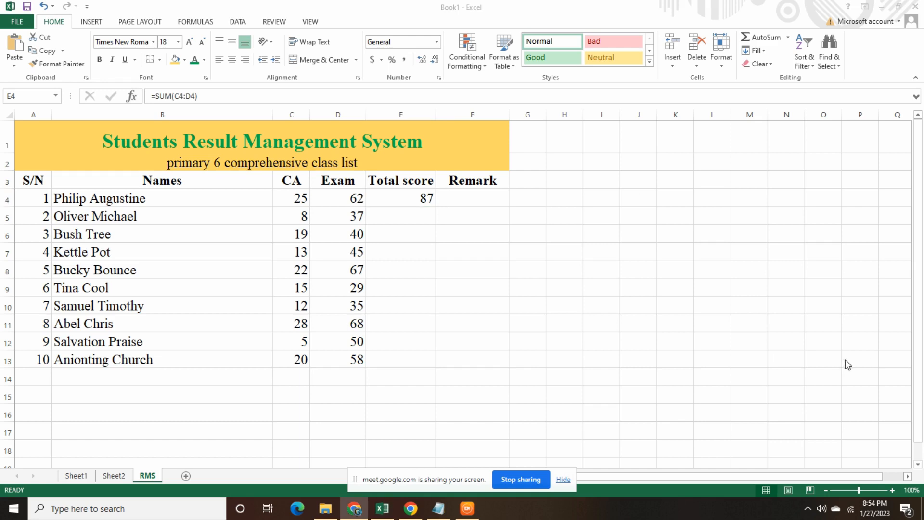
Fill E4's SUM formula down to E13 and check the totals in E11, E12 and E13
{"action": "left_click", "coordinate": [431, 204]}
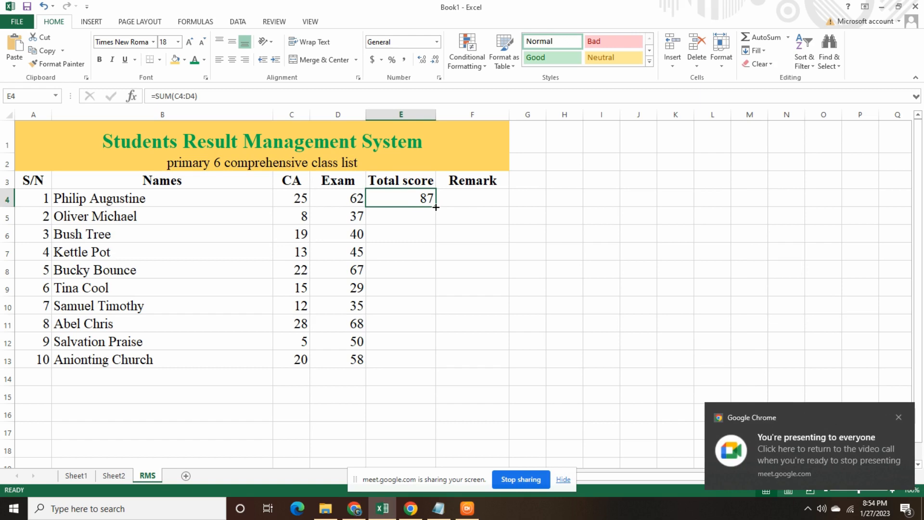
{"action": "left_click_drag", "start_coordinate": [436, 207], "coordinate": [439, 368]}
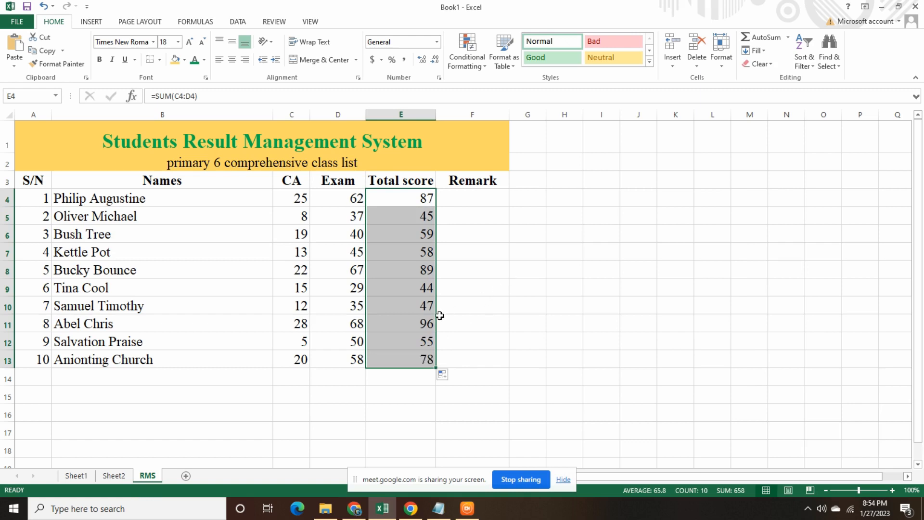
{"action": "left_click", "coordinate": [456, 213]}
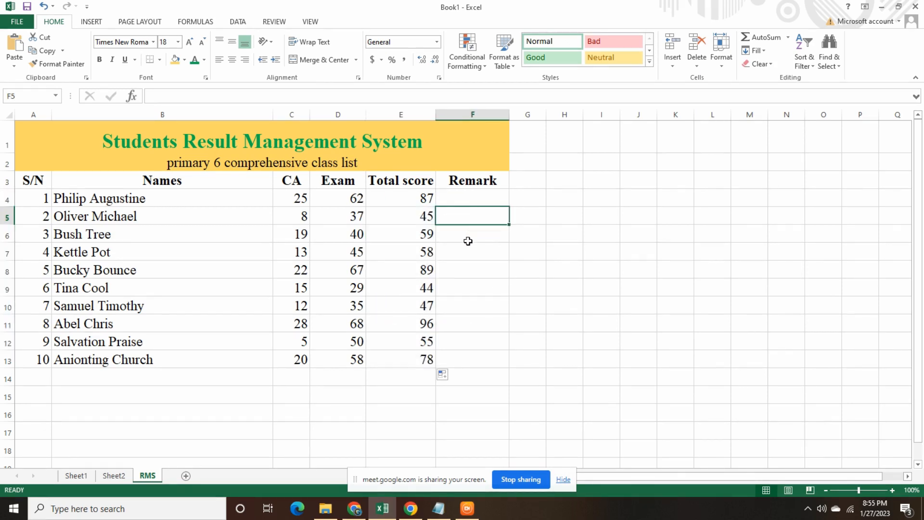
{"action": "left_click_drag", "start_coordinate": [402, 196], "coordinate": [414, 366]}
{"action": "left_click", "coordinate": [471, 289]}
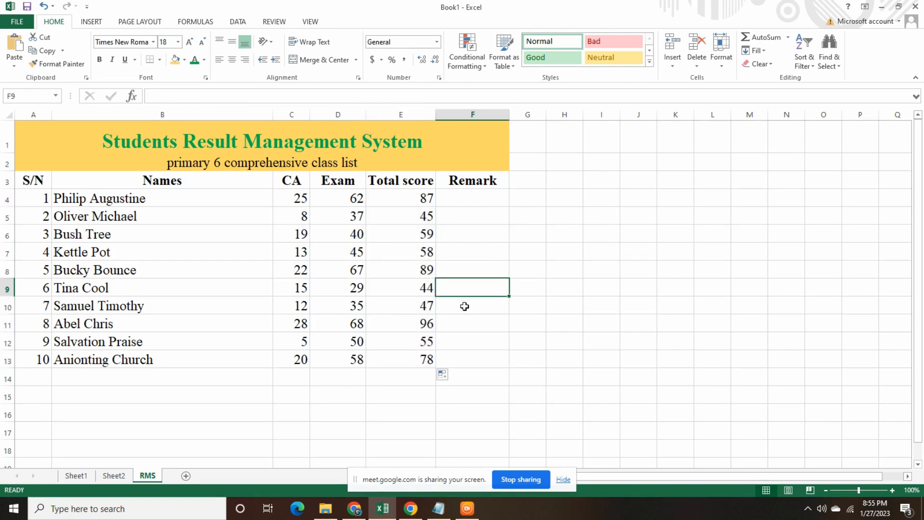
{"action": "left_click", "coordinate": [415, 363]}
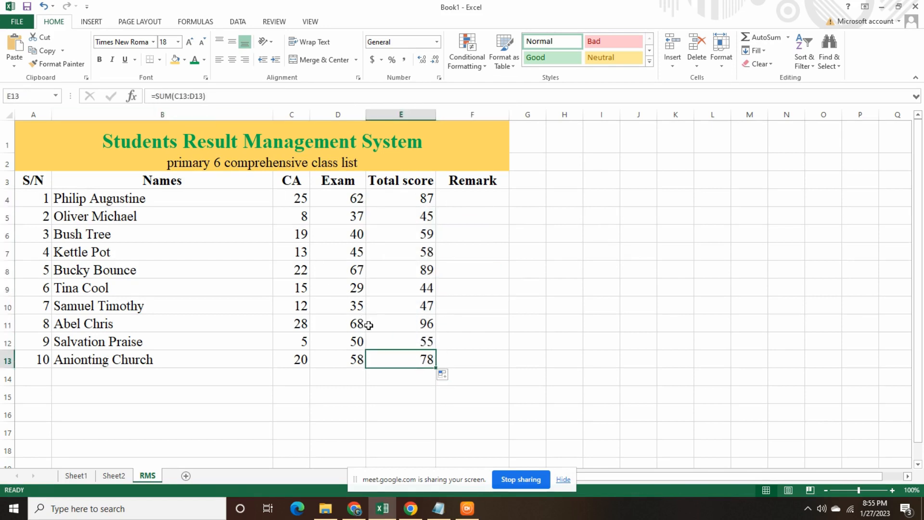
{"action": "left_click", "coordinate": [376, 340]}
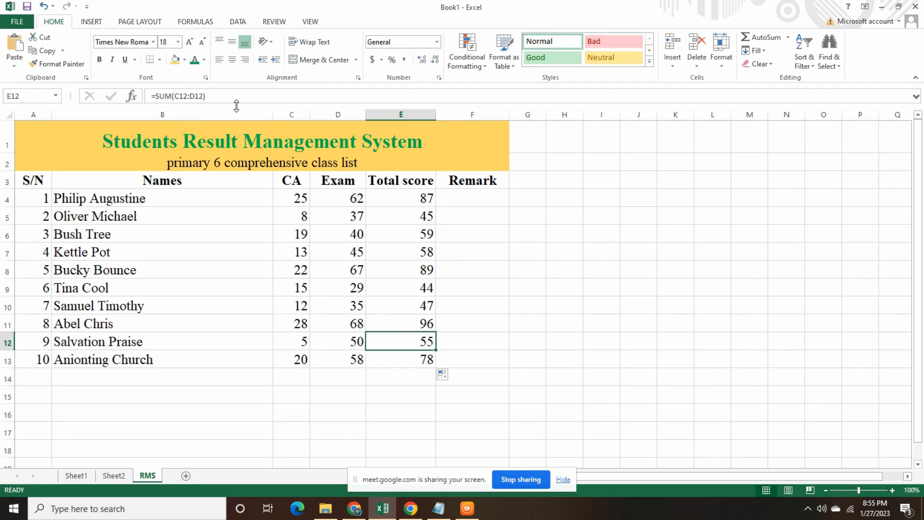
{"action": "left_click", "coordinate": [384, 323]}
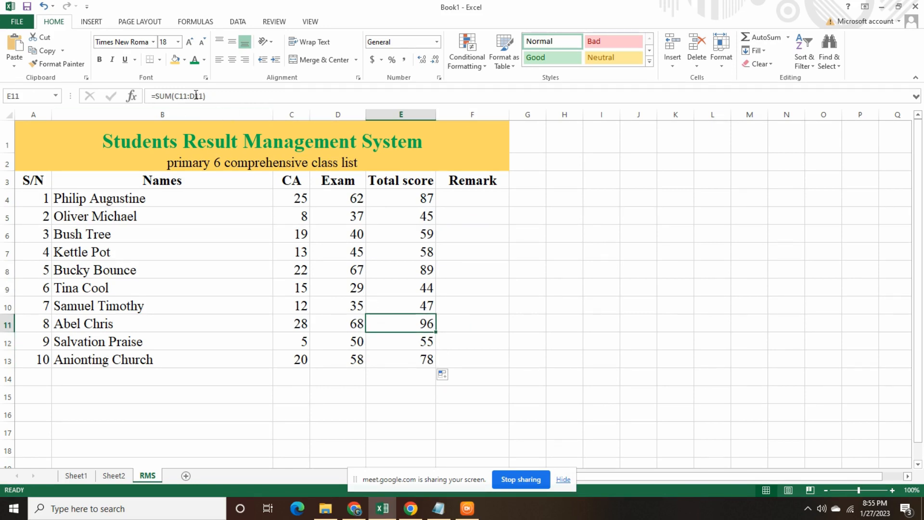
{"action": "left_click_drag", "start_coordinate": [417, 203], "coordinate": [422, 360]}
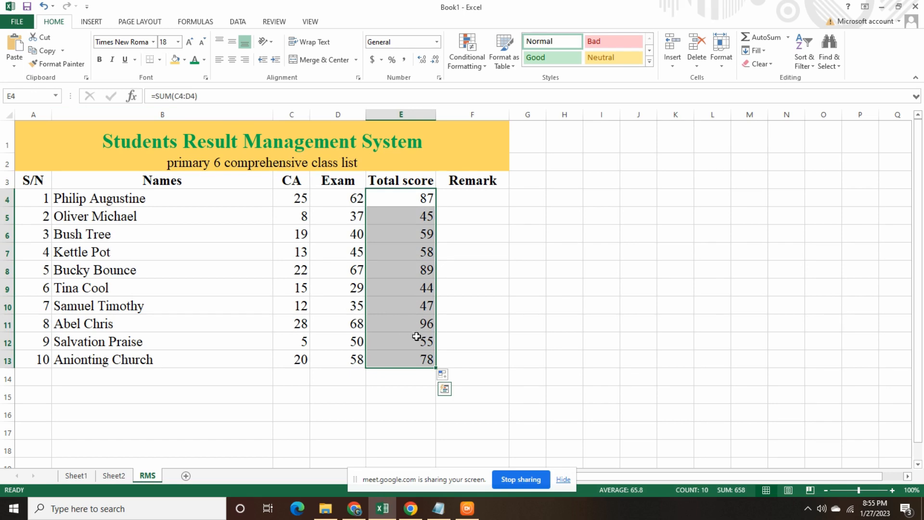
{"action": "left_click", "coordinate": [419, 290]}
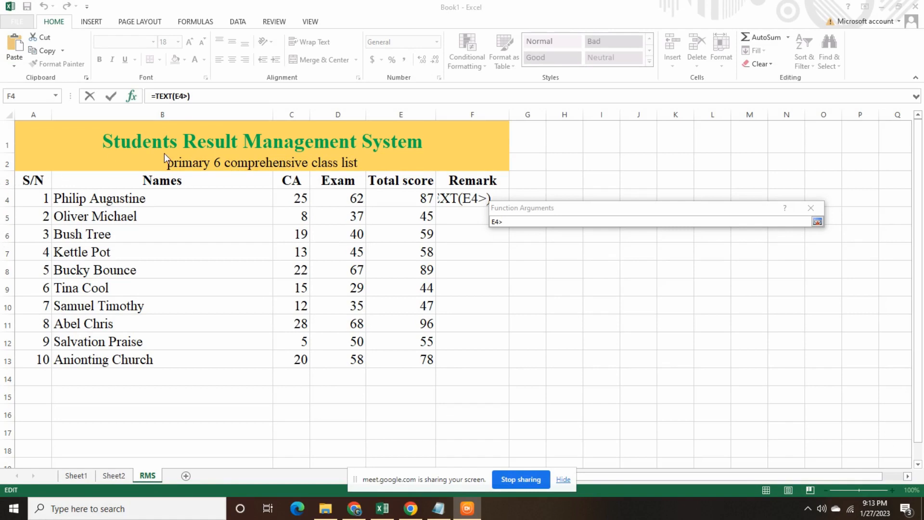
Set the TEXT arguments to Value E4>50 and Format_text PASS, giving =TEXT(E4>50,"PASS") in F4
{"action": "left_click", "coordinate": [509, 221]}
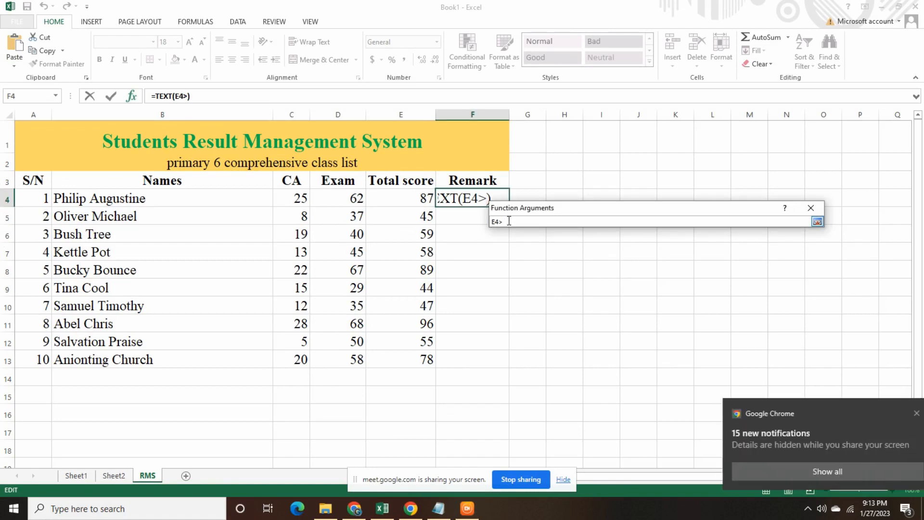
{"action": "type", "text": "50"}
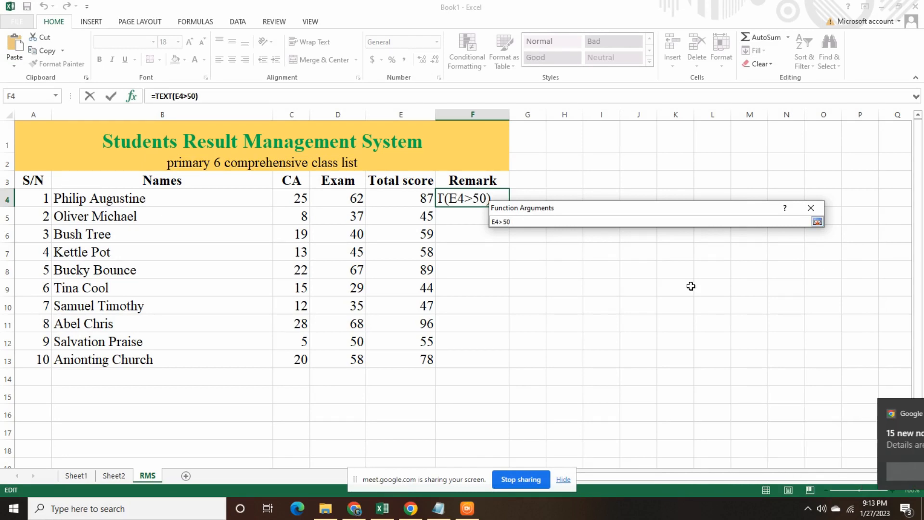
{"action": "left_click", "coordinate": [816, 221]}
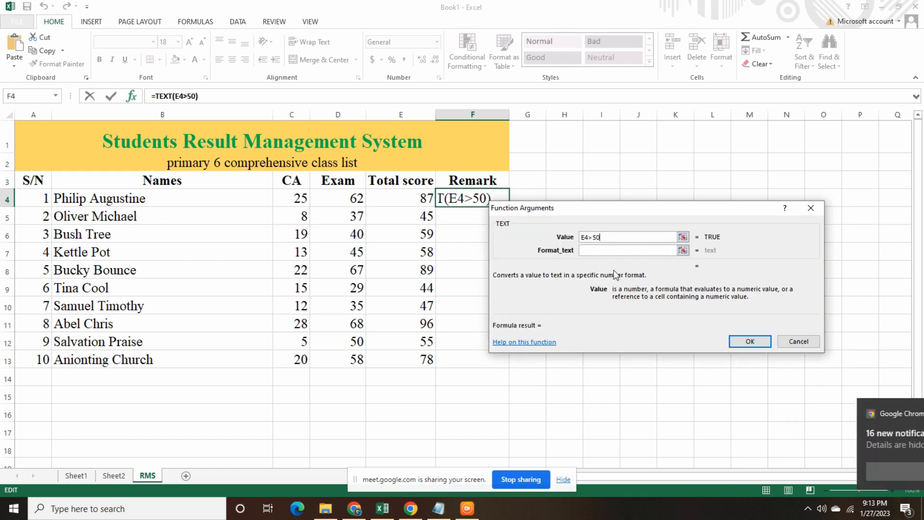
{"action": "left_click", "coordinate": [600, 251]}
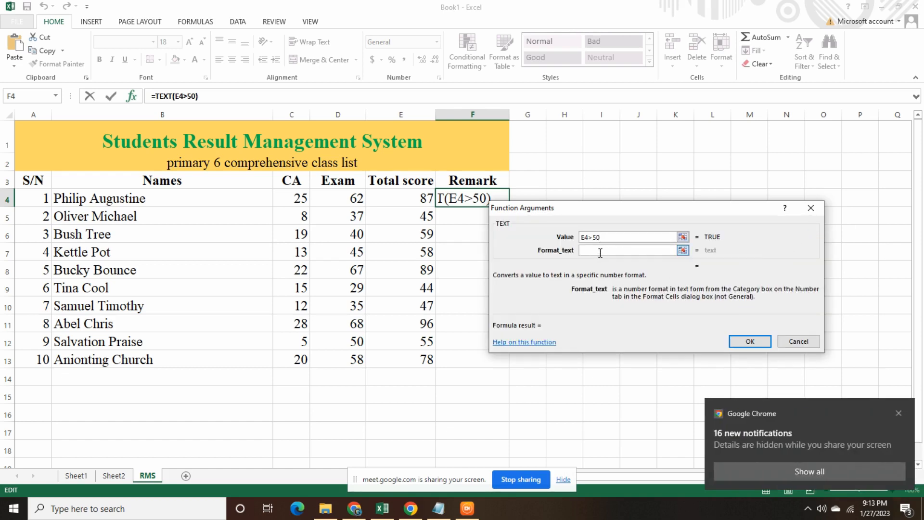
{"action": "type", "text": "PASS"}
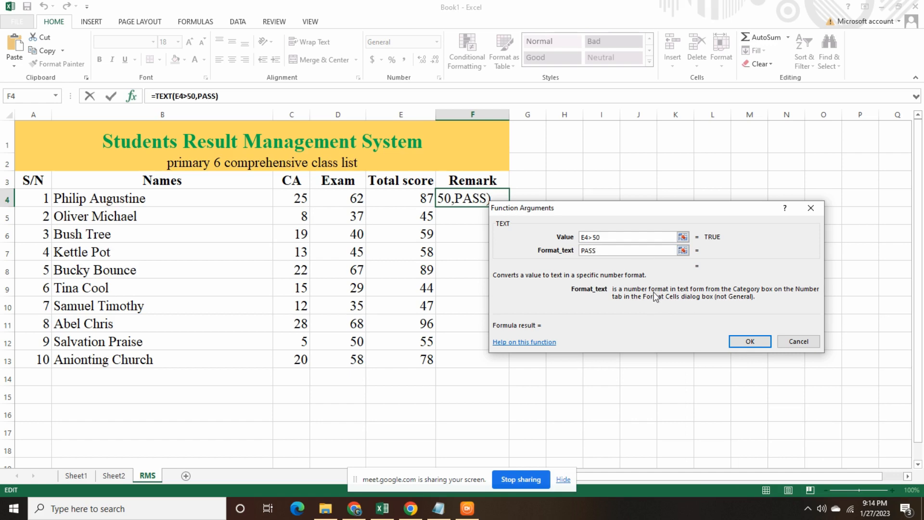
{"action": "left_click", "coordinate": [682, 250]}
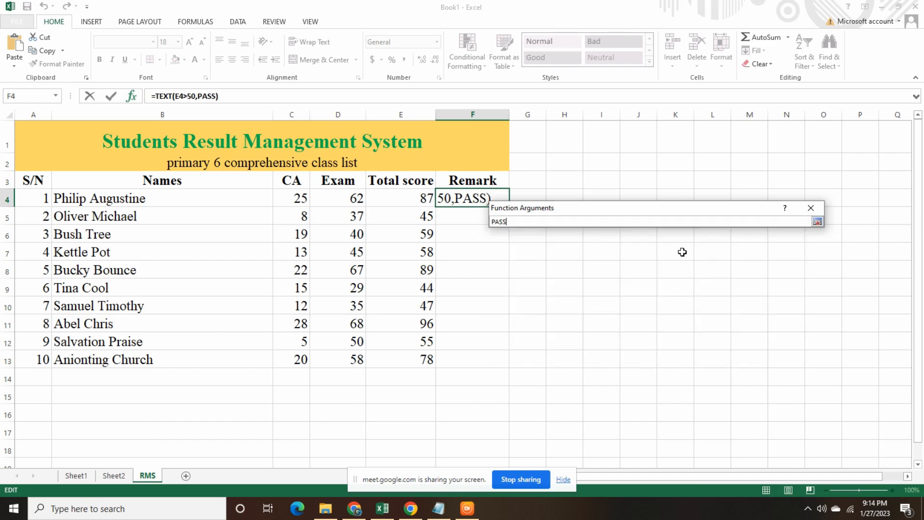
{"action": "left_click", "coordinate": [817, 221]}
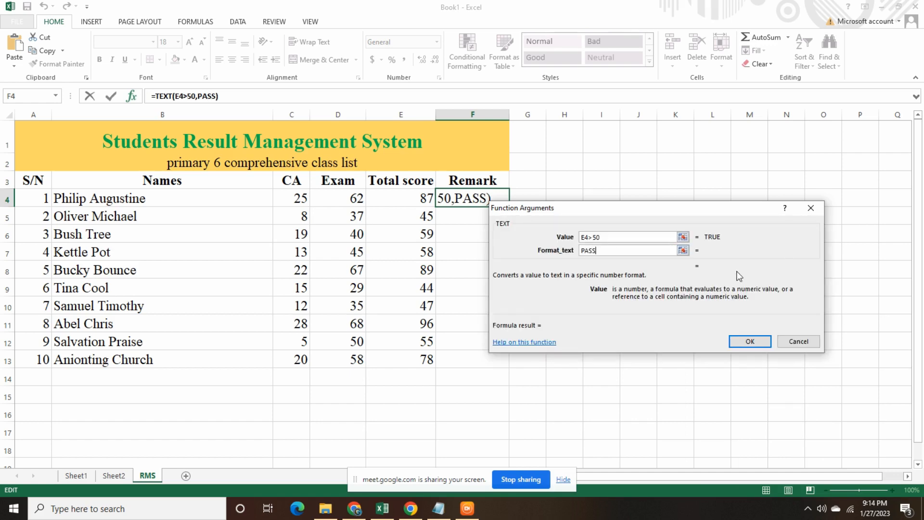
{"action": "left_click", "coordinate": [749, 341]}
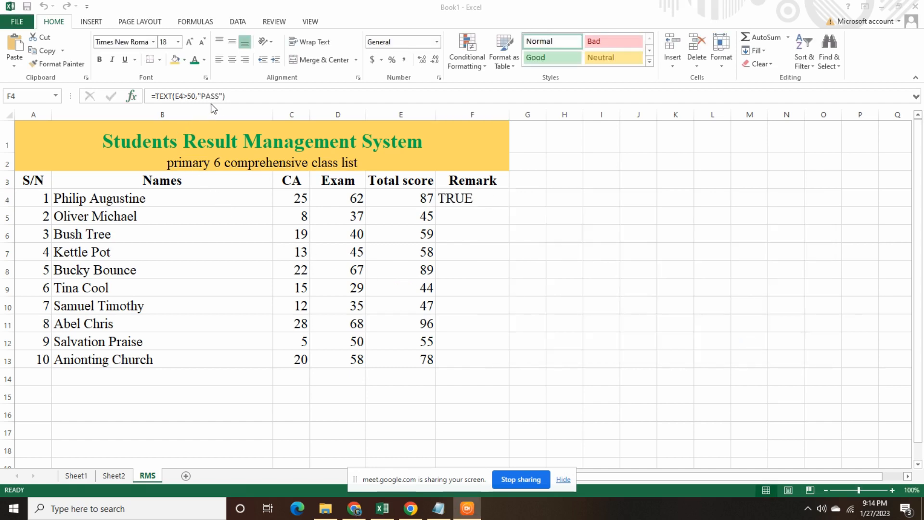
{"action": "left_click", "coordinate": [222, 96]}
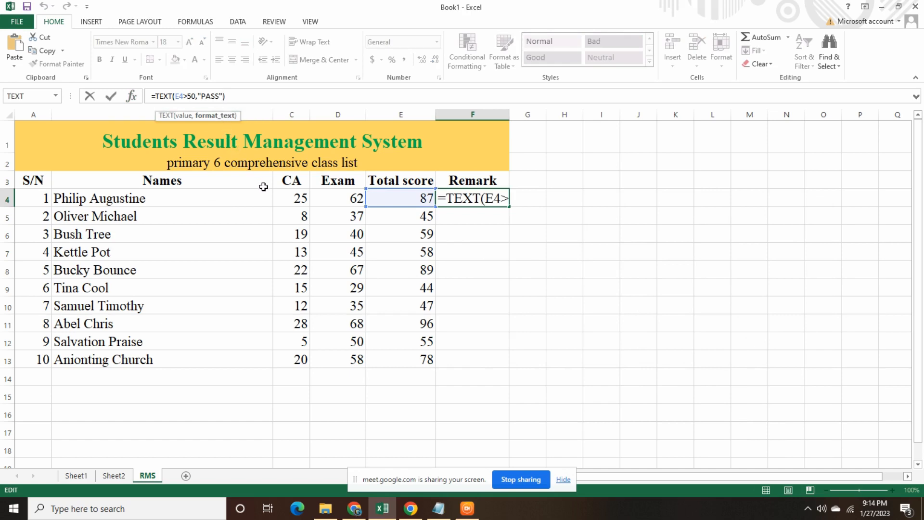
{"action": "left_click", "coordinate": [459, 214]}
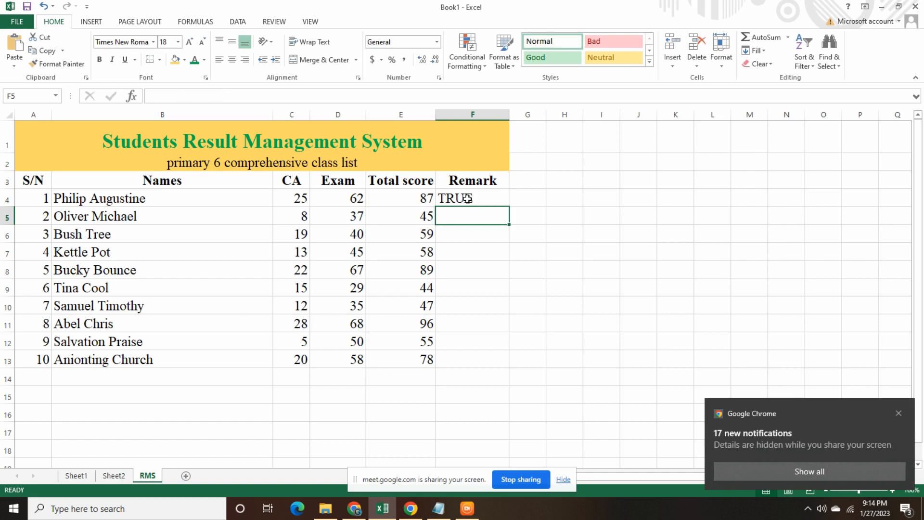
Fill F4's Remark formula down to F13
{"action": "left_click", "coordinate": [471, 199]}
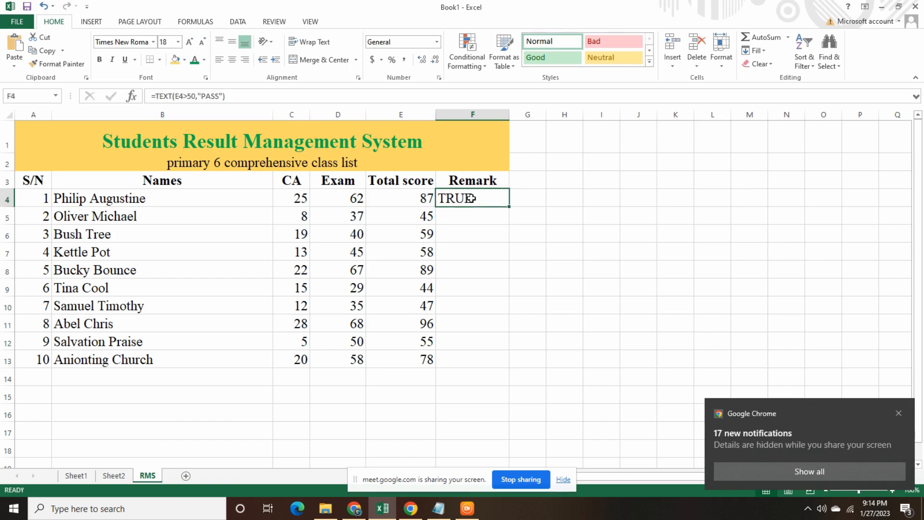
{"action": "left_click_drag", "start_coordinate": [509, 206], "coordinate": [499, 368]}
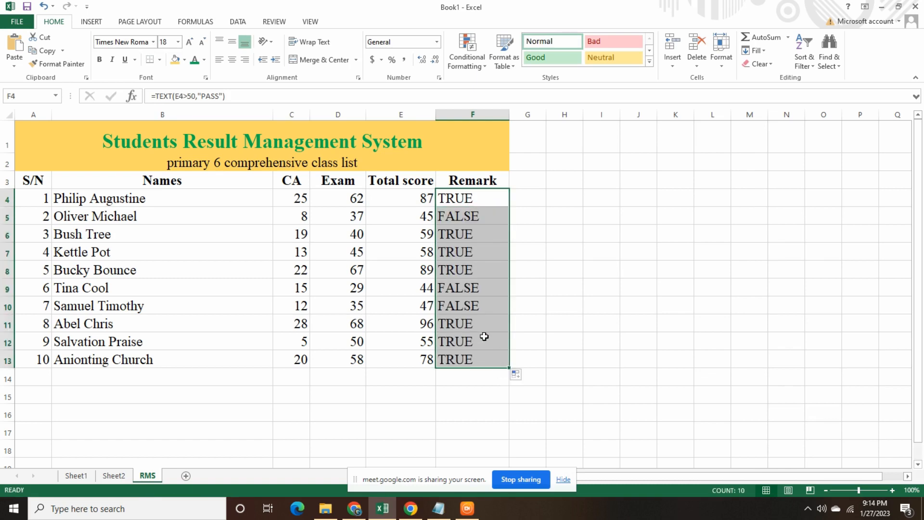
{"action": "left_click", "coordinate": [455, 218]}
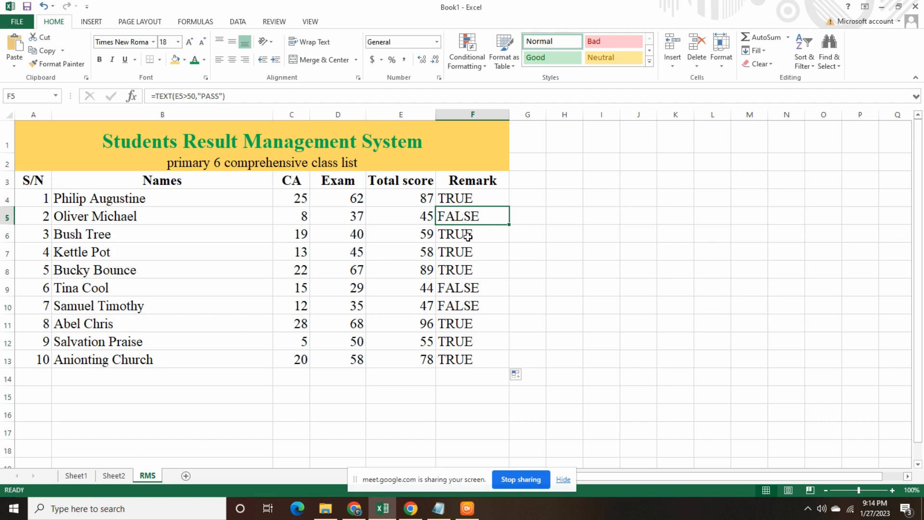
Check the Remark formulas in F4, F5 and F6, opening F6's formula for editing
{"action": "left_click", "coordinate": [460, 199]}
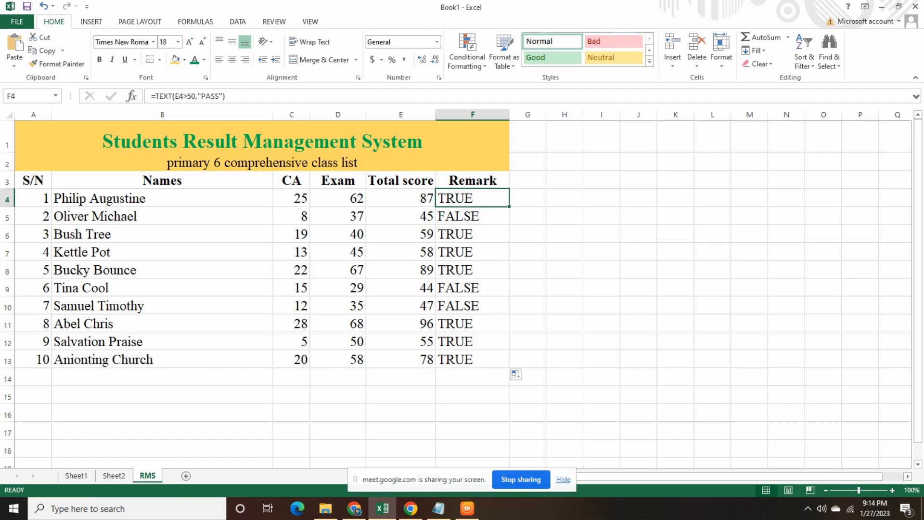
{"action": "key", "text": "alt+Tab"}
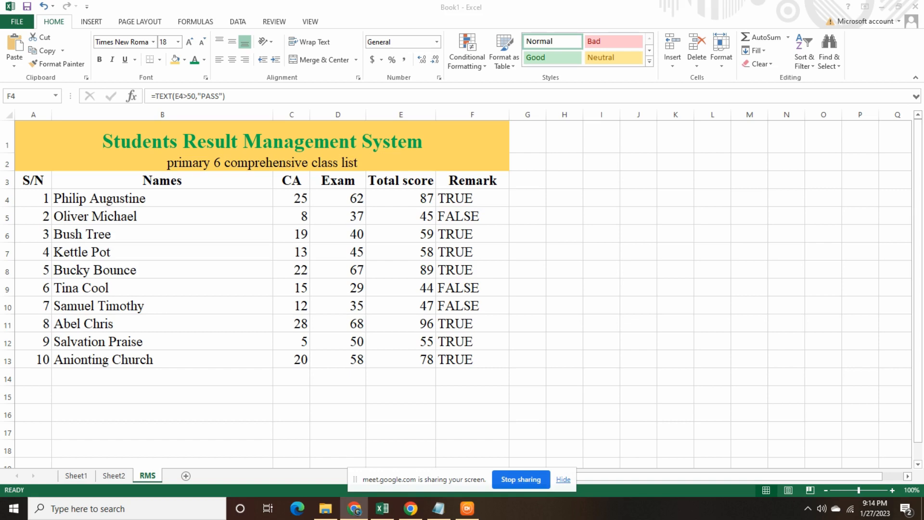
{"action": "left_click", "coordinate": [465, 200]}
{"action": "left_click", "coordinate": [472, 215]}
{"action": "left_click", "coordinate": [472, 234]}
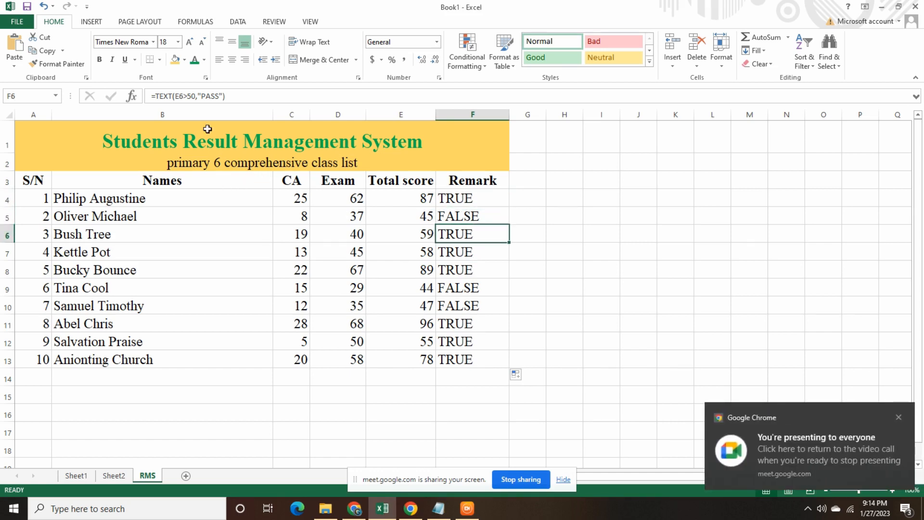
{"action": "left_click", "coordinate": [223, 102]}
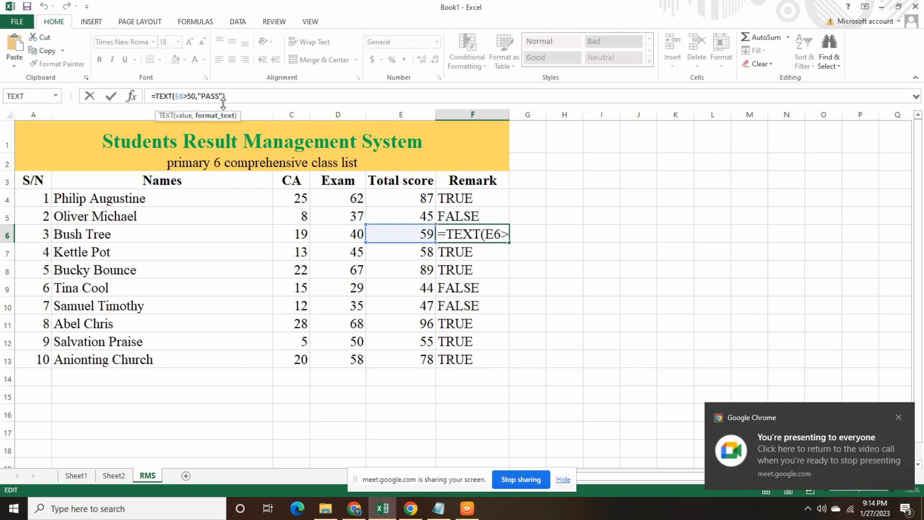
Append a "FAIL" argument to F6's formula, which Excel rejects as too many arguments
{"action": "left_click", "coordinate": [221, 96]}
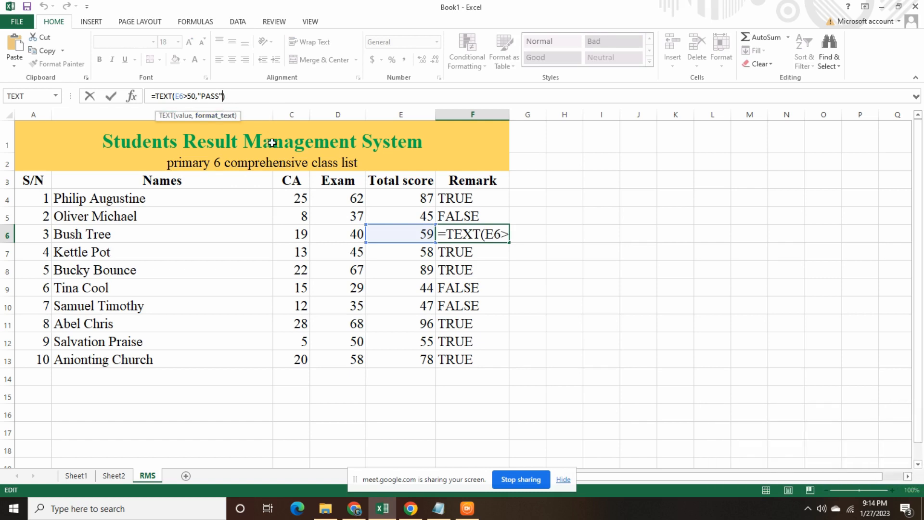
{"action": "type", "text": ", \"\""}
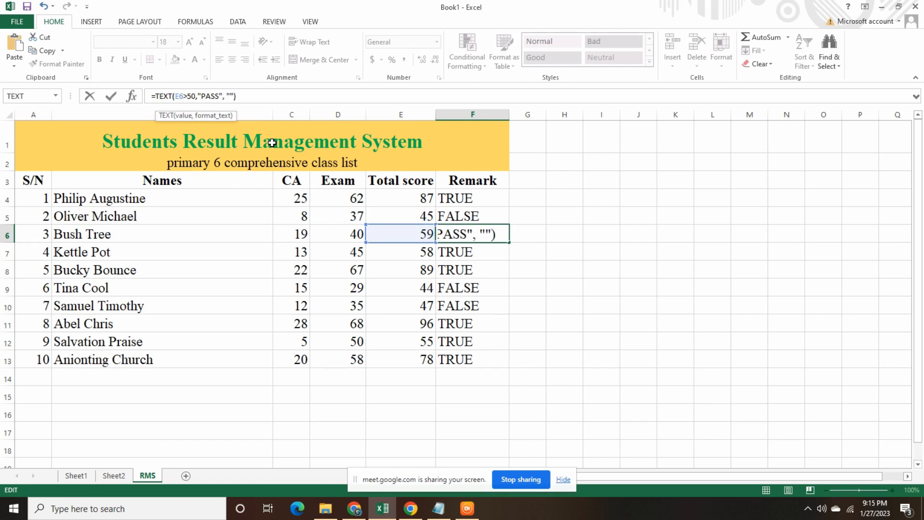
{"action": "type", "text": "FAIL"}
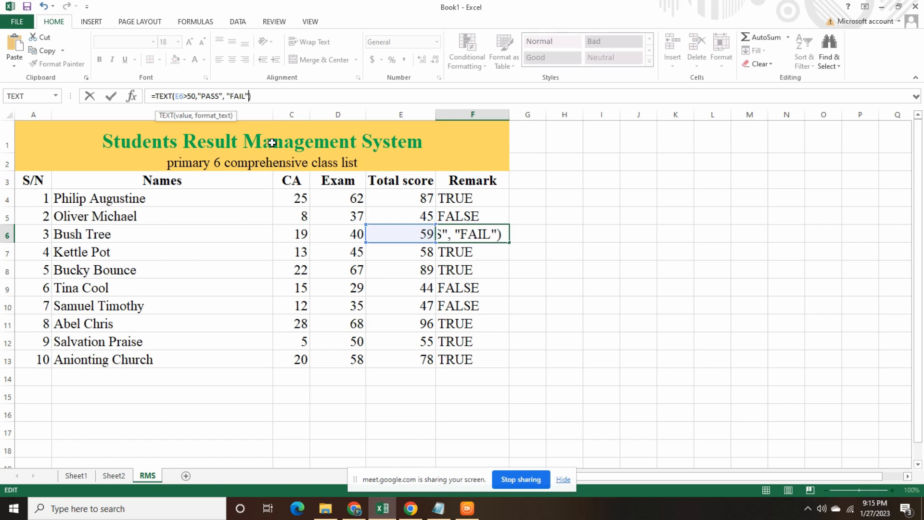
{"action": "key", "text": "Return"}
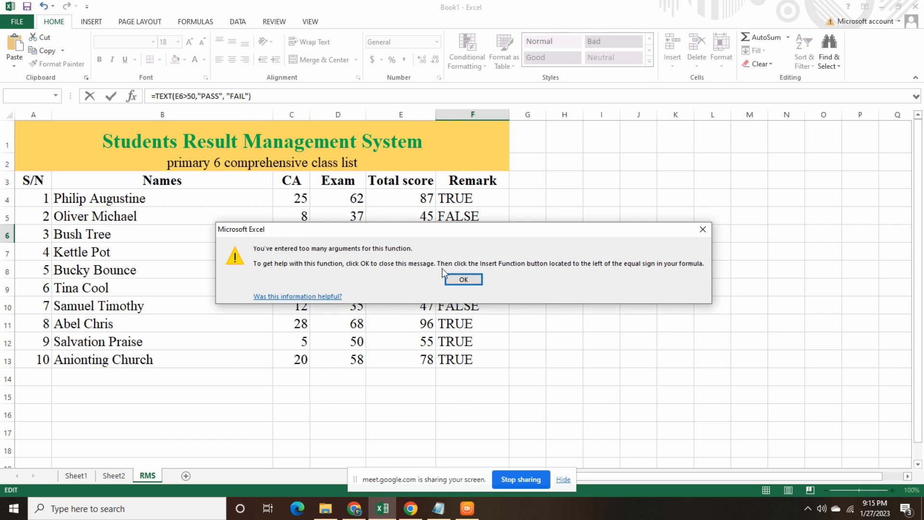
{"action": "left_click", "coordinate": [459, 280]}
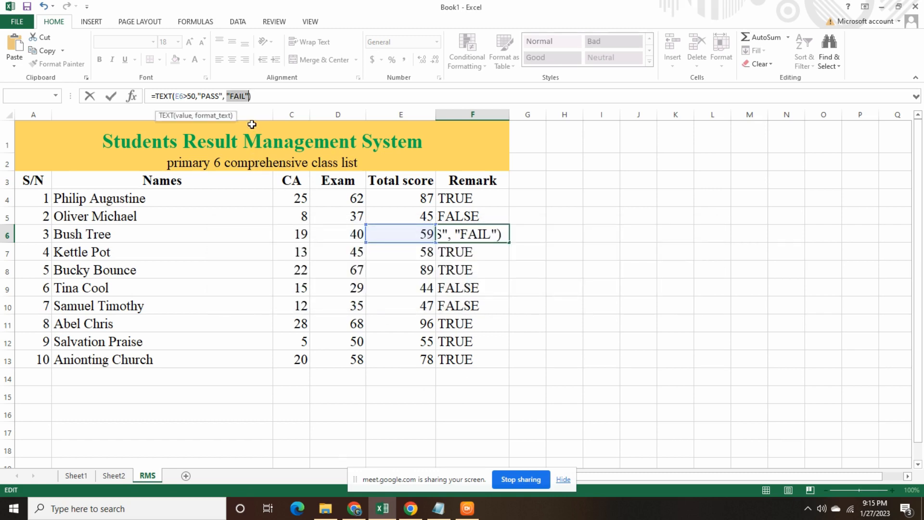
Remove the extra FAIL argument so F6 reads =TEXT(E6>50,"PASS") again
{"action": "key", "text": "BackSpace"}
{"action": "key", "text": "BackSpace"}
{"action": "key", "text": "BackSpace"}
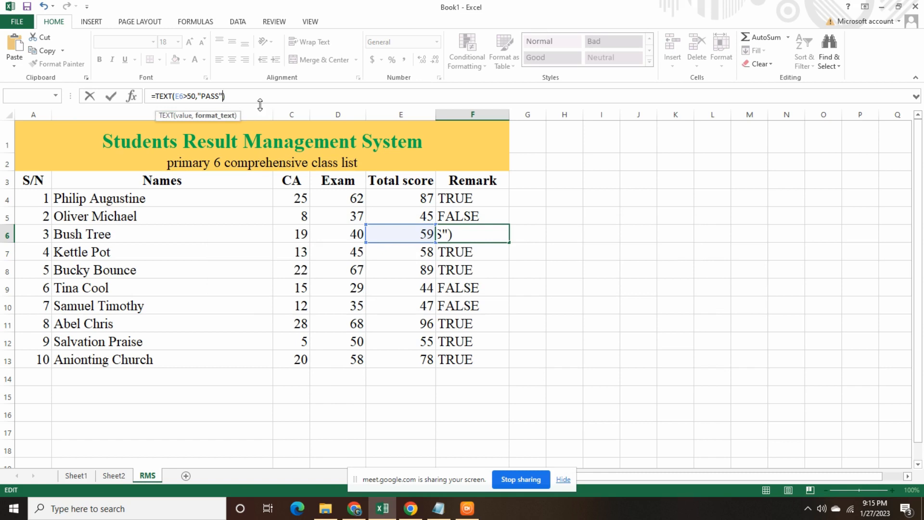
{"action": "left_click", "coordinate": [264, 98]}
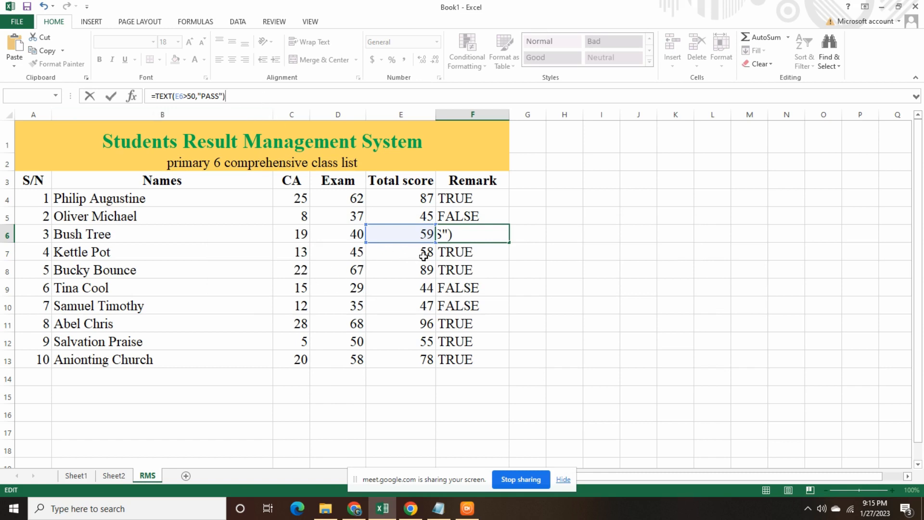
{"action": "key", "text": "Return"}
{"action": "left_click", "coordinate": [470, 200]}
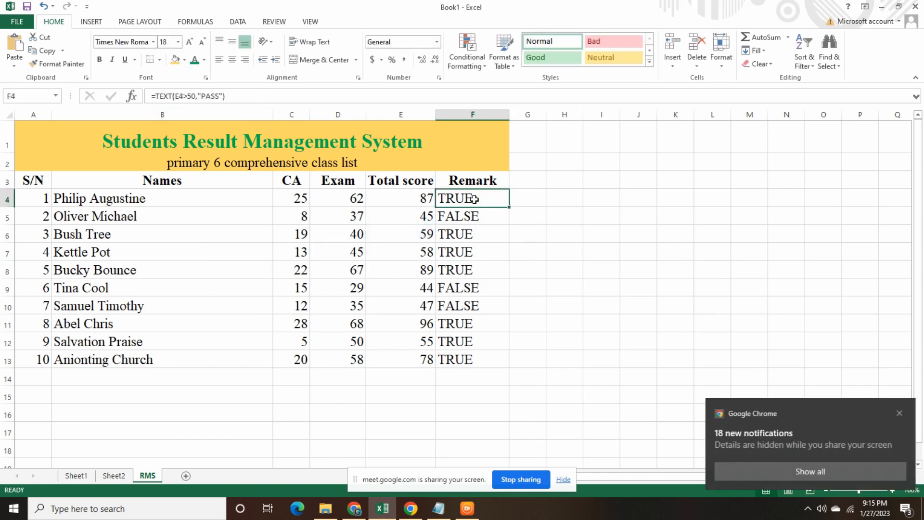
Select F4:F13 and open Conditional Formatting's Highlight Cells Rules submenu
{"action": "left_click_drag", "start_coordinate": [487, 362], "coordinate": [479, 195]}
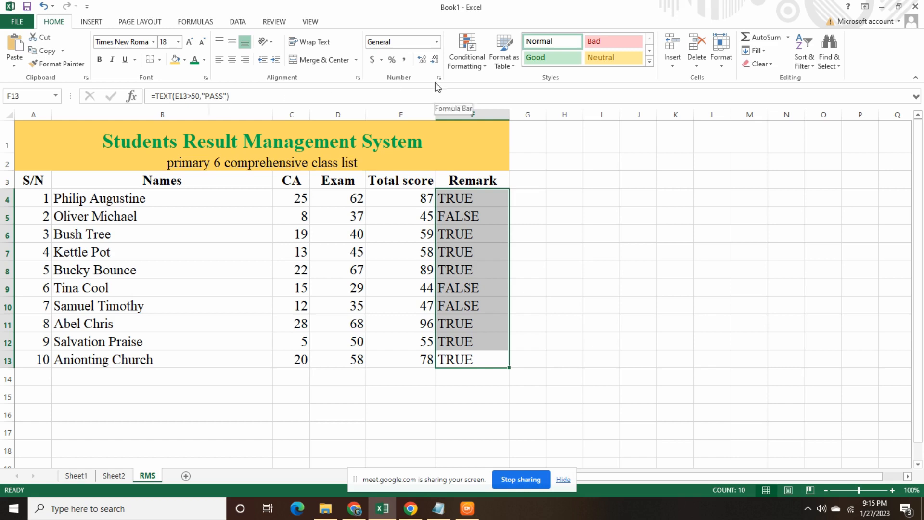
{"action": "left_click", "coordinate": [482, 65]}
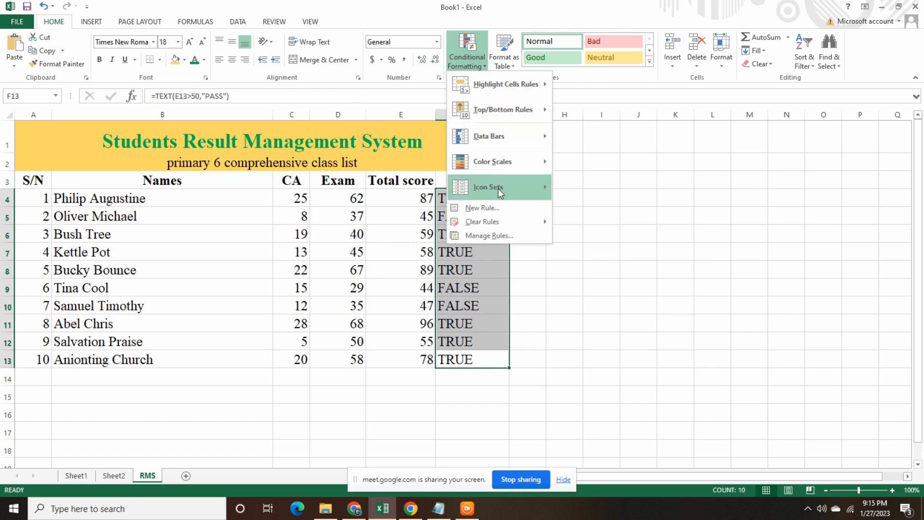
{"action": "mouse_move", "coordinate": [506, 183]}
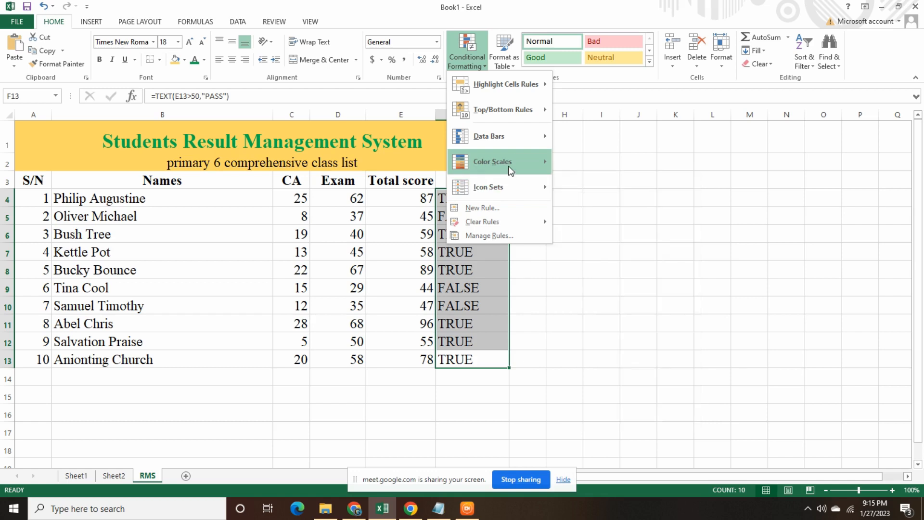
{"action": "mouse_move", "coordinate": [508, 166]}
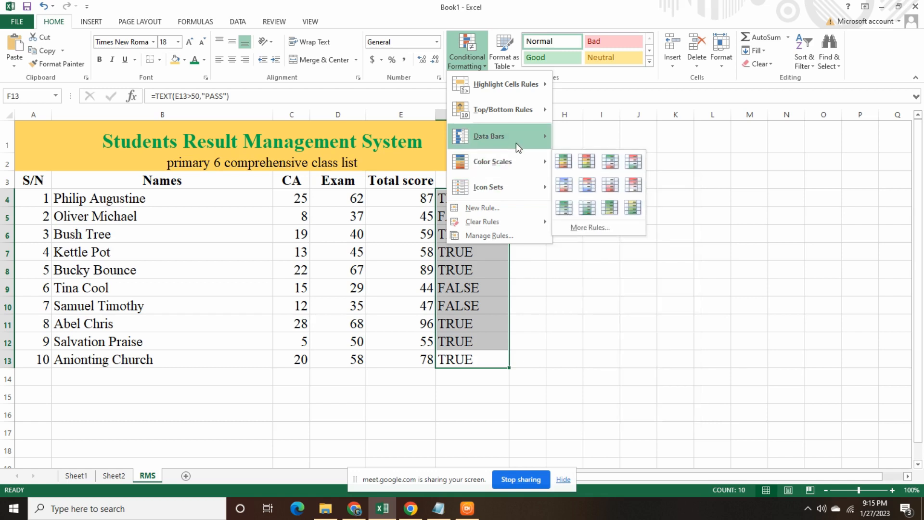
{"action": "mouse_move", "coordinate": [521, 138]}
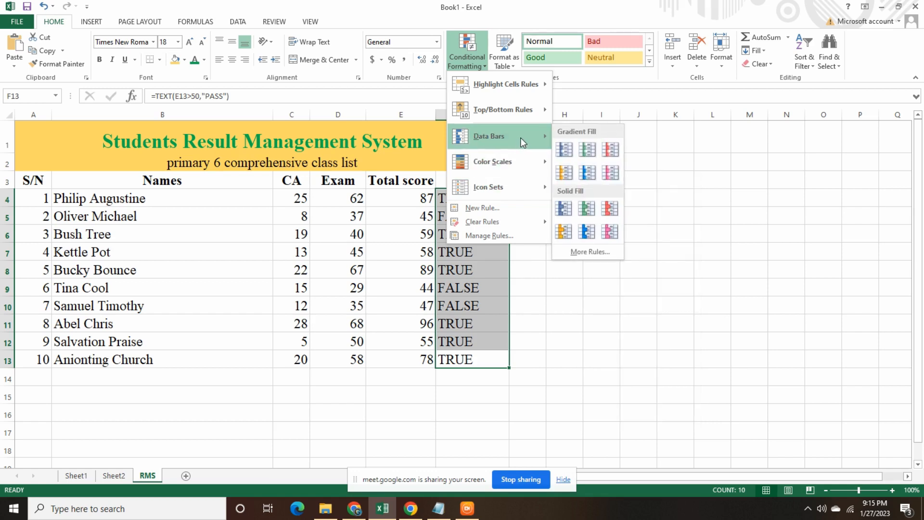
{"action": "mouse_move", "coordinate": [524, 109]}
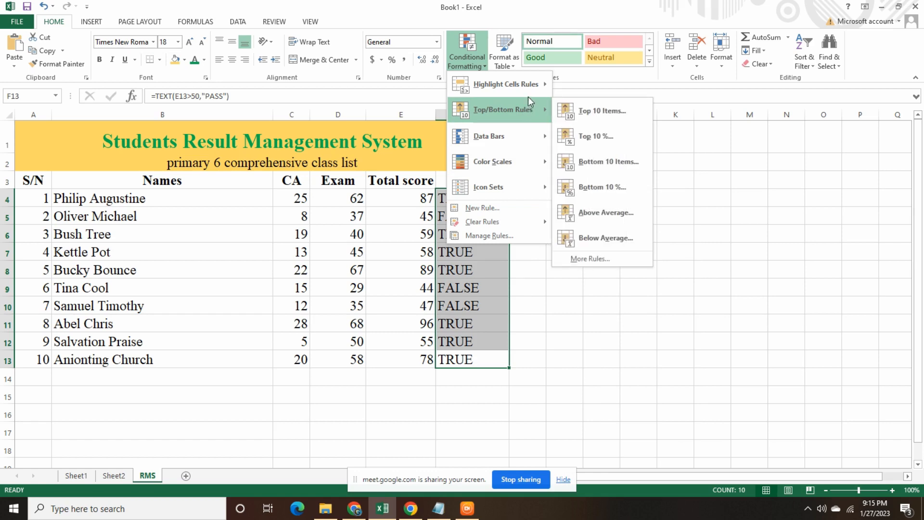
{"action": "mouse_move", "coordinate": [527, 88]}
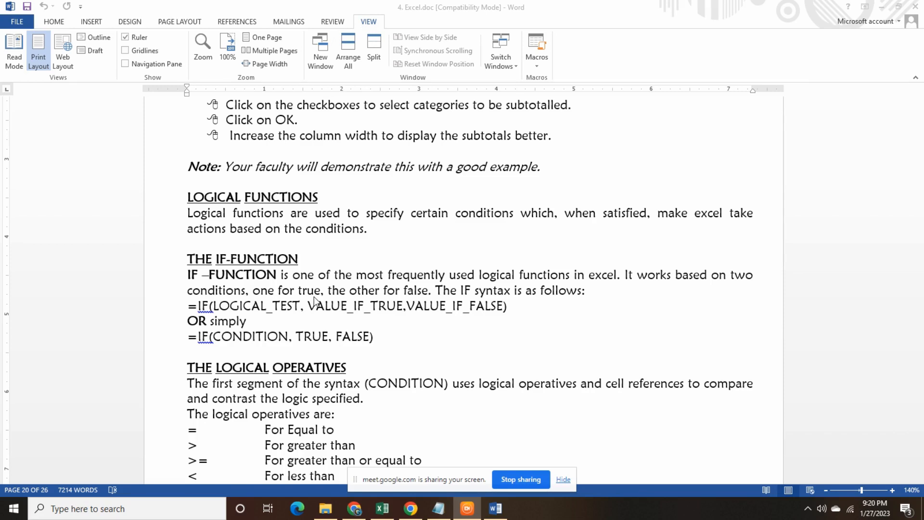
Return to the Excel workbook after reading the IF function notes
{"action": "left_click", "coordinate": [382, 508]}
{"action": "left_click", "coordinate": [442, 287]}
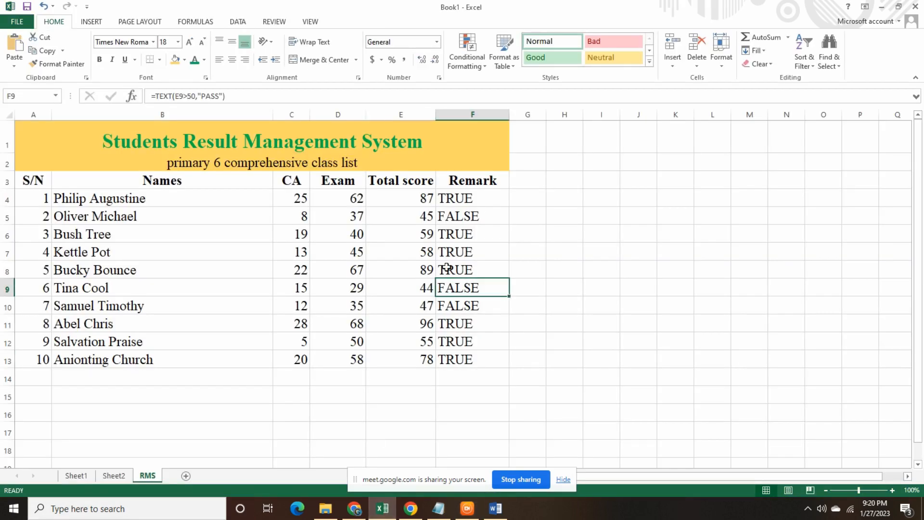
{"action": "left_click", "coordinate": [456, 199]}
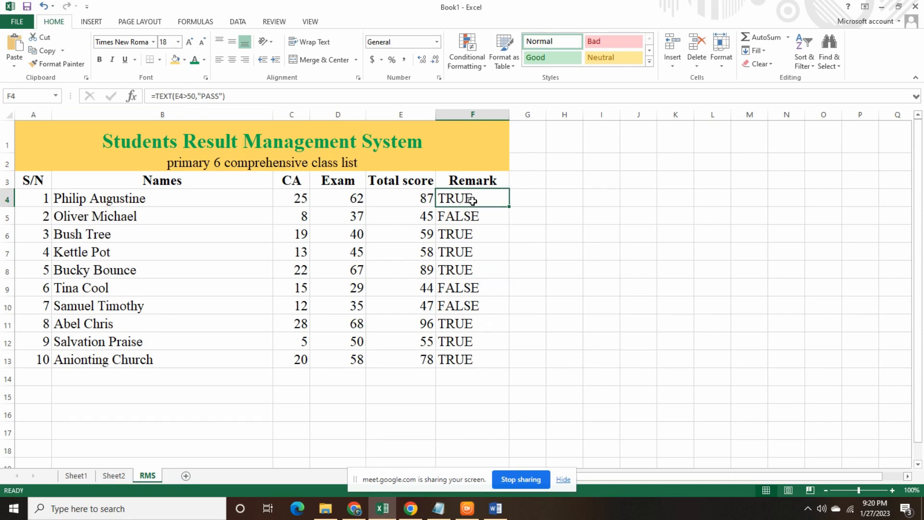
{"action": "left_click", "coordinate": [408, 198]}
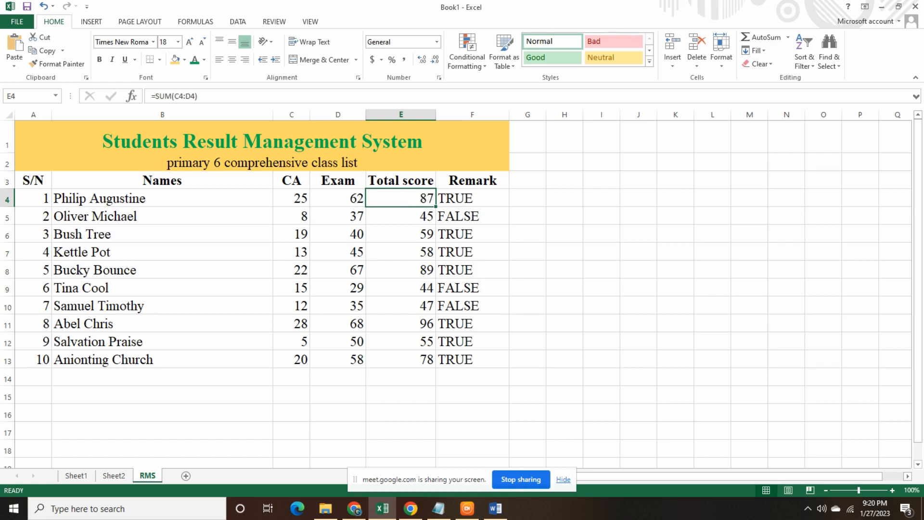
{"action": "key", "text": "alt+Tab"}
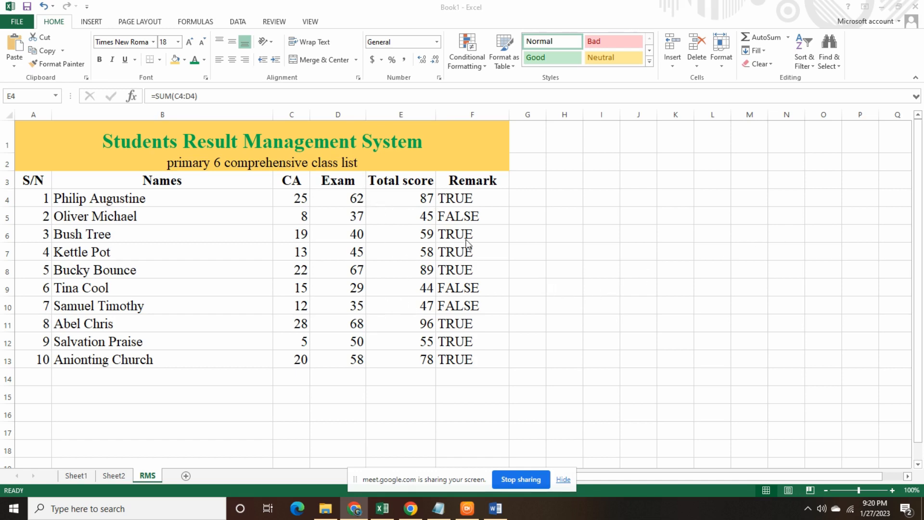
{"action": "key", "text": "alt+Tab"}
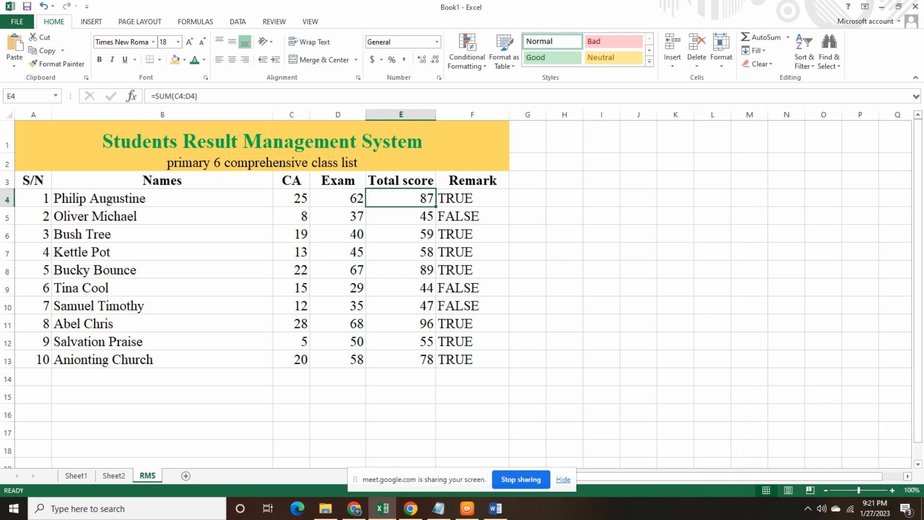
{"action": "key", "text": "alt+Tab"}
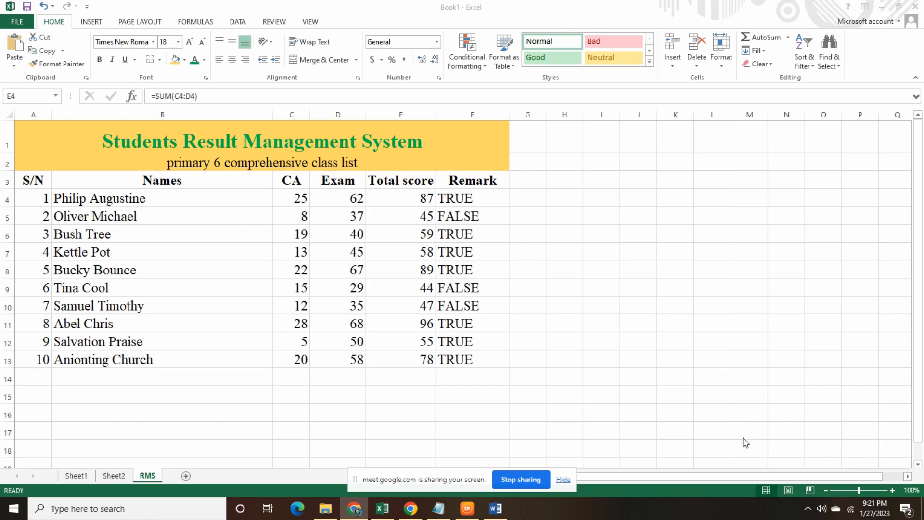
{"action": "left_click", "coordinate": [416, 196]}
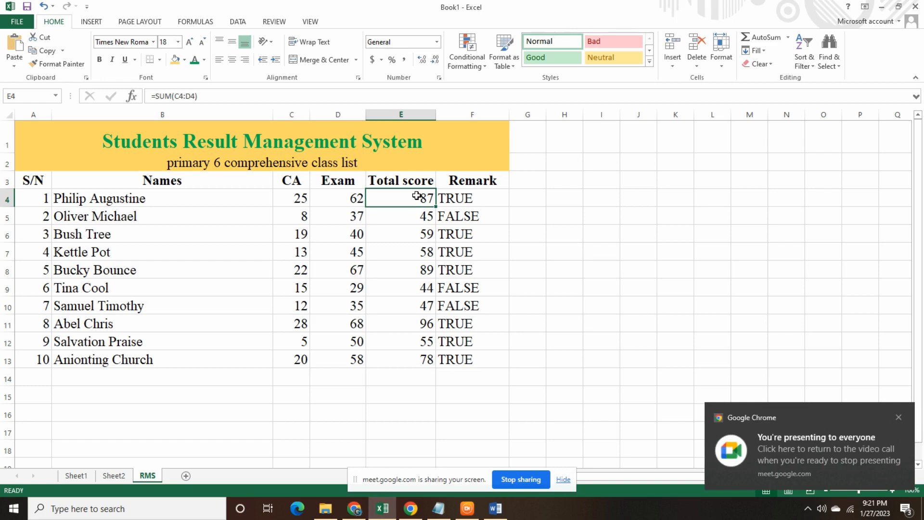
{"action": "left_click", "coordinate": [466, 197]}
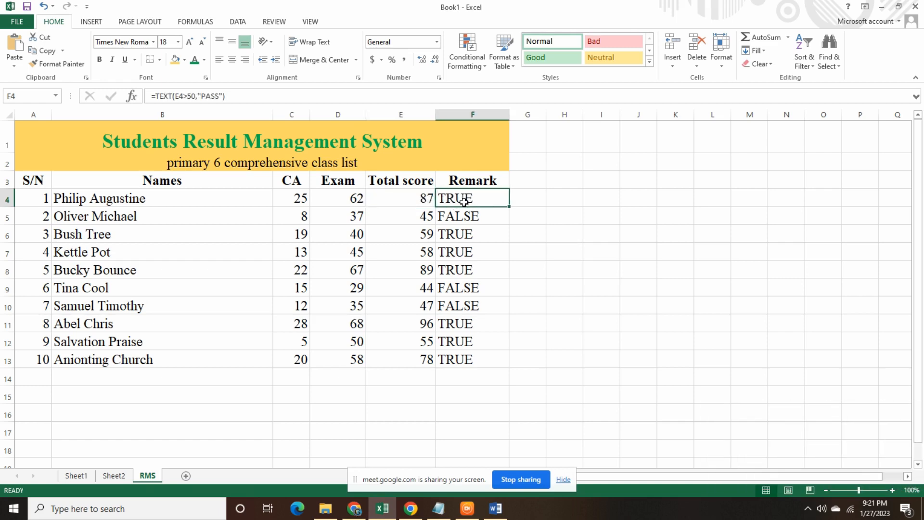
{"action": "left_click", "coordinate": [423, 215]}
{"action": "left_click", "coordinate": [460, 216]}
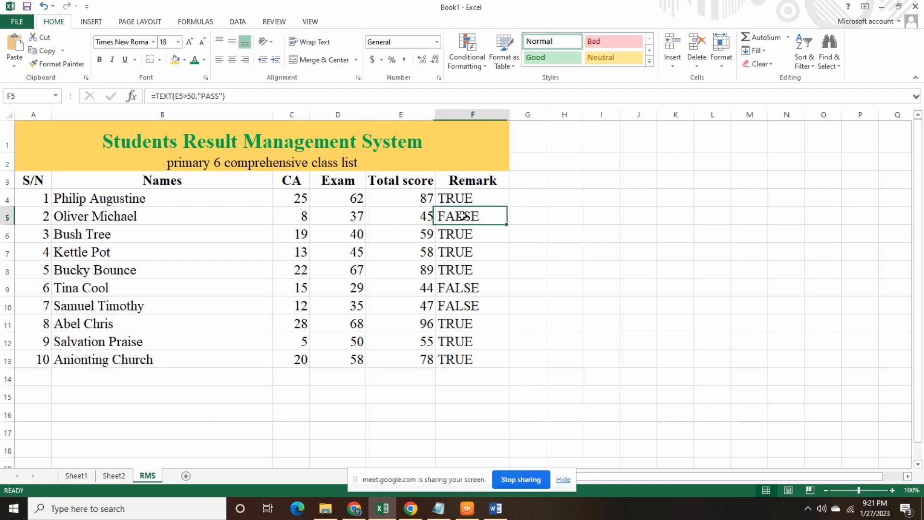
{"action": "left_click", "coordinate": [423, 235]}
{"action": "left_click", "coordinate": [462, 236]}
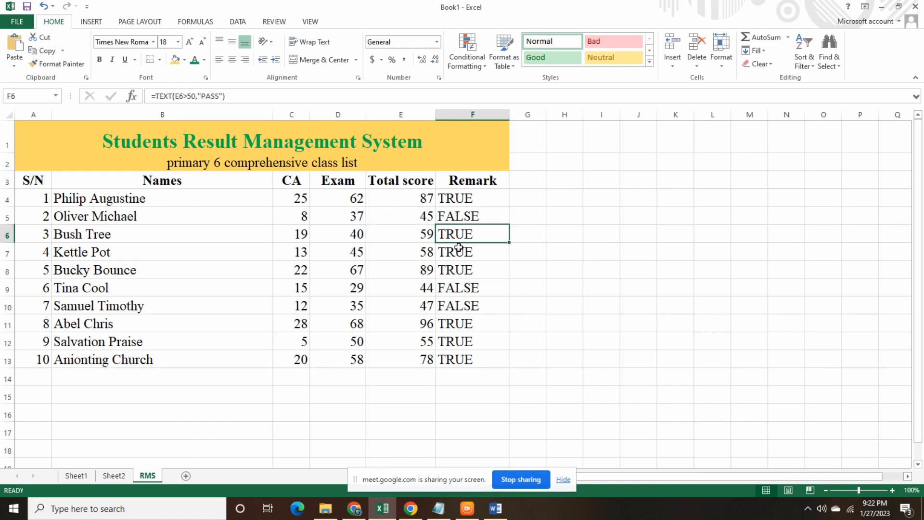
{"action": "left_click_drag", "start_coordinate": [473, 370], "coordinate": [492, 200]}
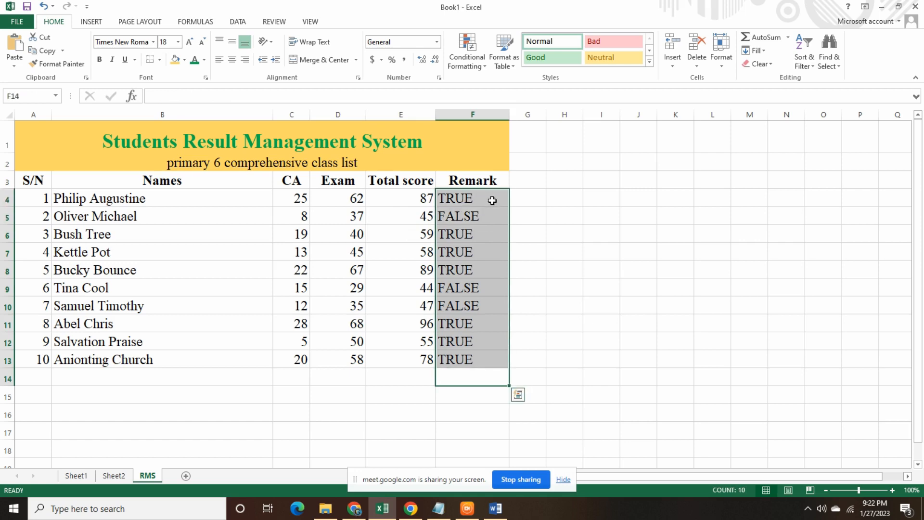
Clear the Remark values, look over the Total scores E4:E13, and reselect F4
{"action": "key", "text": "Delete"}
{"action": "left_click", "coordinate": [470, 231]}
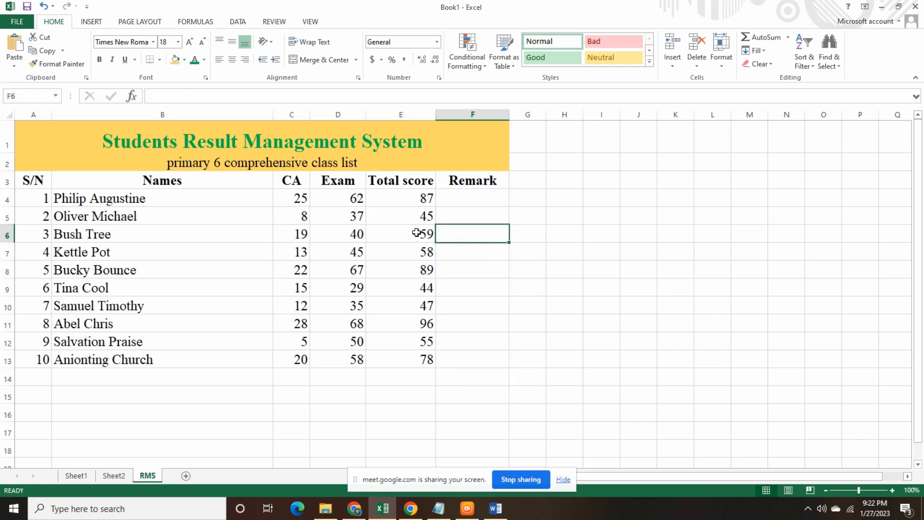
{"action": "left_click", "coordinate": [417, 201]}
{"action": "left_click_drag", "start_coordinate": [405, 361], "coordinate": [423, 198]}
{"action": "left_click", "coordinate": [409, 220]}
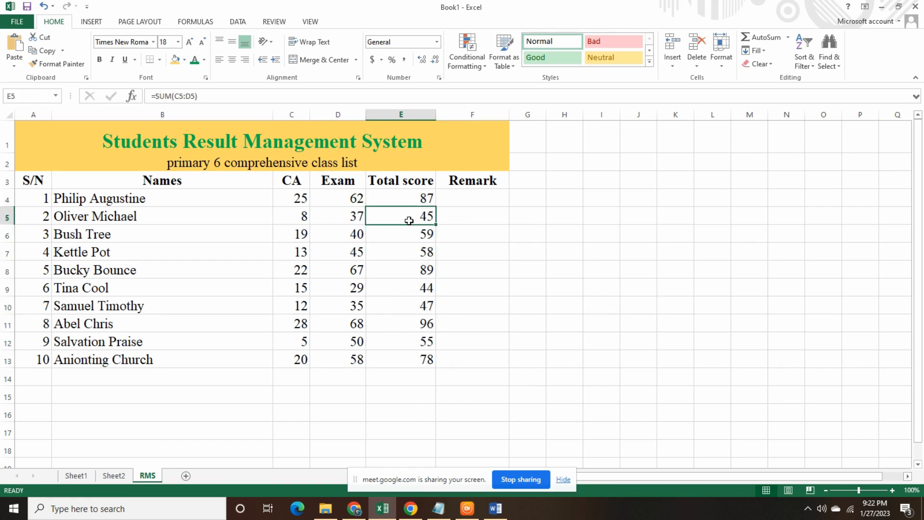
{"action": "left_click", "coordinate": [422, 199]}
{"action": "left_click", "coordinate": [462, 199]}
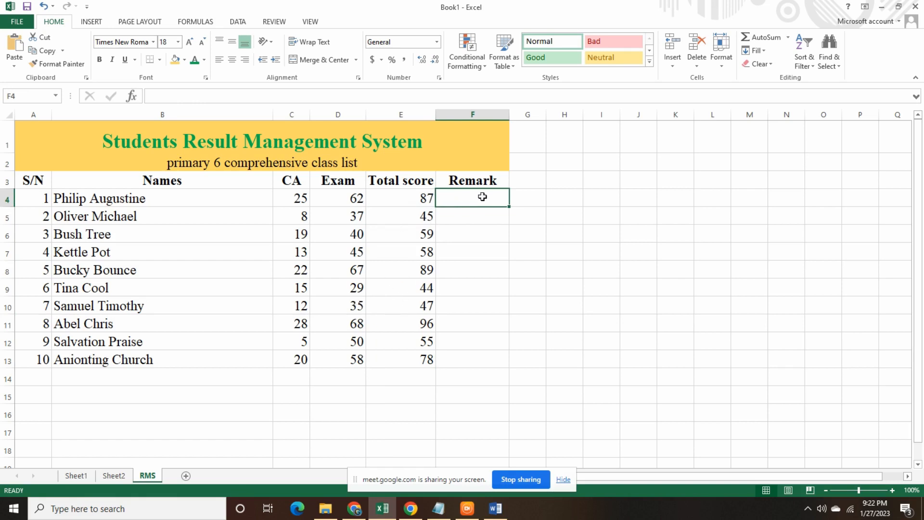
Enter =TEXT(F4>50) in F4, which Excel rejects for too few arguments
{"action": "left_click", "coordinate": [227, 99]}
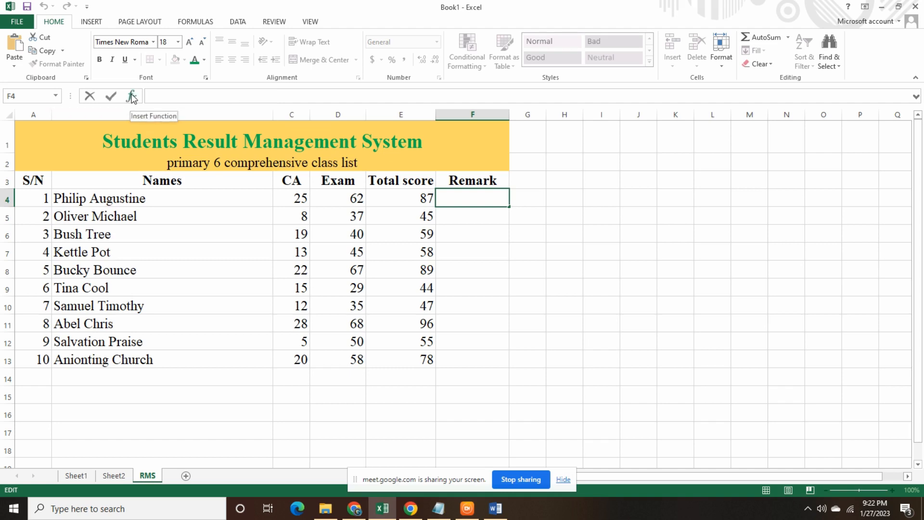
{"action": "type", "text": "="}
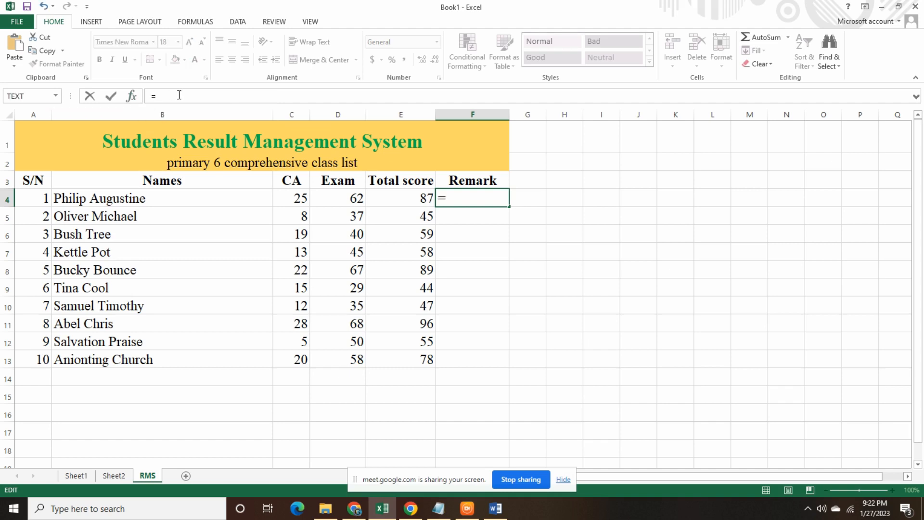
{"action": "type", "text": "TEXT"}
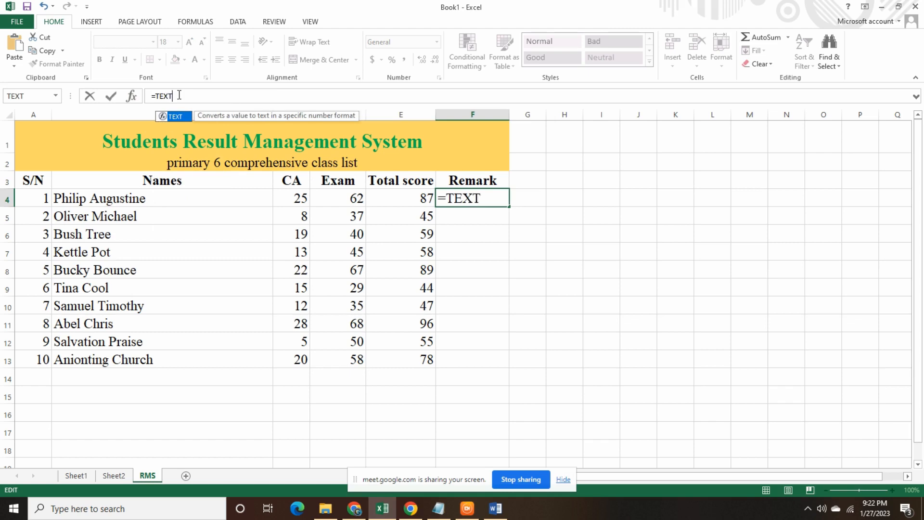
{"action": "type", "text": "()"}
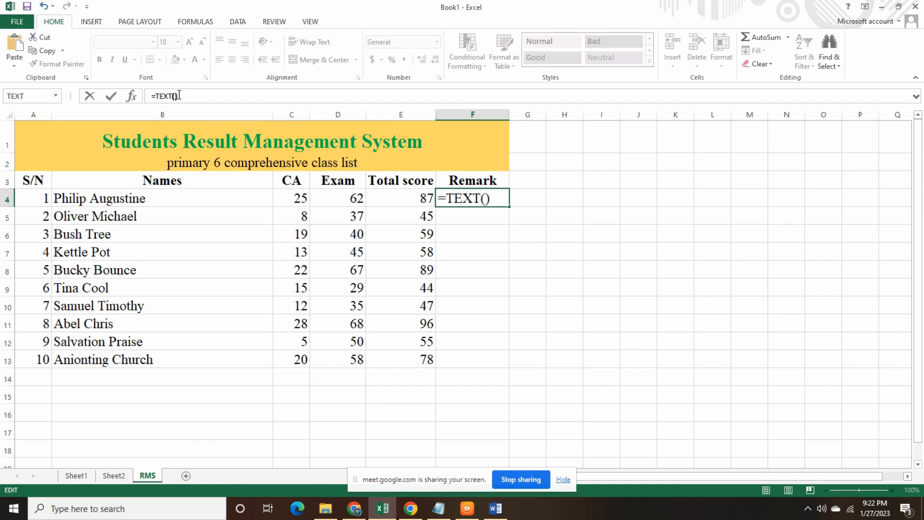
{"action": "key", "text": "Left"}
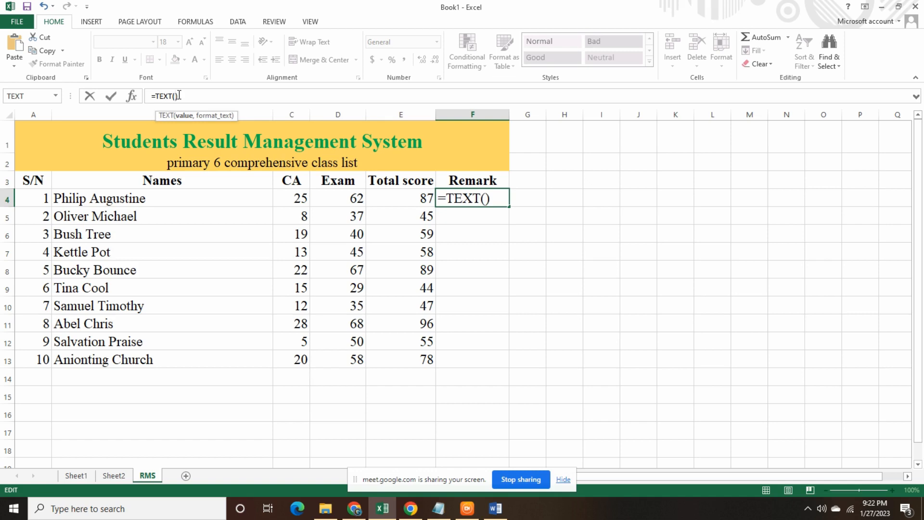
{"action": "type", "text": "50"}
{"action": "type", "text": ">"}
{"action": "key", "text": "BackSpace"}
{"action": "key", "text": "BackSpace"}
{"action": "key", "text": "BackSpace"}
{"action": "type", "text": "F4>50"}
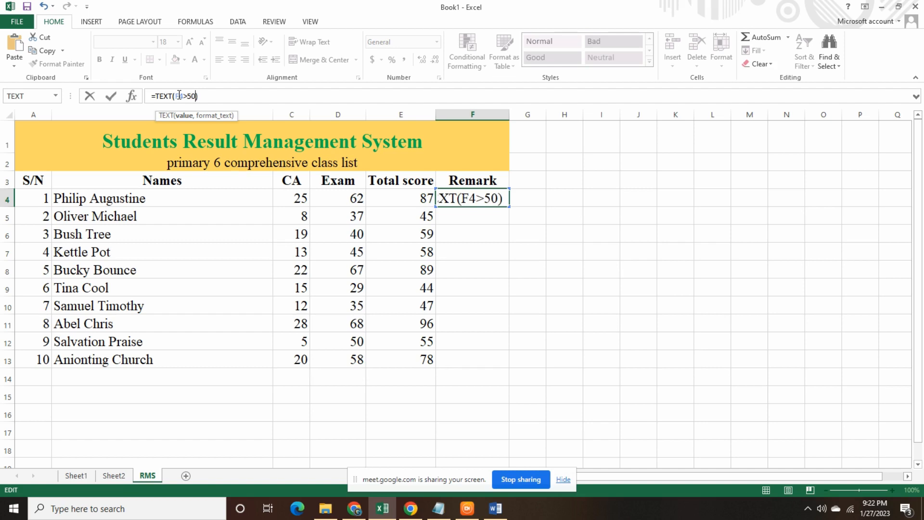
{"action": "key", "text": "Return"}
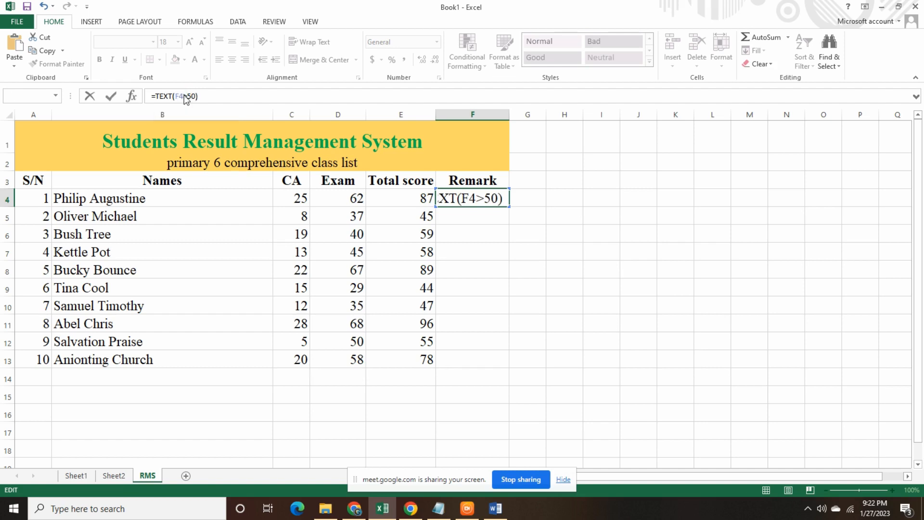
{"action": "left_click", "coordinate": [462, 279]}
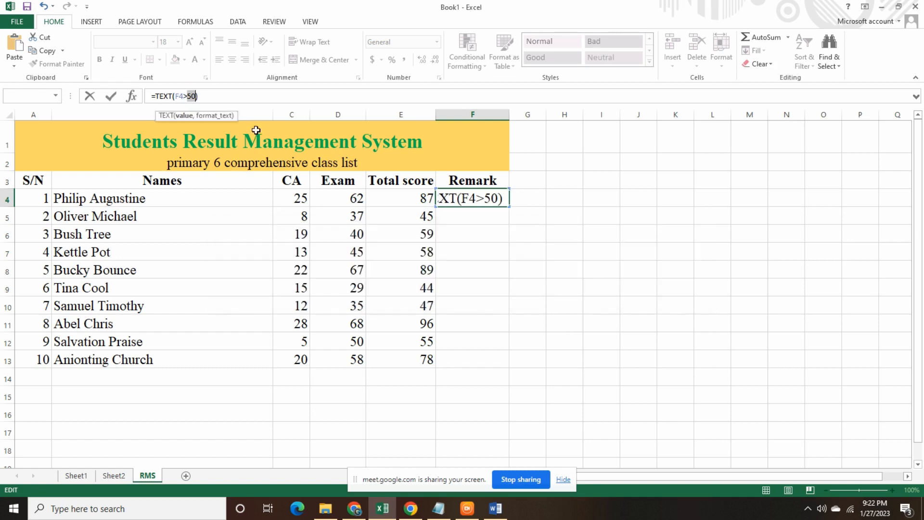
{"action": "left_click", "coordinate": [216, 100]}
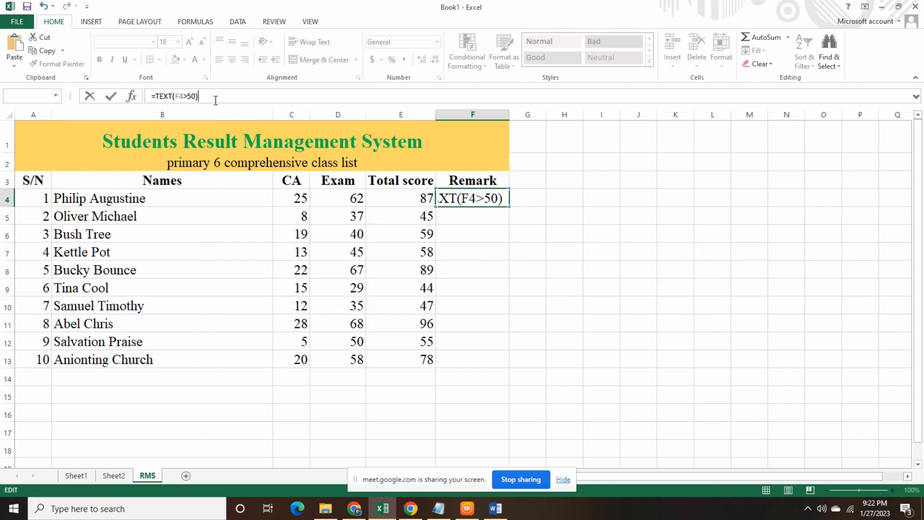
{"action": "key", "text": "Return"}
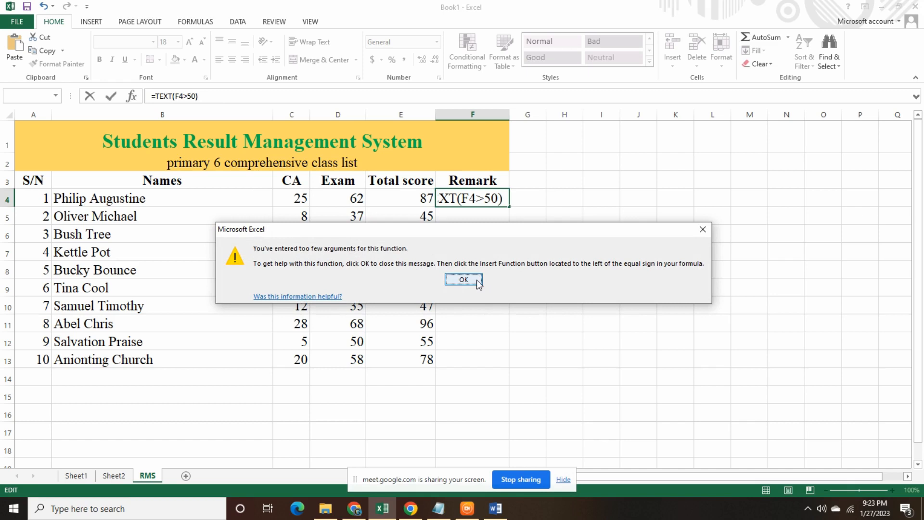
Add a "PASS" argument to F4's formula, giving =TEXT(F4>50, "PASS")
{"action": "left_click", "coordinate": [463, 279]}
{"action": "left_click", "coordinate": [197, 98]}
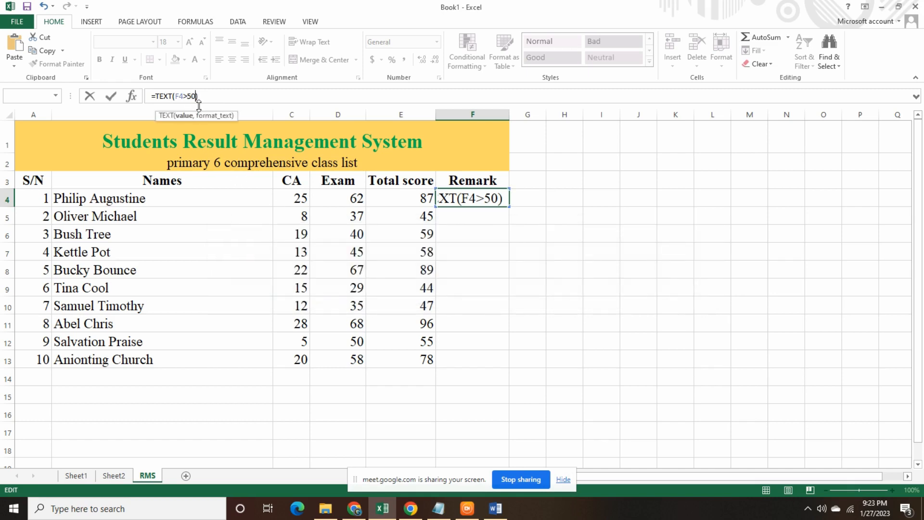
{"action": "type", "text": ", \"\""}
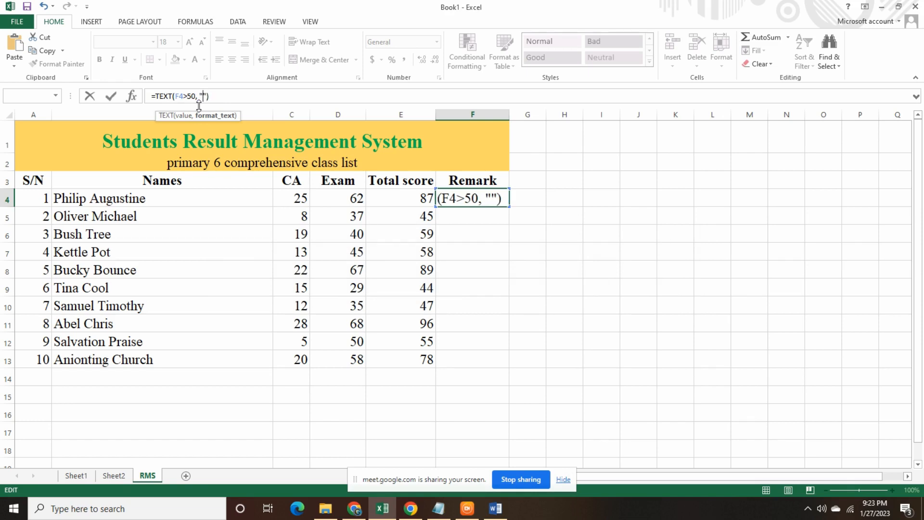
{"action": "type", "text": "PASS"}
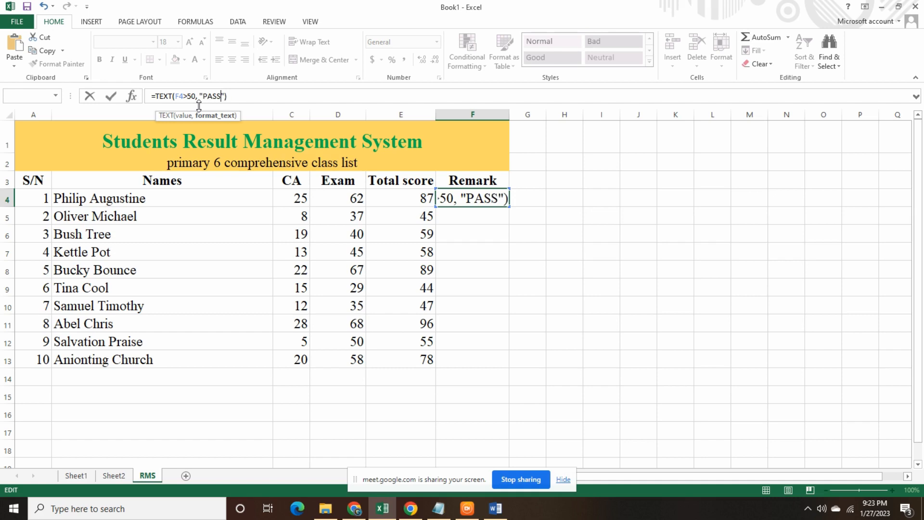
{"action": "key", "text": "Return"}
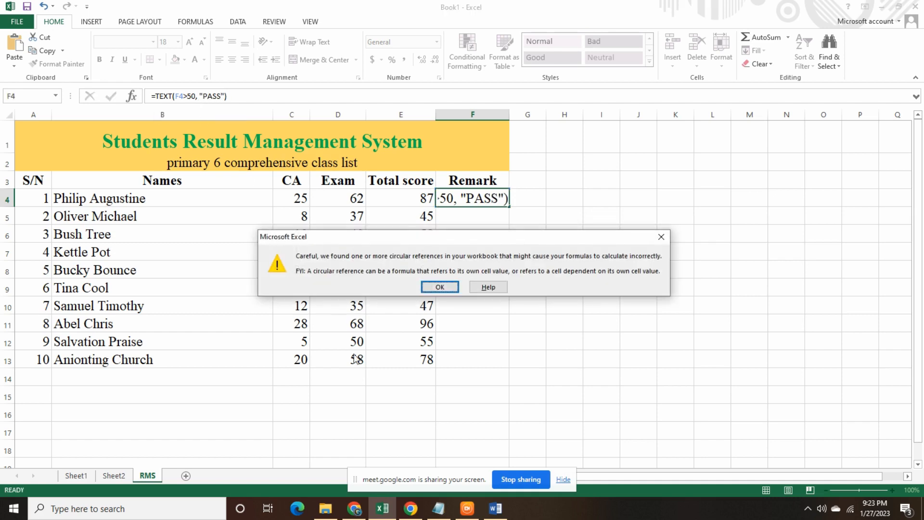
Dismiss the circular-reference warning and compare the formulas in F4 and E4
{"action": "left_click", "coordinate": [439, 287]}
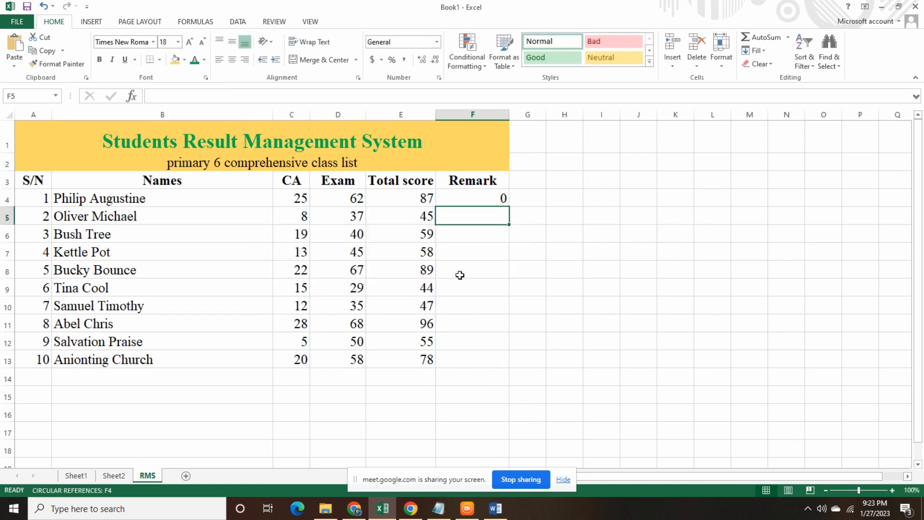
{"action": "left_click", "coordinate": [482, 200]}
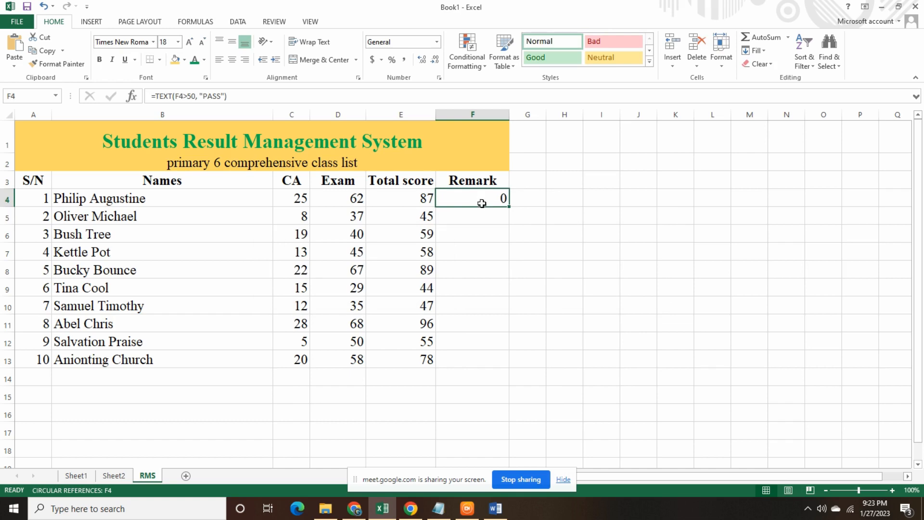
{"action": "left_click", "coordinate": [414, 198]}
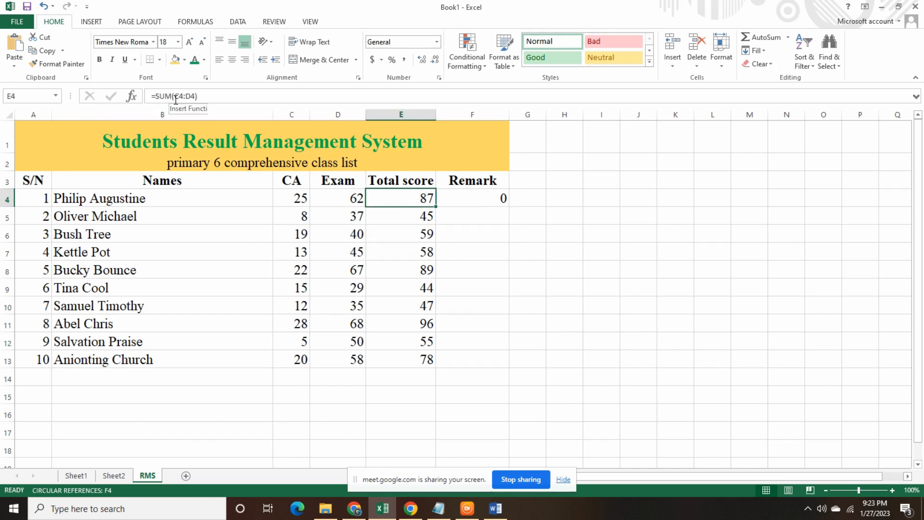
Change F4's formula to =TEXT(E4>50, "PASS") so it shows TRUE, then begin filling it down
{"action": "left_click", "coordinate": [446, 198]}
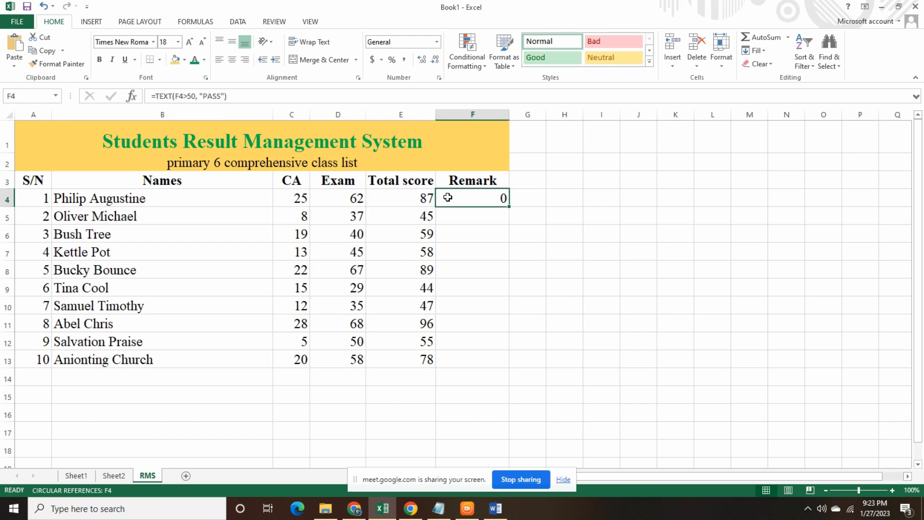
{"action": "left_click", "coordinate": [180, 95]}
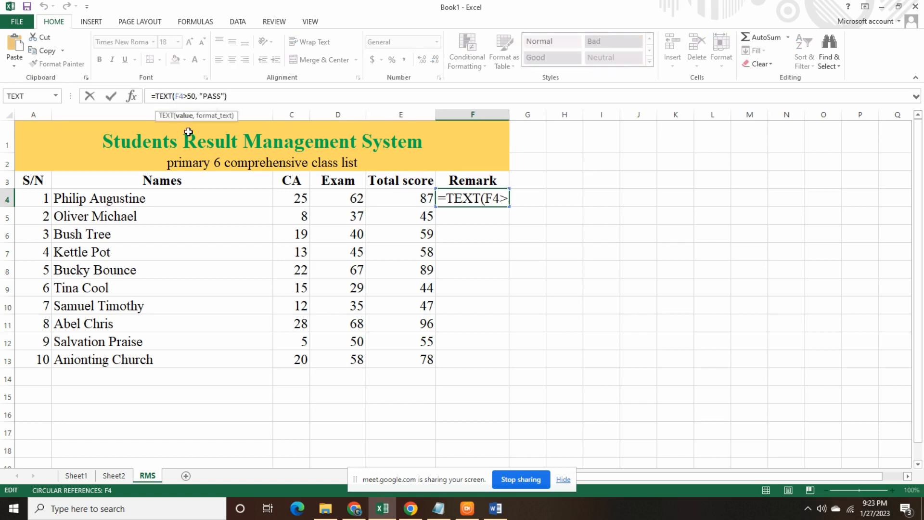
{"action": "key", "text": "BackSpace"}
{"action": "type", "text": "E"}
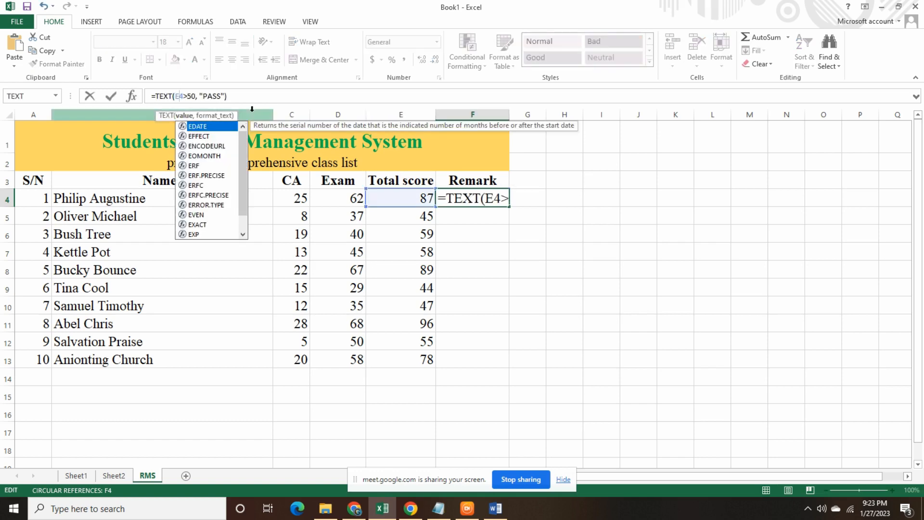
{"action": "left_click", "coordinate": [256, 99]}
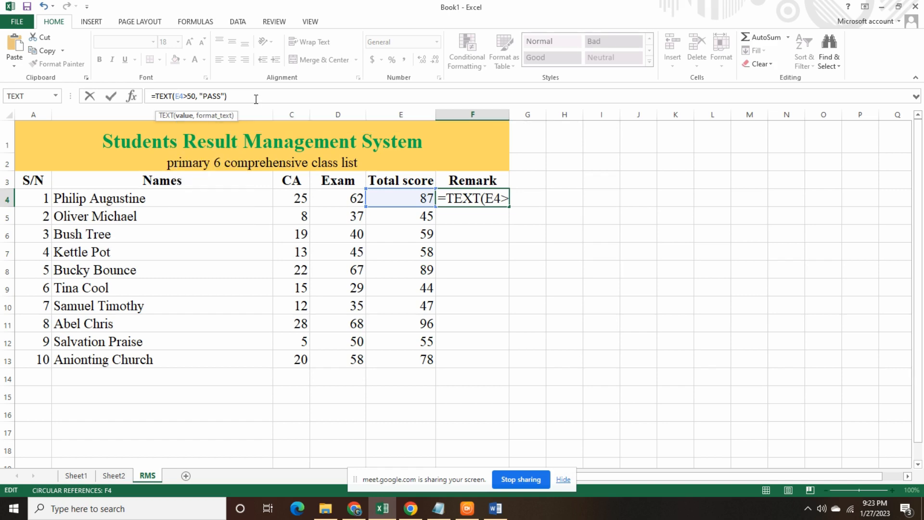
{"action": "left_click", "coordinate": [463, 216]}
{"action": "left_click", "coordinate": [467, 201]}
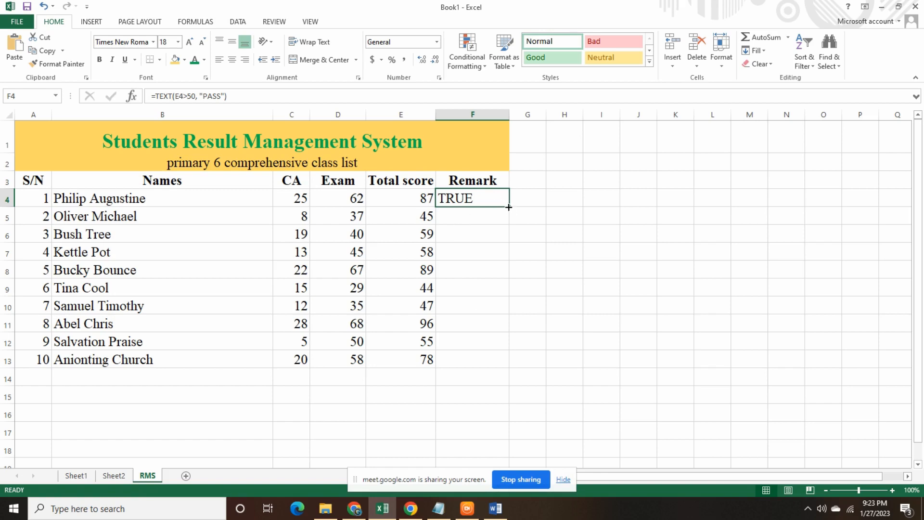
{"action": "left_click_drag", "start_coordinate": [509, 207], "coordinate": [514, 368]}
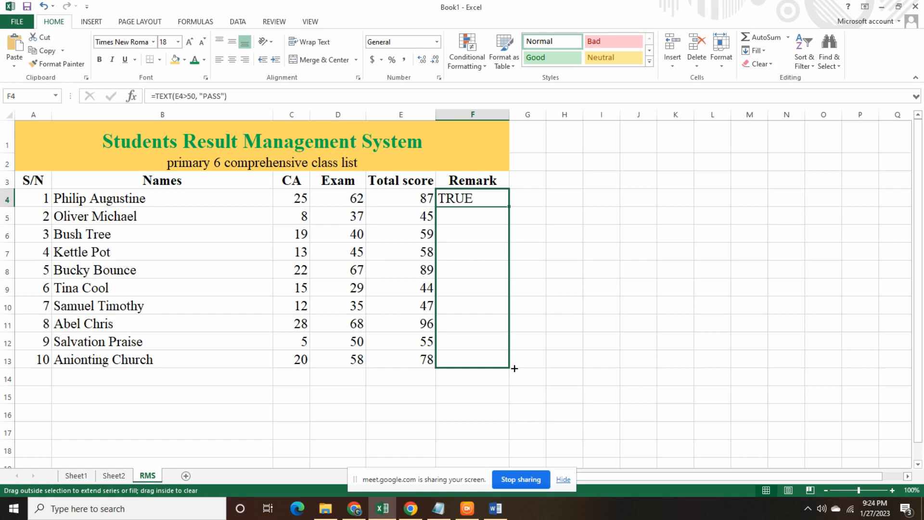
Copy the Remark formula from F4 down to F13 and check the copied formulas
{"action": "left_click_drag", "start_coordinate": [514, 368], "coordinate": [514, 368]}
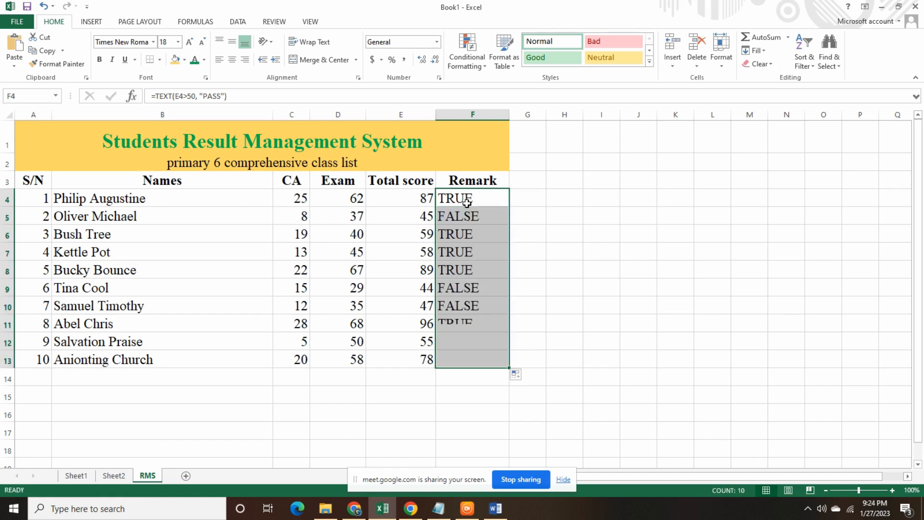
{"action": "left_click", "coordinate": [455, 341]}
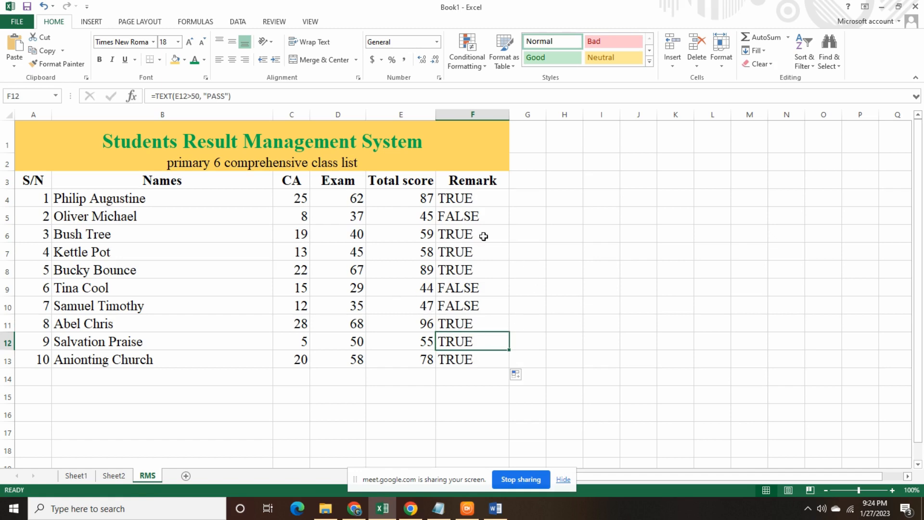
{"action": "left_click", "coordinate": [469, 199]}
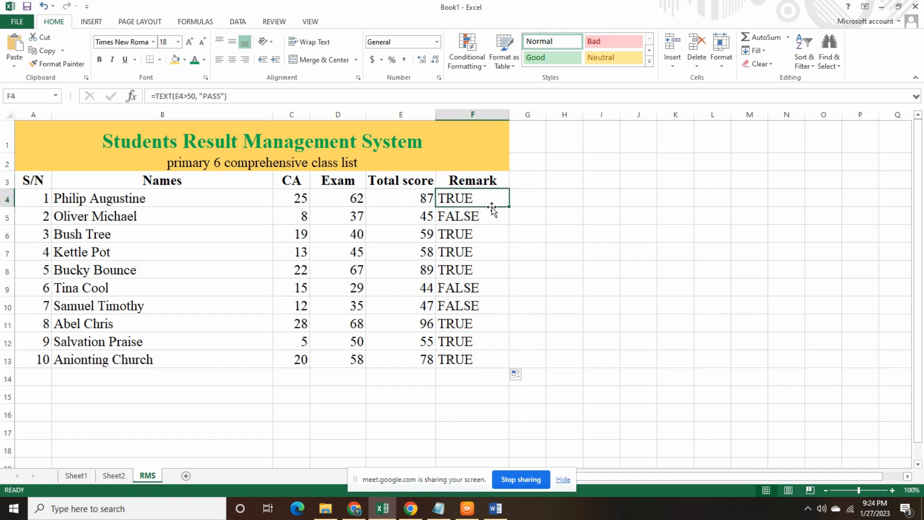
{"action": "left_click_drag", "start_coordinate": [509, 206], "coordinate": [509, 224]}
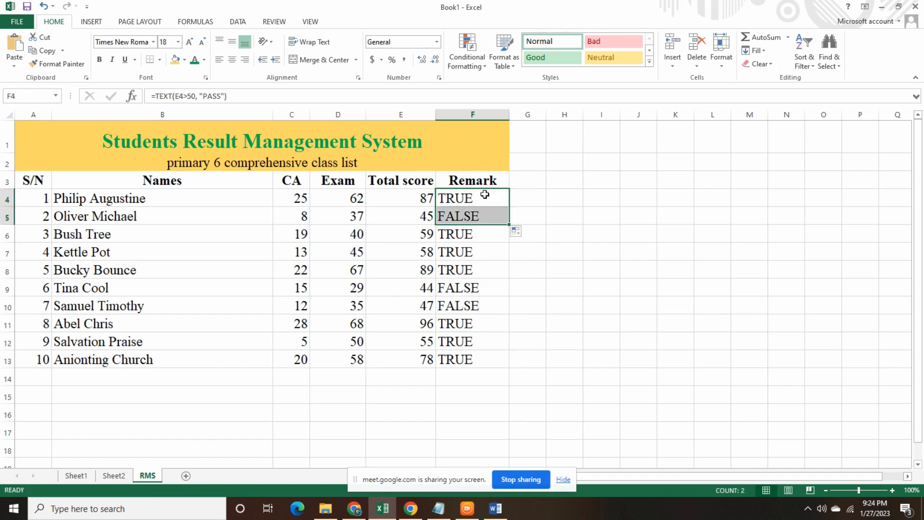
Check the copied formula in F9, then shade the Remark column F3:F14 yellow
{"action": "left_click", "coordinate": [457, 288]}
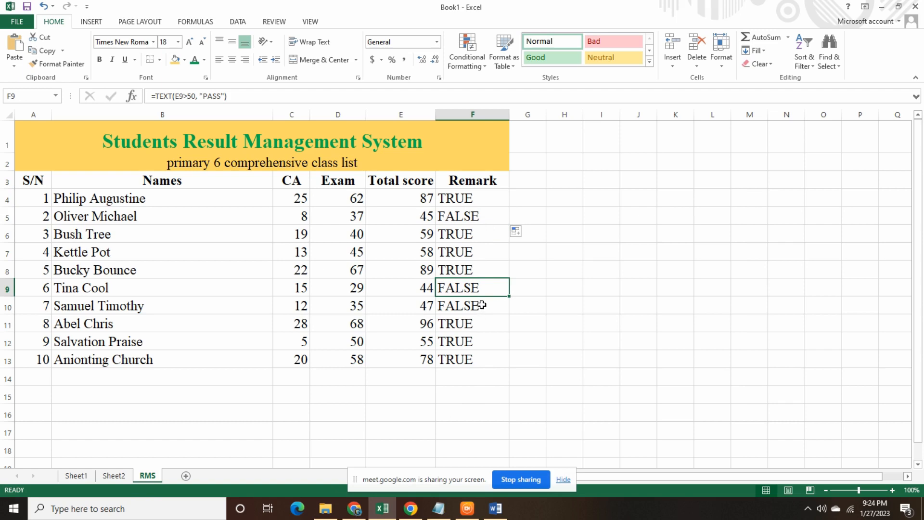
{"action": "left_click_drag", "start_coordinate": [483, 376], "coordinate": [481, 180]}
{"action": "left_click", "coordinate": [175, 60]}
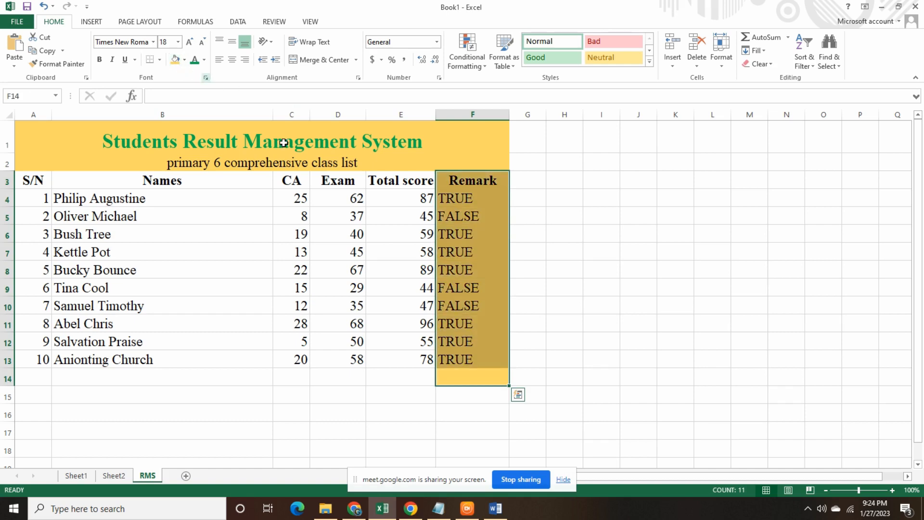
Centre the TRUE/FALSE remark values in F4:F13
{"action": "left_click", "coordinate": [422, 267]}
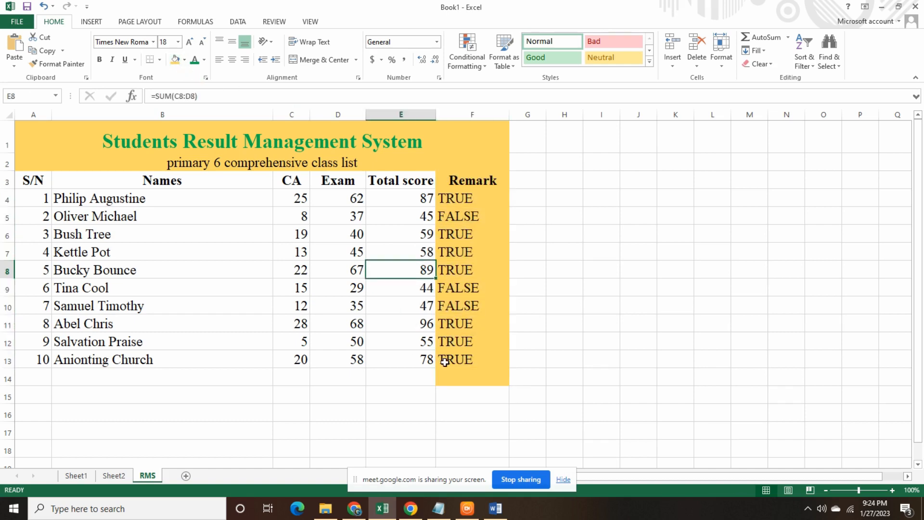
{"action": "left_click_drag", "start_coordinate": [444, 361], "coordinate": [445, 207]}
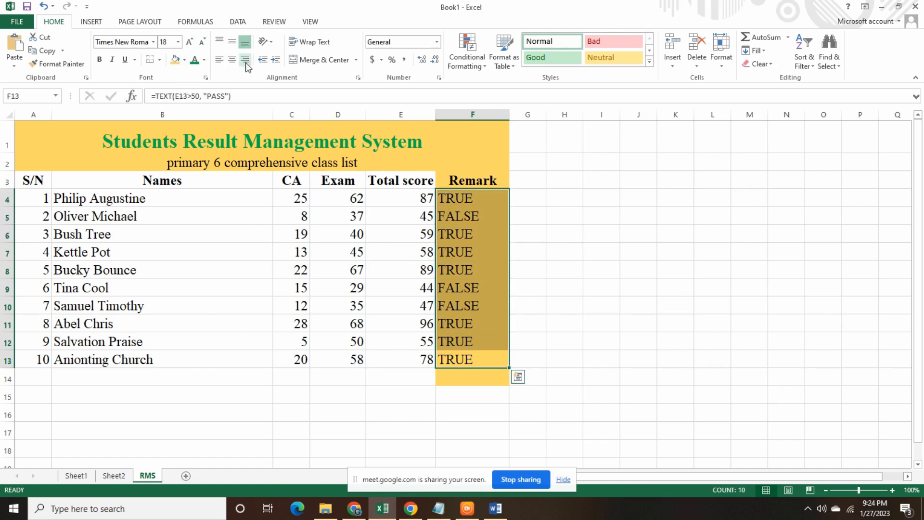
{"action": "left_click", "coordinate": [232, 59]}
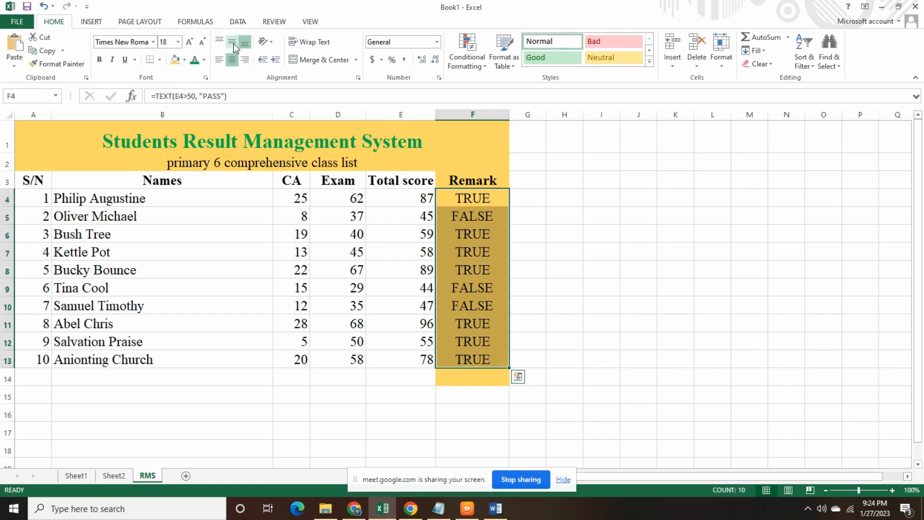
Reselect F4:F13 and bring the Word notes 4. Excel.doc to the front
{"action": "left_click", "coordinate": [476, 266]}
{"action": "left_click", "coordinate": [547, 277]}
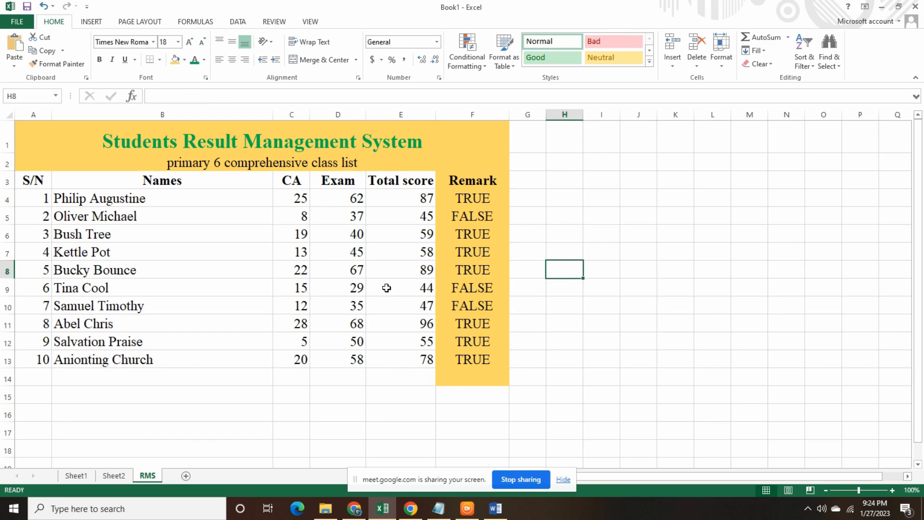
{"action": "left_click_drag", "start_coordinate": [466, 199], "coordinate": [474, 361]}
{"action": "left_click", "coordinate": [495, 508]}
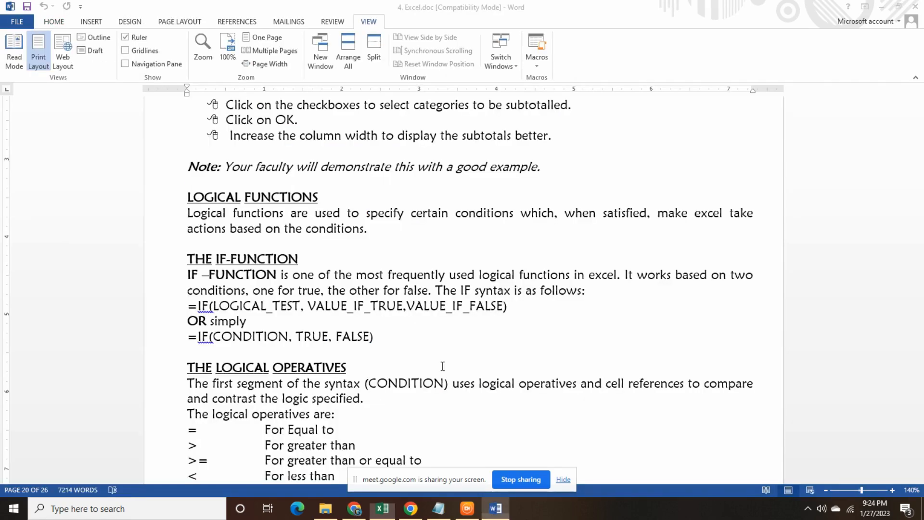
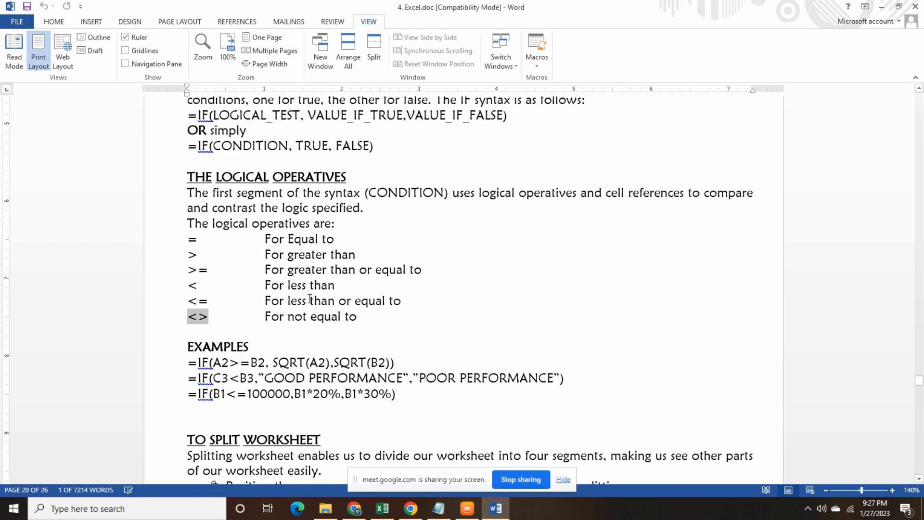
Scroll the Word notes to the EXAMPLES section and highlight the SQRT parts of the first IF example
{"action": "scroll", "coordinate": [433, 334], "scroll_direction": "down", "scroll_amount": 3}
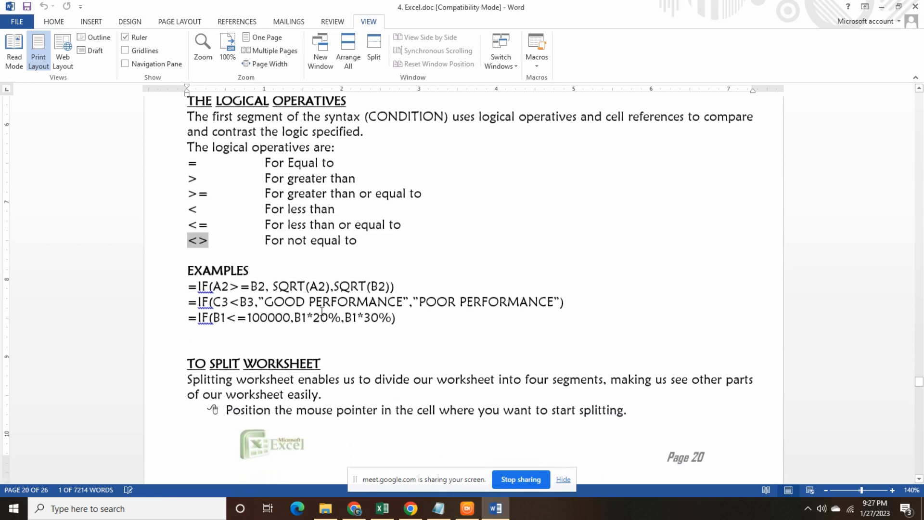
{"action": "left_click_drag", "start_coordinate": [236, 271], "coordinate": [223, 271]}
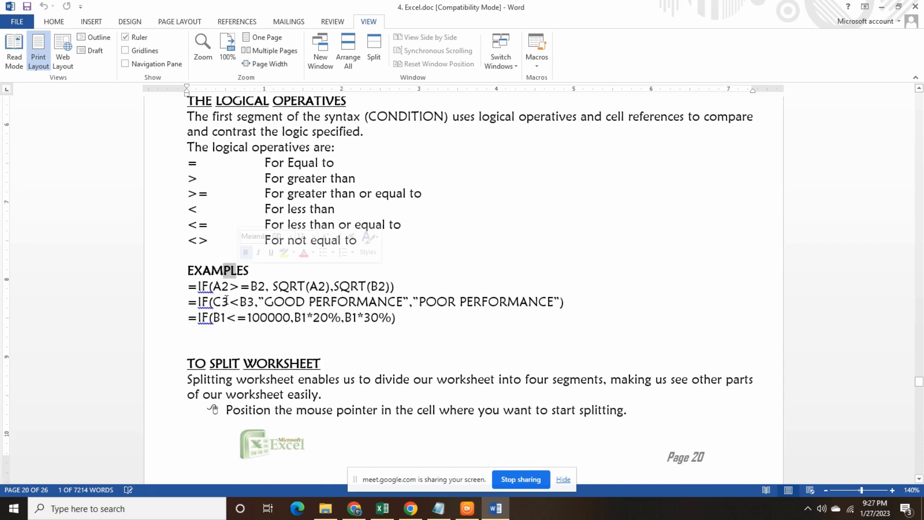
{"action": "left_click", "coordinate": [240, 286]}
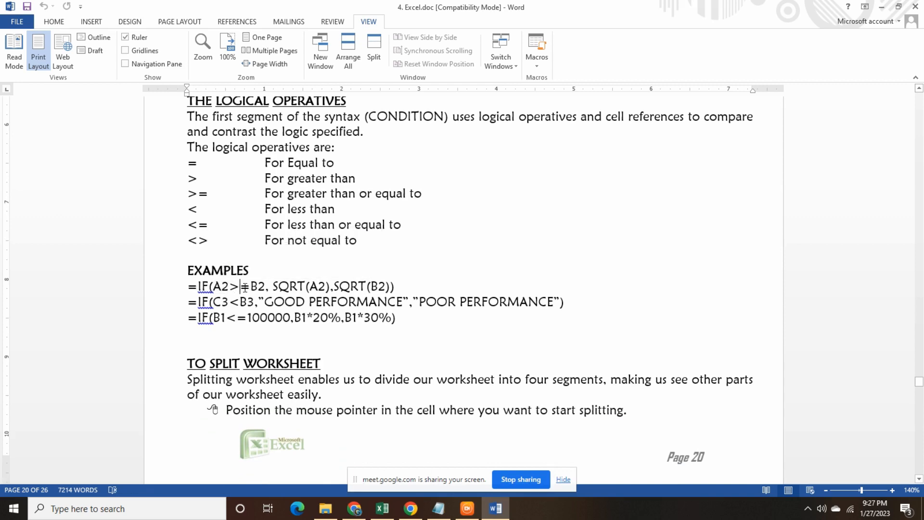
{"action": "left_click_drag", "start_coordinate": [279, 285], "coordinate": [386, 285]}
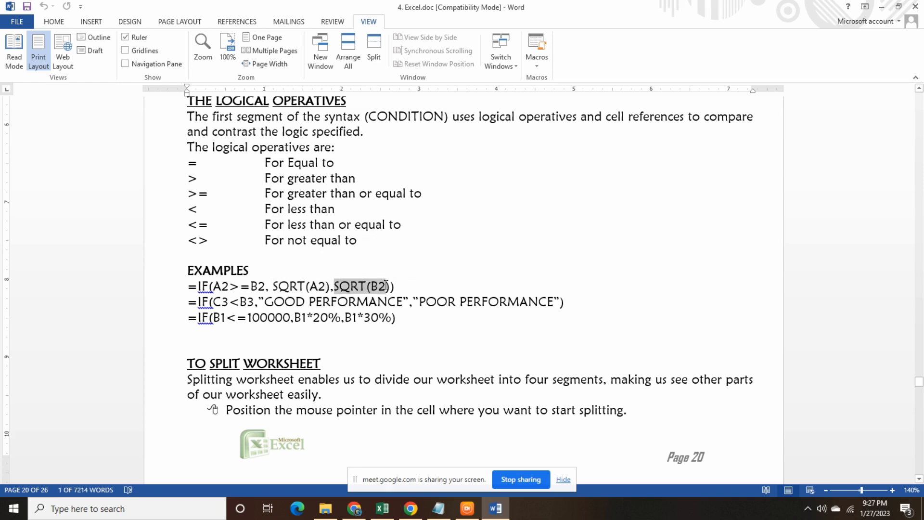
Highlight IF, the less-than test and the result texts of the second example, then the whole third example
{"action": "double_click", "coordinate": [201, 303]}
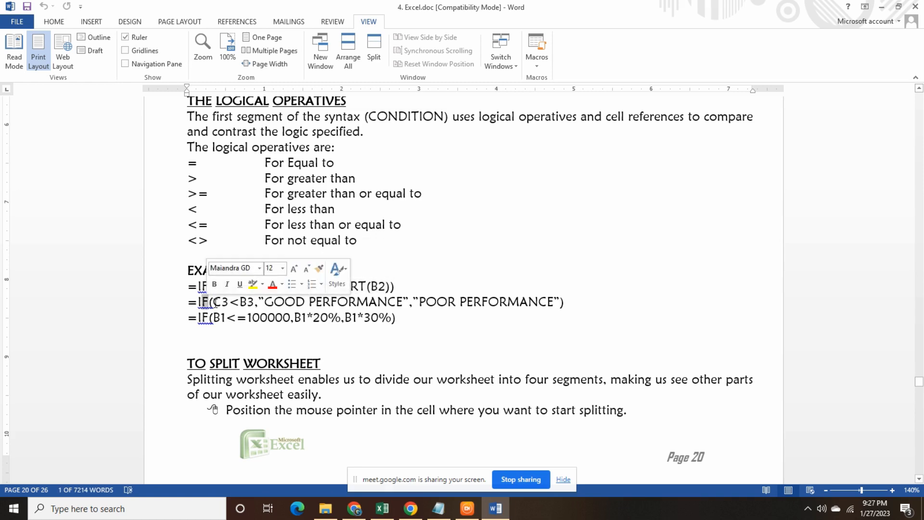
{"action": "left_click_drag", "start_coordinate": [228, 302], "coordinate": [339, 303]}
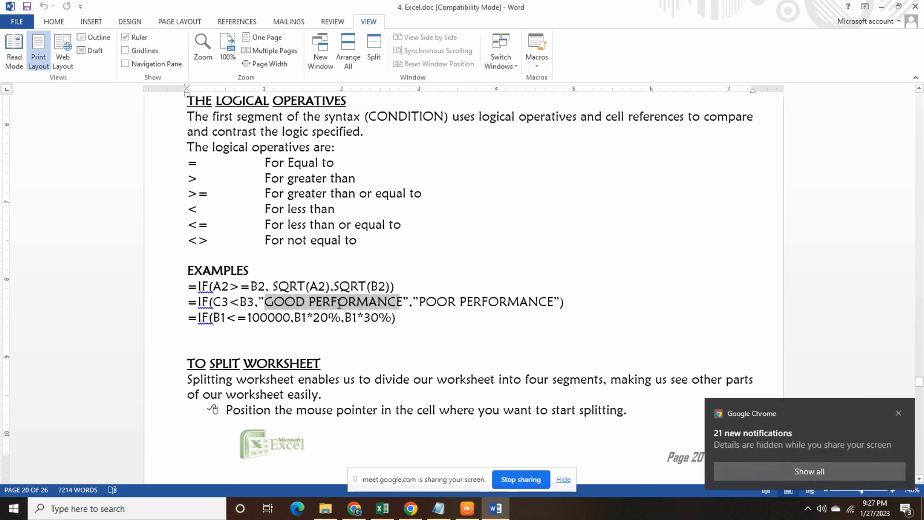
{"action": "mouse_move", "coordinate": [403, 302]}
{"action": "left_mouse_down"}
{"action": "mouse_move", "coordinate": [580, 301]}
{"action": "mouse_move", "coordinate": [389, 311]}
{"action": "left_mouse_up"}
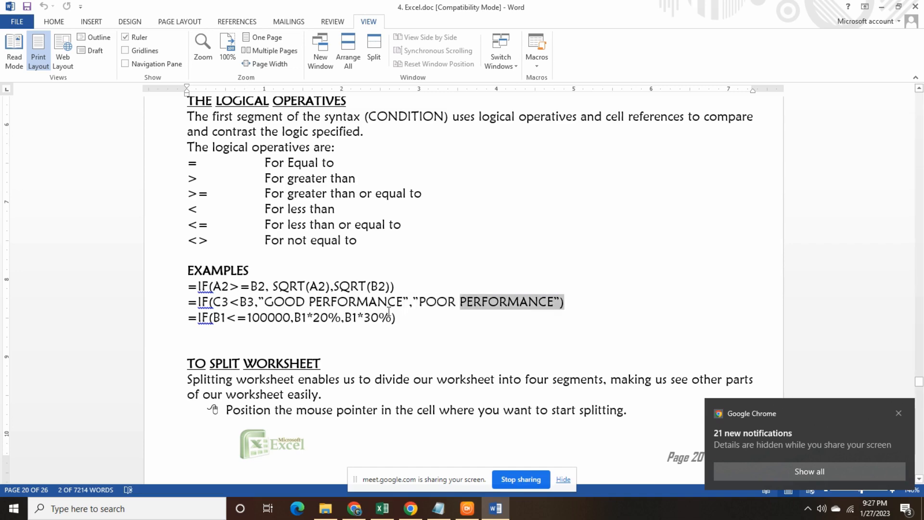
{"action": "triple_click", "coordinate": [389, 312]}
{"action": "left_click", "coordinate": [379, 318]}
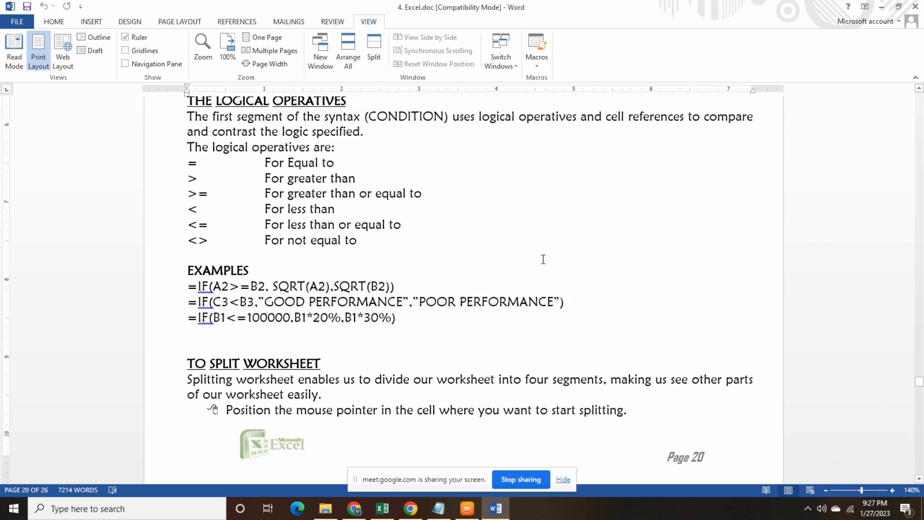
Back in Excel, clear the old TRUE/FALSE values from Remark cells F4:F13
{"action": "left_click", "coordinate": [383, 508]}
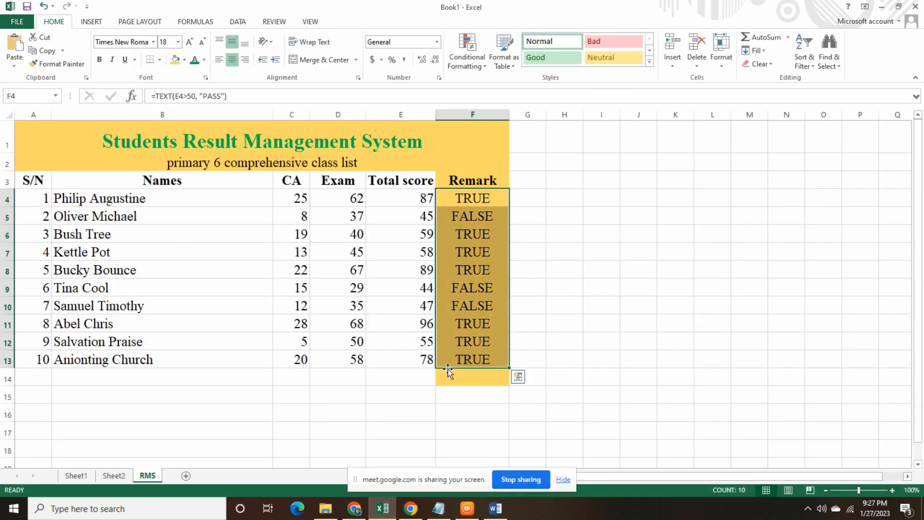
{"action": "left_click", "coordinate": [470, 251]}
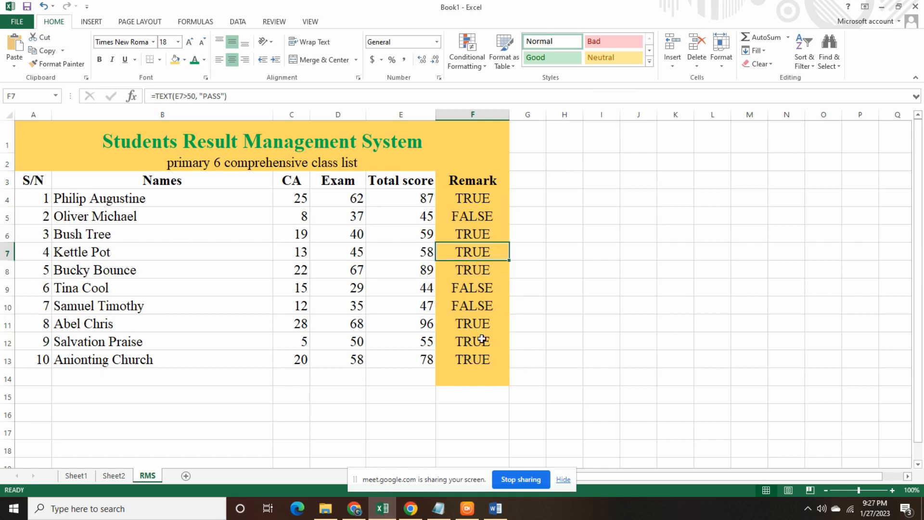
{"action": "left_click_drag", "start_coordinate": [490, 364], "coordinate": [487, 196]}
{"action": "key", "text": "Delete"}
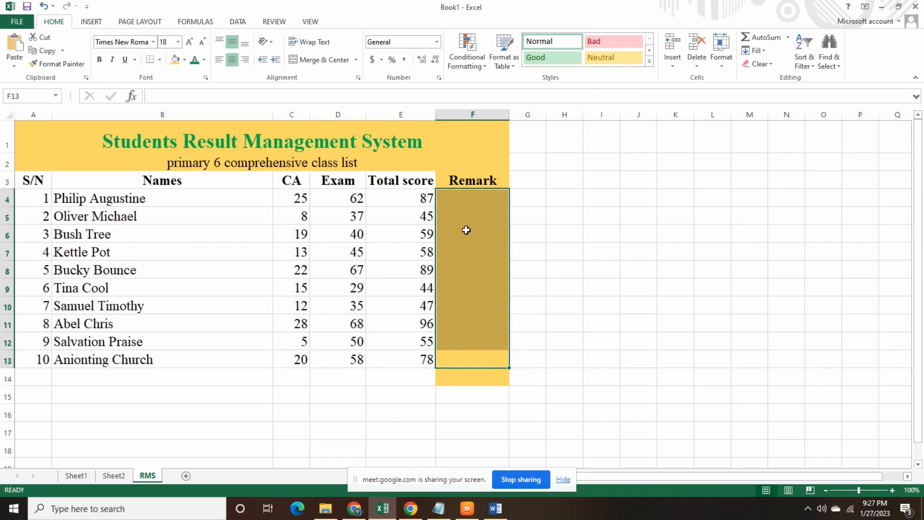
Build the start of F4's formula as =IF(E4>50, ""), testing whether the total exceeds 50
{"action": "left_click", "coordinate": [474, 199]}
{"action": "left_click", "coordinate": [182, 96]}
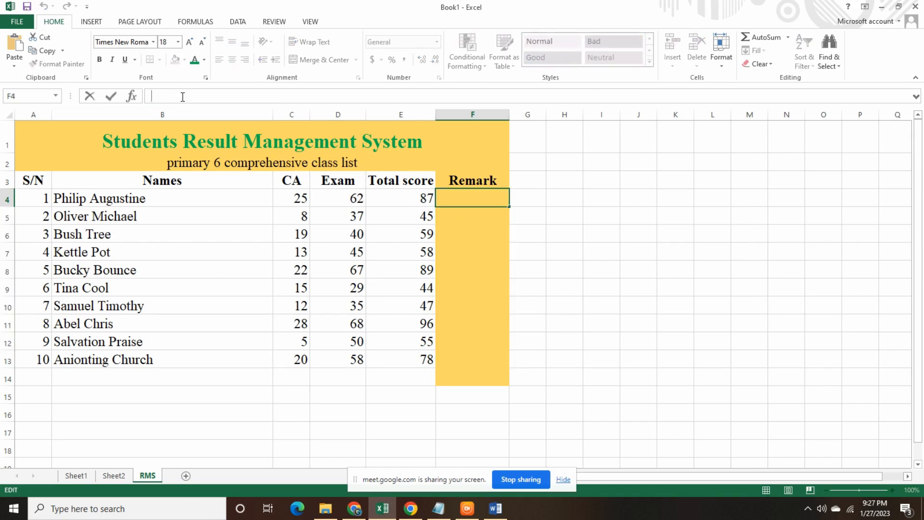
{"action": "type", "text": "="}
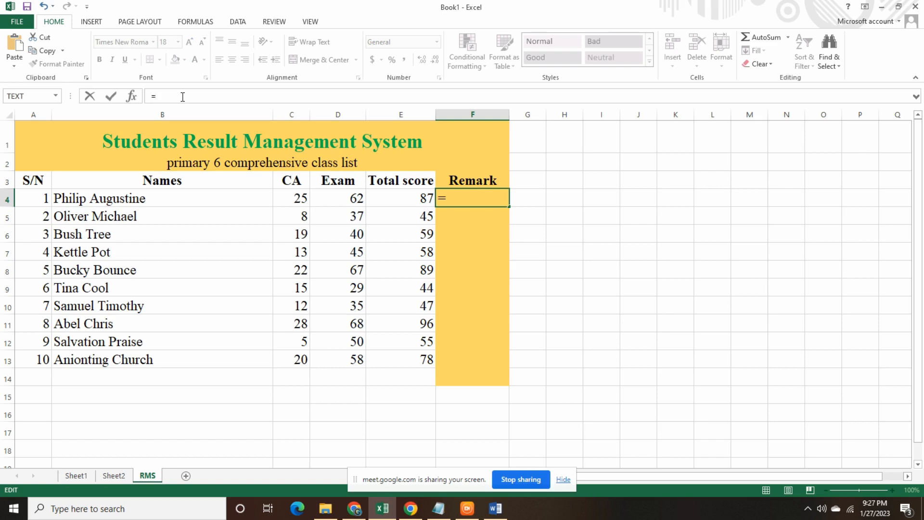
{"action": "type", "text": "IF"}
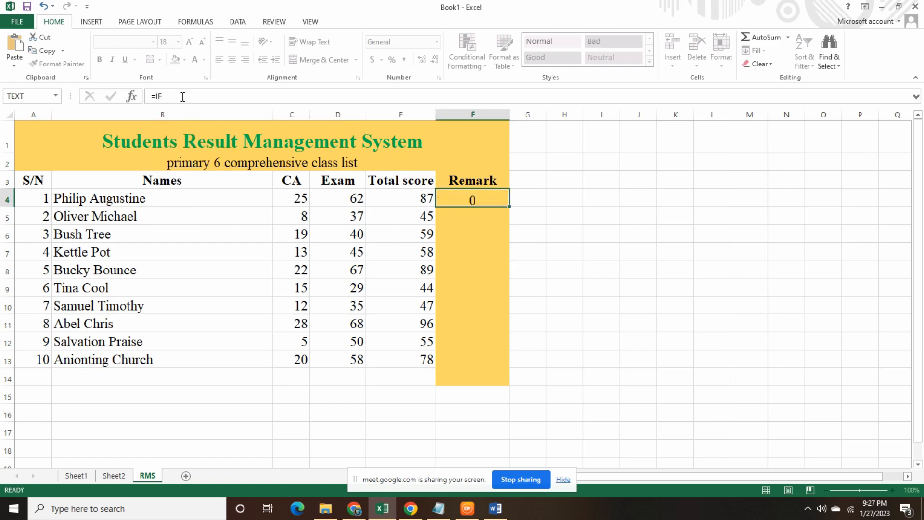
{"action": "key", "text": "Return"}
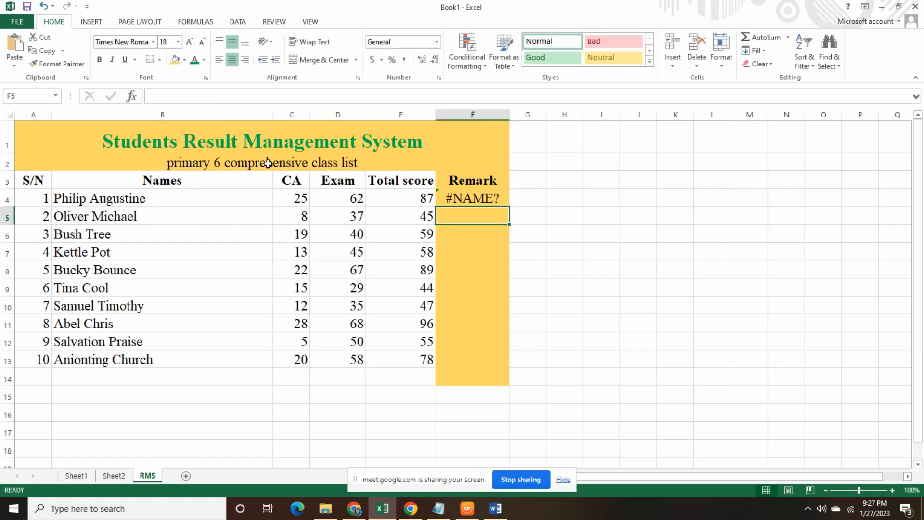
{"action": "left_click", "coordinate": [457, 198]}
{"action": "left_click", "coordinate": [199, 97]}
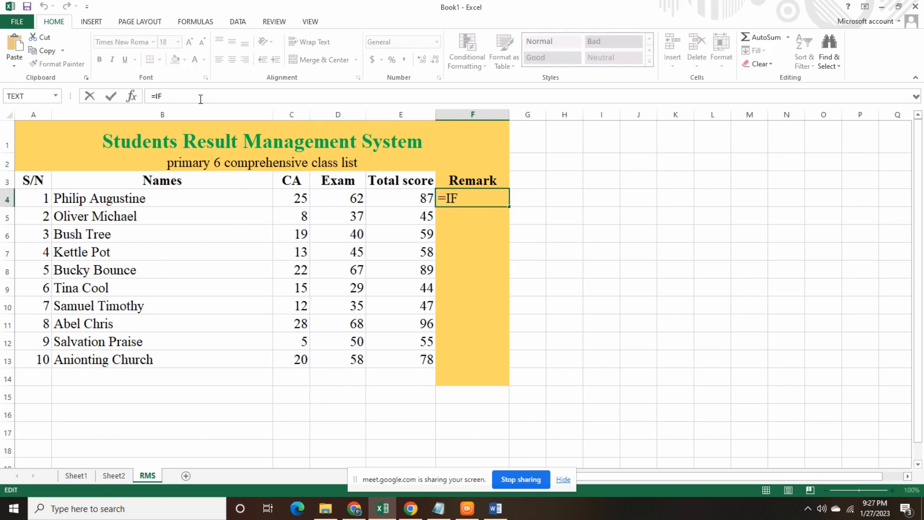
{"action": "type", "text": "()"}
{"action": "key", "text": "Left"}
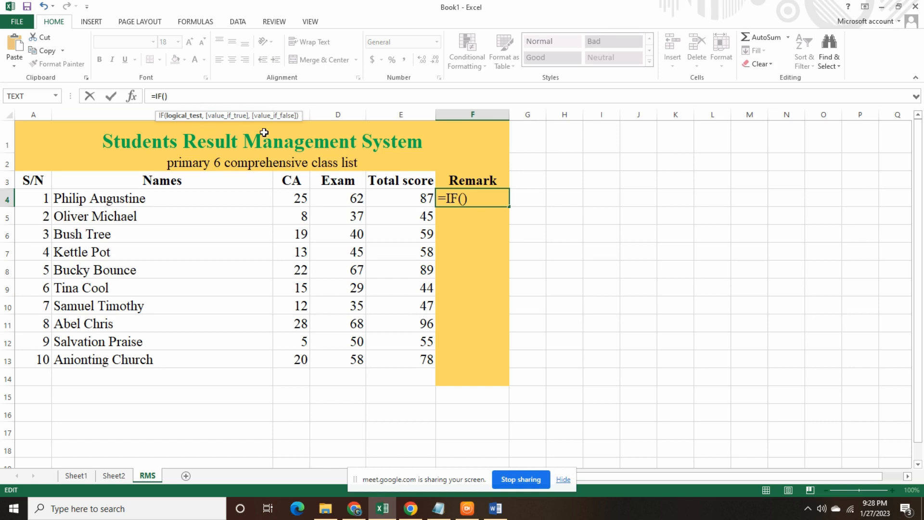
{"action": "left_click", "coordinate": [393, 198]}
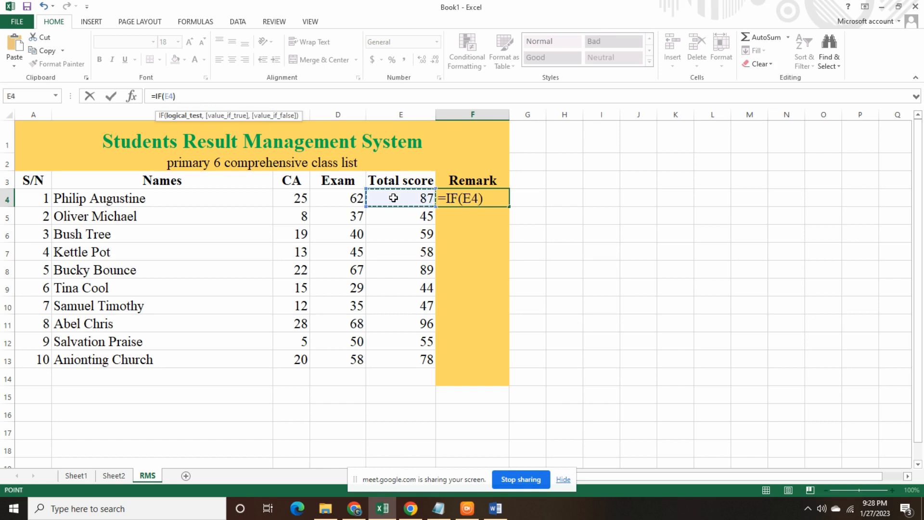
{"action": "type", "text": ">50"}
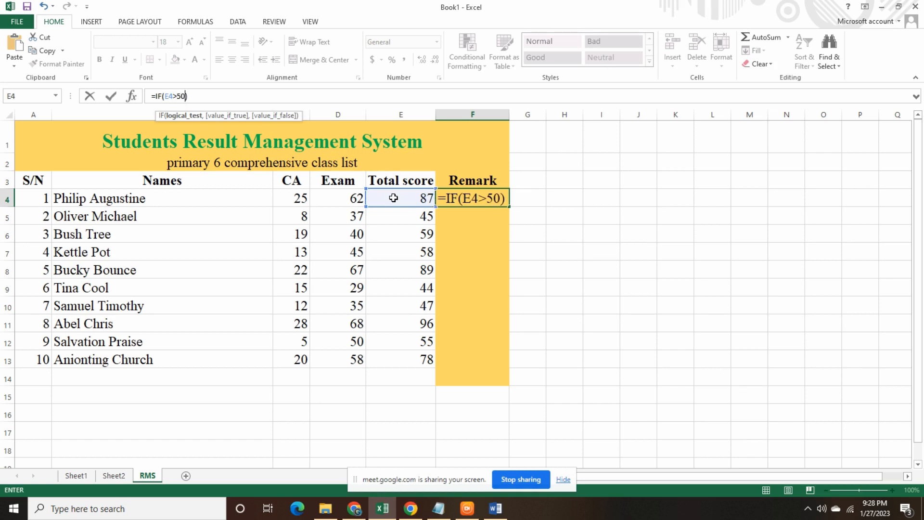
{"action": "type", "text": ", "}
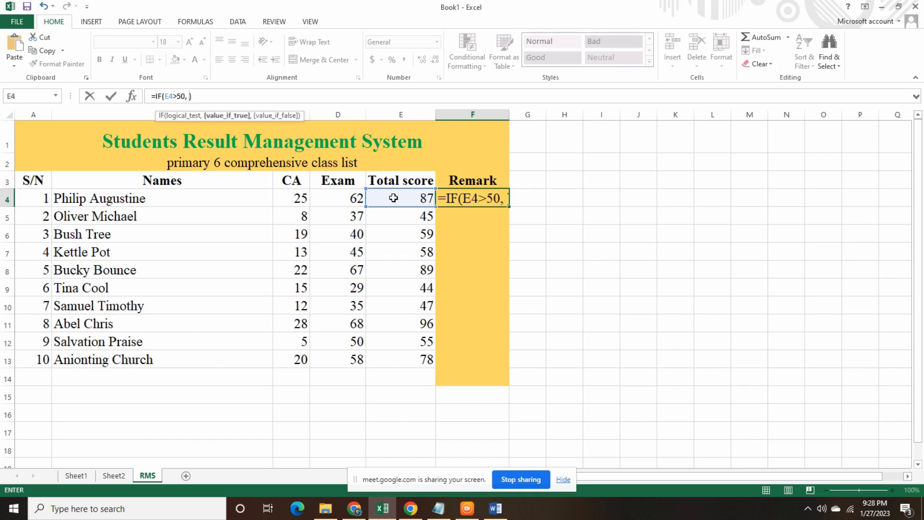
{"action": "type", "text": "\"\""}
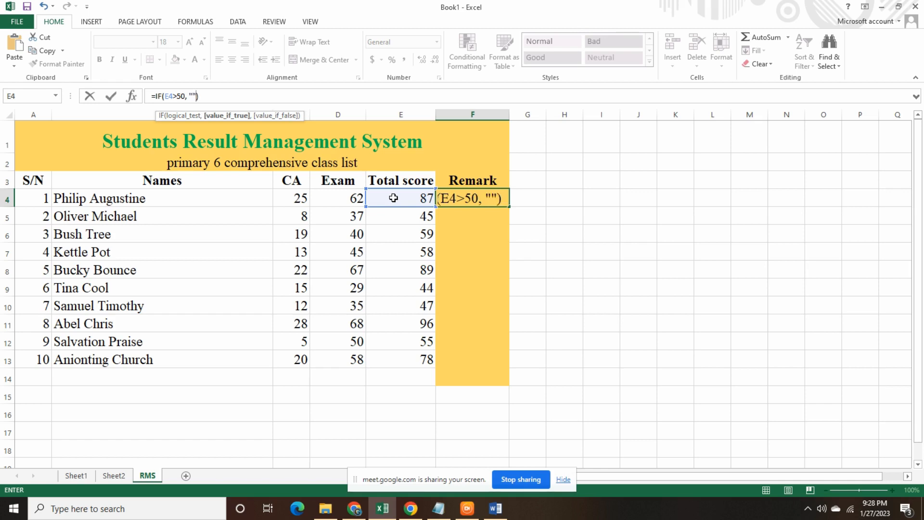
{"action": "left_click", "coordinate": [393, 198]}
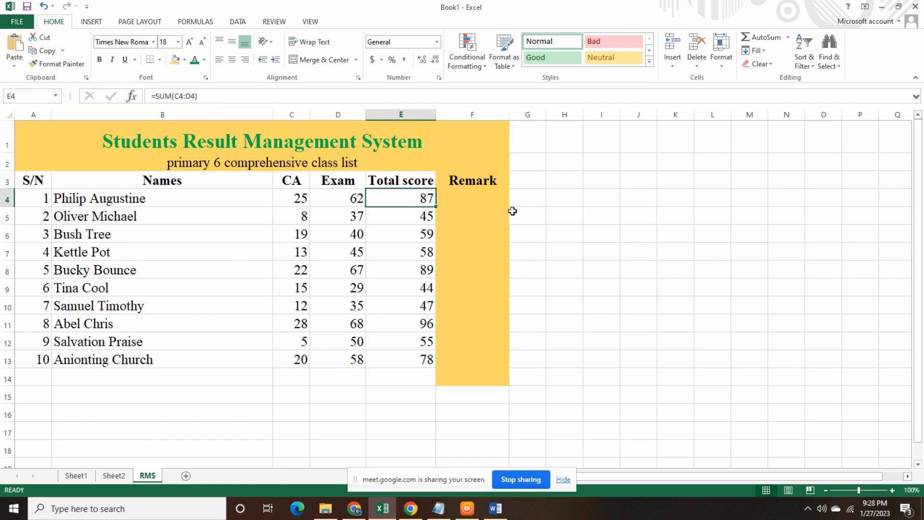
Complete F4 as =IF(E4>50, "PASS", "FAIL"), correcting the misspelled FAIL text
{"action": "left_click", "coordinate": [500, 199]}
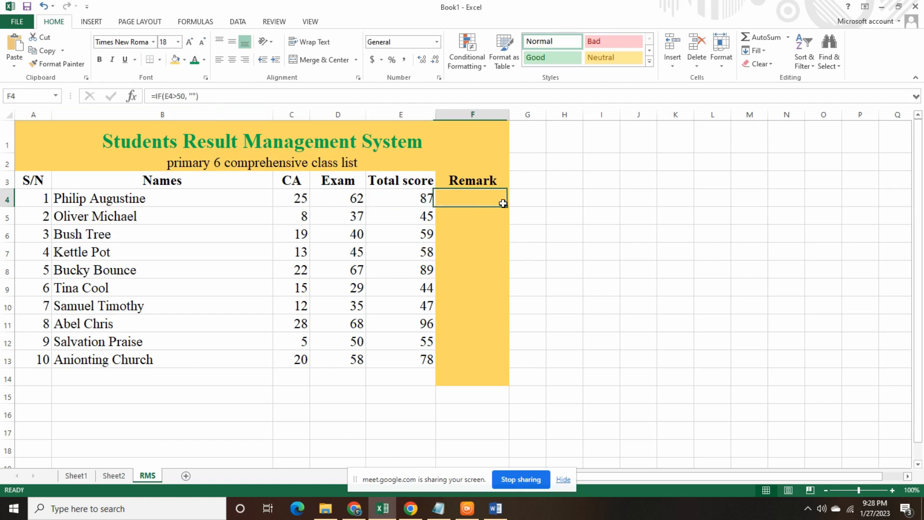
{"action": "left_click", "coordinate": [193, 96]}
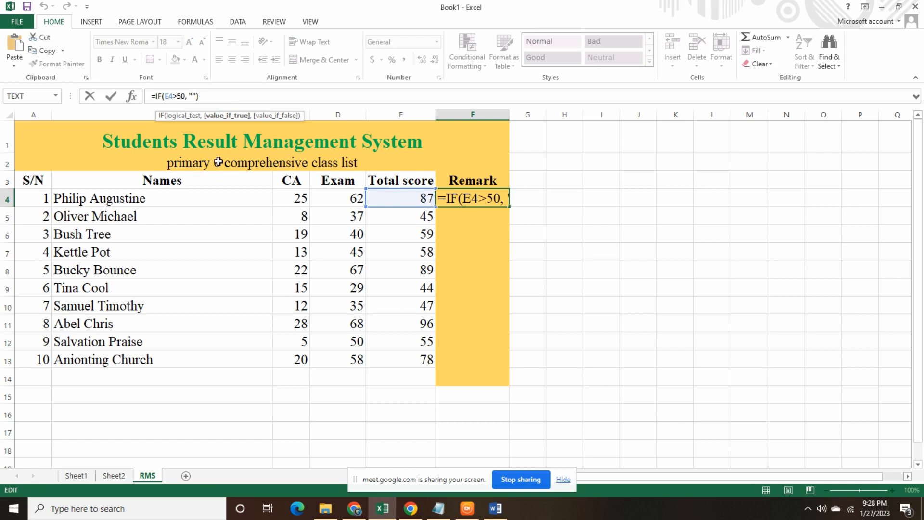
{"action": "type", "text": "PASS"}
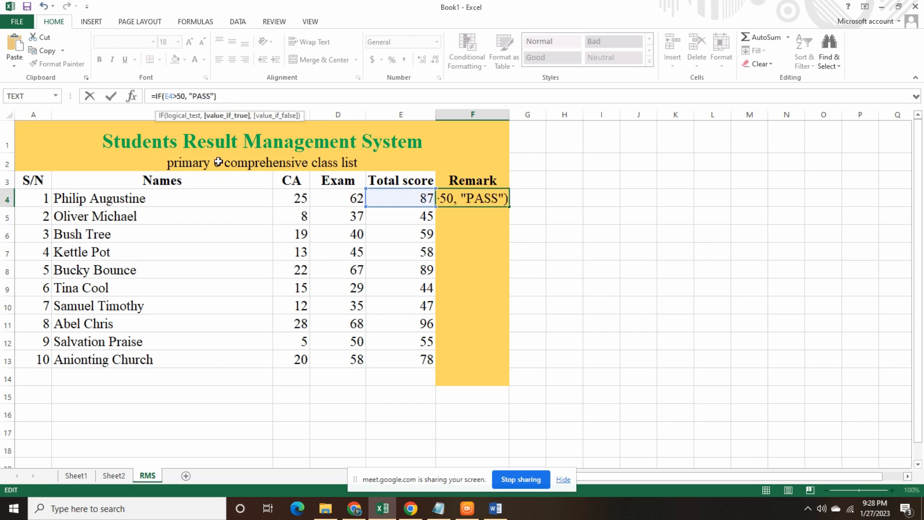
{"action": "type", "text": ", "}
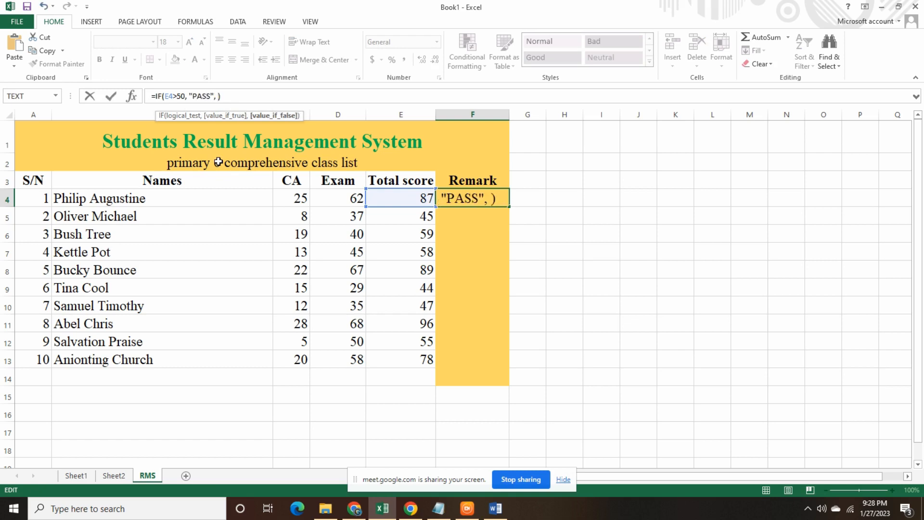
{"action": "type", "text": "\"\"FIL"}
{"action": "key", "text": "BackSpace"}
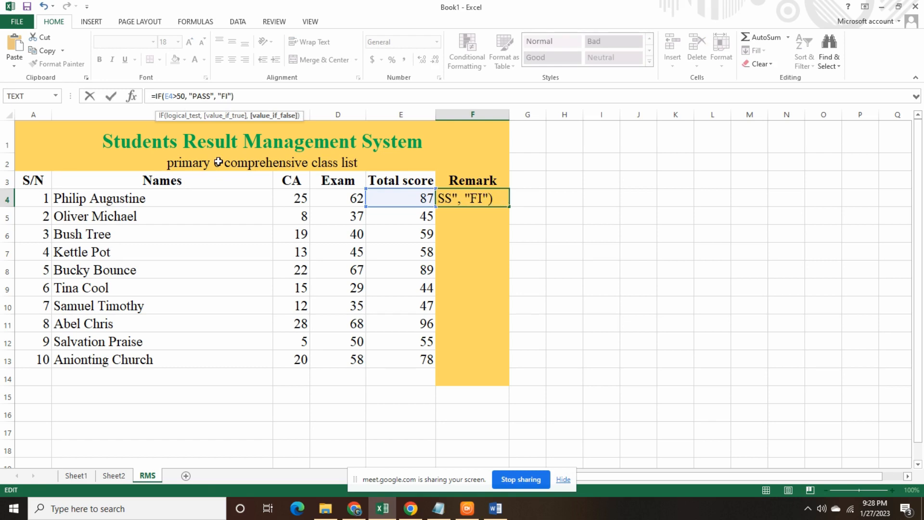
{"action": "type", "text": "AL"}
{"action": "key", "text": "BackSpace"}
{"action": "key", "text": "BackSpace"}
{"action": "type", "text": "IAL"}
{"action": "key", "text": "BackSpace"}
{"action": "key", "text": "BackSpace"}
{"action": "key", "text": "BackSpace"}
{"action": "key", "text": "BackSpace"}
{"action": "type", "text": "IAL"}
{"action": "key", "text": "BackSpace"}
{"action": "key", "text": "BackSpace"}
{"action": "key", "text": "BackSpace"}
{"action": "type", "text": "AIL\")"}
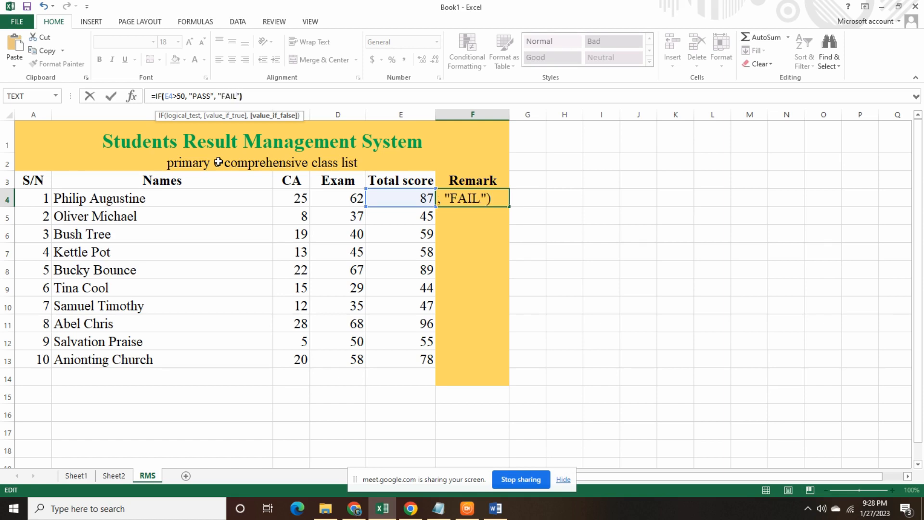
{"action": "key", "text": "Return"}
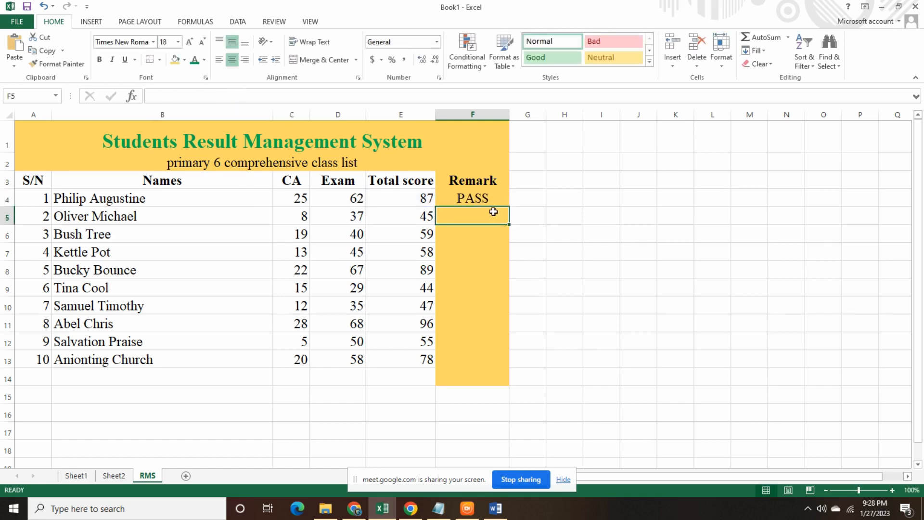
Fill F4's IF formula down to F13 and compare the remarks against the Total scores
{"action": "left_click", "coordinate": [483, 201]}
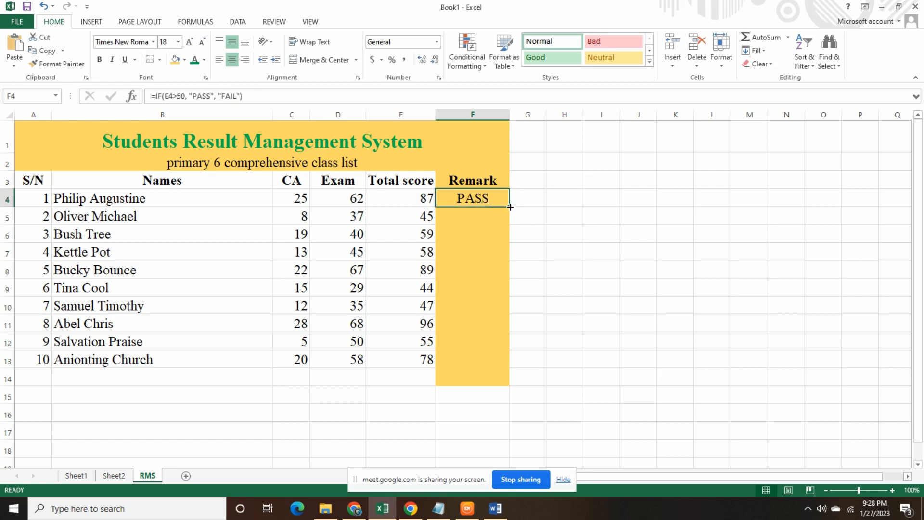
{"action": "left_click_drag", "start_coordinate": [510, 207], "coordinate": [511, 365]}
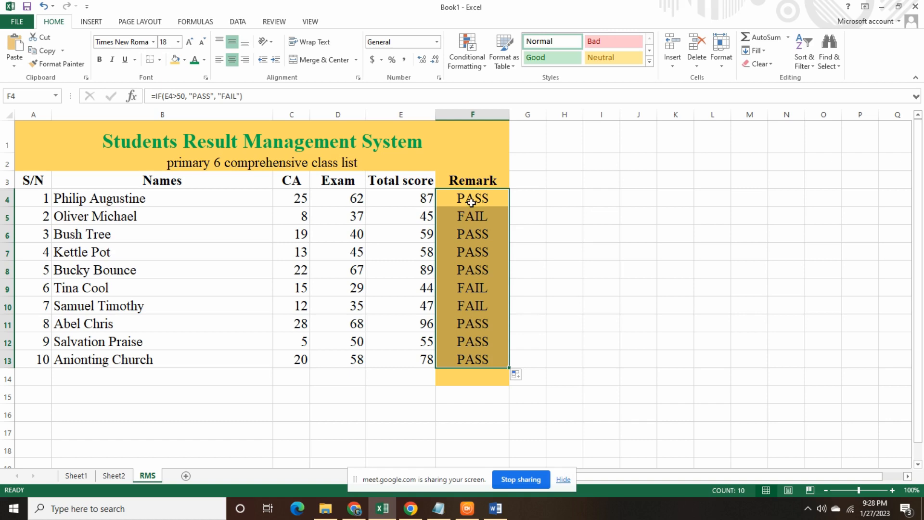
{"action": "left_click", "coordinate": [474, 220]}
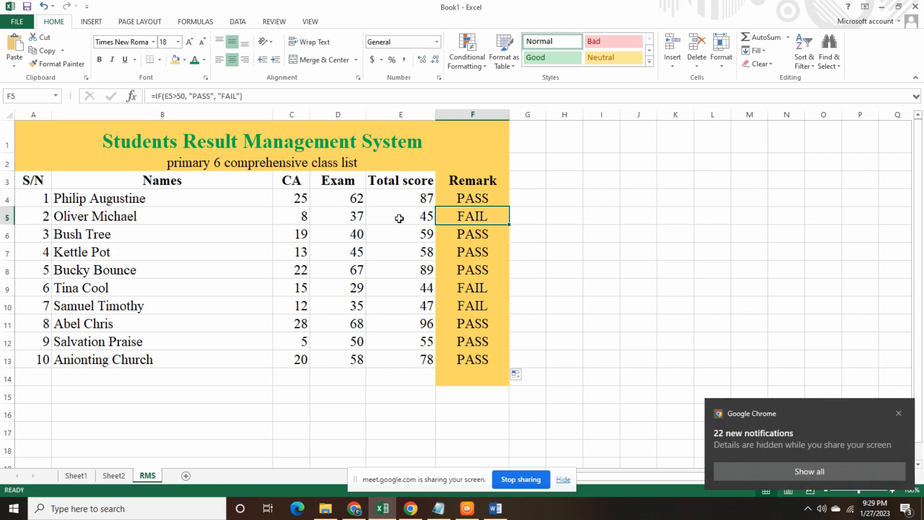
{"action": "left_click", "coordinate": [4, 216]}
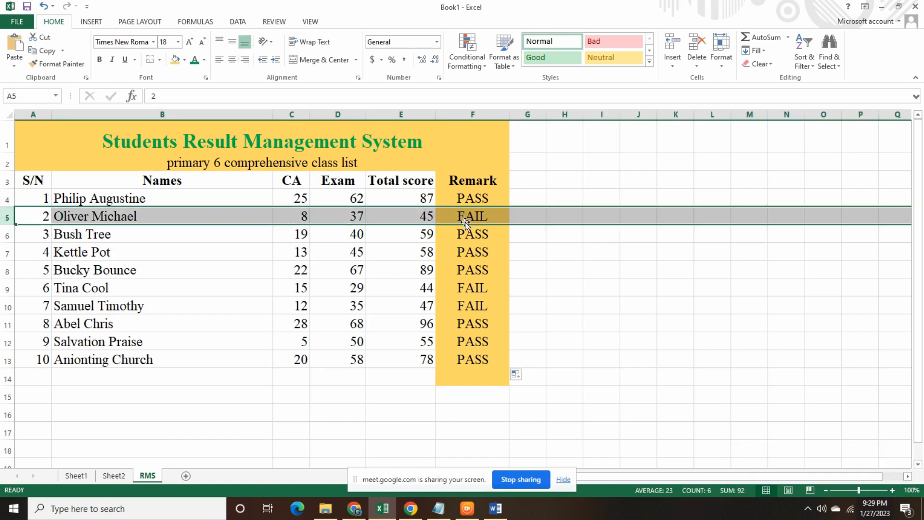
{"action": "left_click", "coordinate": [502, 216]}
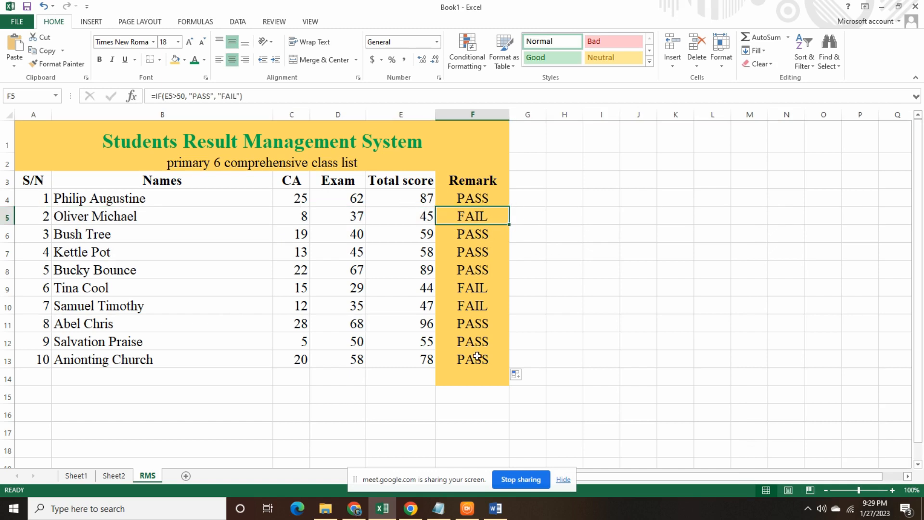
{"action": "left_click_drag", "start_coordinate": [384, 205], "coordinate": [407, 361]}
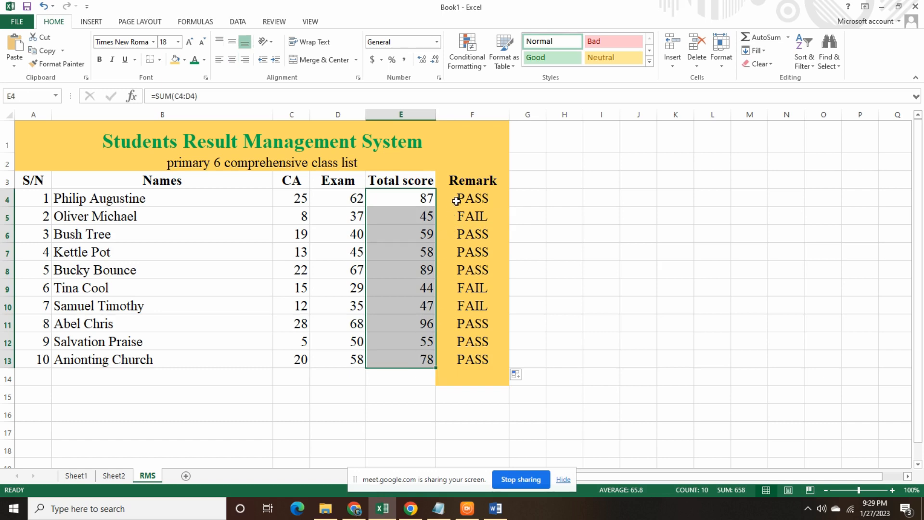
{"action": "left_click_drag", "start_coordinate": [456, 201], "coordinate": [465, 359]}
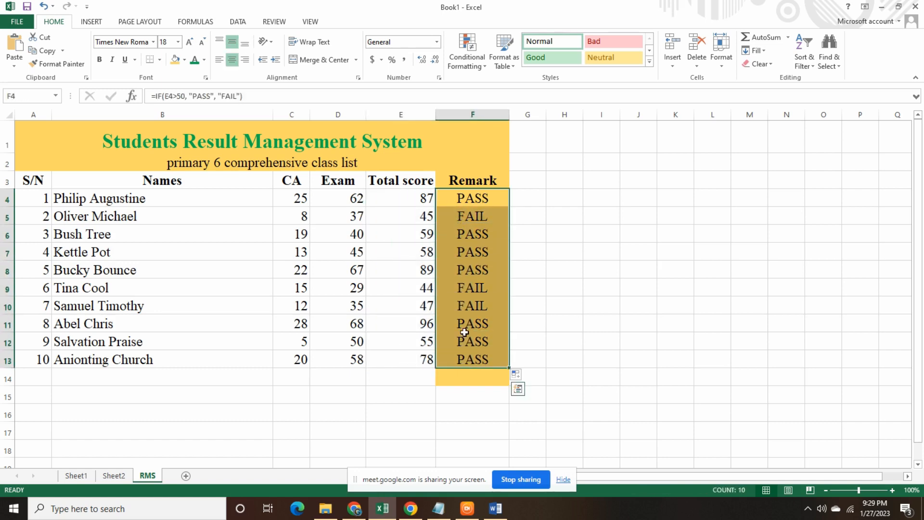
Change heading F3 from Remark to Remarks
{"action": "left_click", "coordinate": [500, 182]}
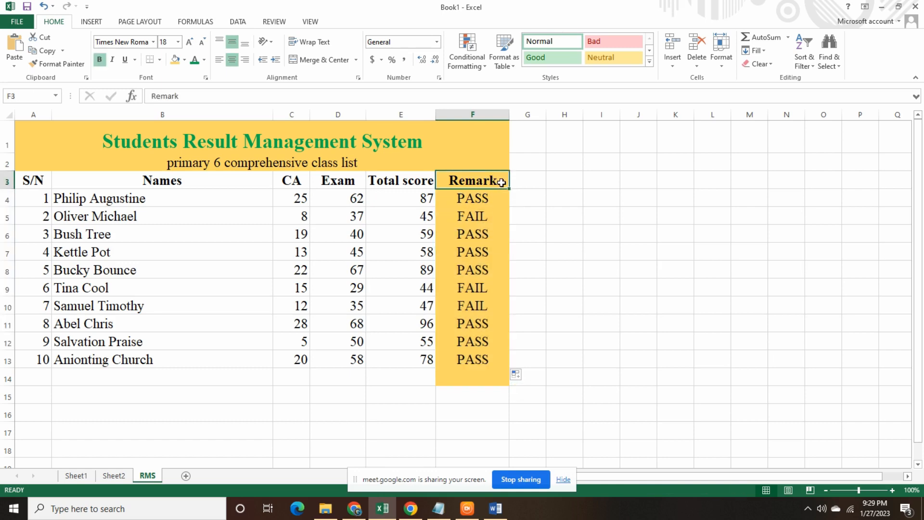
{"action": "double_click", "coordinate": [501, 181]}
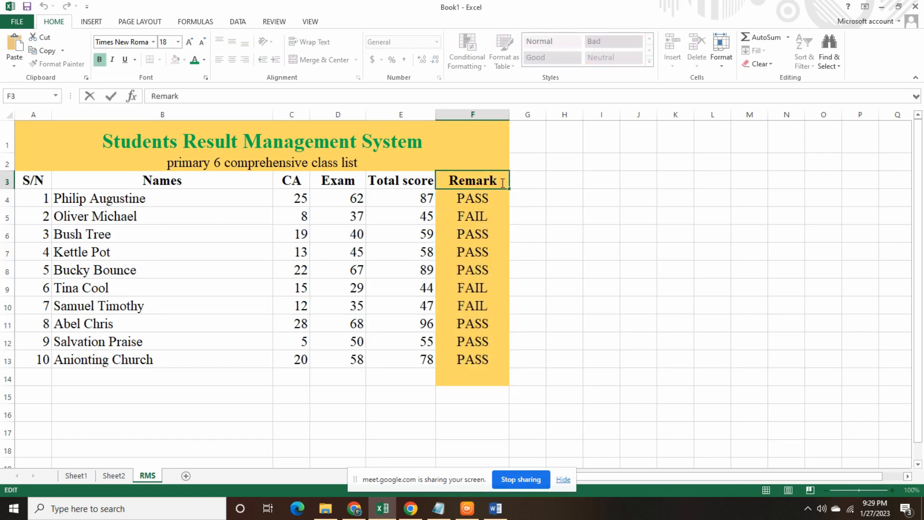
{"action": "type", "text": "s"}
{"action": "left_click", "coordinate": [416, 229]}
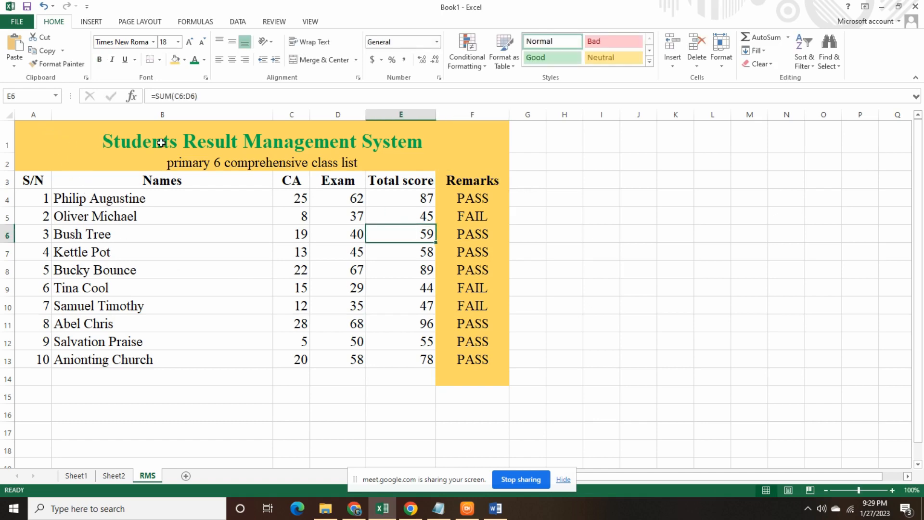
Highlight the Total score values and the Remarks results again for comparison
{"action": "left_click", "coordinate": [245, 329]}
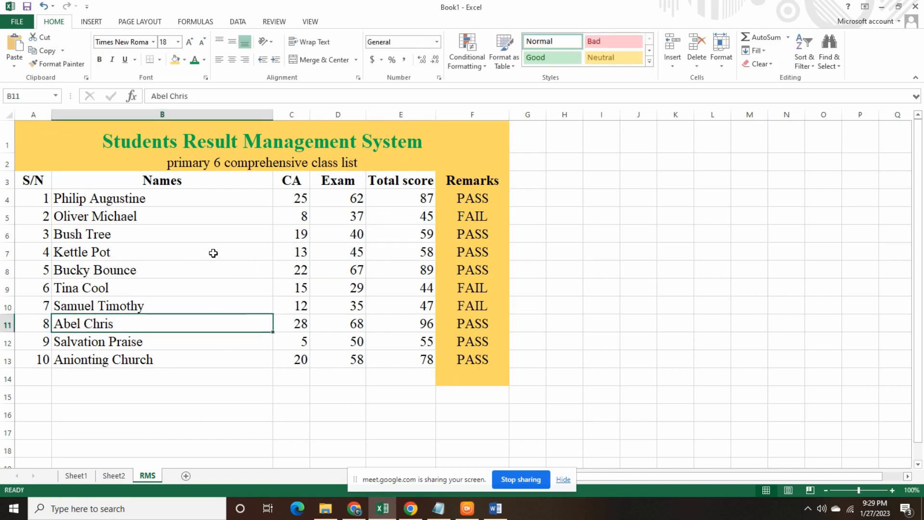
{"action": "left_click_drag", "start_coordinate": [375, 198], "coordinate": [396, 359]}
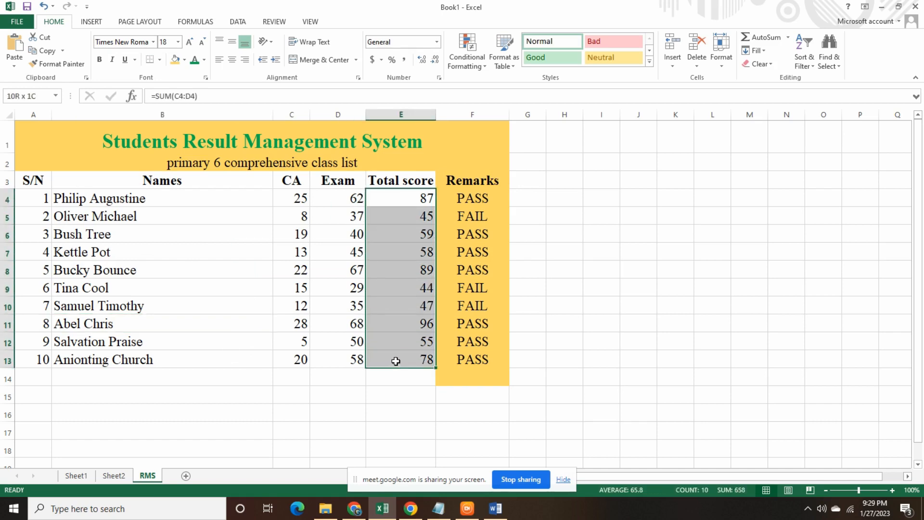
{"action": "left_click_drag", "start_coordinate": [448, 204], "coordinate": [469, 364]}
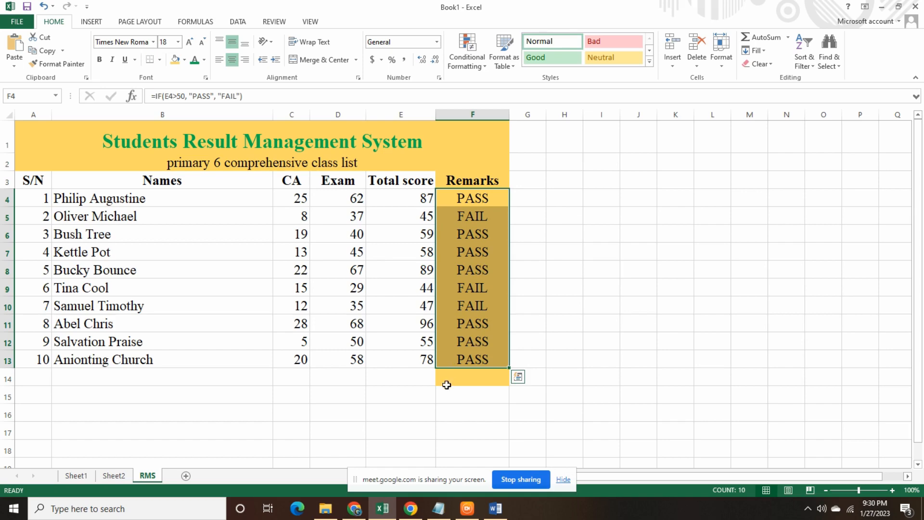
{"action": "left_click", "coordinate": [438, 508]}
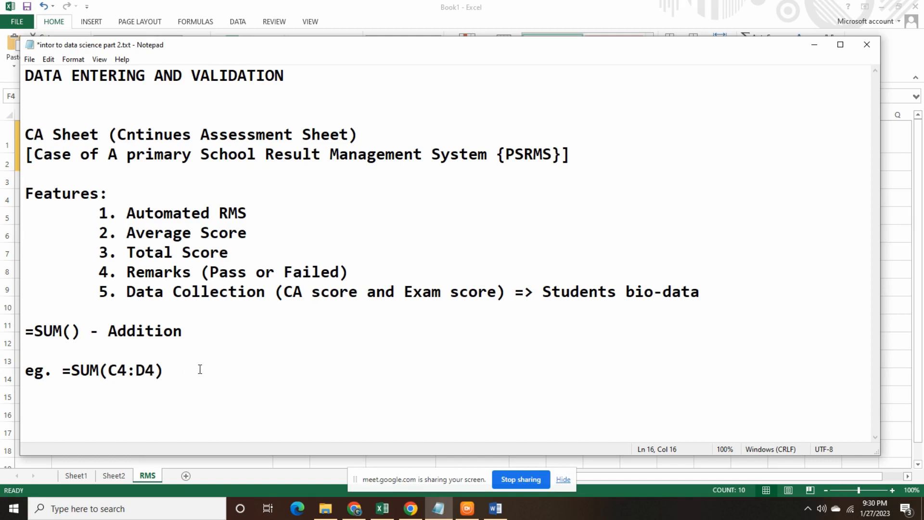
Add a 'Conditional Formatting:' line below the SUM example in the notes and save the file
{"action": "key", "text": "Return"}
{"action": "key", "text": "Return"}
{"action": "type", "text": "Condi"}
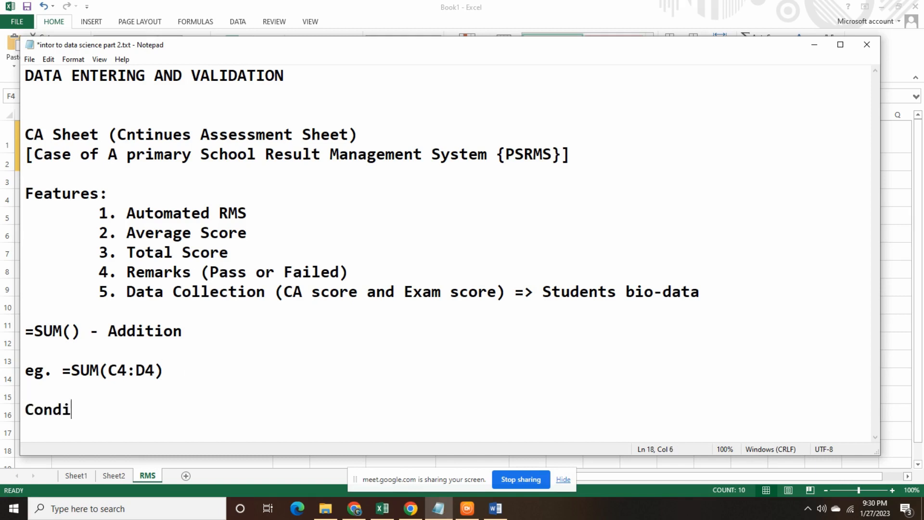
{"action": "type", "text": "tinoal"}
{"action": "key", "text": "BackSpace"}
{"action": "key", "text": "BackSpace"}
{"action": "key", "text": "BackSpace"}
{"action": "key", "text": "BackSpace"}
{"action": "key", "text": "BackSpace"}
{"action": "type", "text": "onal "}
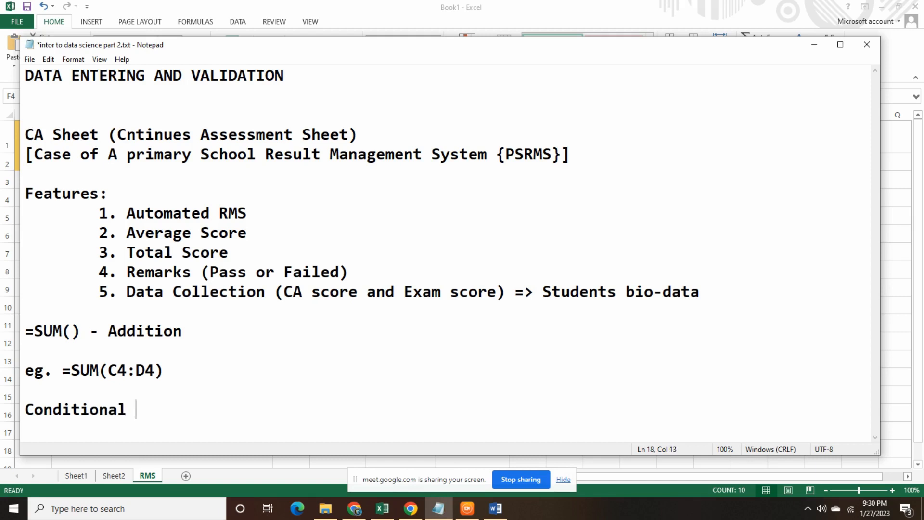
{"action": "type", "text": "Formatting"}
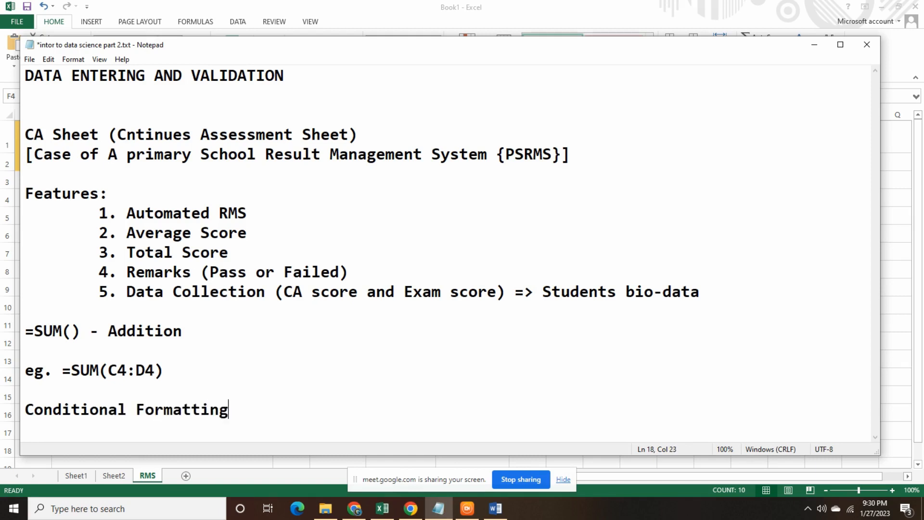
{"action": "type", "text": ":"}
{"action": "key", "text": "ctrl+s"}
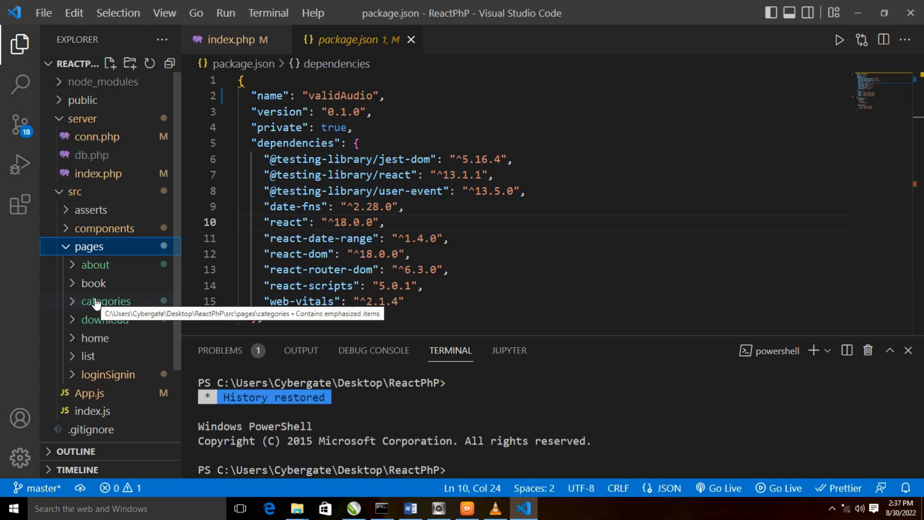
Expand the categories folder, open datatype.php, then open index.php from the server folder
{"action": "left_click", "coordinate": [97, 302]}
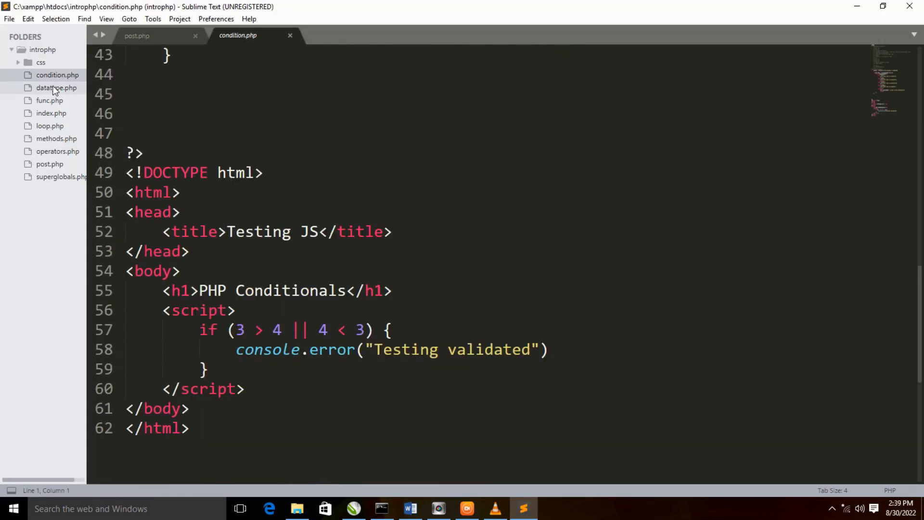
{"action": "left_click", "coordinate": [54, 88]}
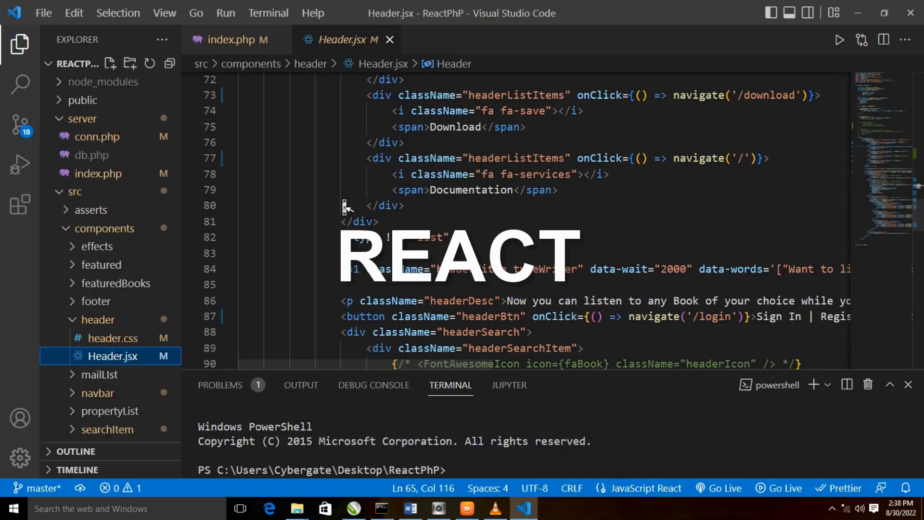
{"action": "scroll", "coordinate": [227, 290], "scroll_direction": "up", "scroll_amount": 15}
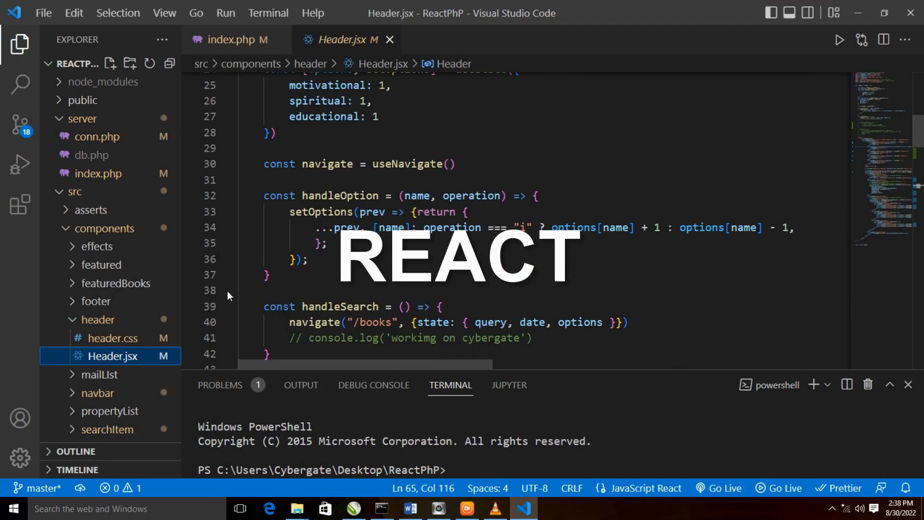
{"action": "left_click", "coordinate": [114, 178]}
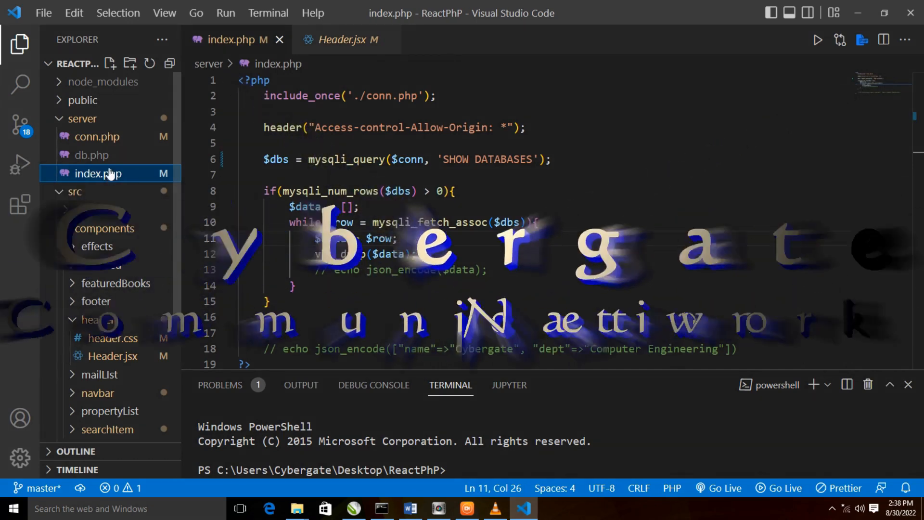